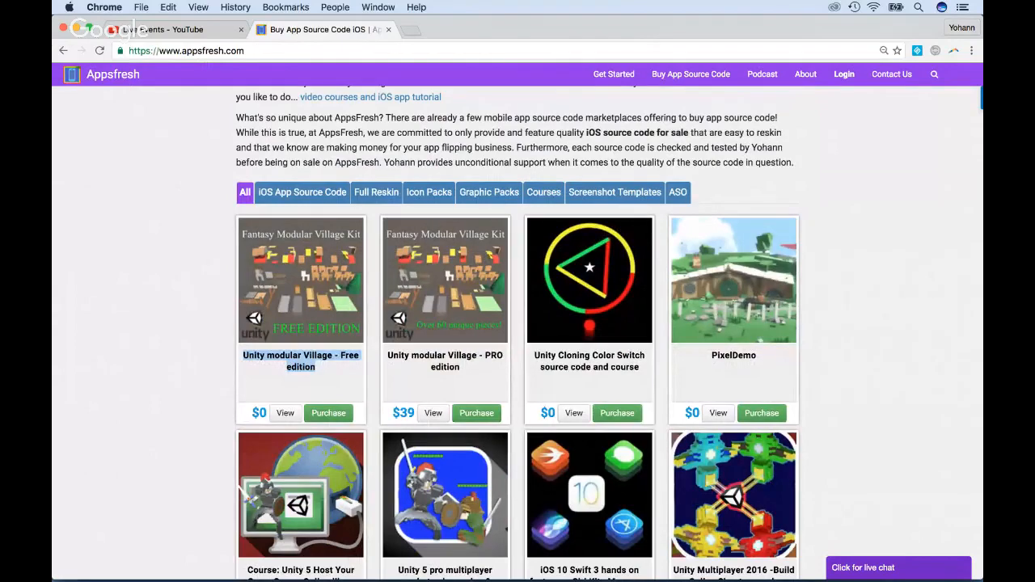
Close the Appsfresh page and switch to the Unity editor.
key(super+w)
key(super+Tab)
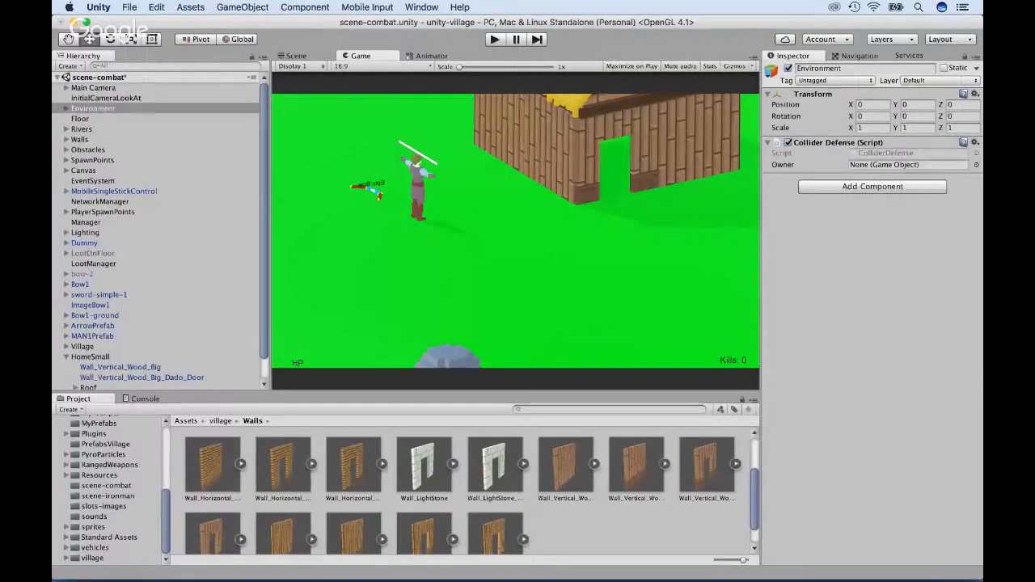
Try raising the Main Camera to a Y position of 31.85 and undo the change.
click(93, 87)
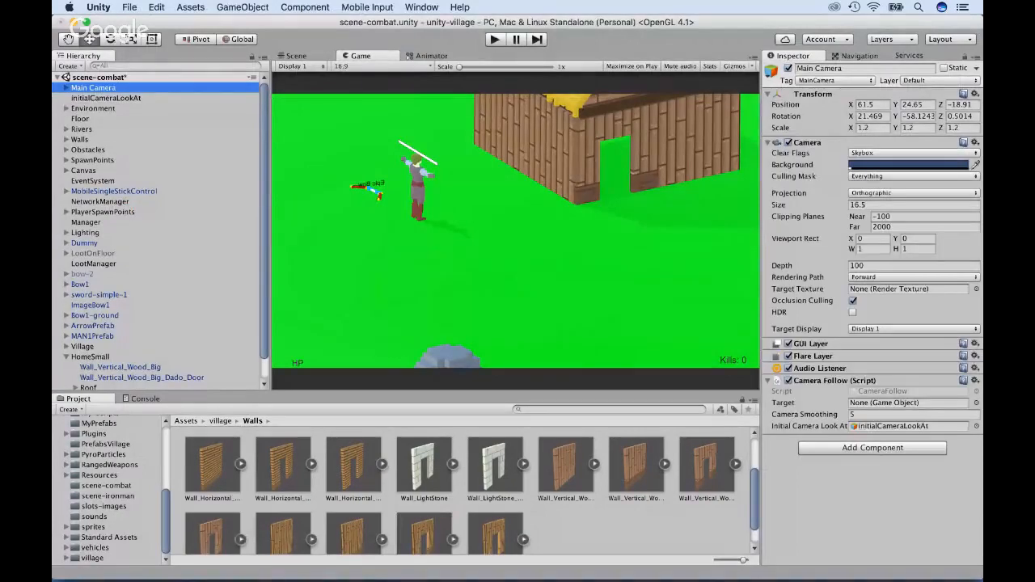
drag(896, 105, 916, 105)
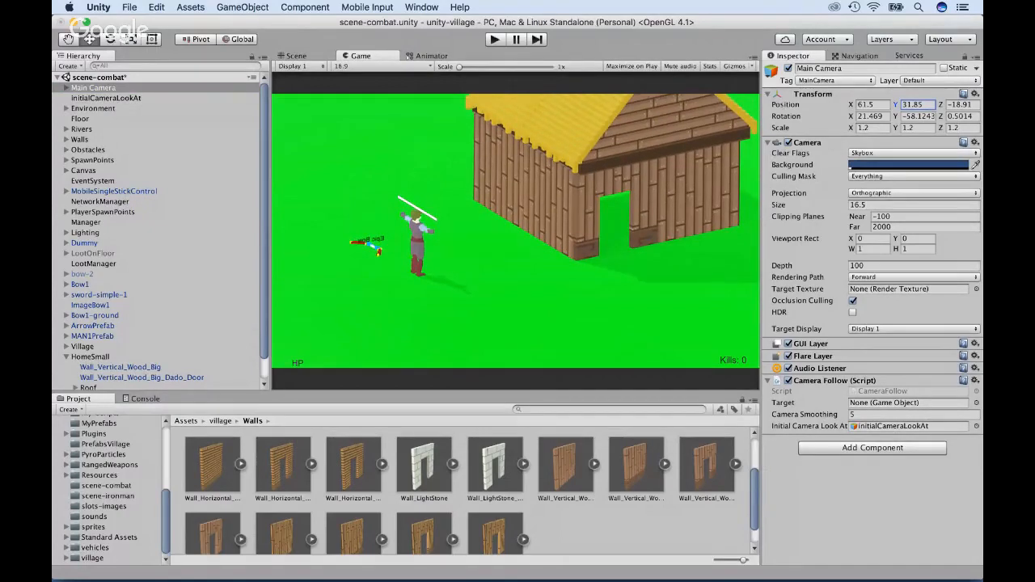
key(super+z)
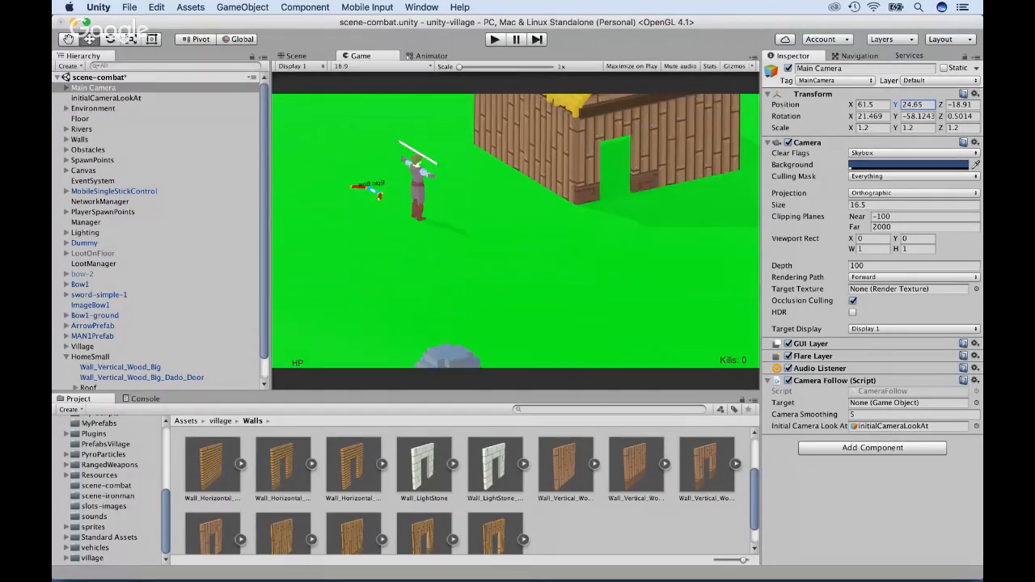
Try the Village object at X position 0 and return it to X -100.
scroll(161, 231, down, 2)
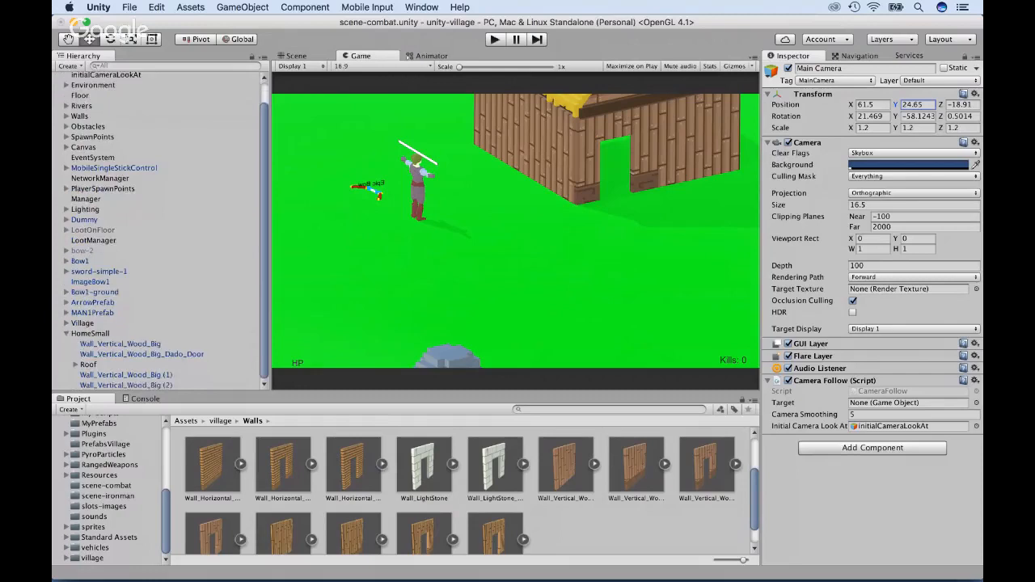
scroll(161, 232, up, 2)
scroll(161, 232, down, 2)
click(82, 323)
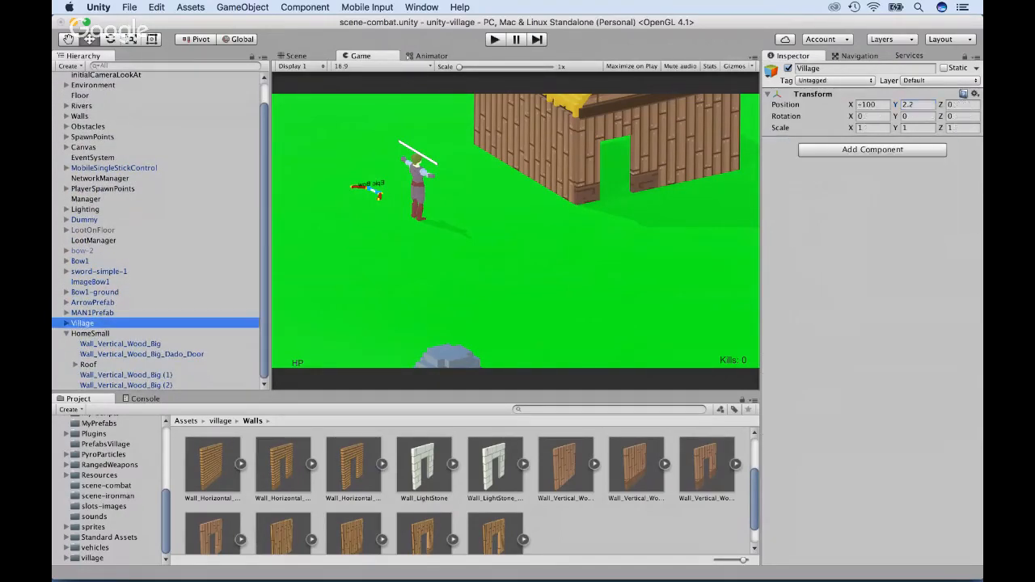
click(872, 105)
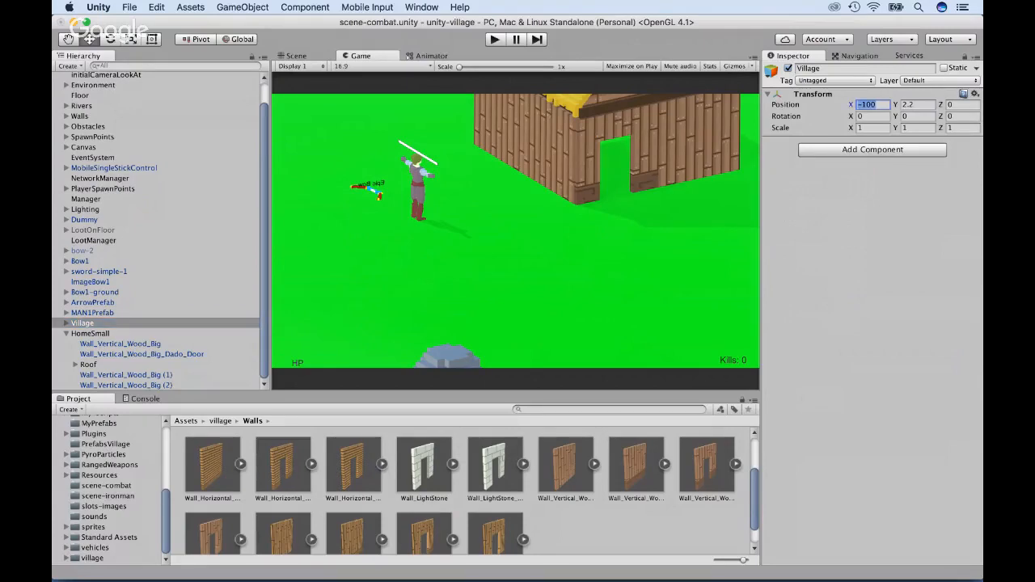
text(0)
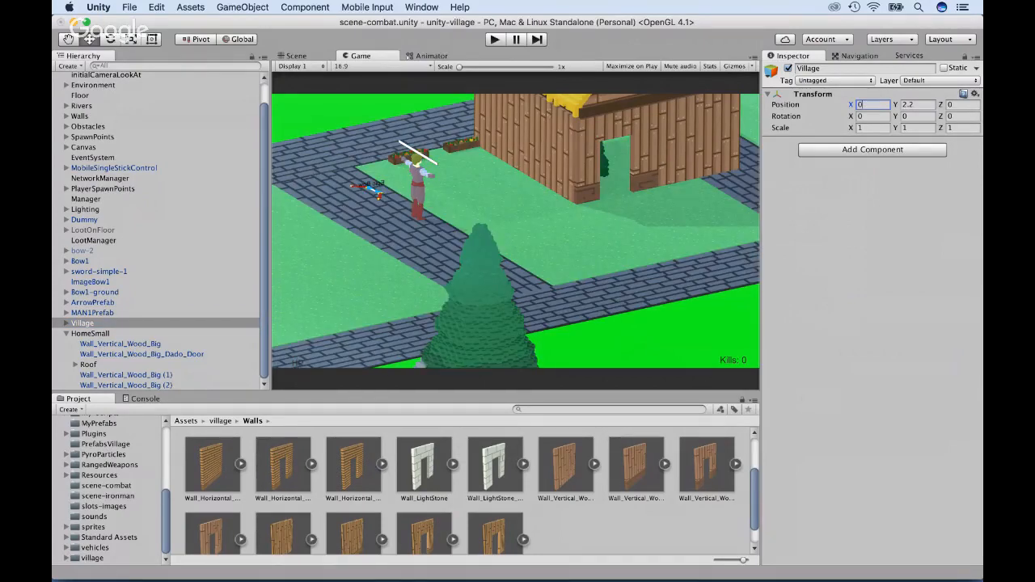
text(-100)
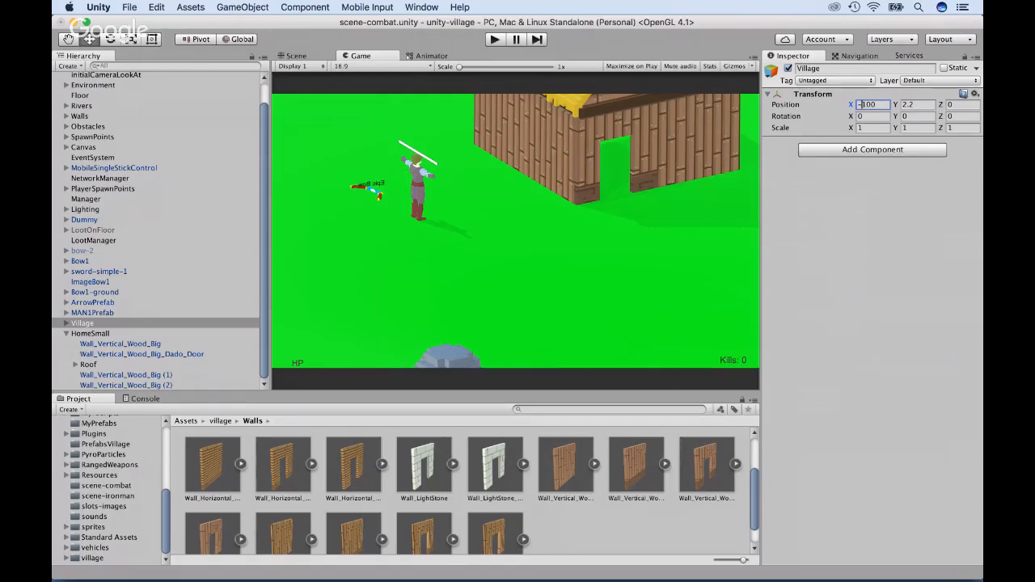
Inspect the HomeSmall house from several angles in the scene and compare it with the game camera's view.
click(91, 333)
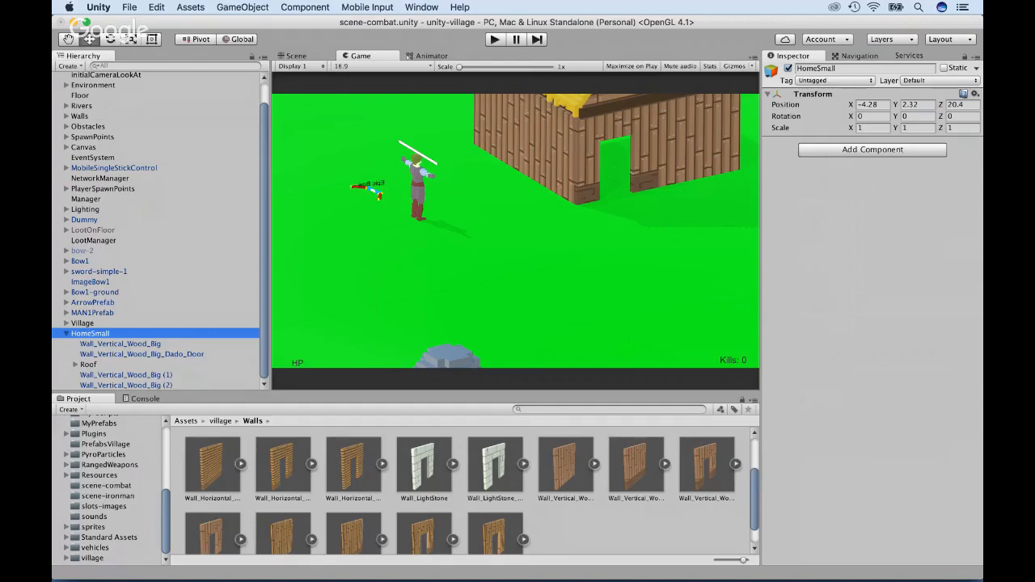
click(296, 56)
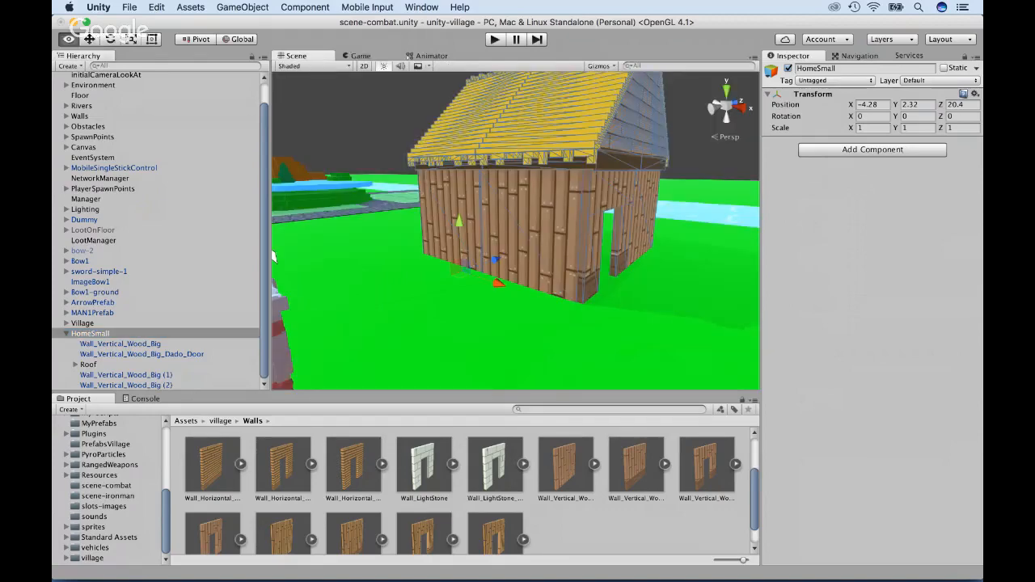
alt+drag(687, 169, 437, 166)
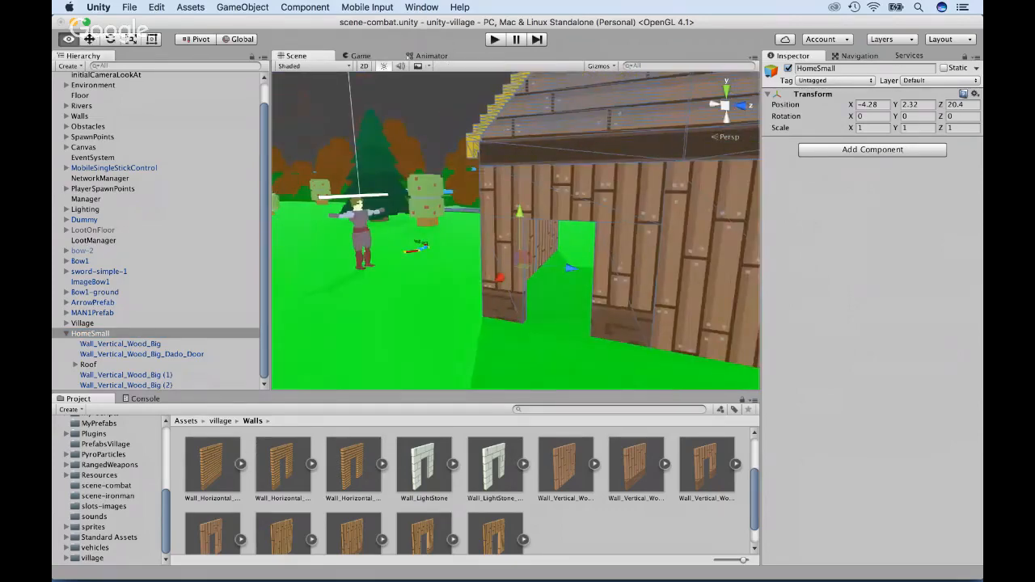
alt+drag(566, 186, 510, 245)
scroll(516, 230, down, 10)
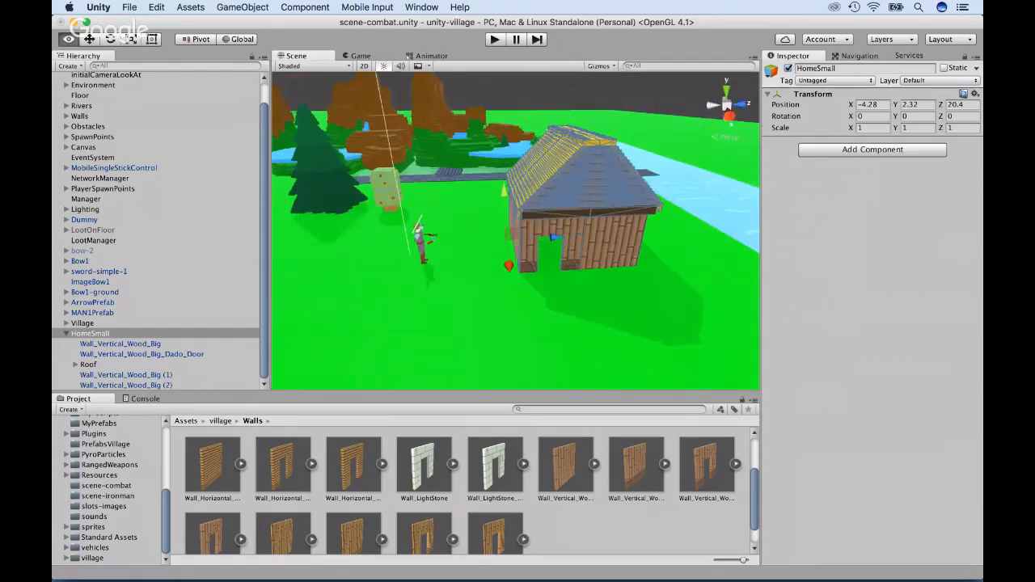
click(361, 56)
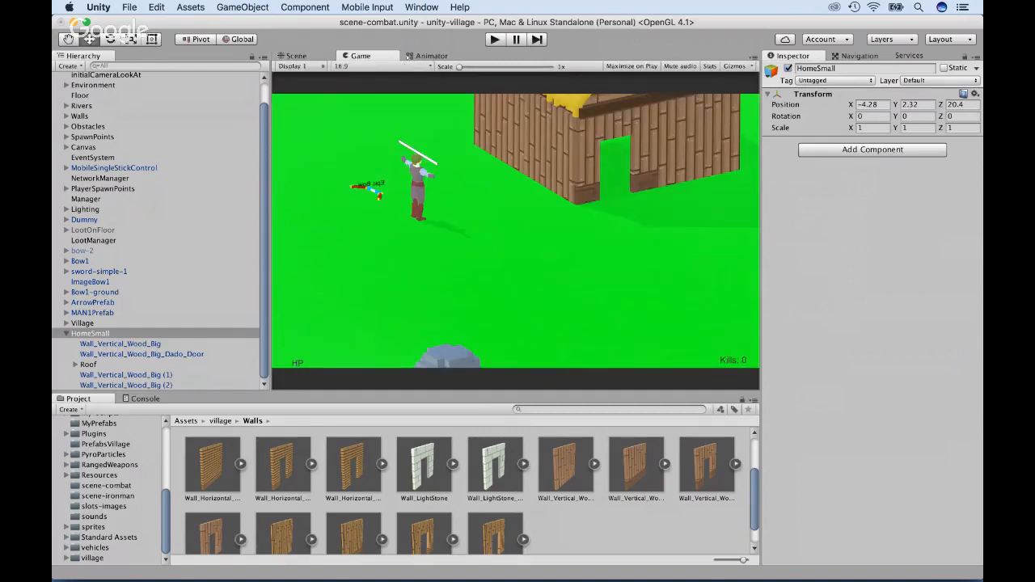
click(296, 56)
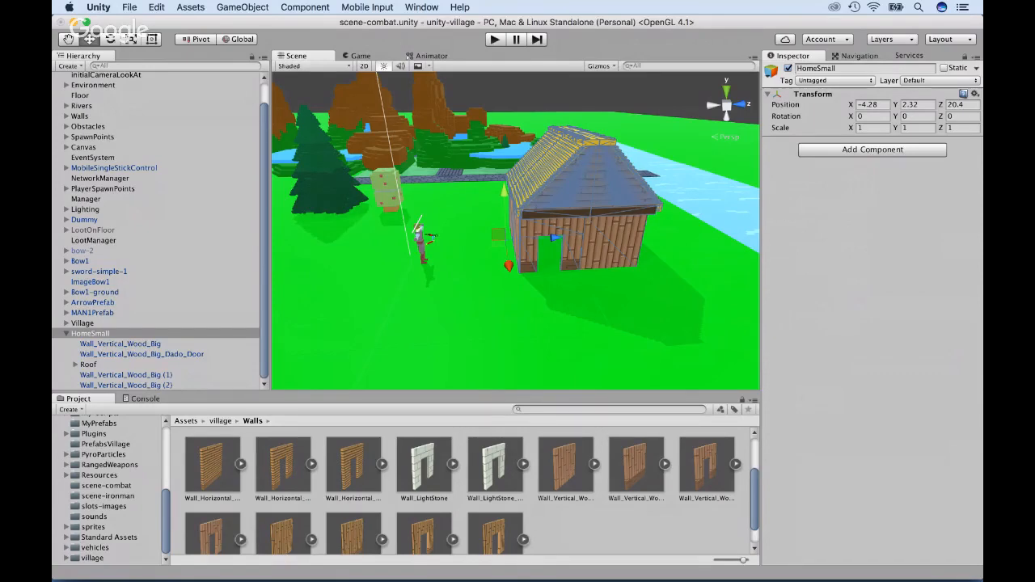
Duplicate Wall_Vertical_Wood_Big (1) and (2) of HomeSmall and move the copies along Z to about 24.9 to extend the side walls.
click(126, 384)
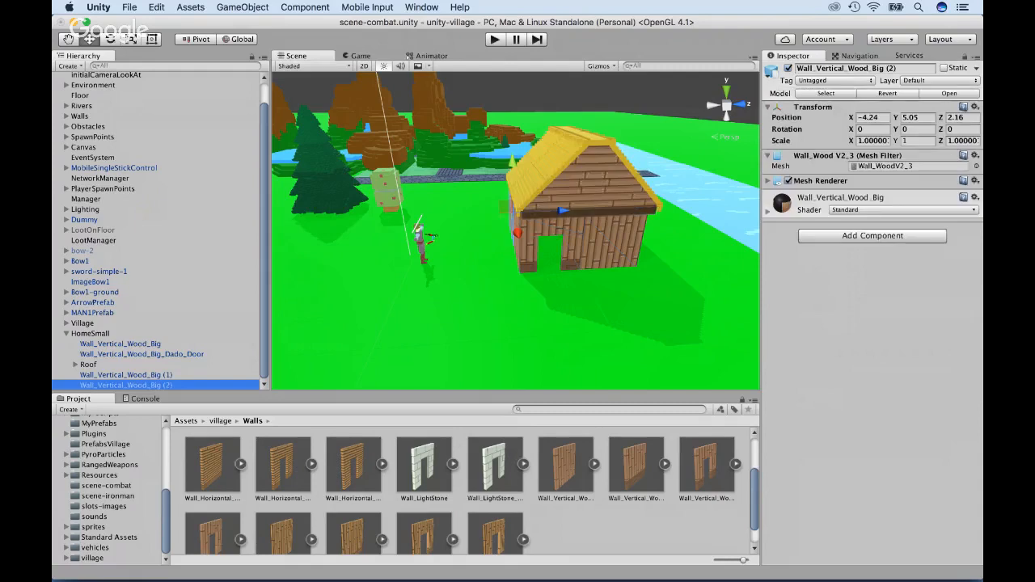
shift+click(126, 376)
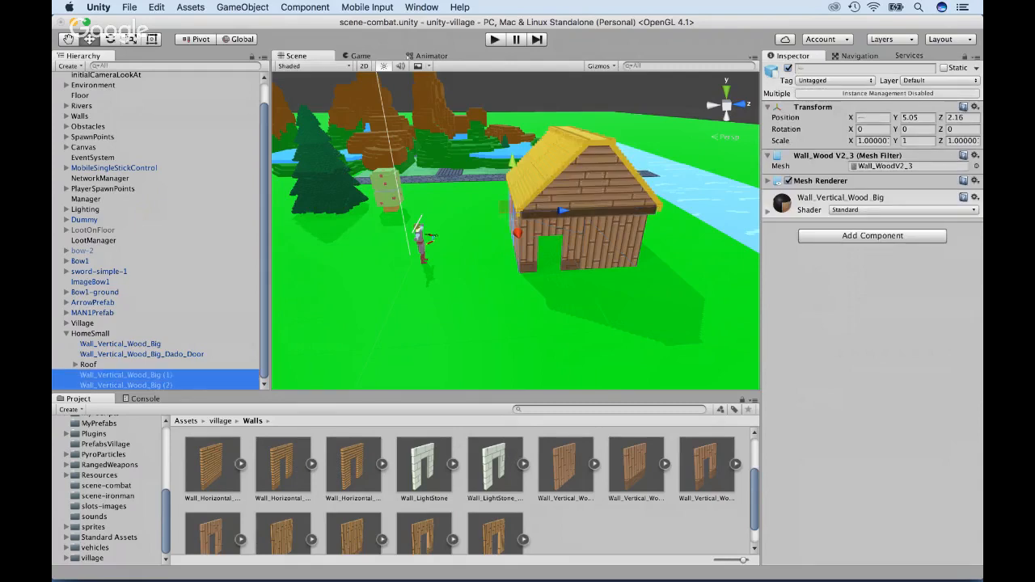
key(super+d)
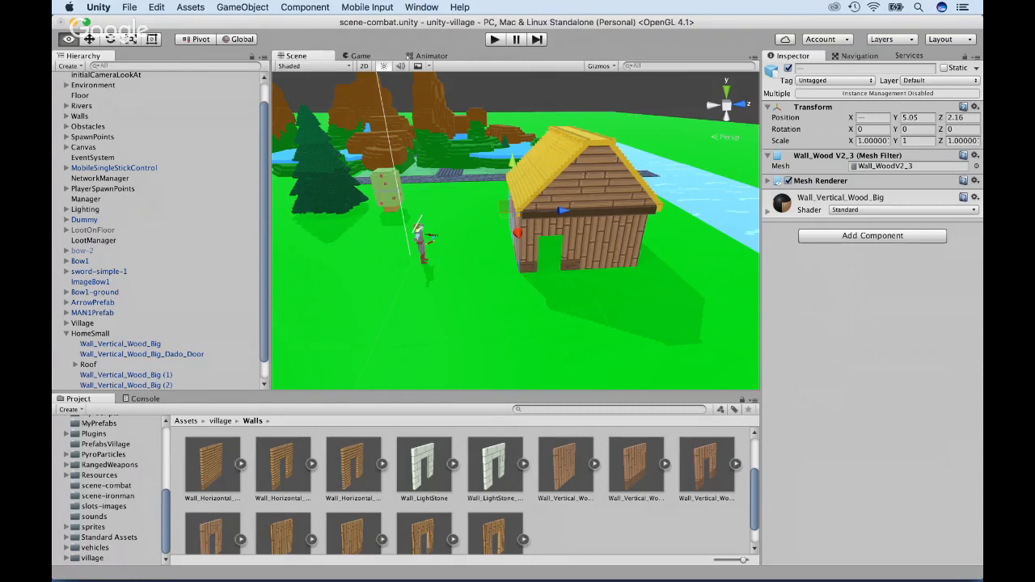
alt+drag(566, 251, 404, 245)
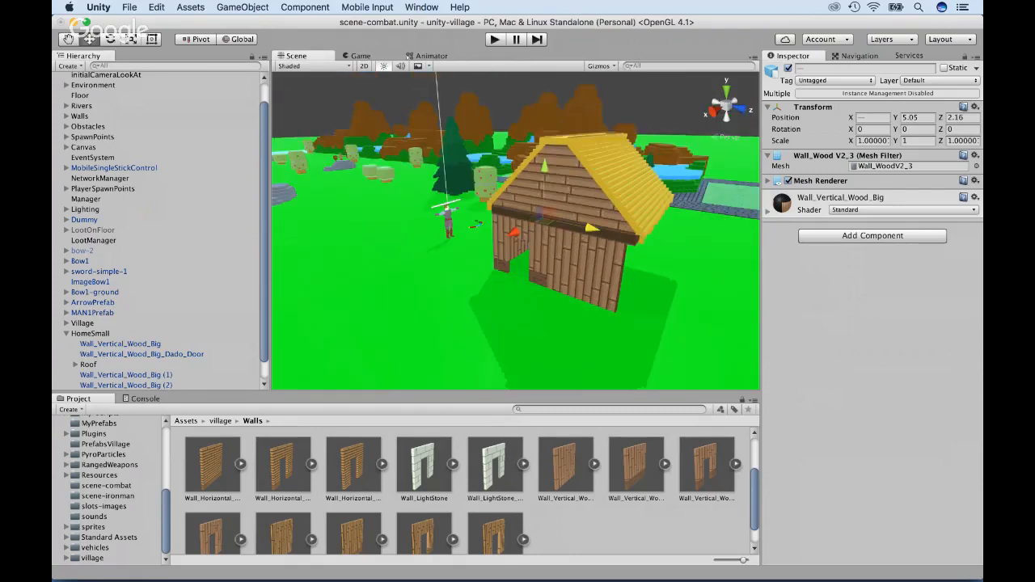
drag(592, 228, 71, 94)
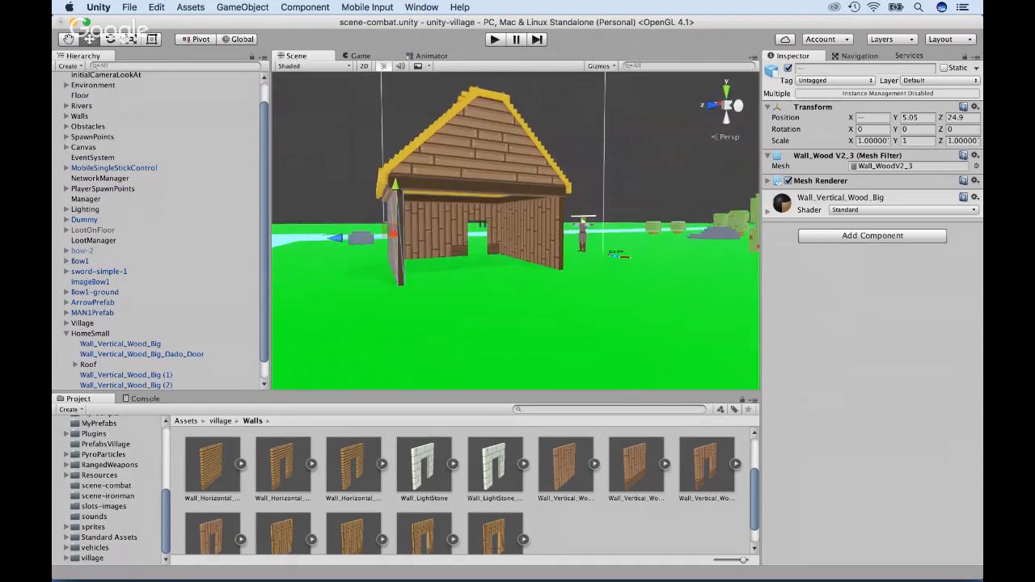
Add the Door_Wood model from the village assets' Others folder to the scene hierarchy.
click(432, 230)
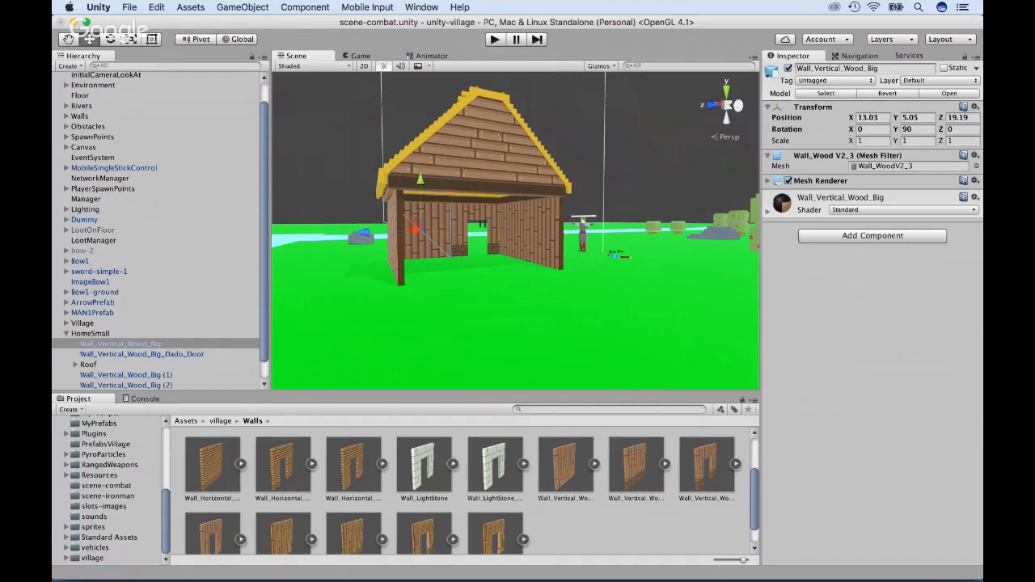
scroll(156, 227, down, 1)
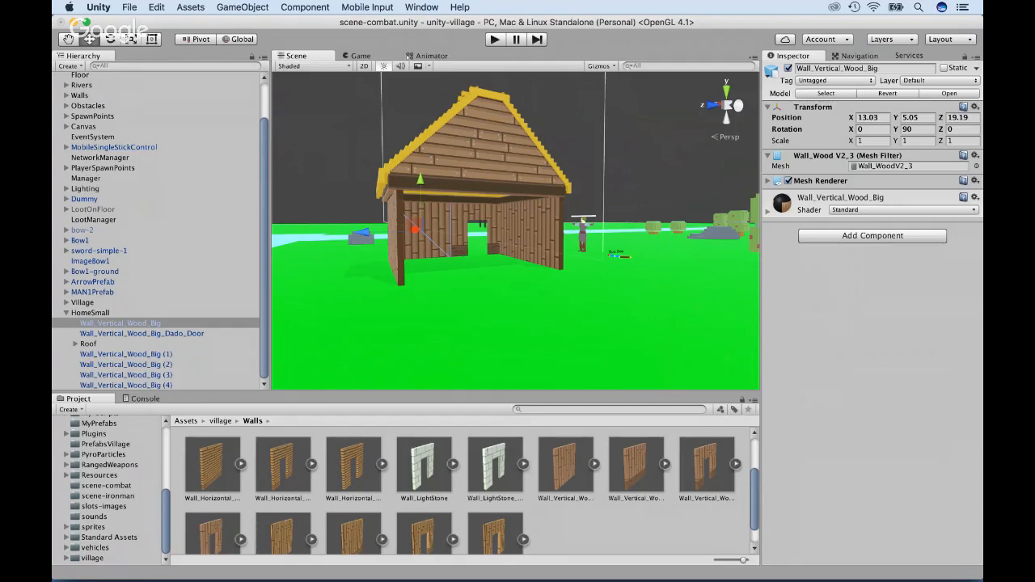
click(67, 558)
scroll(66, 558, down, 5)
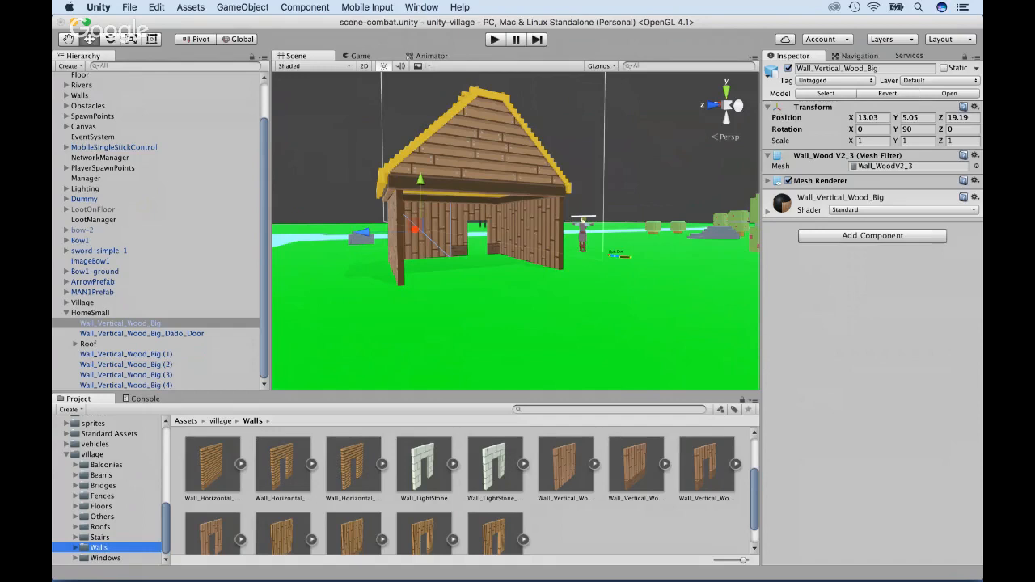
click(105, 558)
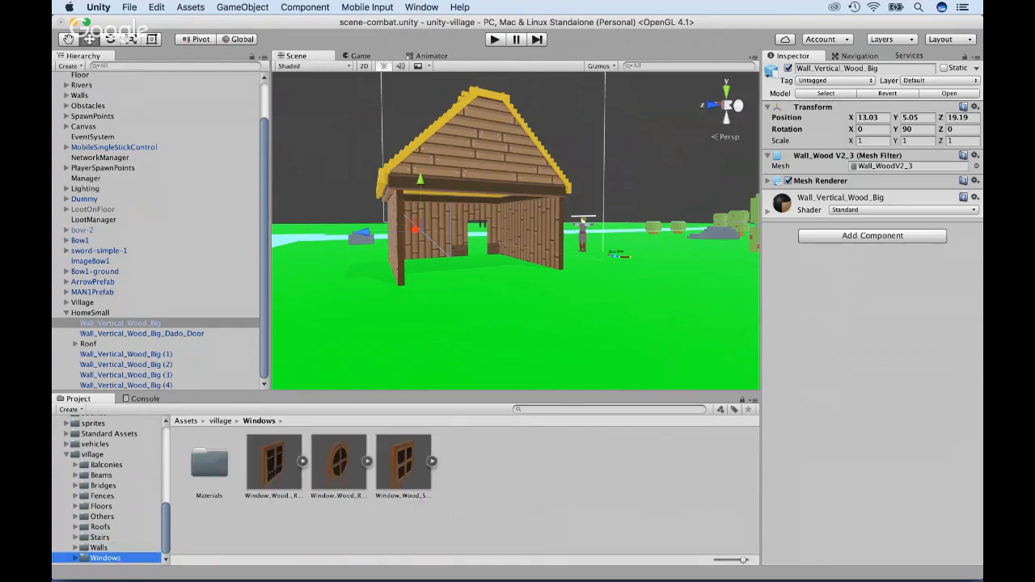
click(102, 517)
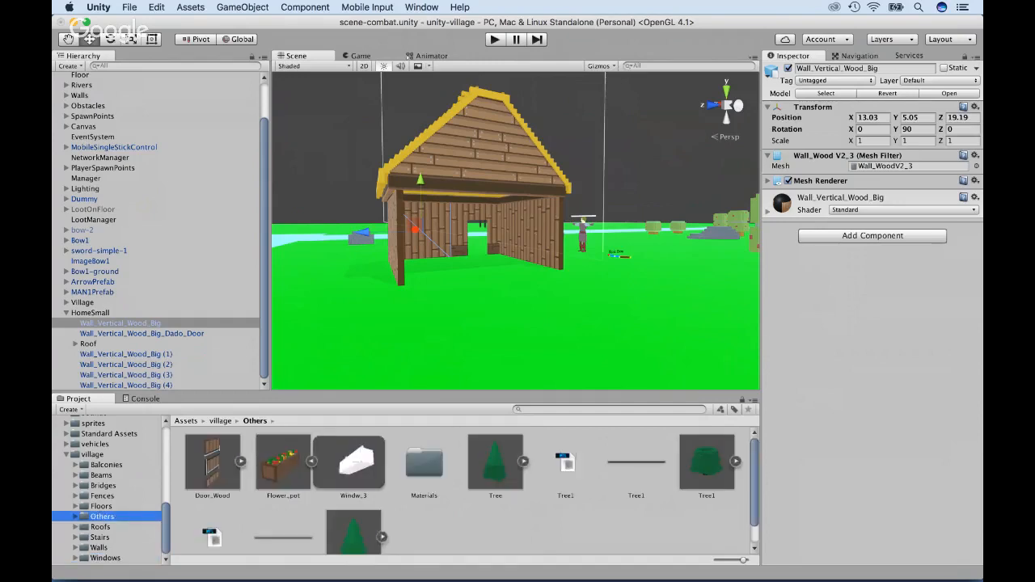
drag(213, 464, 158, 316)
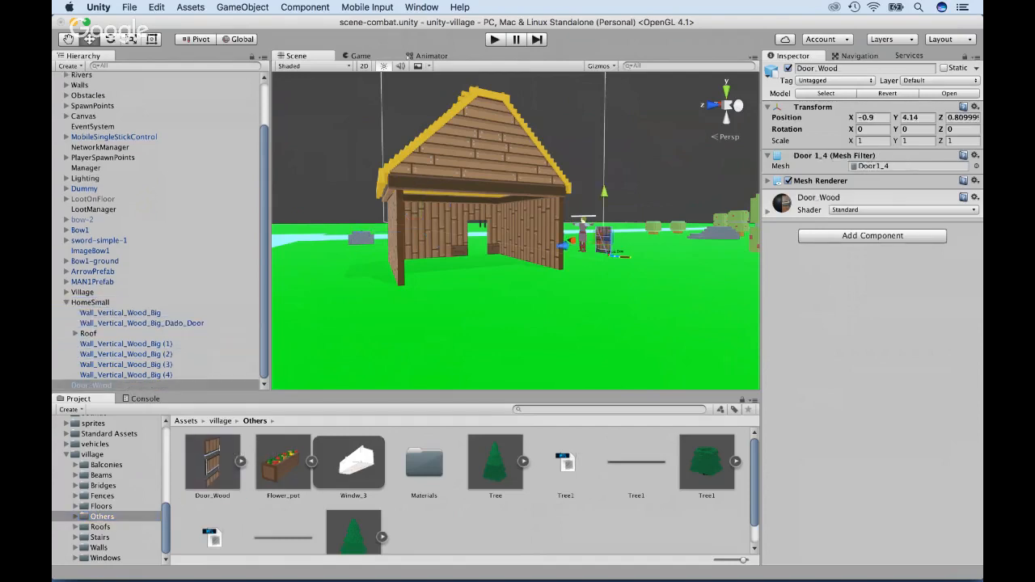
Set the wooden door's Y rotation to 90 and move it into the doorway wall's plane at about X 8.67, Z 27.7.
drag(564, 245, 446, 253)
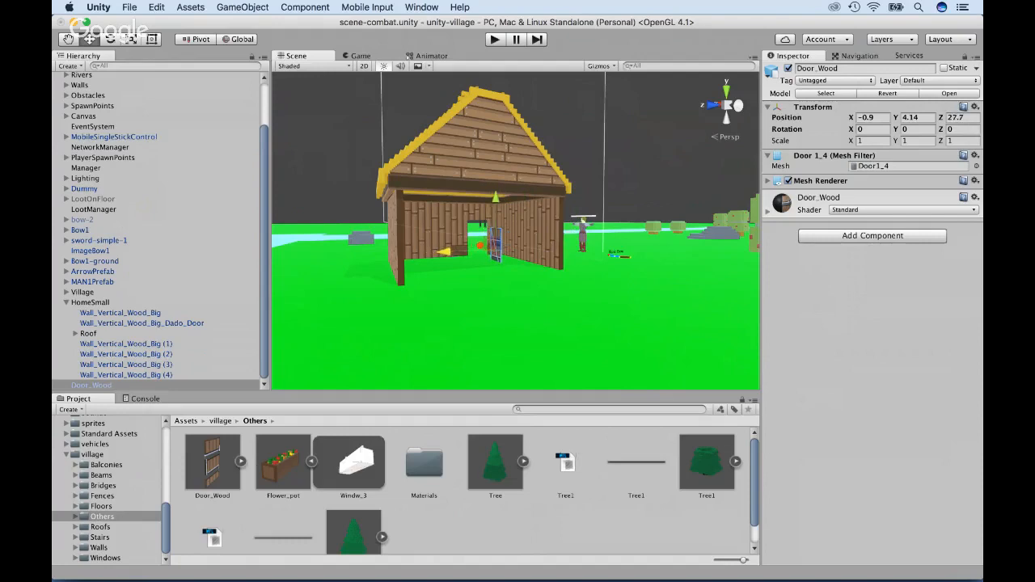
click(916, 130)
text(90)
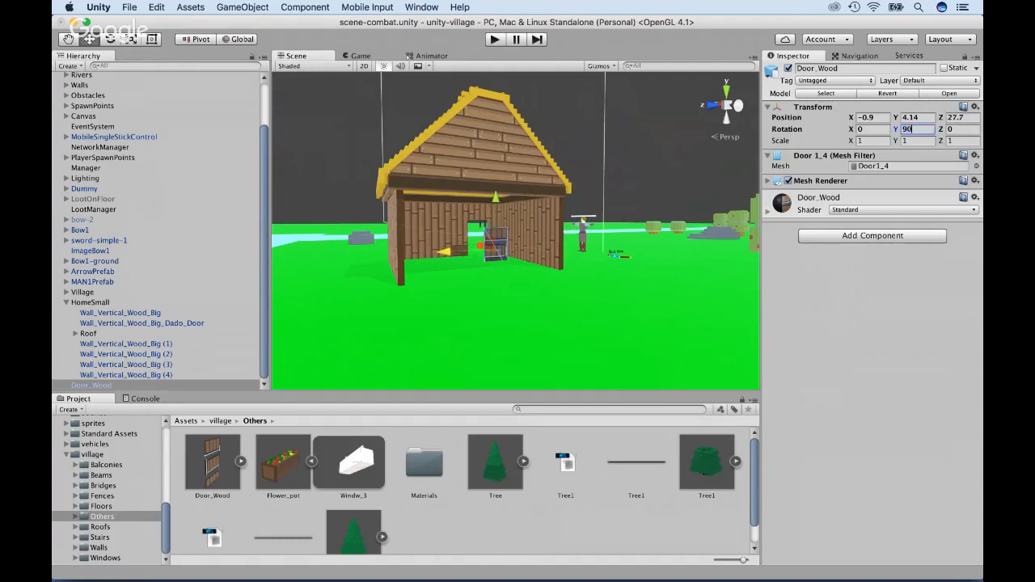
text(f)
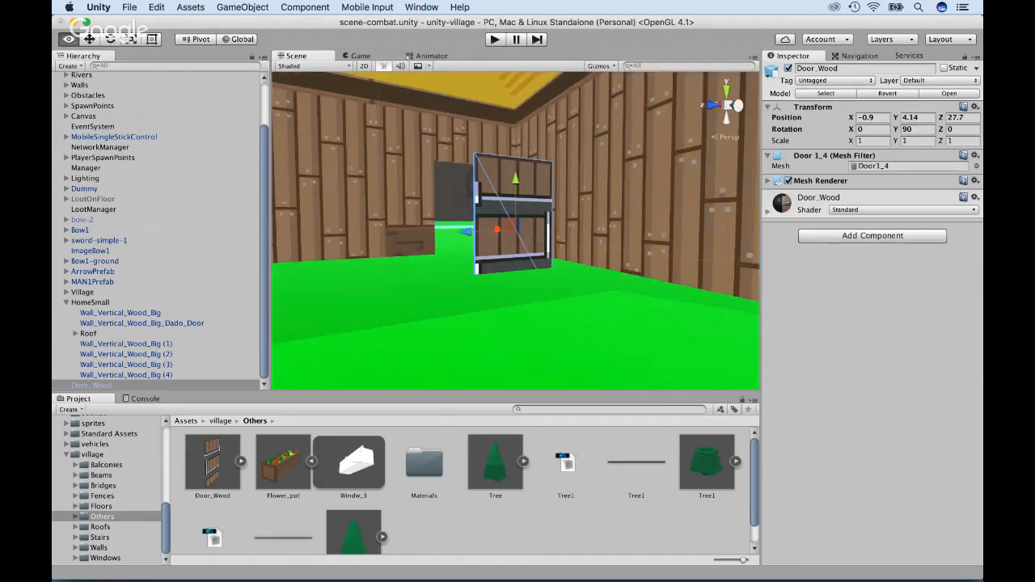
alt+drag(420, 235, 680, 283)
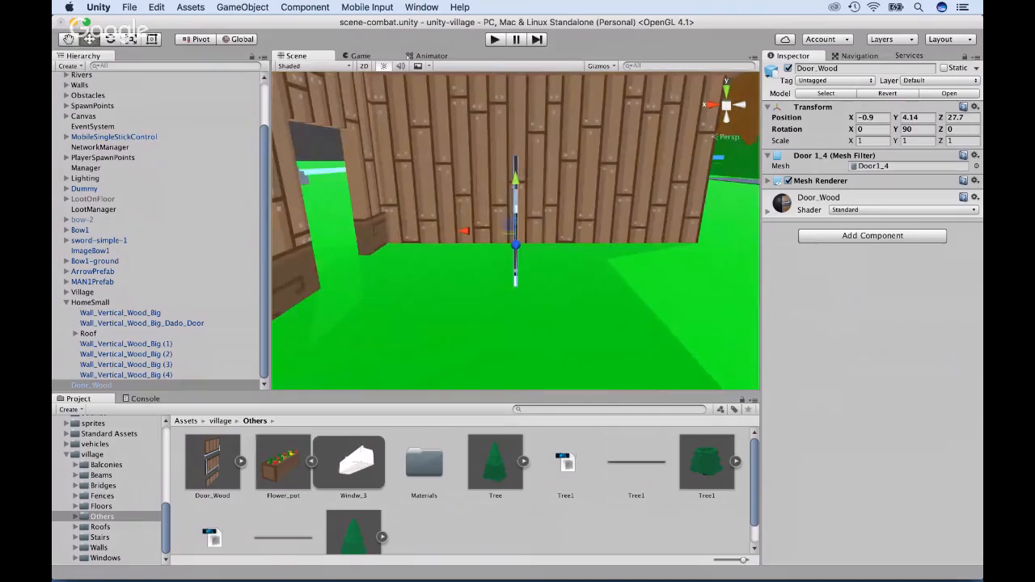
drag(465, 231, 287, 232)
key(f)
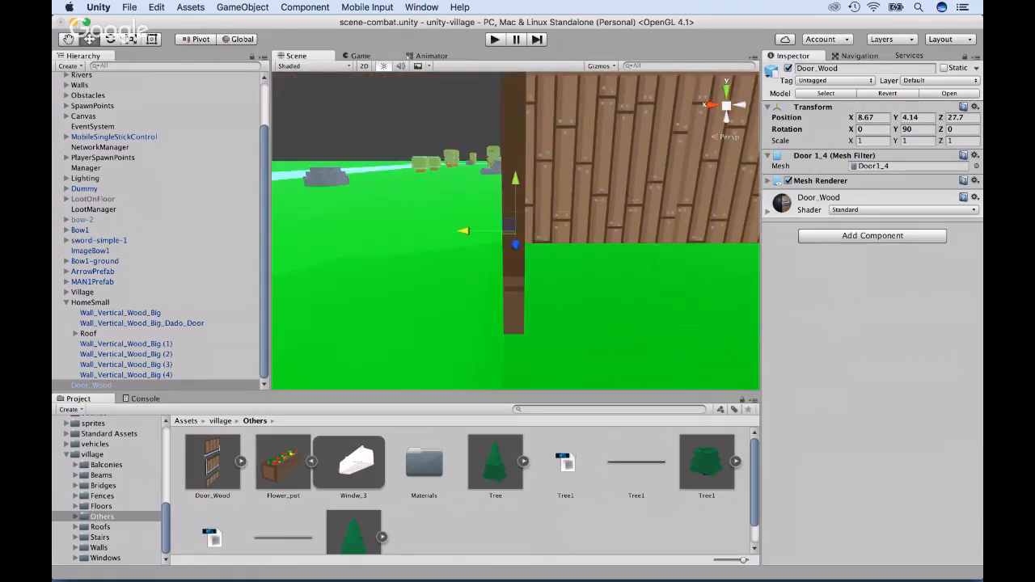
Fit the wooden door into the doorway by raising it to about Y 5.73 and shifting it to about Z 27.86.
drag(393, 243, 566, 243)
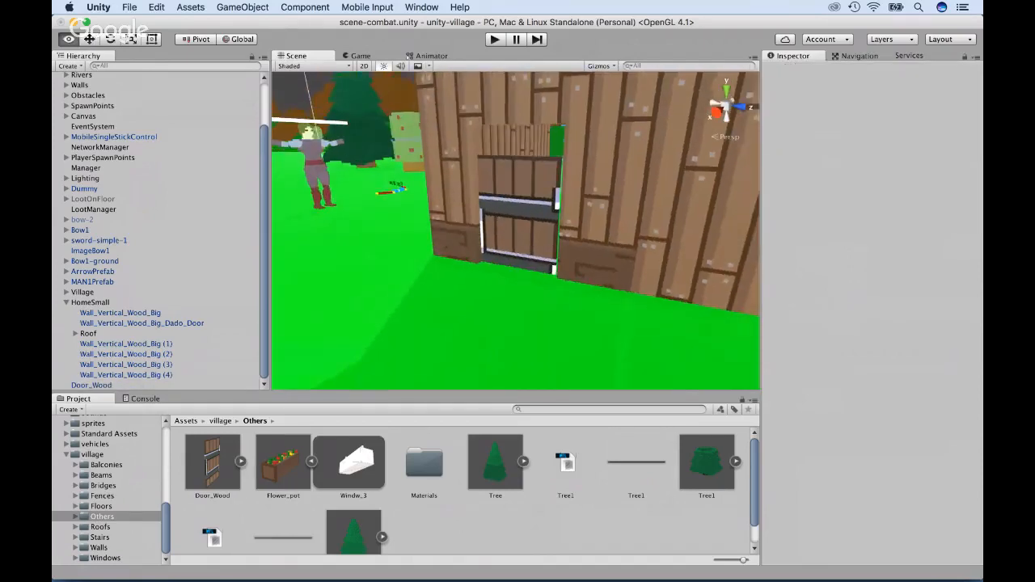
click(523, 221)
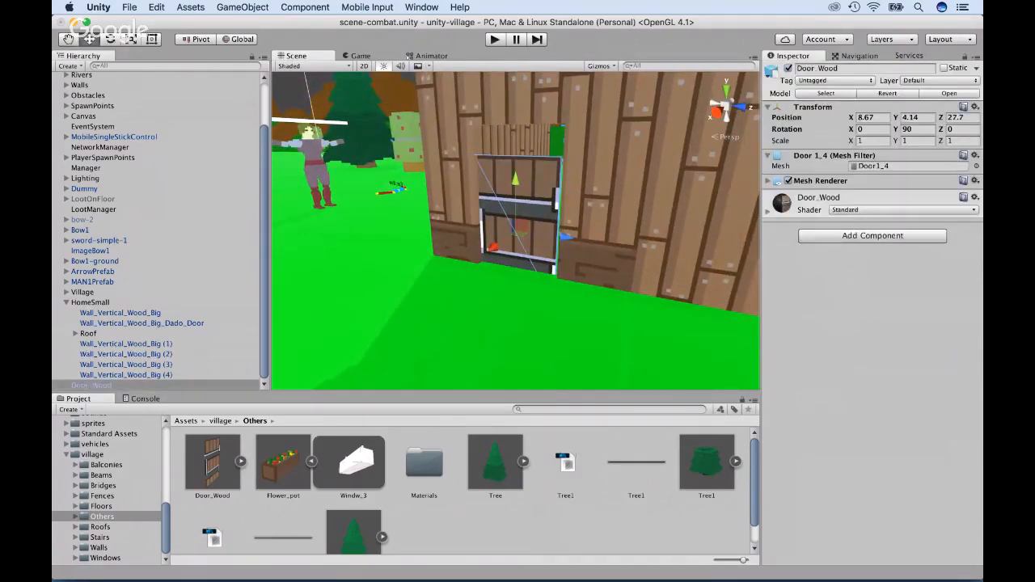
drag(515, 180, 515, 148)
alt+drag(515, 148, 516, 164)
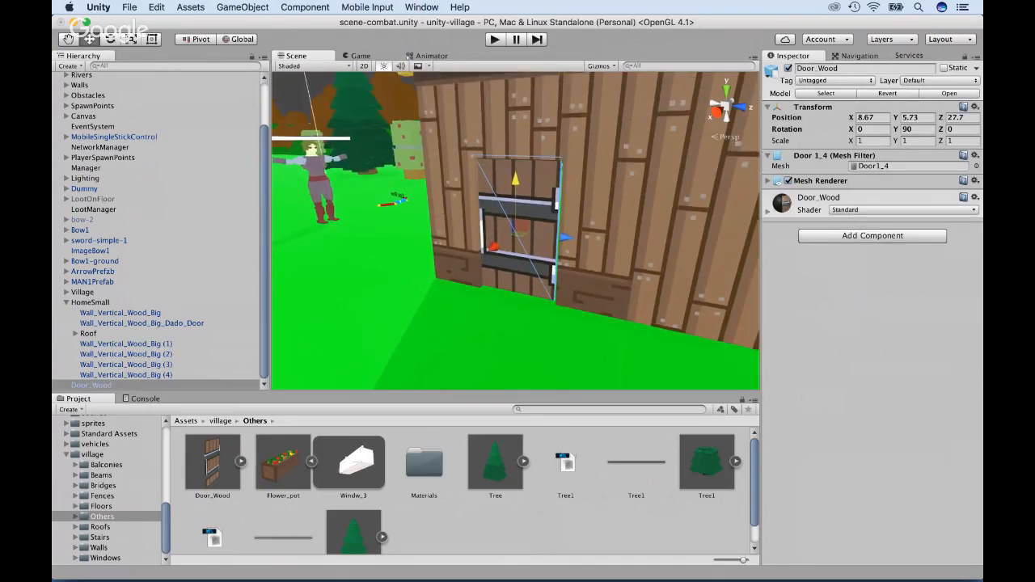
drag(566, 237, 673, 241)
scroll(673, 241, down, 5)
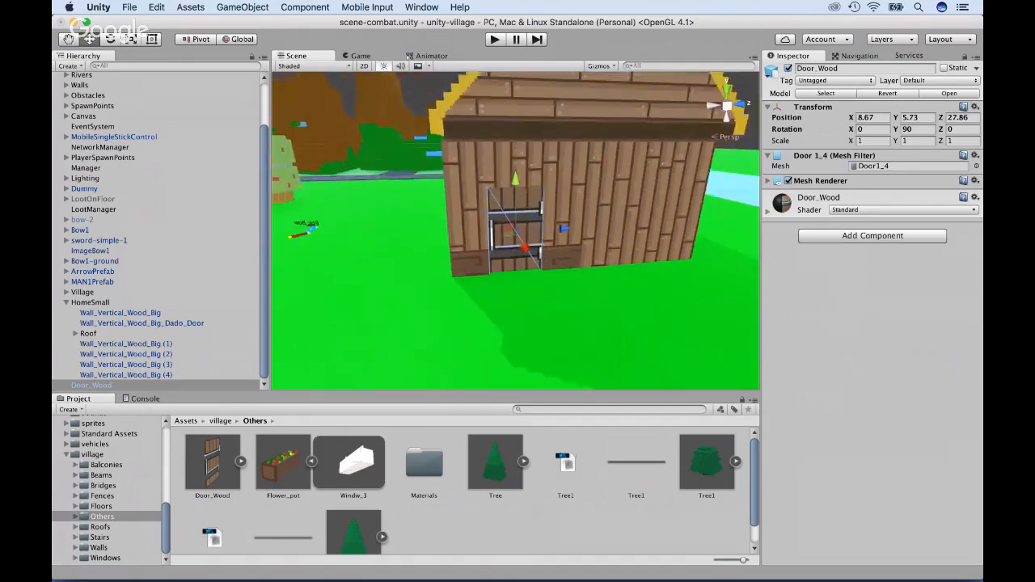
Parent Door_Wood to HomeSmall, then duplicate it with Wall_Vertical_Wood_Big and Wall_Vertical_Wood_Big_Dado_Door and move the copies to the house's opposite end.
scroll(516, 230, down, 4)
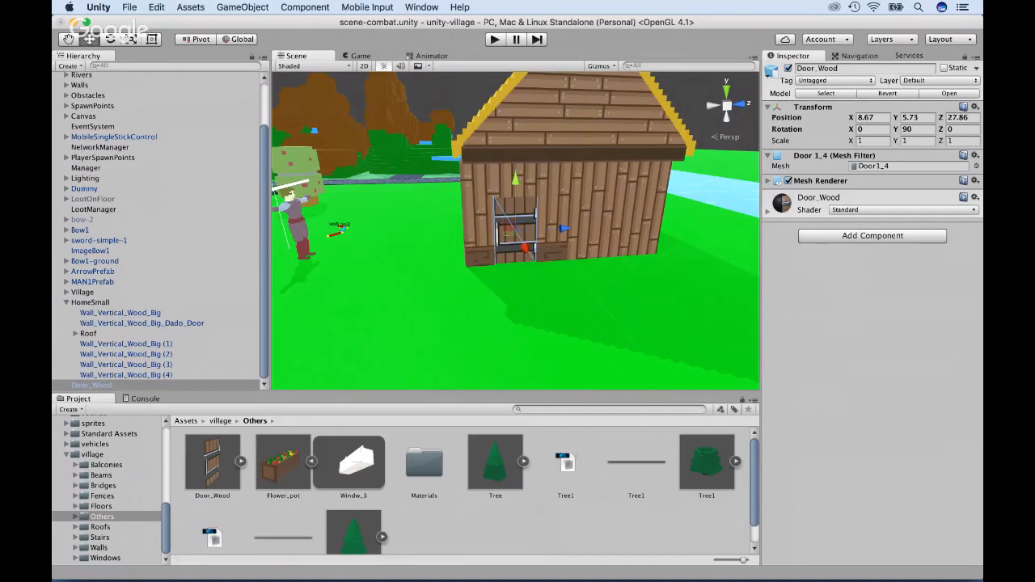
drag(92, 385, 110, 303)
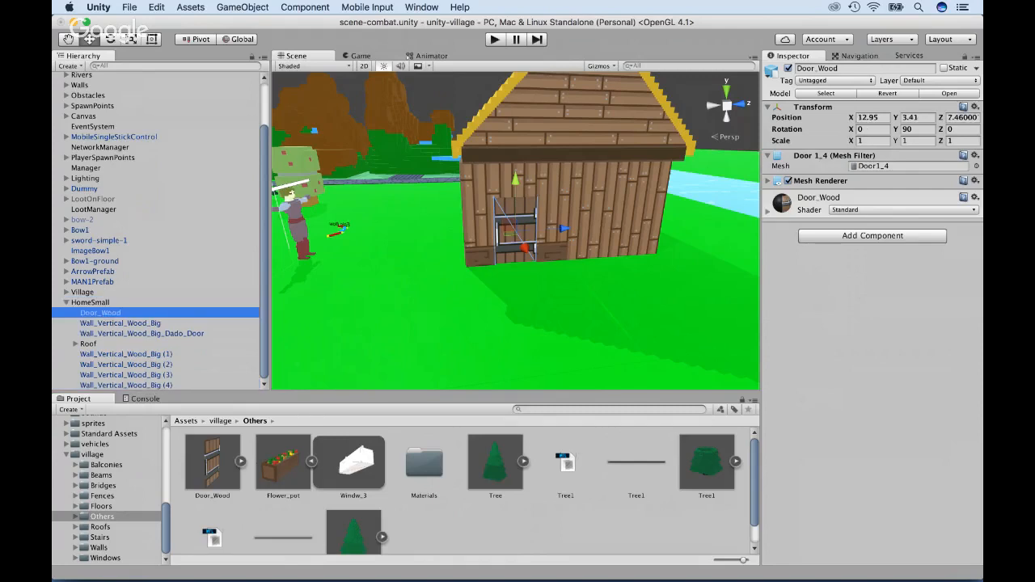
key(shift+Down)
key(shift+Down)
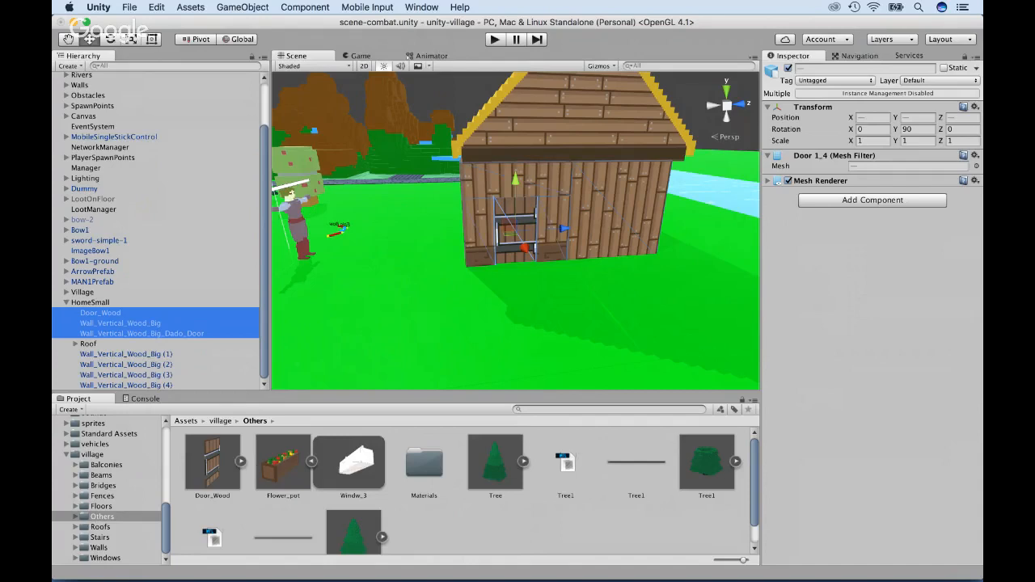
key(super+d)
alt+drag(405, 235, 711, 263)
drag(571, 189, 612, 184)
scroll(425, 188, down, 3)
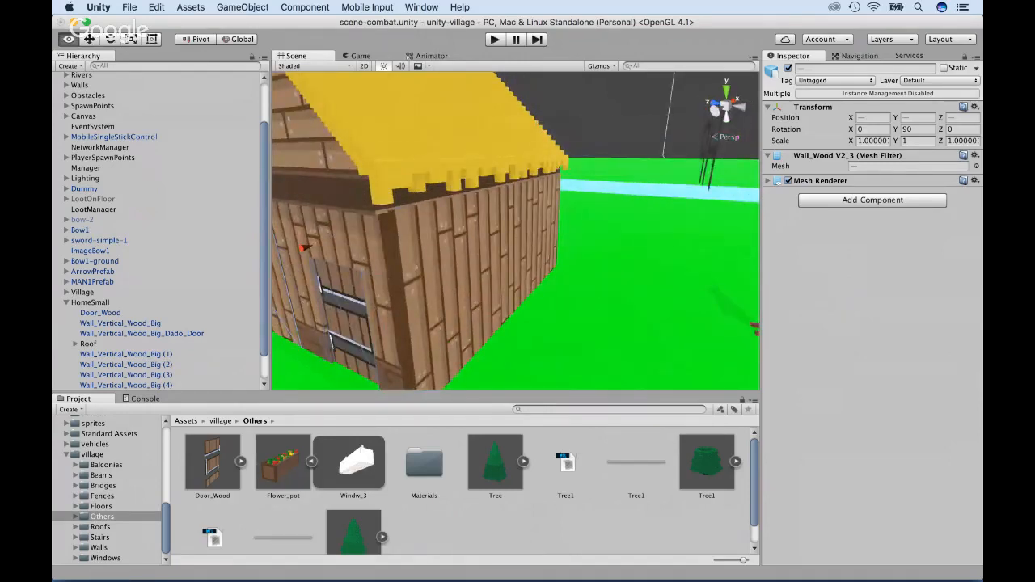
scroll(516, 230, down, 5)
drag(381, 241, 374, 243)
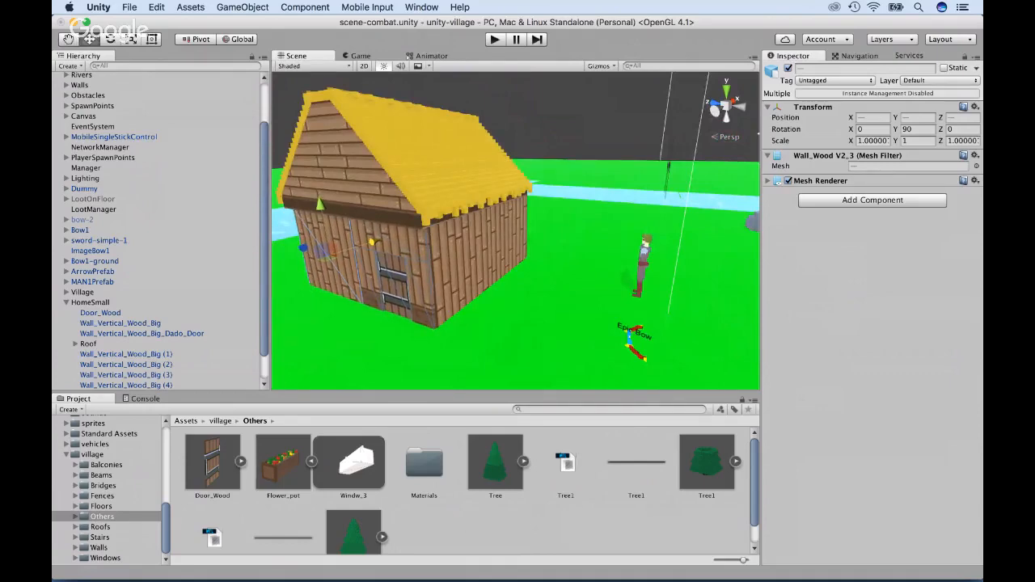
Examine the house's end walls, side walls and roof from both ends.
click(388, 348)
alt+drag(404, 339, 570, 320)
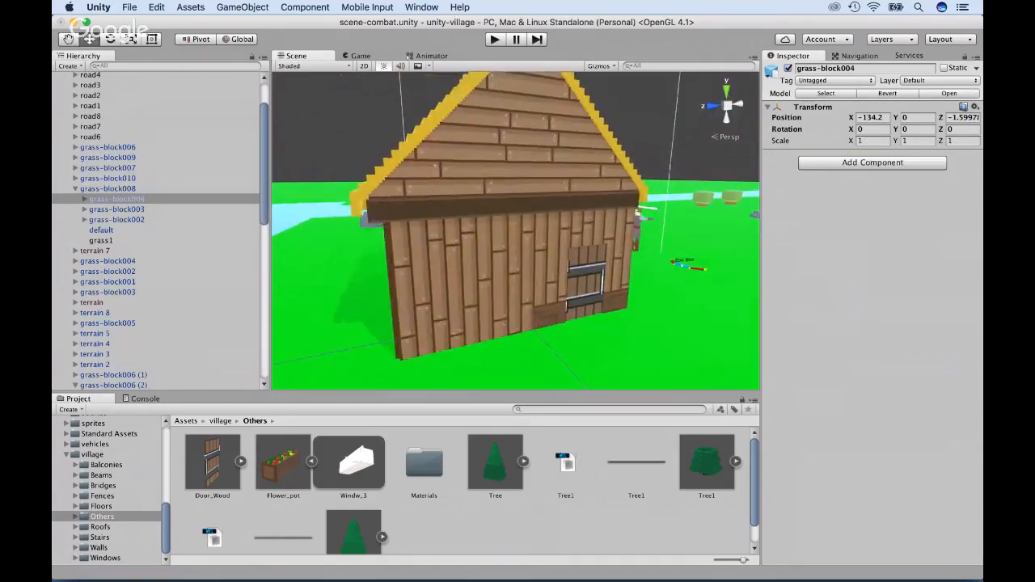
alt+drag(388, 267, 687, 254)
alt+drag(420, 259, 631, 267)
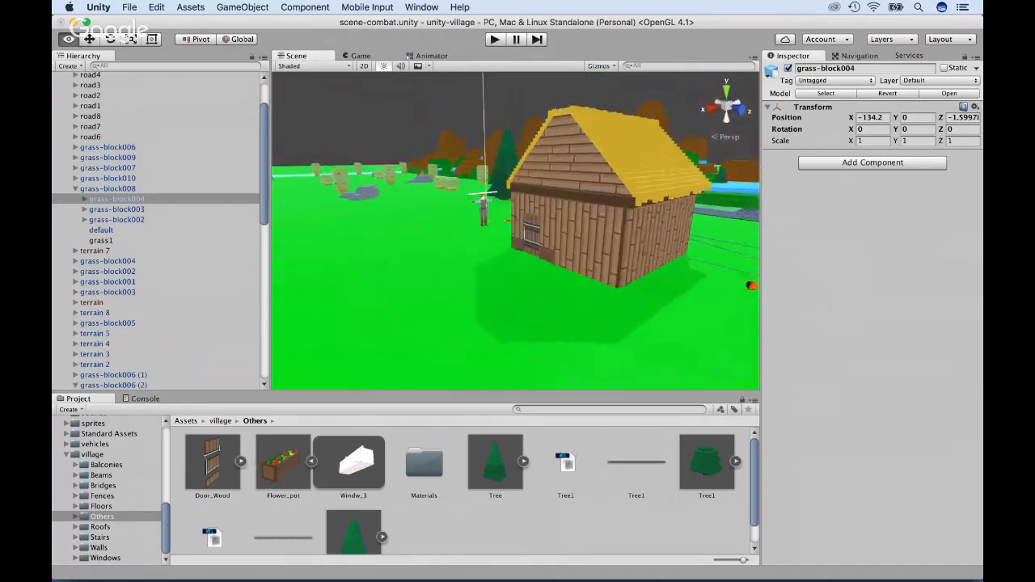
alt+drag(501, 263, 598, 275)
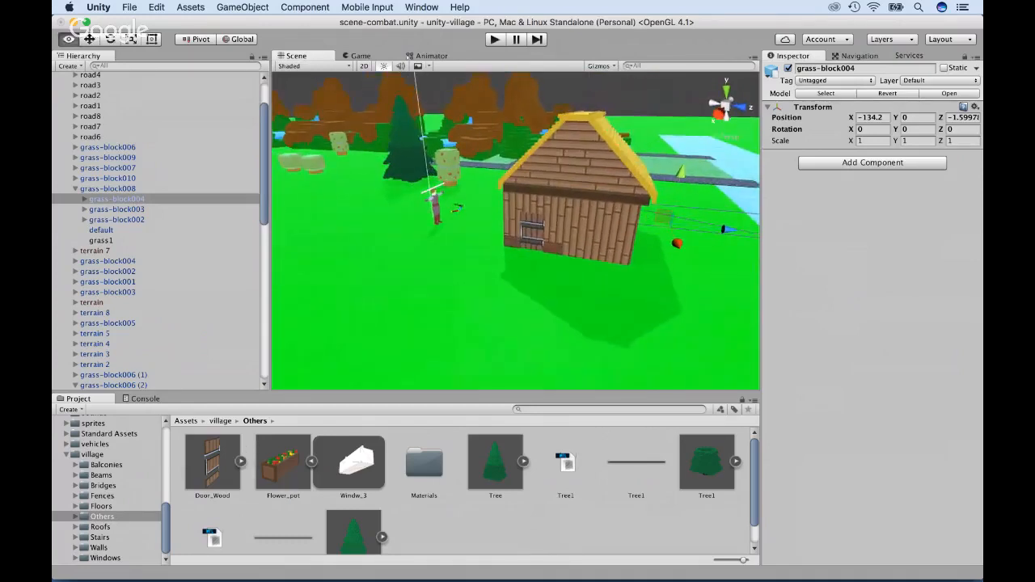
alt+drag(534, 259, 432, 263)
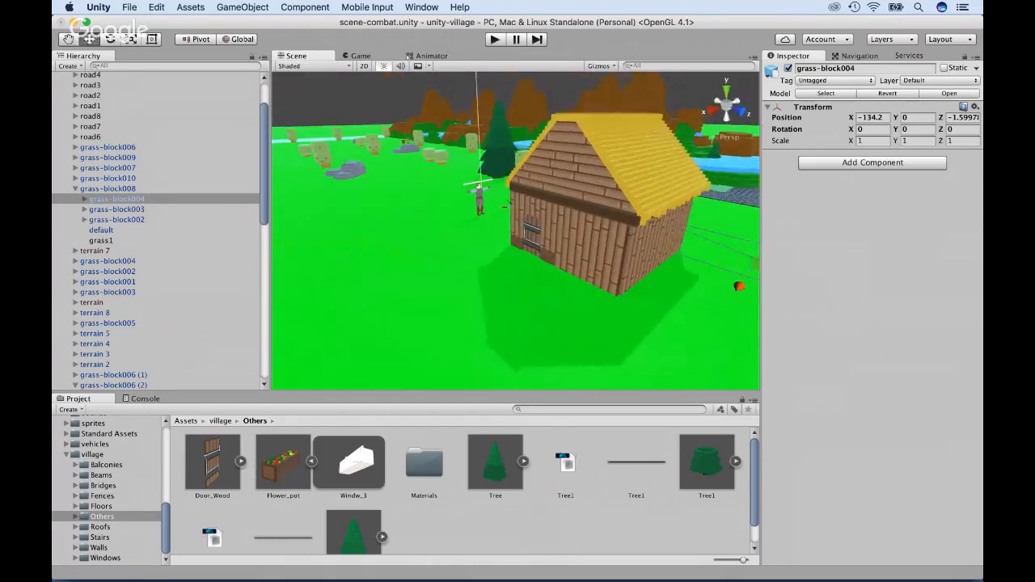
Collapse the Environment group and add the Window_Wood_Square model from the village Windows folder as a child of Door_Wood.
scroll(157, 230, up, 2)
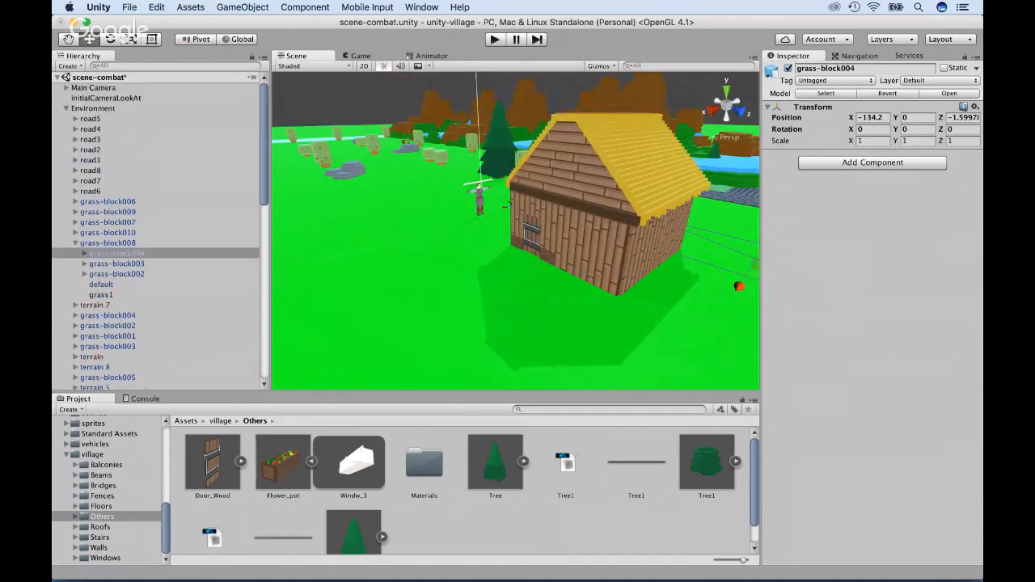
click(66, 109)
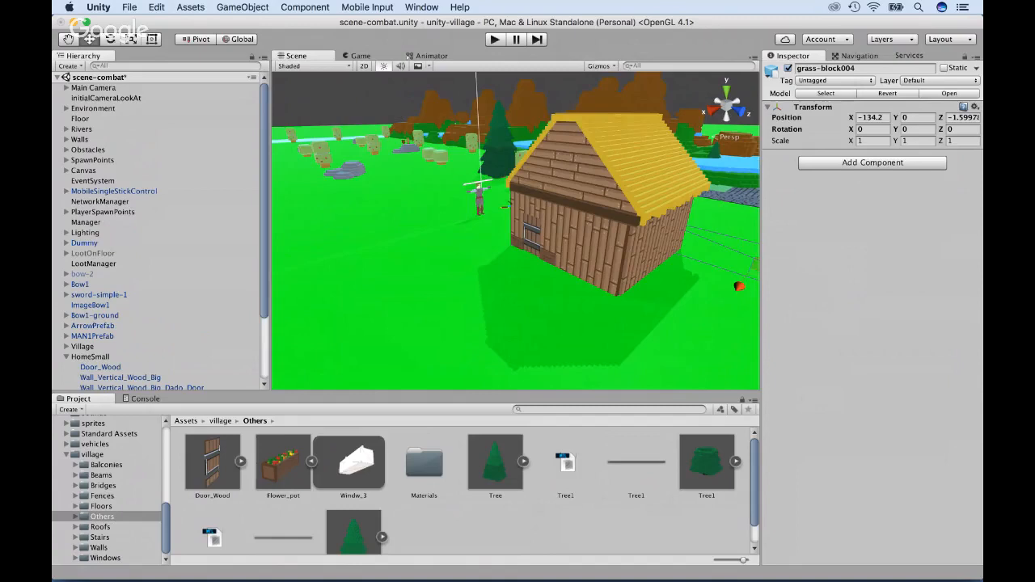
click(105, 558)
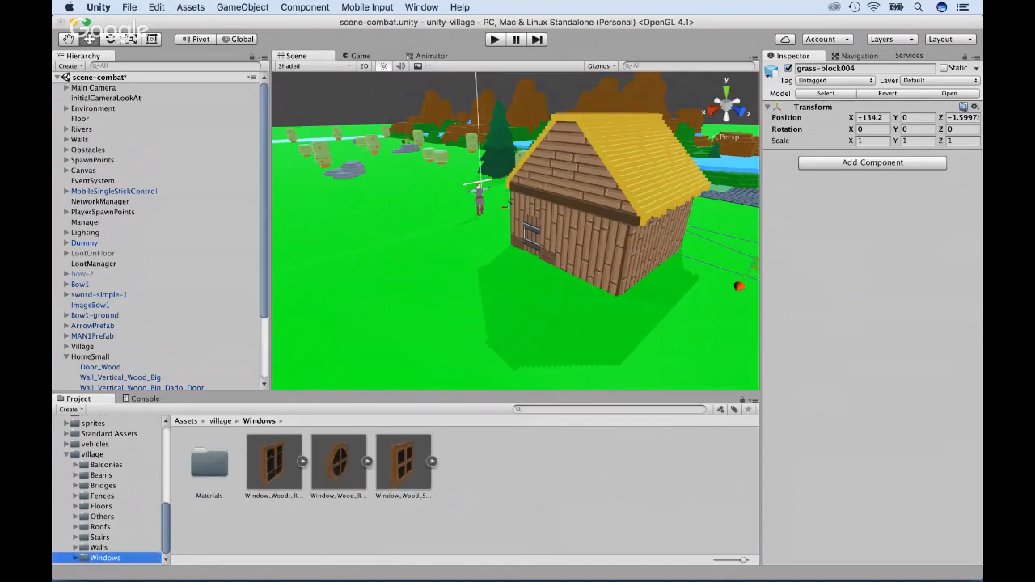
click(404, 462)
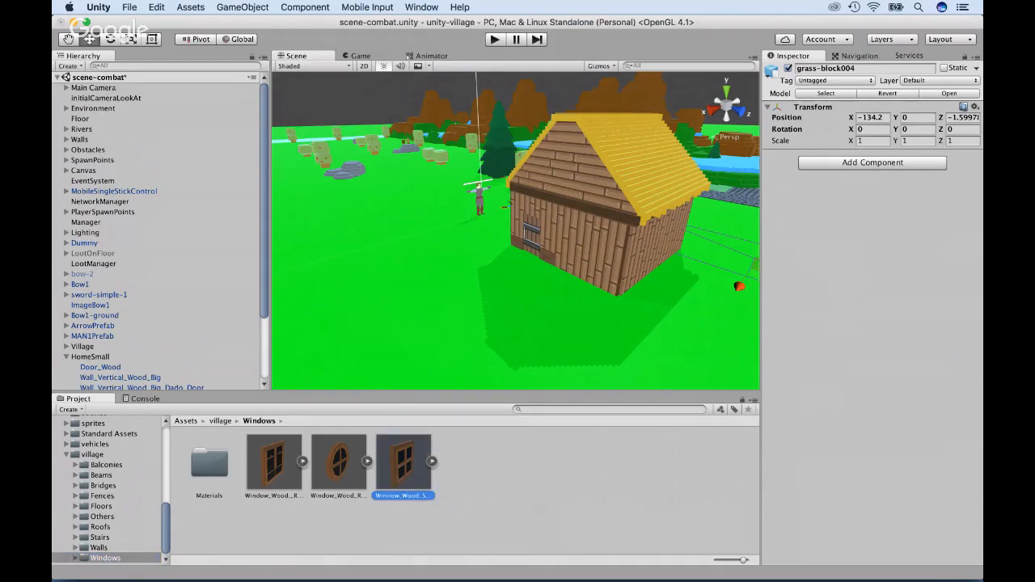
drag(403, 462, 105, 354)
drag(104, 347, 100, 356)
double_click(128, 367)
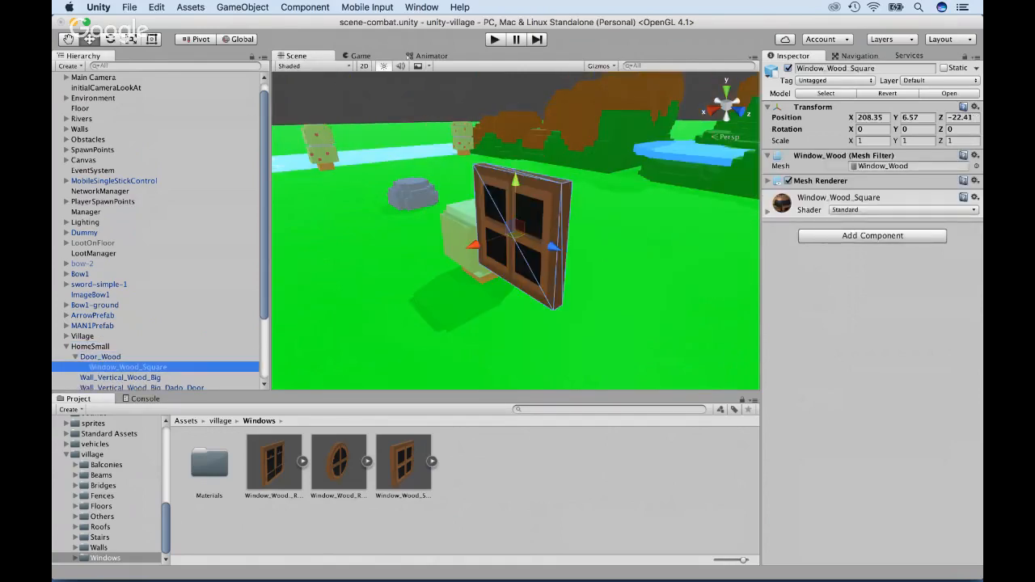
Set the square window's local position to X 0, Y 0, Z 0 and focus the scene on it.
click(876, 118)
text(0)
key(Tab)
text(0)
key(Tab)
text(0)
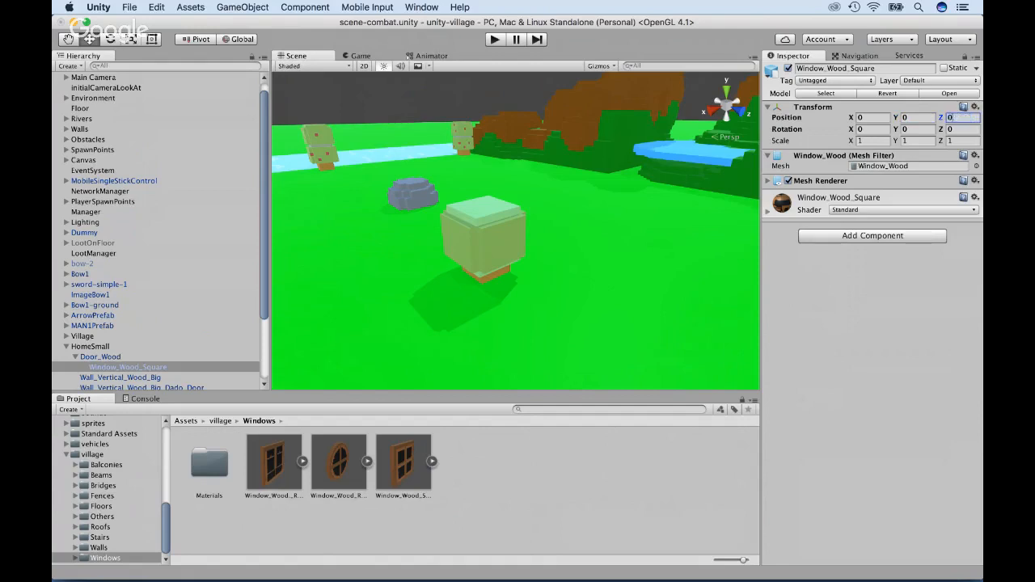
double_click(128, 367)
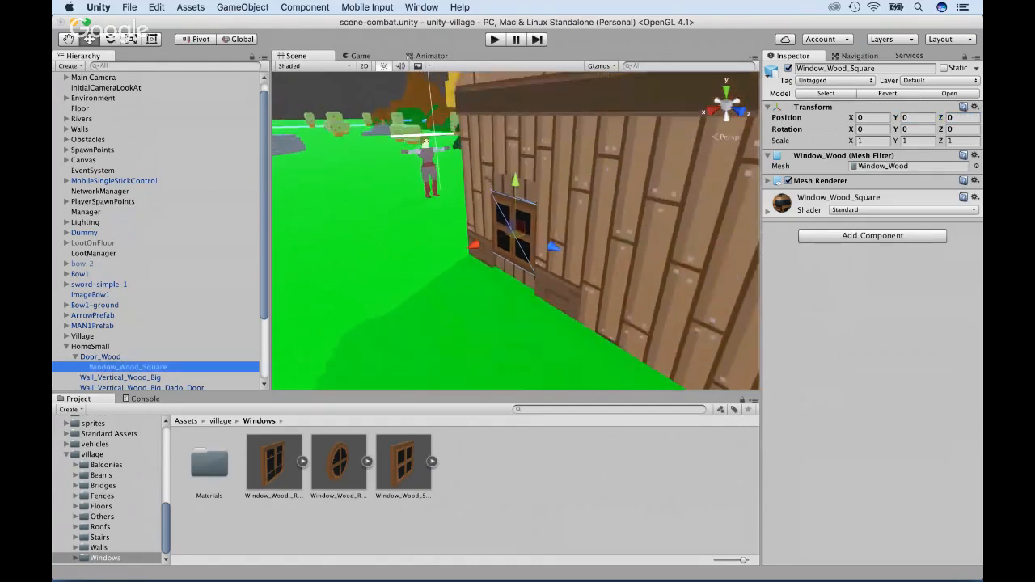
Move the square window onto the front wall beside the door, at about X -8.95, Y 3.7, Z 0.44.
drag(553, 247, 701, 310)
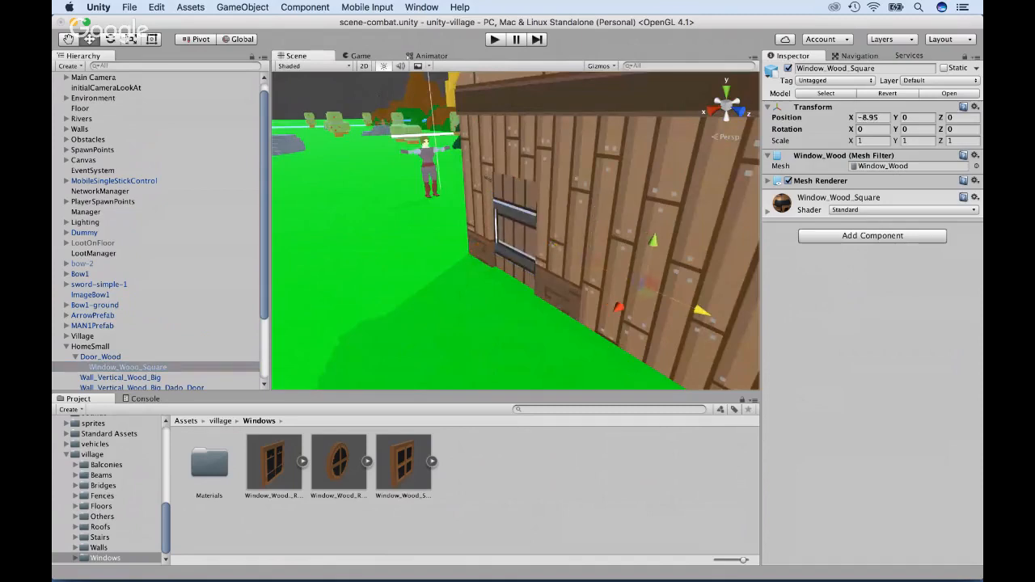
drag(653, 240, 667, 172)
mouse_move(633, 236)
mouse_down()
mouse_move(620, 245)
mouse_move(629, 240)
mouse_up()
drag(662, 174, 666, 161)
scroll(516, 231, down, 10)
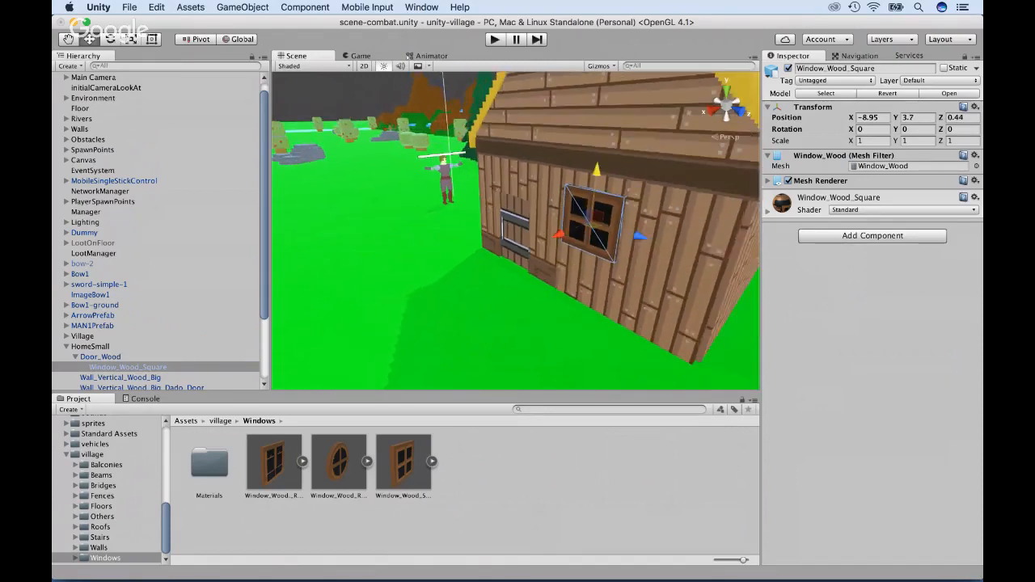
Duplicate the square window and arrange the two side by side, with Window_Wood_Square at about X -7.97.
mouse_move(622, 238)
mouse_down()
mouse_move(680, 256)
mouse_move(605, 232)
mouse_move(616, 235)
mouse_up()
key(super+d)
click(571, 223)
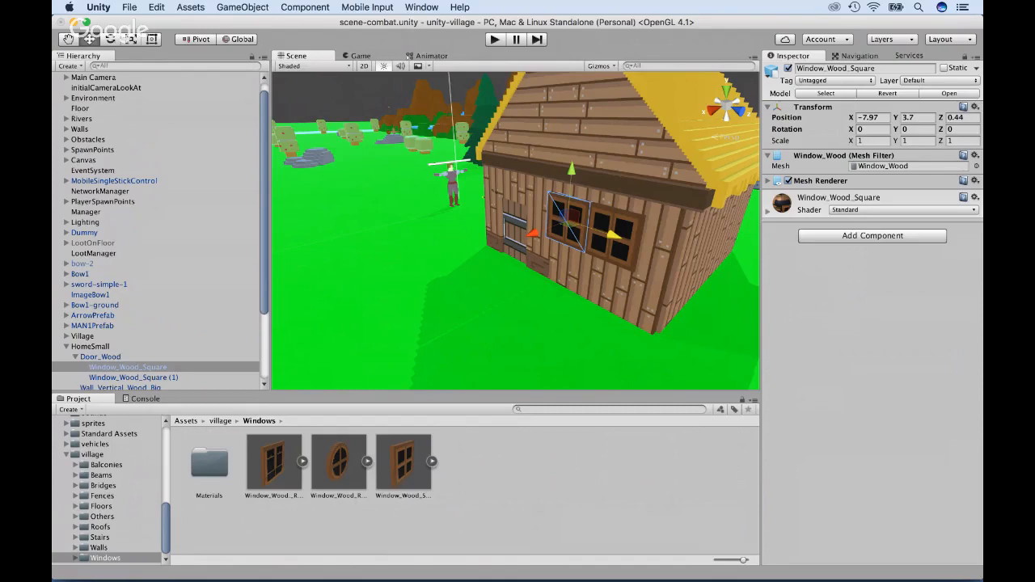
Add the Flower_pot model from the village Others folder as a child of Window_Wood_Square.
click(102, 517)
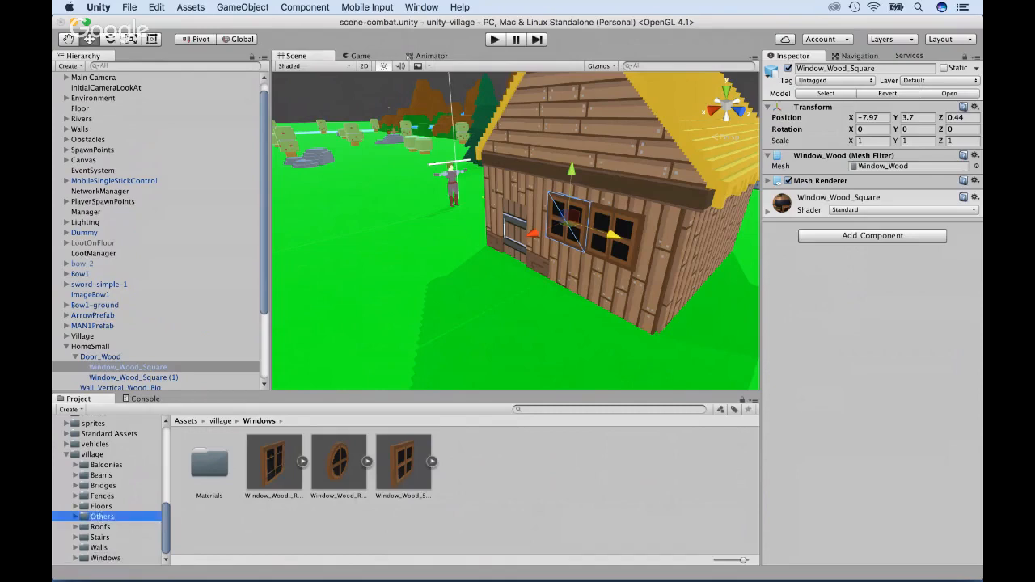
click(283, 463)
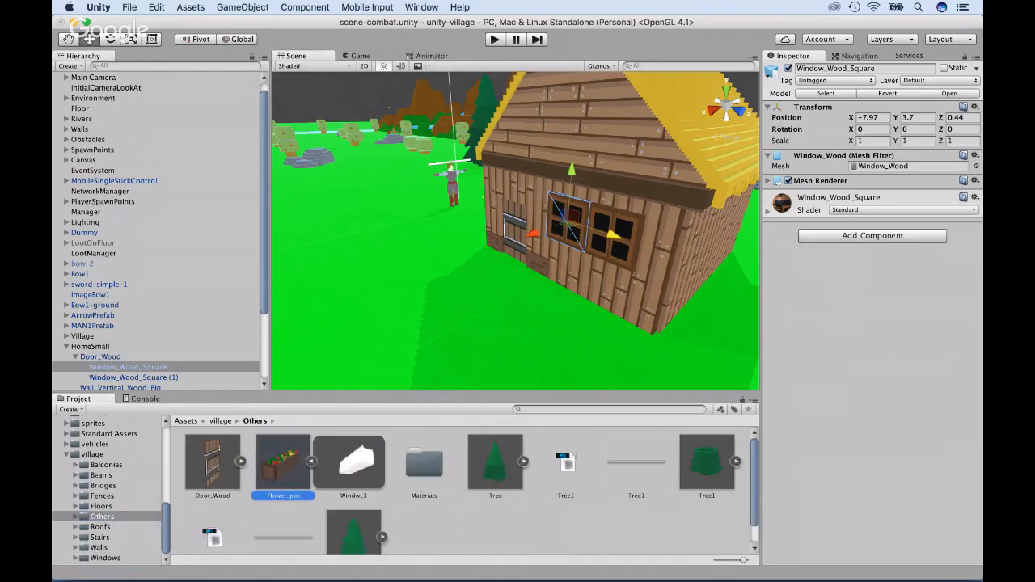
drag(283, 463, 149, 357)
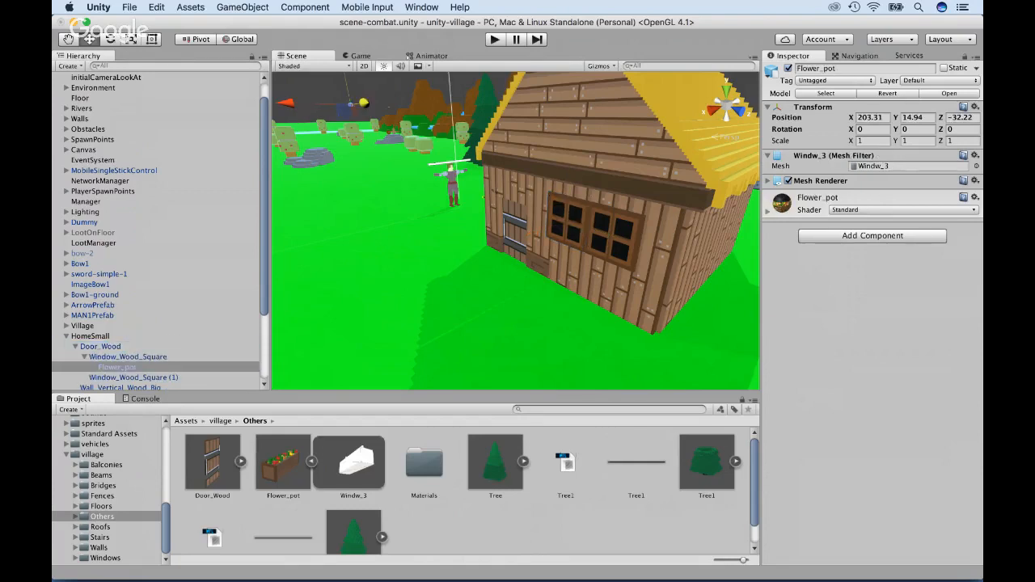
Zero the flower pot's local position, then fit it below the window at about Y -2.55 and Z 0.64.
click(872, 118)
text(0)
key(Tab)
text(0)
key(Tab)
text(0)
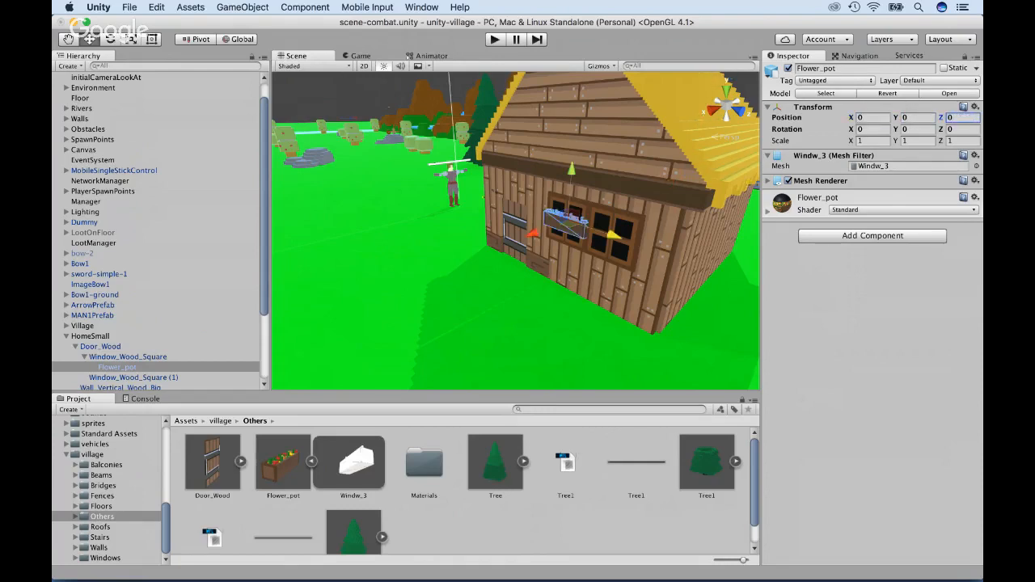
drag(572, 170, 569, 194)
drag(531, 261, 525, 263)
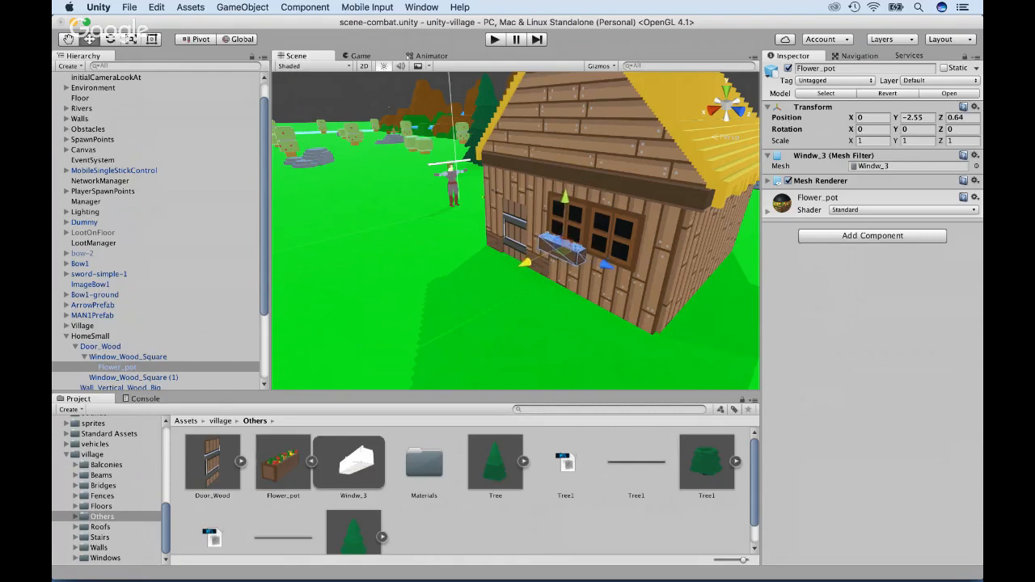
Duplicate the flower pot and move the copy sideways to sit under the second window.
key(super+d)
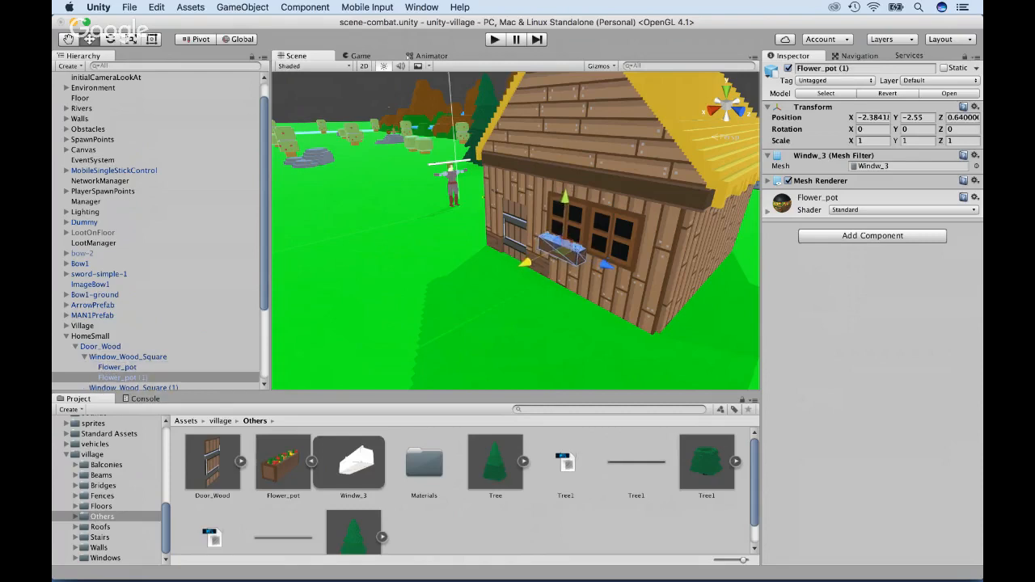
drag(605, 265, 786, 298)
click(525, 320)
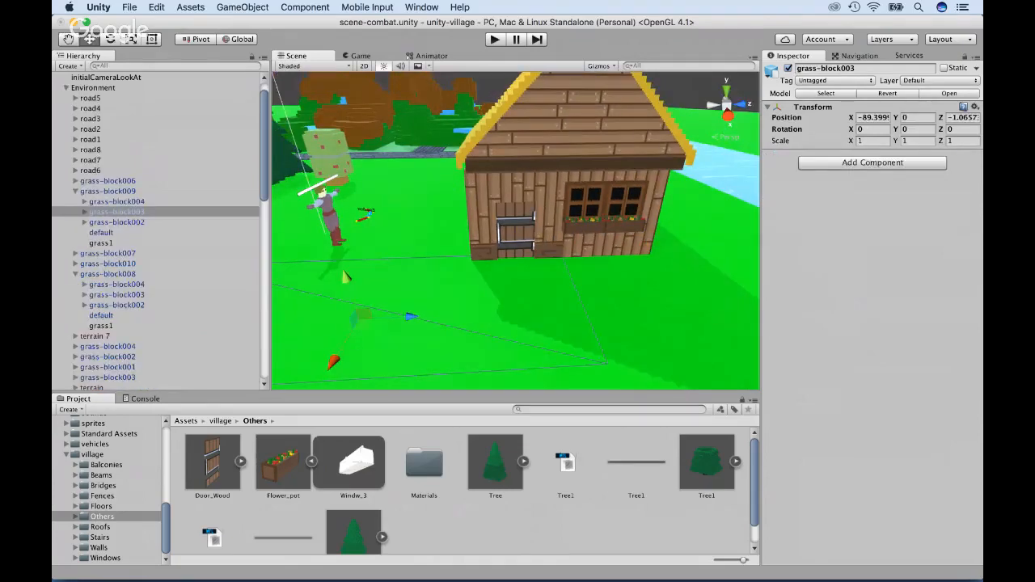
Check the house in the Game view and collapse the Environment group to reach HomeSmall's children in the hierarchy.
click(361, 55)
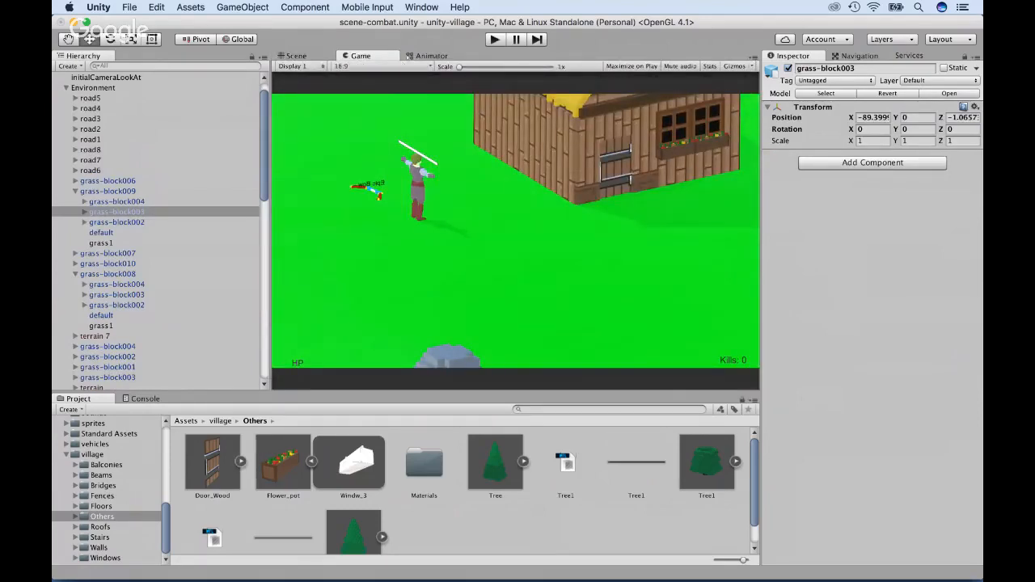
scroll(157, 230, up, 2)
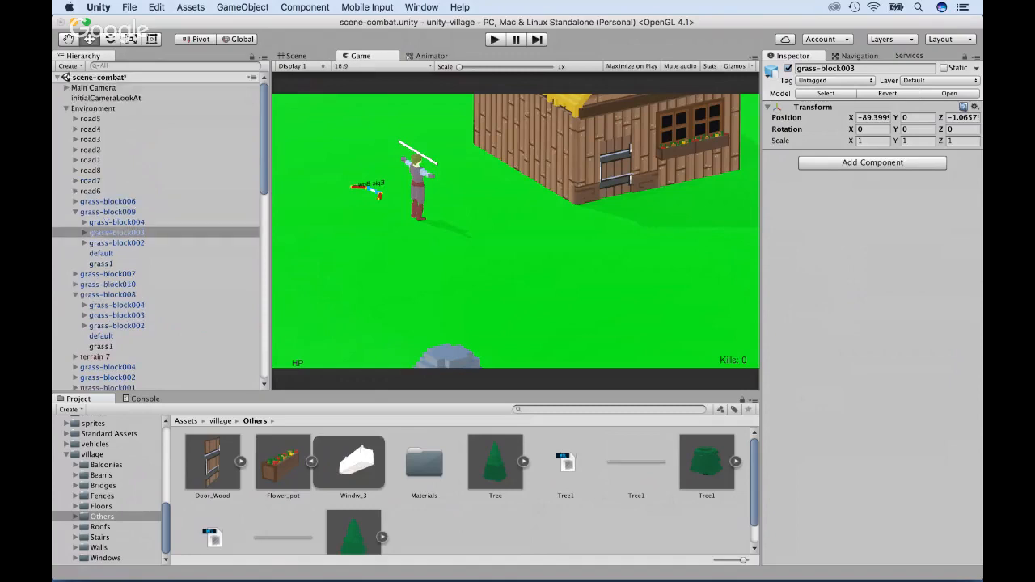
click(66, 107)
scroll(157, 230, down, 4)
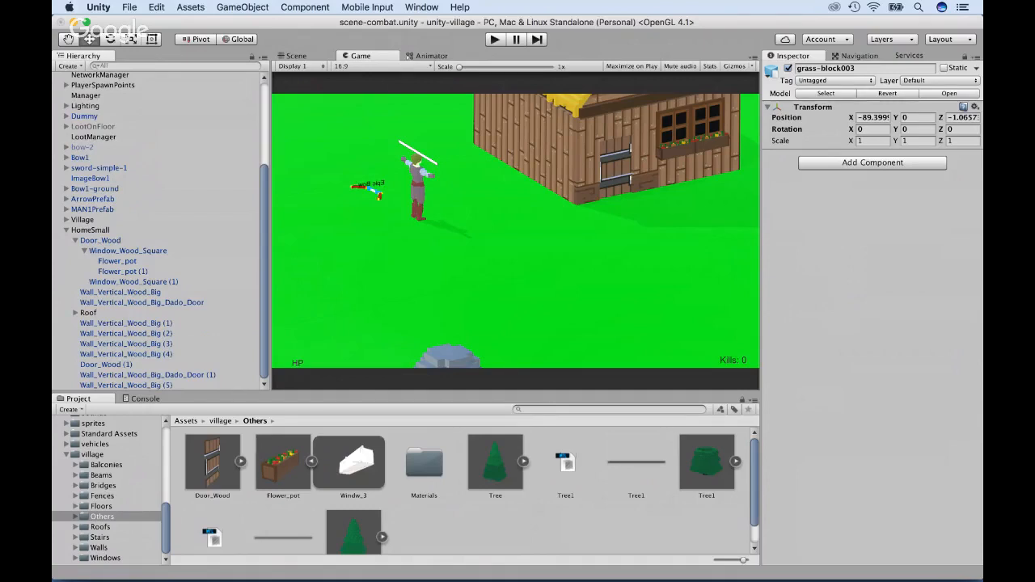
Duplicate the two Window_Wood_Square windows under Door_Wood together with their two flower pots.
click(118, 261)
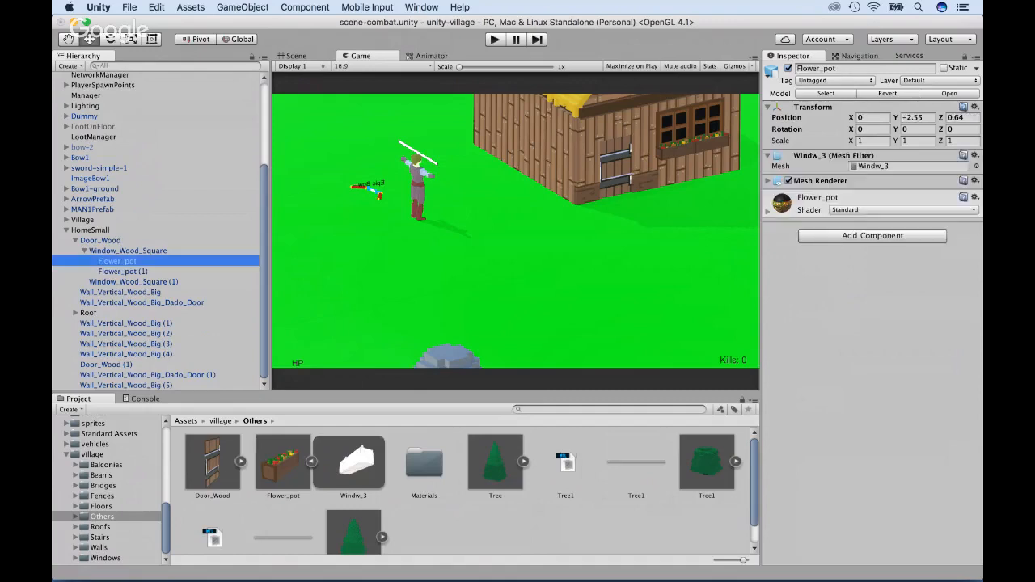
shift+click(123, 271)
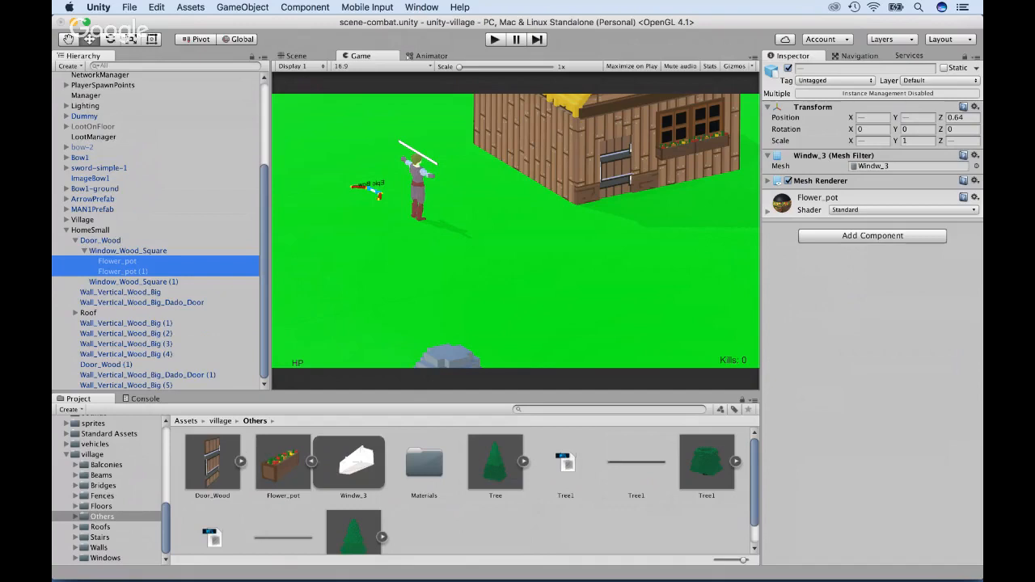
click(101, 240)
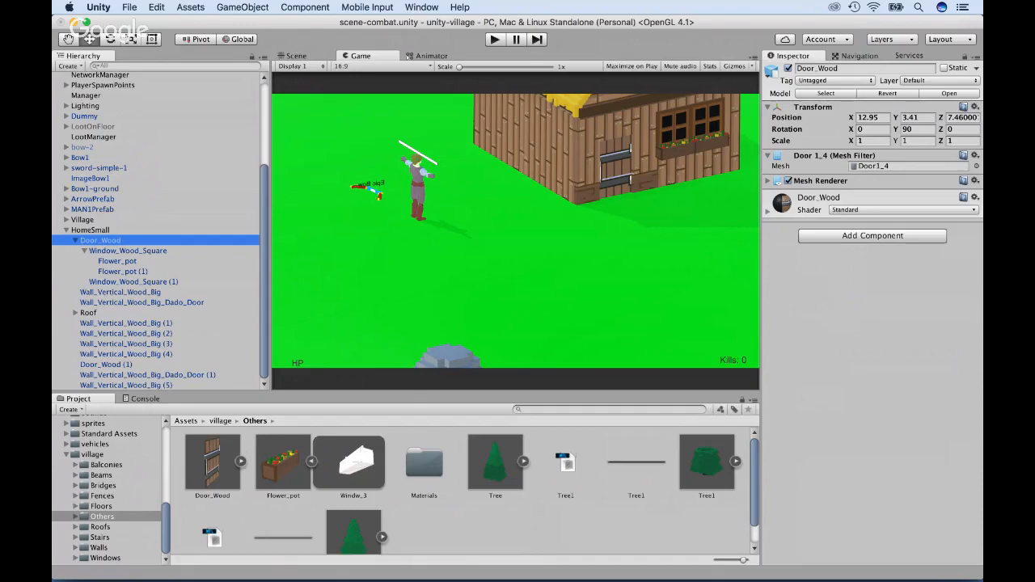
click(117, 261)
shift+click(123, 272)
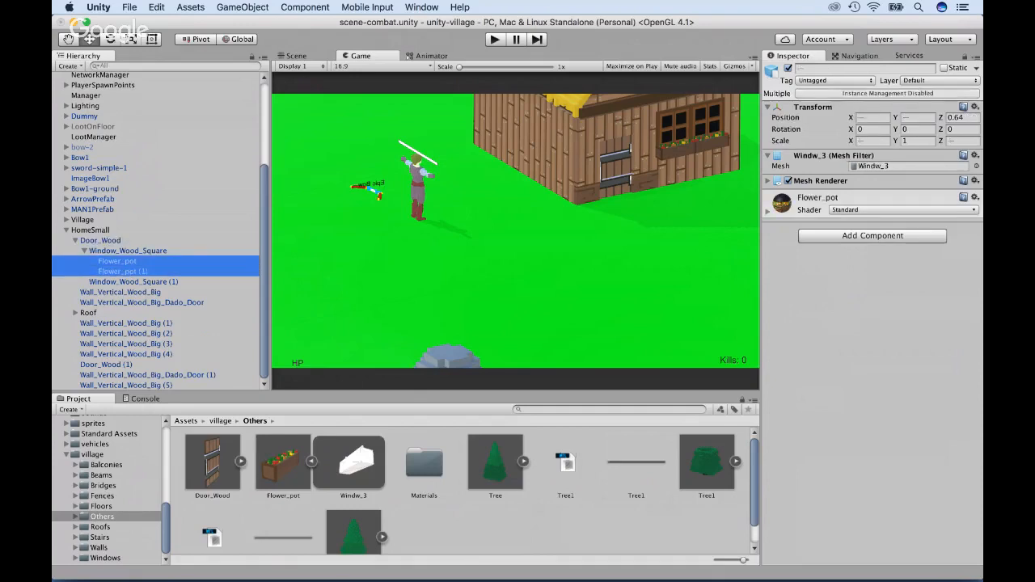
shift+click(128, 251)
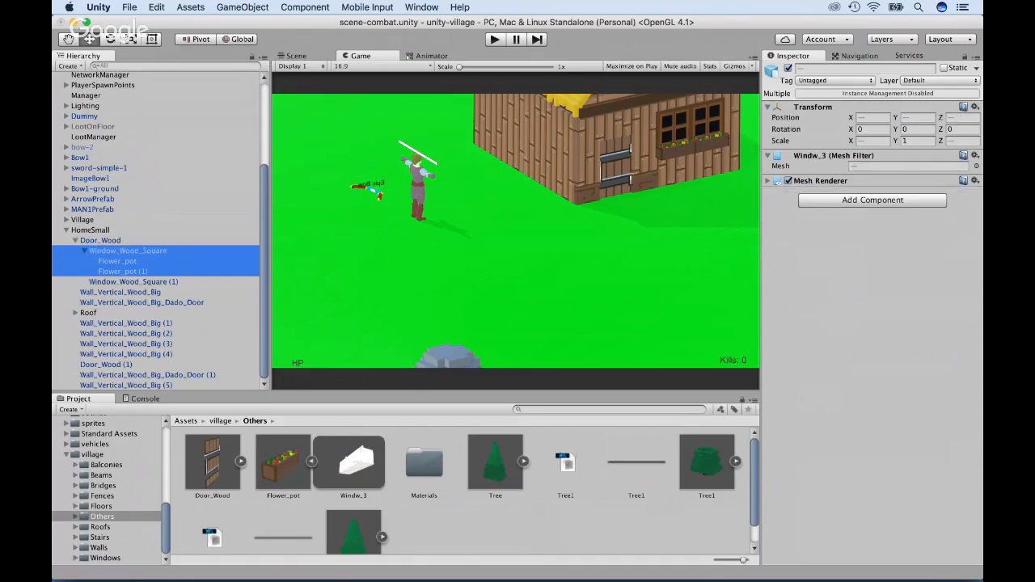
shift+click(134, 283)
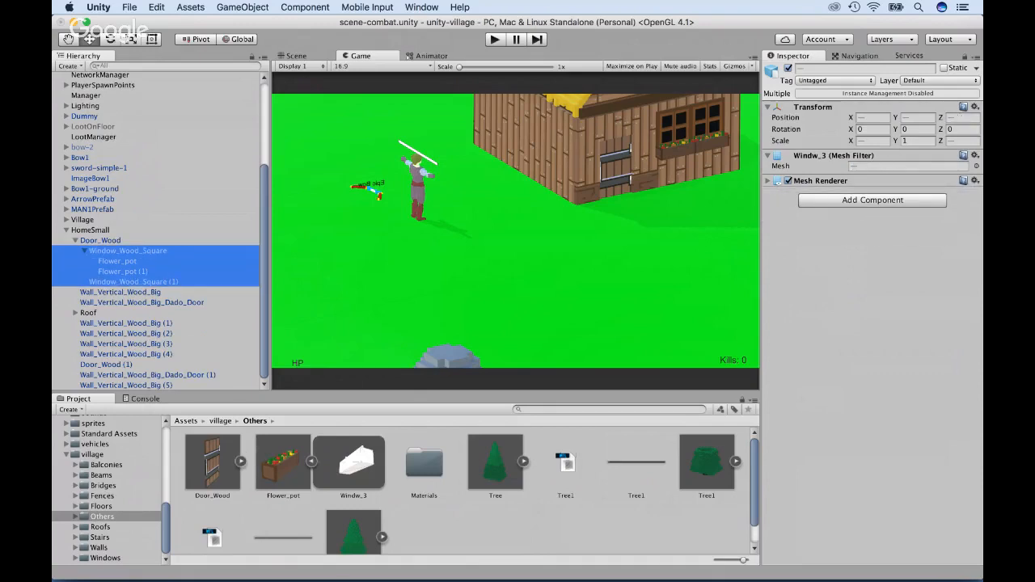
key(super+d)
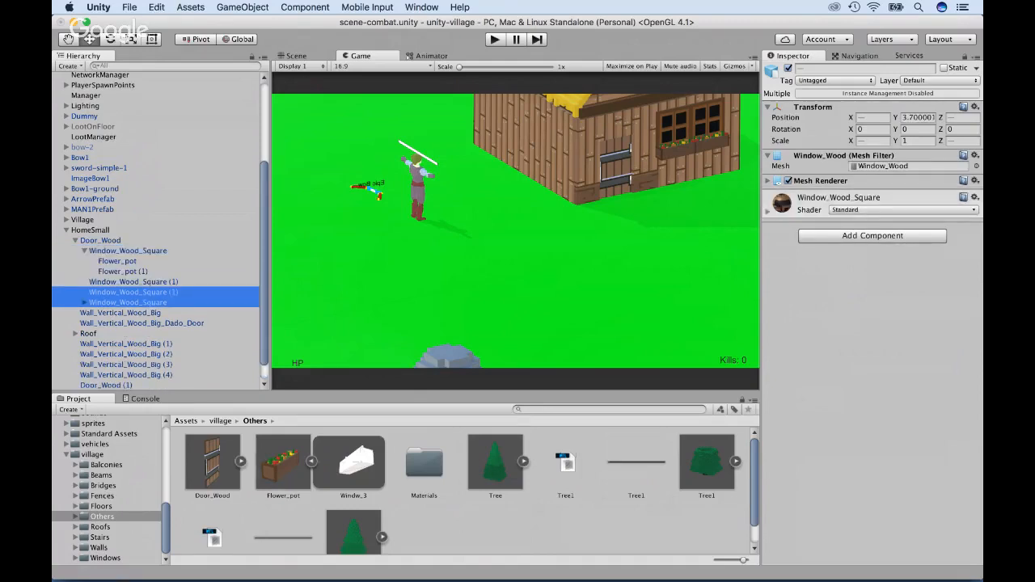
Create an empty GameObject under the duplicated windows and move the copied Window_Wood_Square (1) and both flower pots into it.
scroll(161, 230, down, 2)
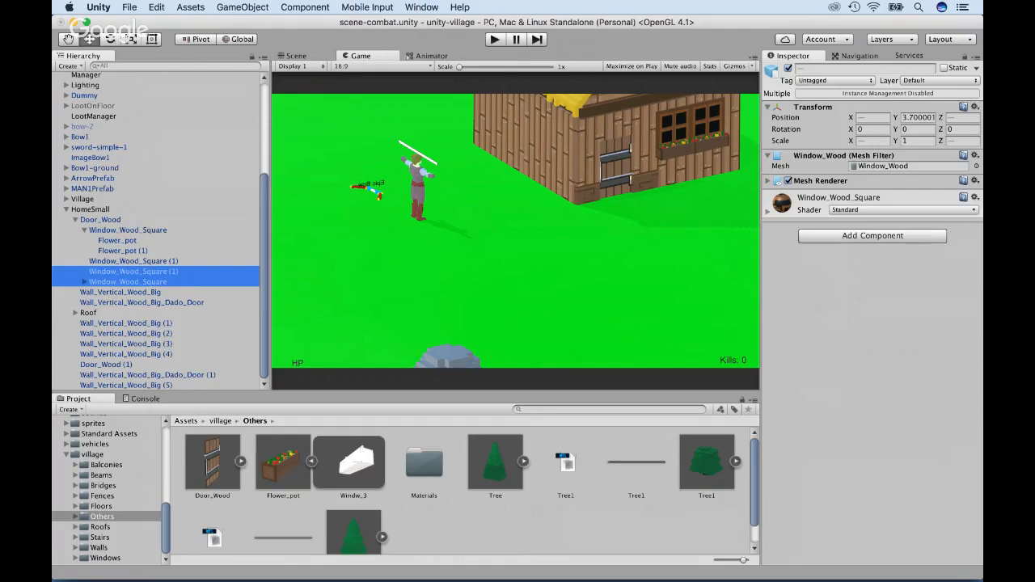
right_click(105, 272)
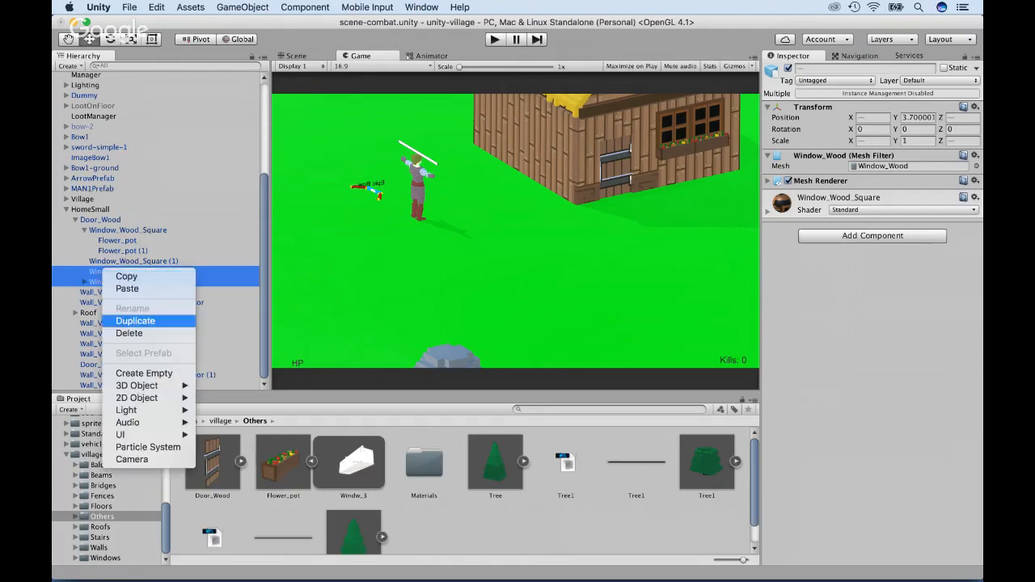
click(144, 372)
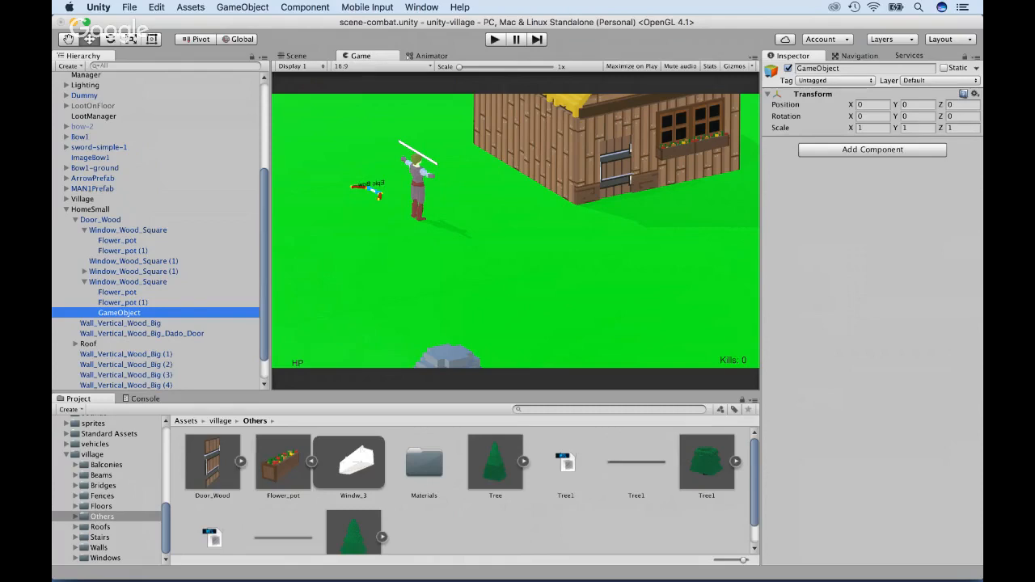
click(133, 271)
shift+click(123, 303)
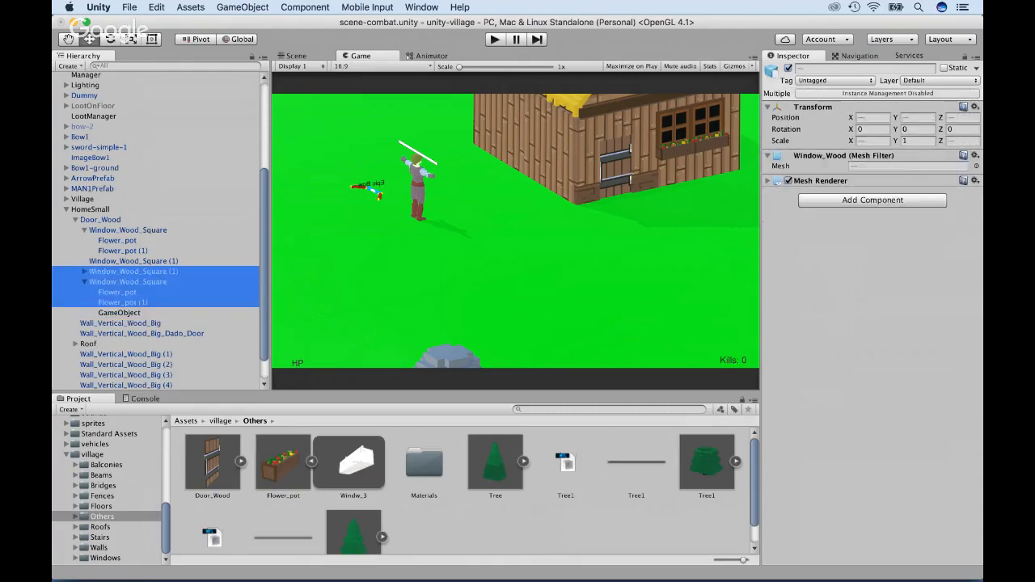
drag(123, 300, 121, 312)
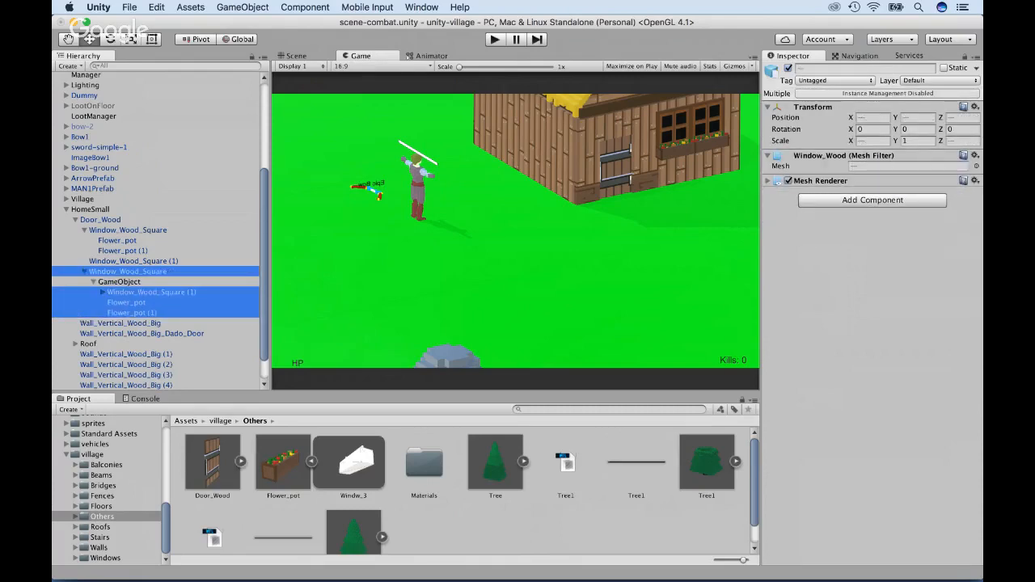
Nest the duplicated Window_Wood_Square, including its GameObject group, under the original Window_Wood_Square and expand the group.
click(123, 272)
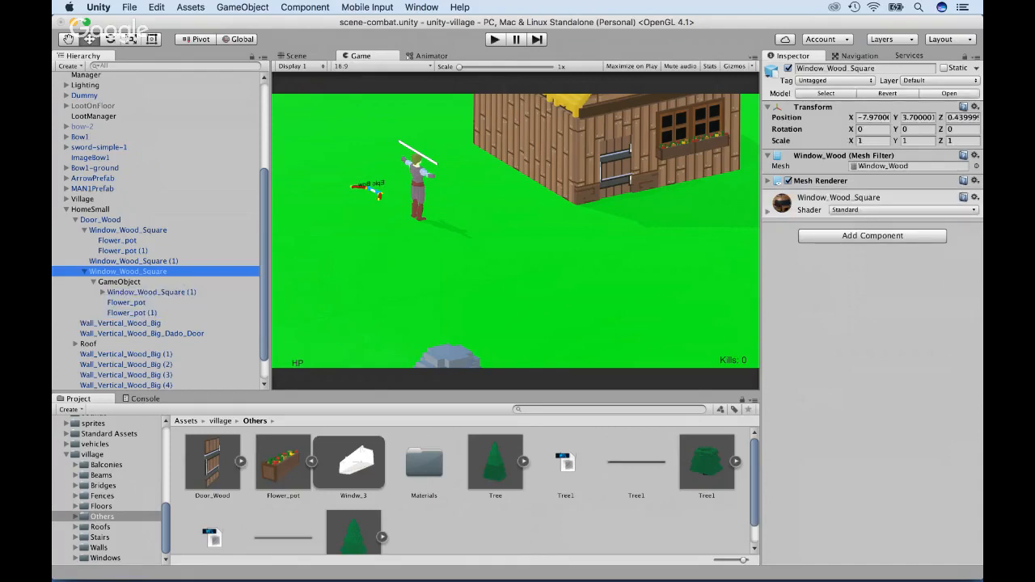
drag(123, 271, 105, 232)
click(103, 251)
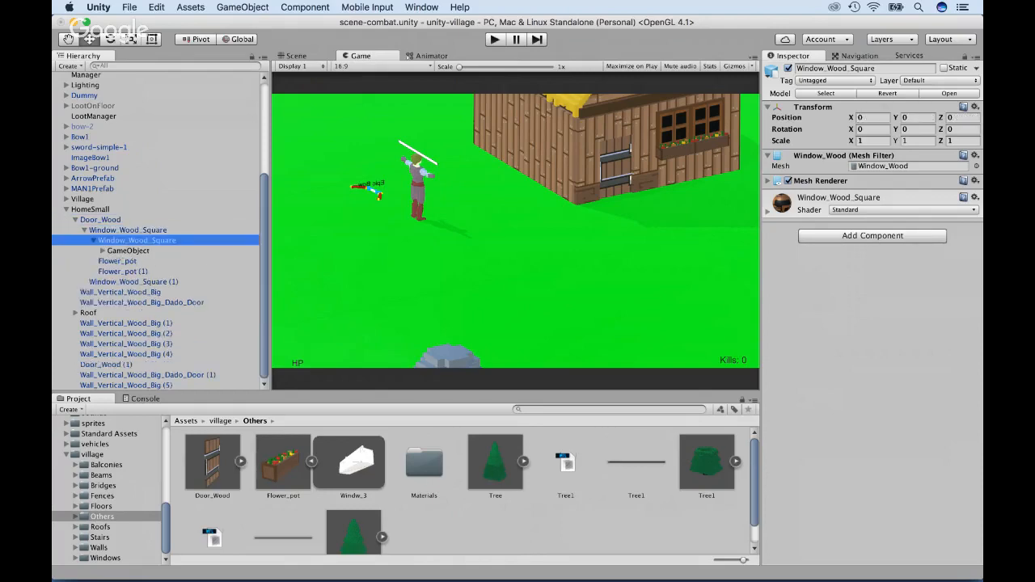
click(103, 250)
click(109, 250)
click(101, 240)
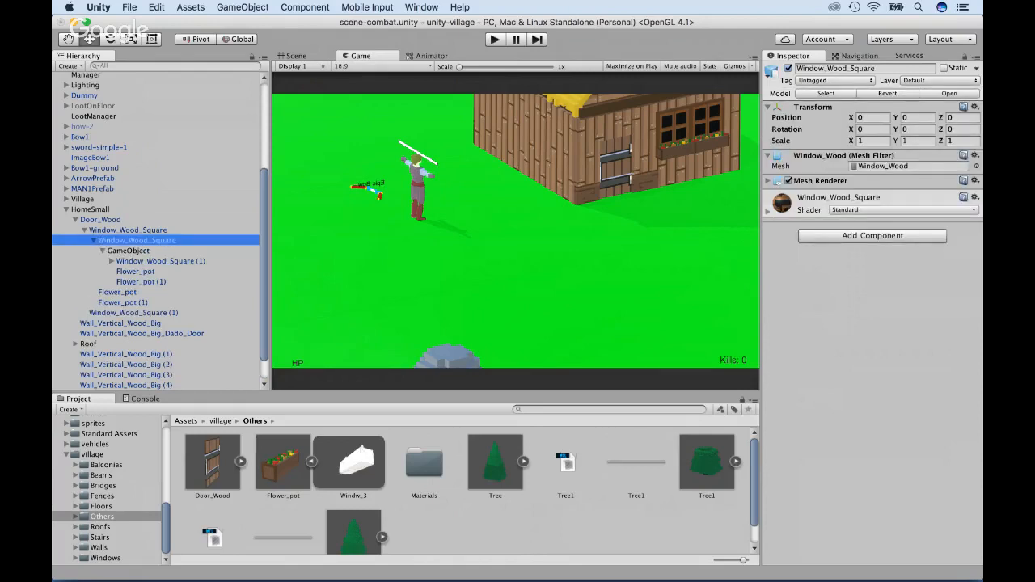
Move the GameObject group to the hierarchy's top level above HomeSmall and set its position to 0, 0, 0.
drag(121, 250, 105, 204)
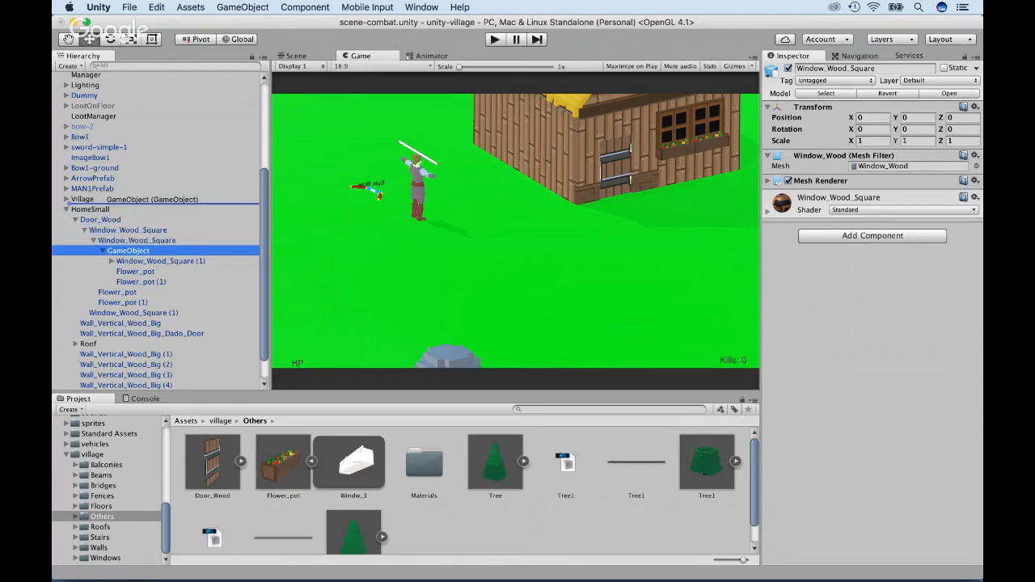
key(Return)
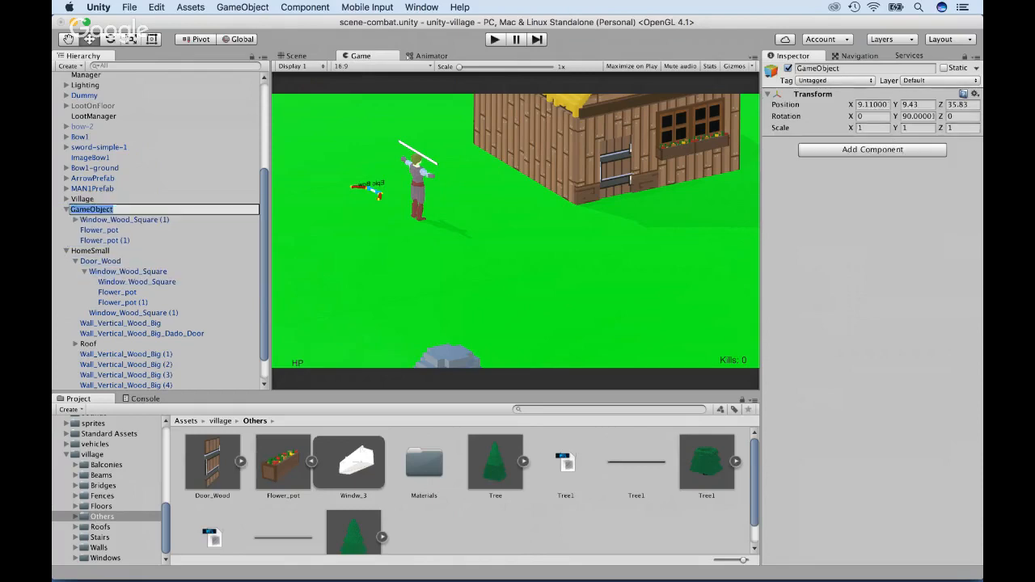
key(Escape)
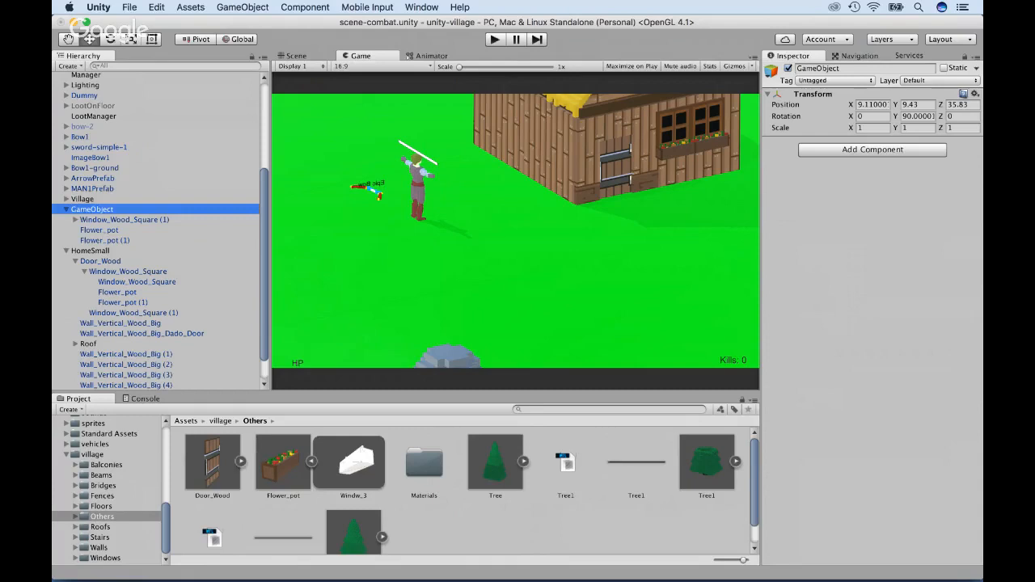
key(Return)
click(873, 105)
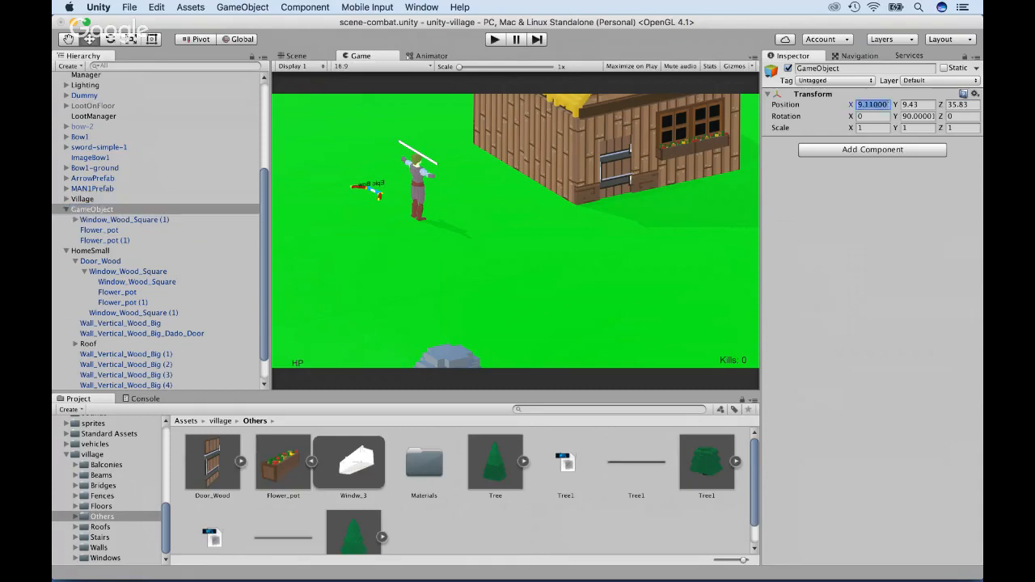
text(0)
key(Tab)
text(0)
key(Tab)
text(0)
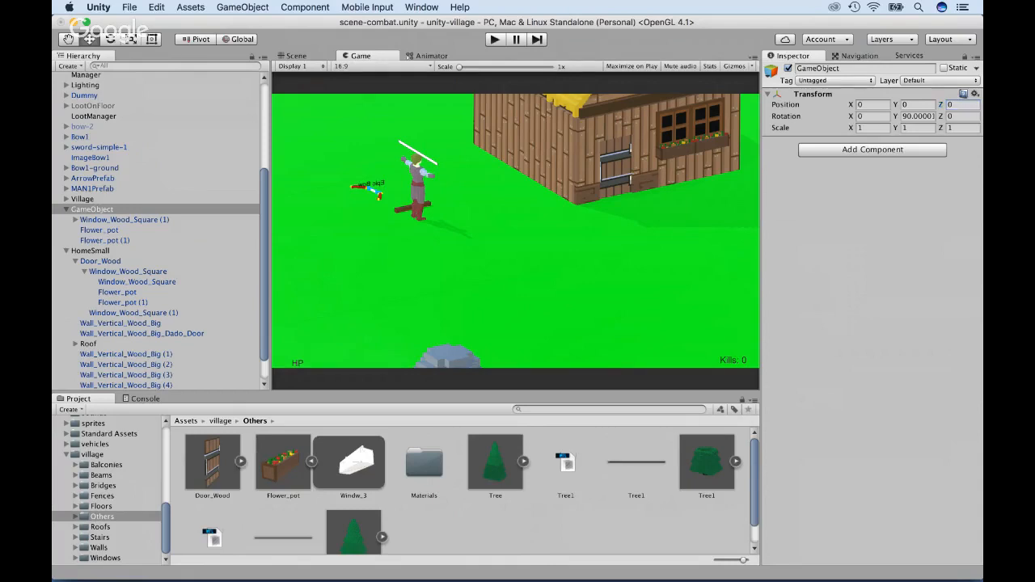
Focus the GameObject group in the Scene view and raise it above the ground to about Y 5.89.
click(296, 55)
double_click(93, 209)
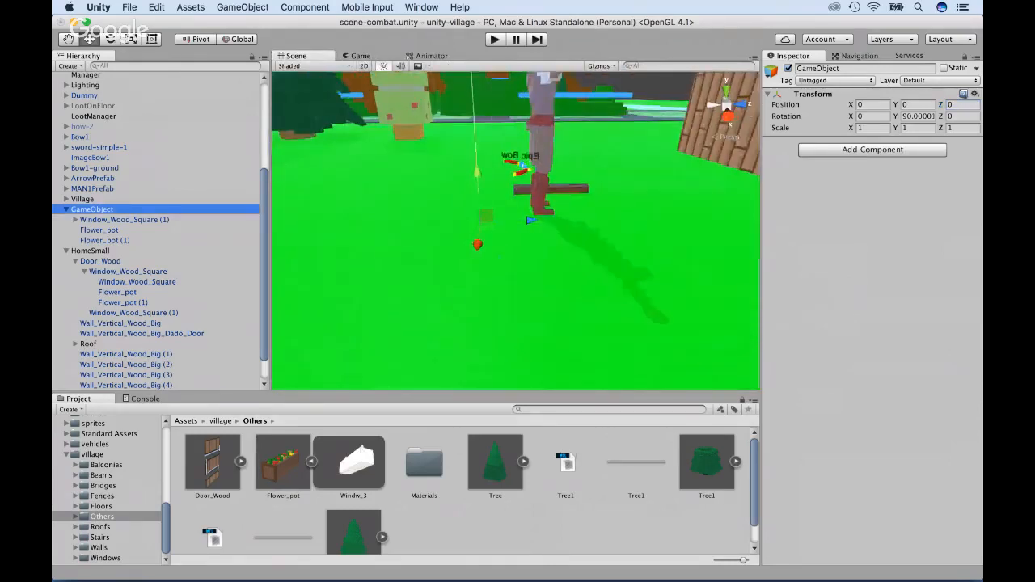
drag(477, 172, 470, 76)
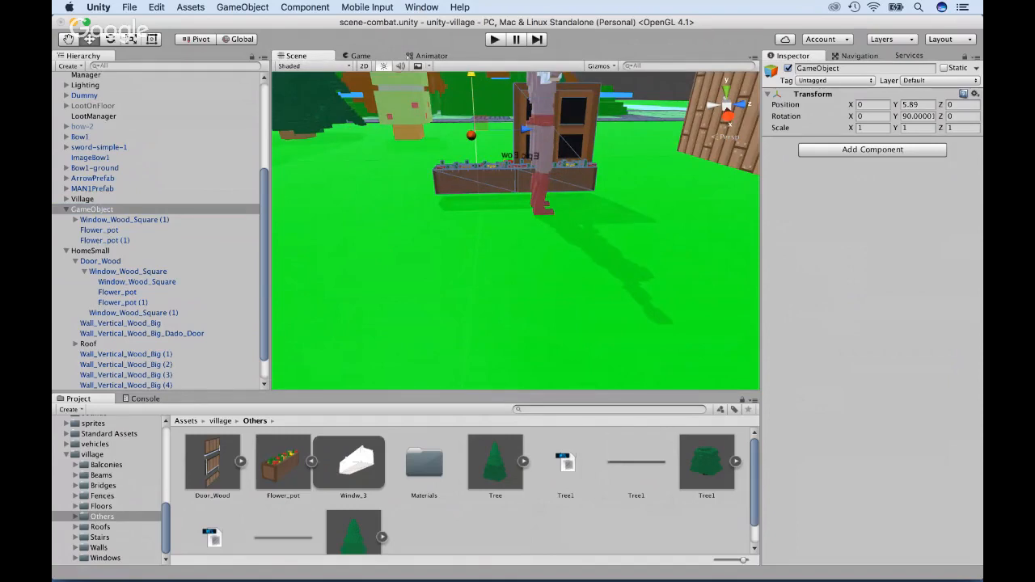
Delete the empty GameObject nested inside the group's Window_Wood_Square (1).
click(124, 219)
click(99, 231)
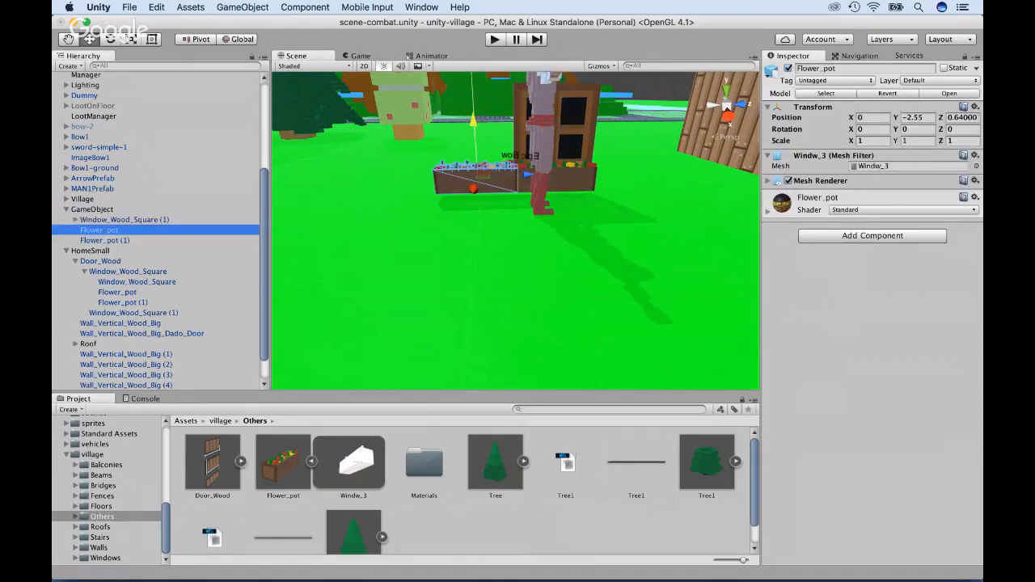
click(75, 220)
click(110, 231)
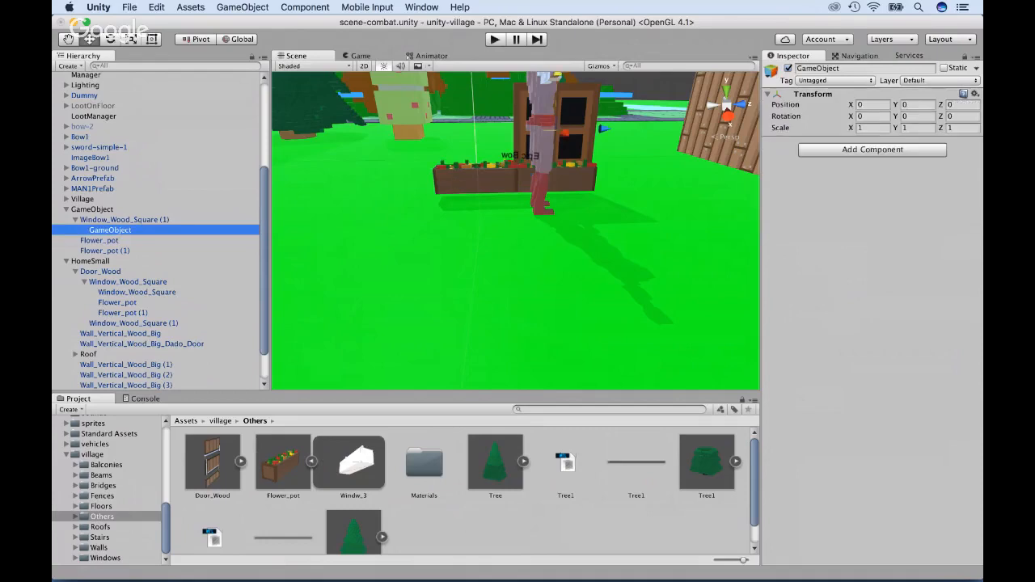
key(super+BackSpace)
Duplicate the group's Window_Wood_Square (1) and move the copy sideways above the other flower pot, at about X 0.1.
click(124, 220)
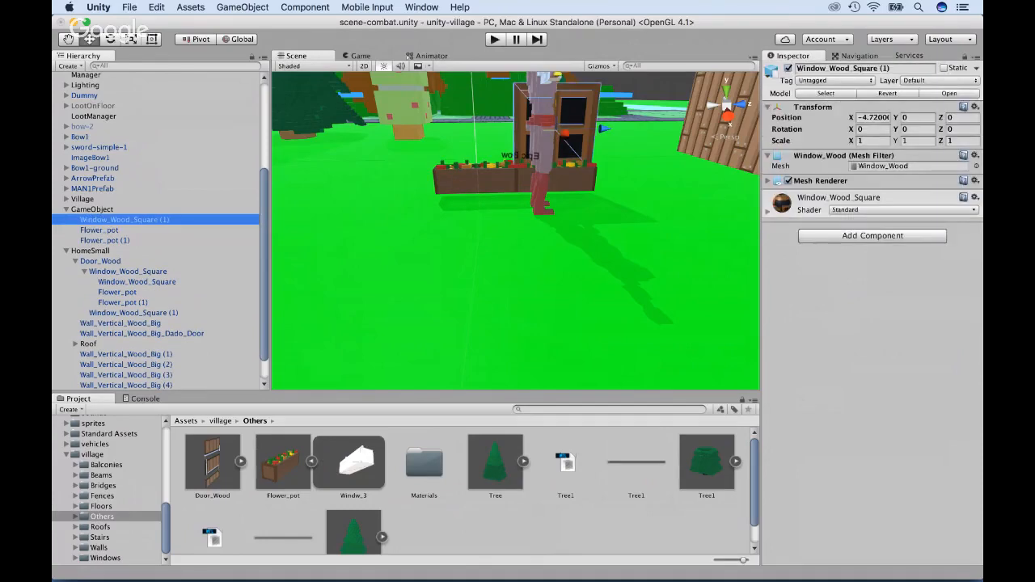
key(super+d)
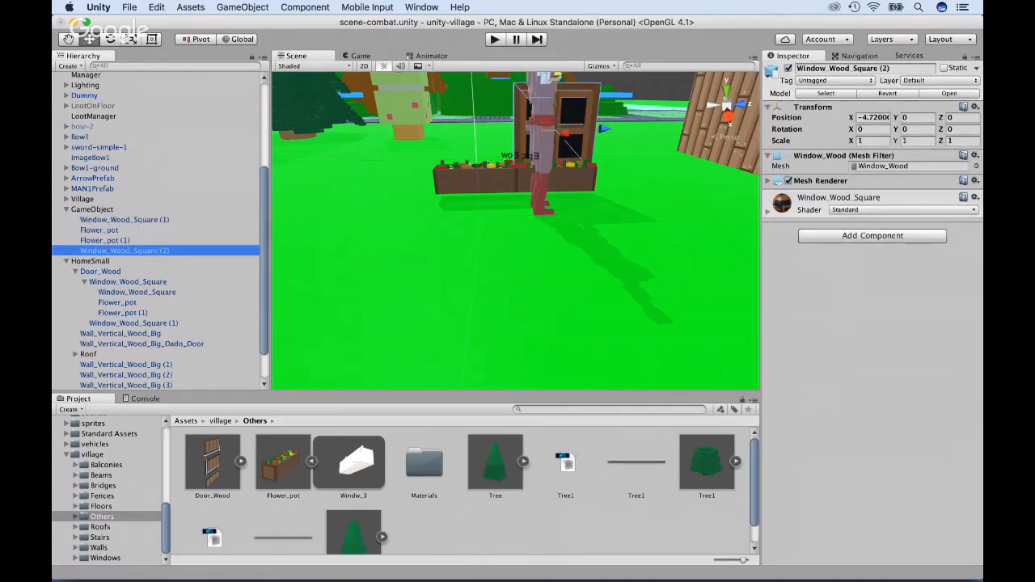
drag(605, 128, 525, 128)
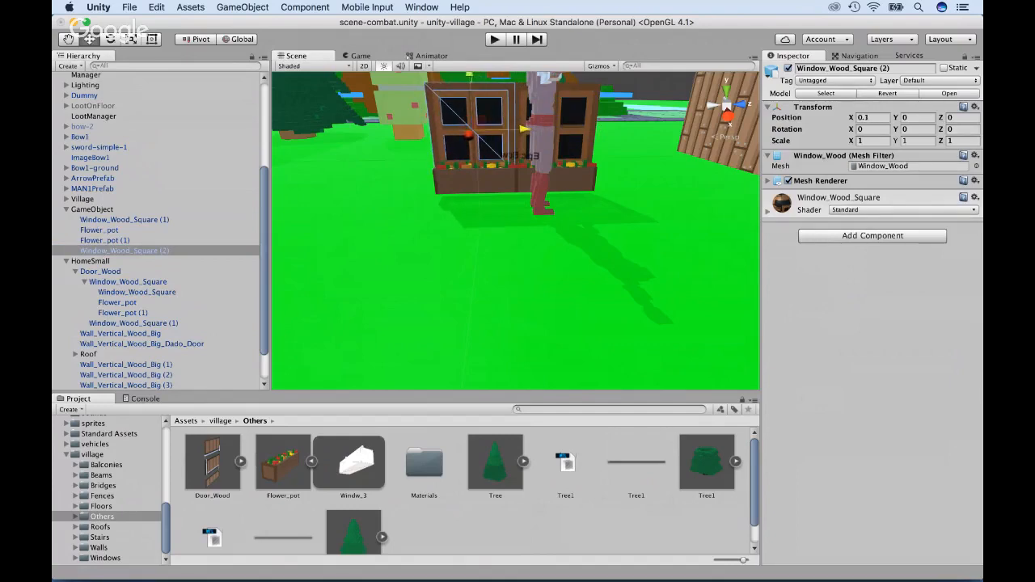
Rename the top-level GameObject group as WindowsWithFlowers.
click(524, 127)
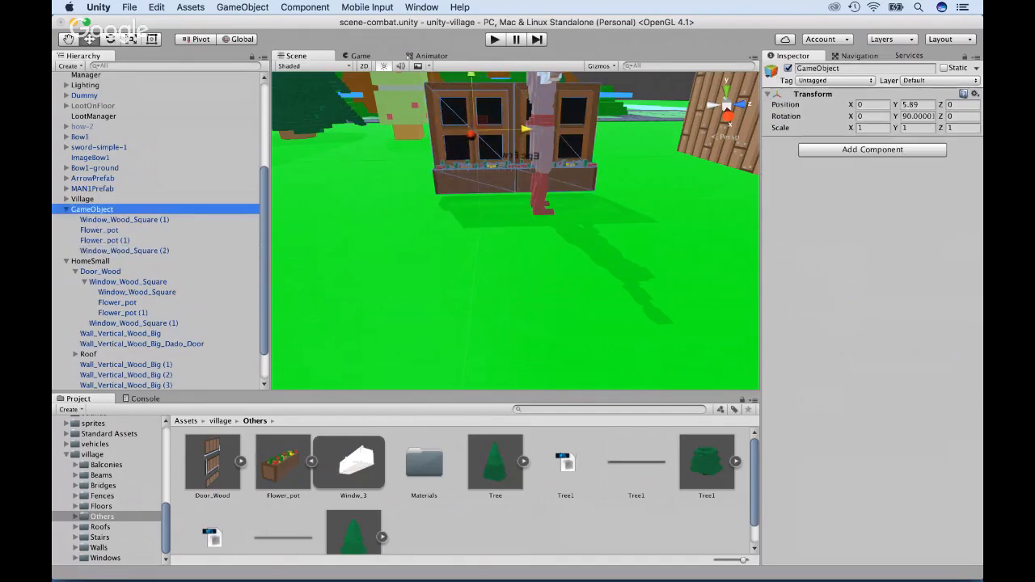
key(Return)
text(Wi)
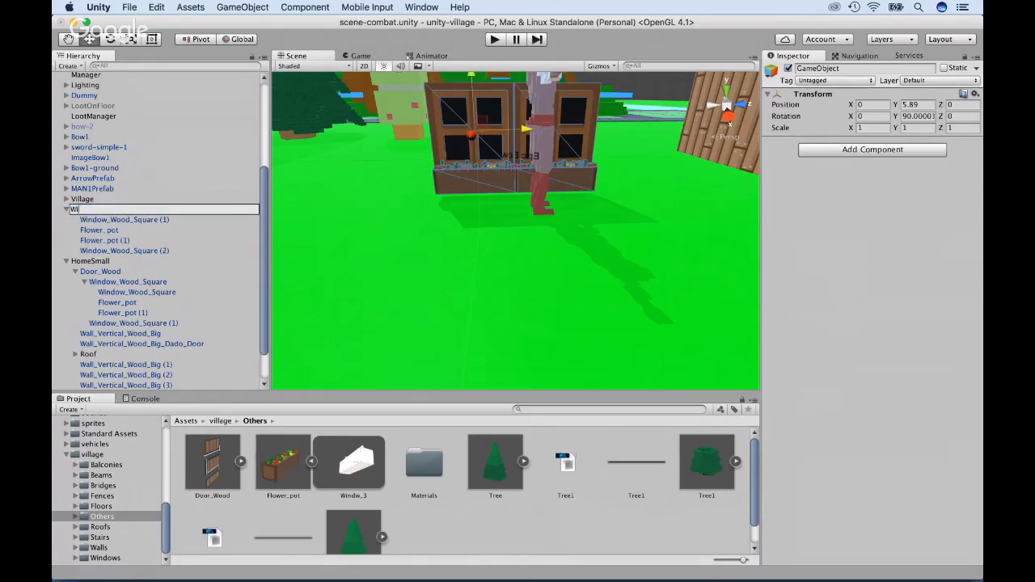
text(ndowsWithFlowers)
key(Return)
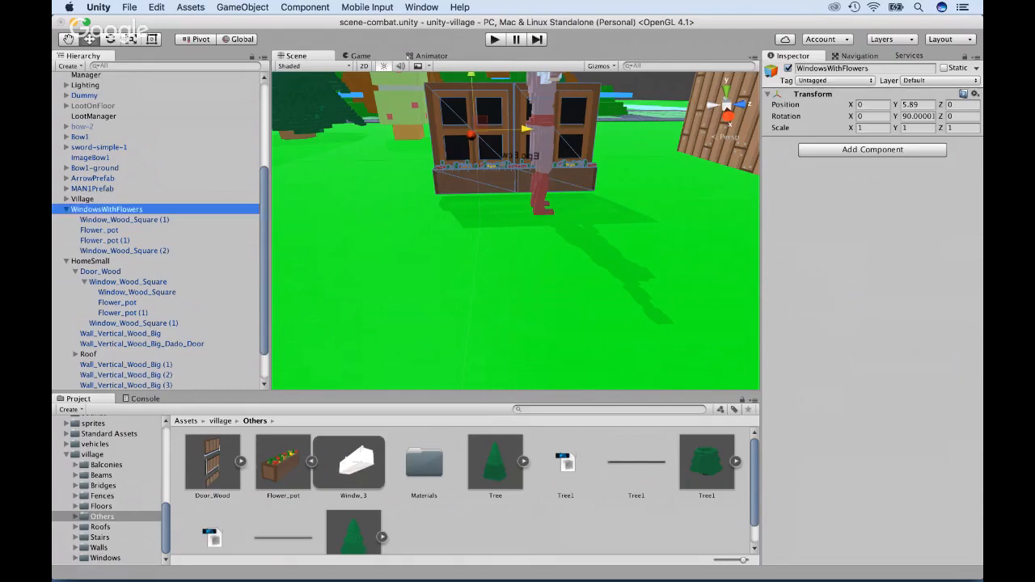
Open the PrefabsVillage folder in the project's assets.
scroll(106, 489, up, 6)
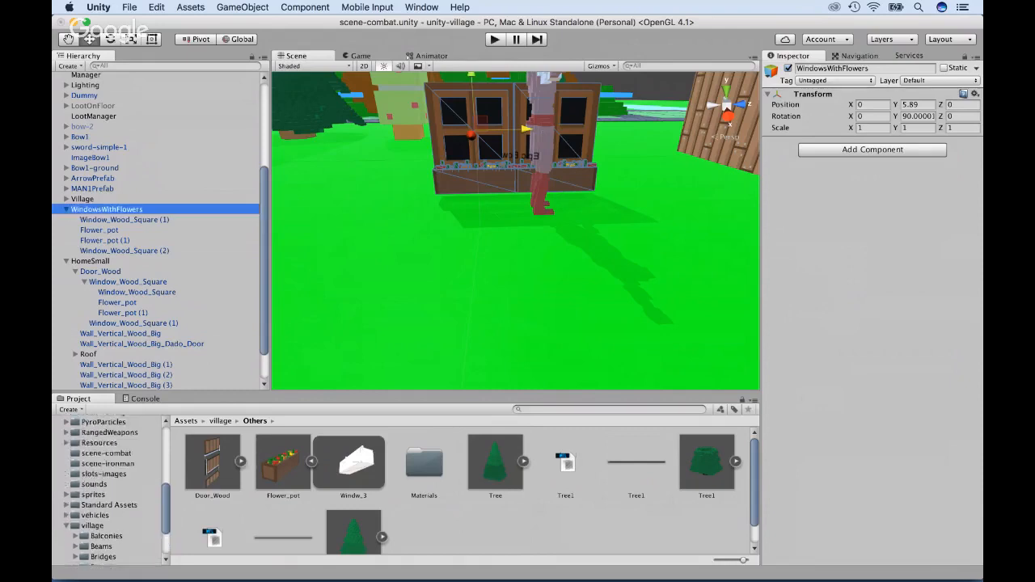
scroll(106, 489, up, 6)
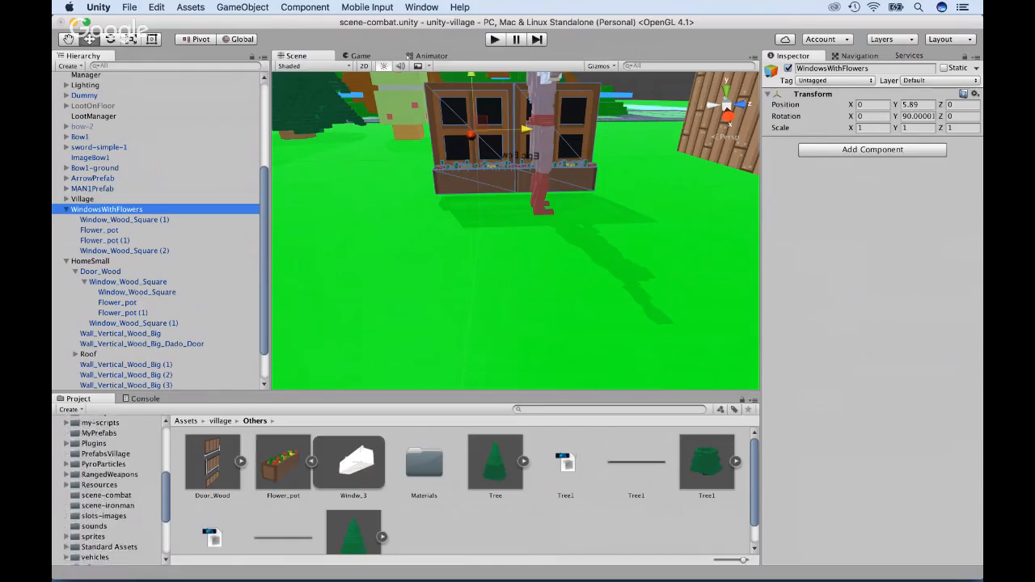
scroll(107, 489, up, 4)
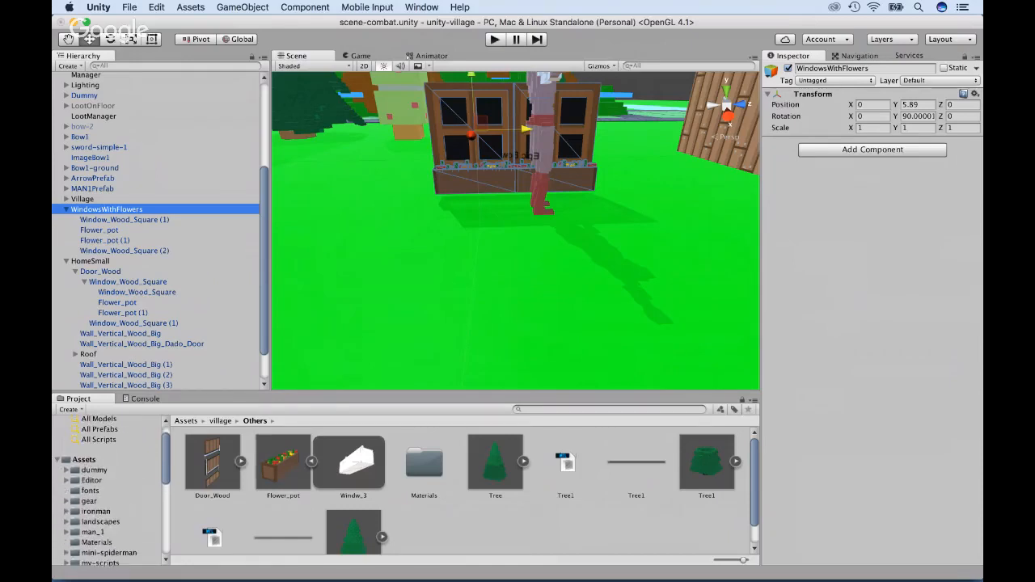
scroll(107, 489, down, 4)
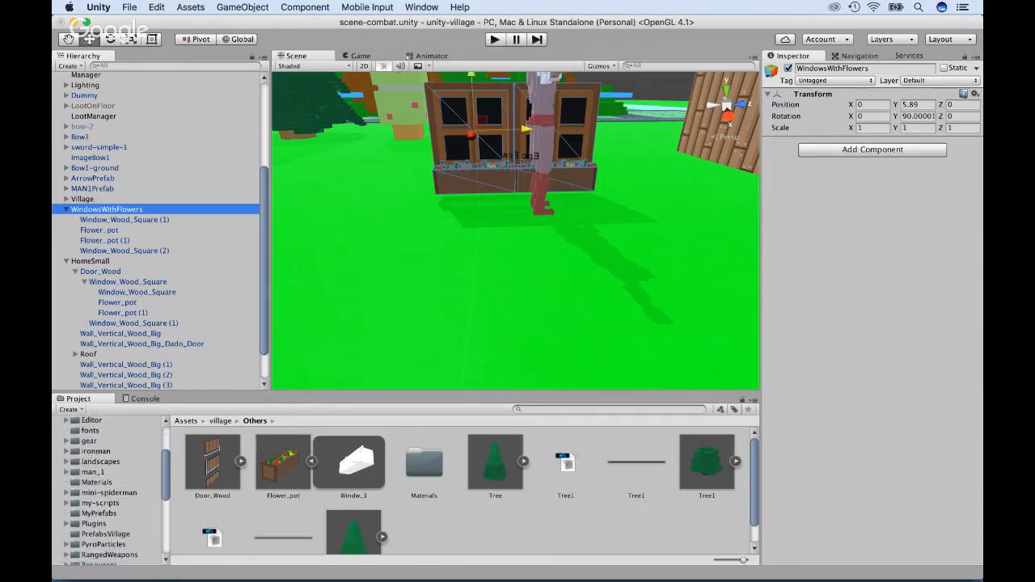
click(105, 525)
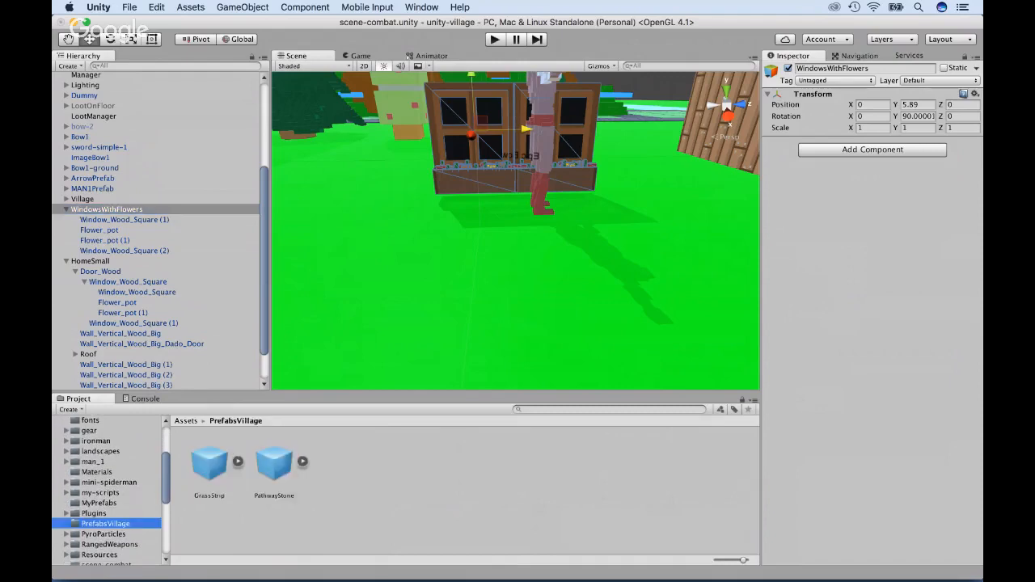
Save the WindowsWithFlowers group as a prefab in the PrefabsVillage folder and delete the original group from the scene.
drag(106, 209, 329, 466)
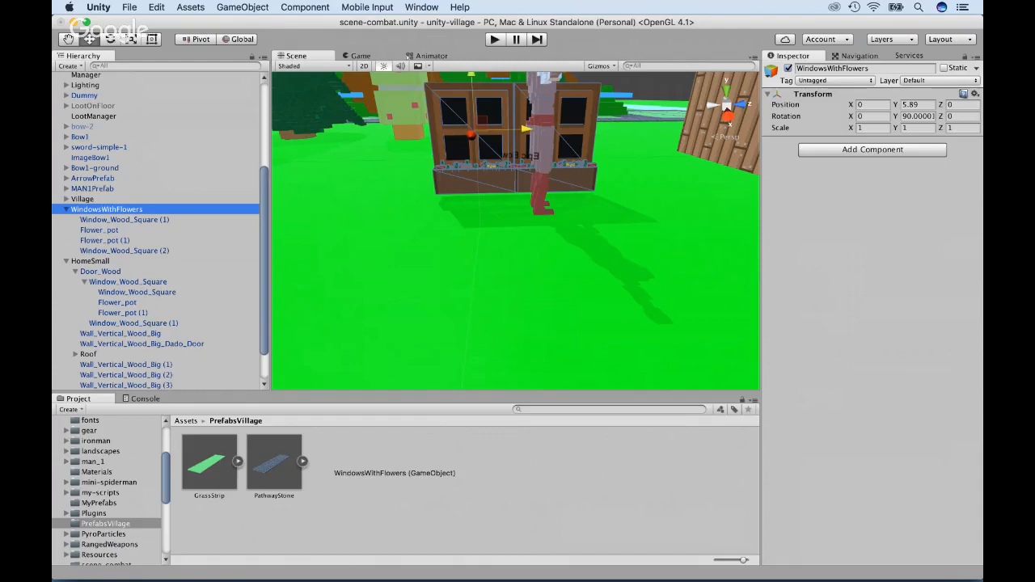
drag(394, 473, 394, 473)
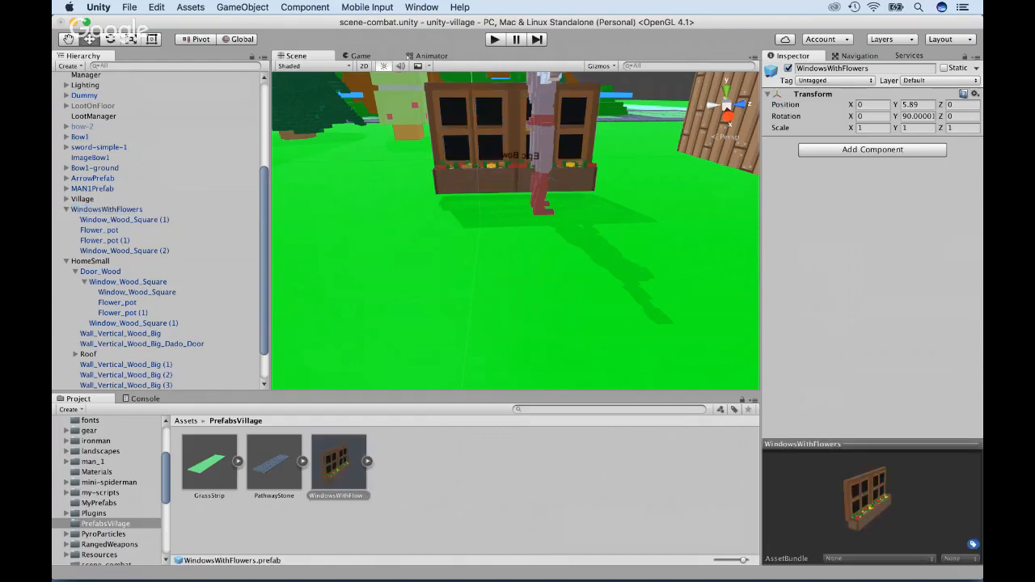
click(107, 209)
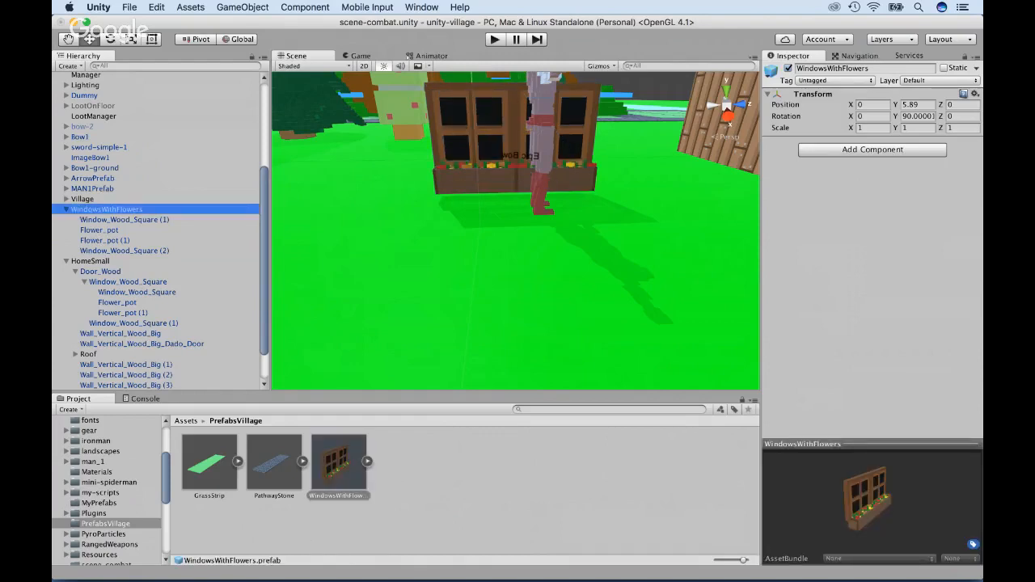
key(super+BackSpace)
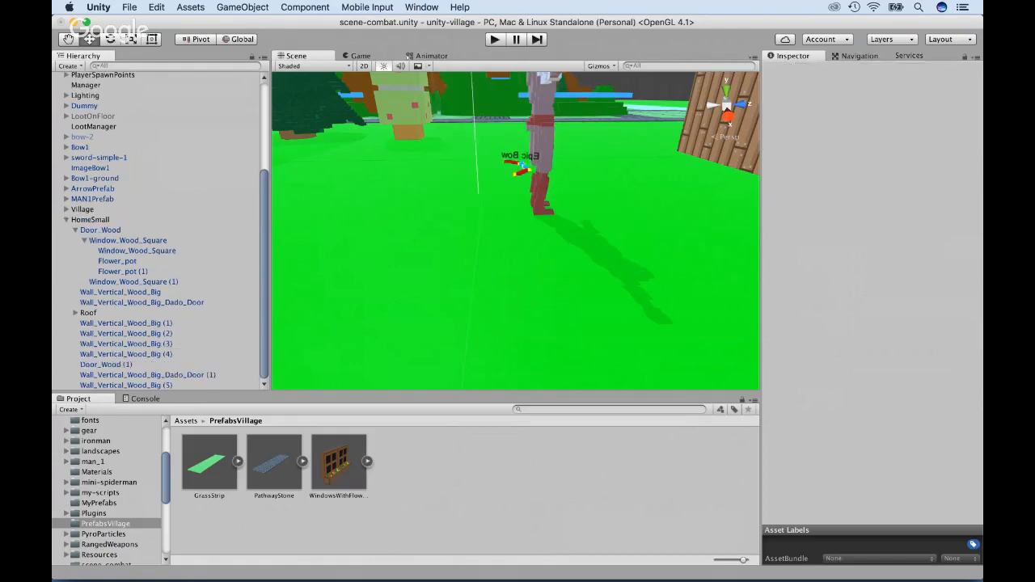
Add an instance of the WindowsWithFlowers prefab to the scene and set its Y rotation to -180.
drag(339, 461, 116, 217)
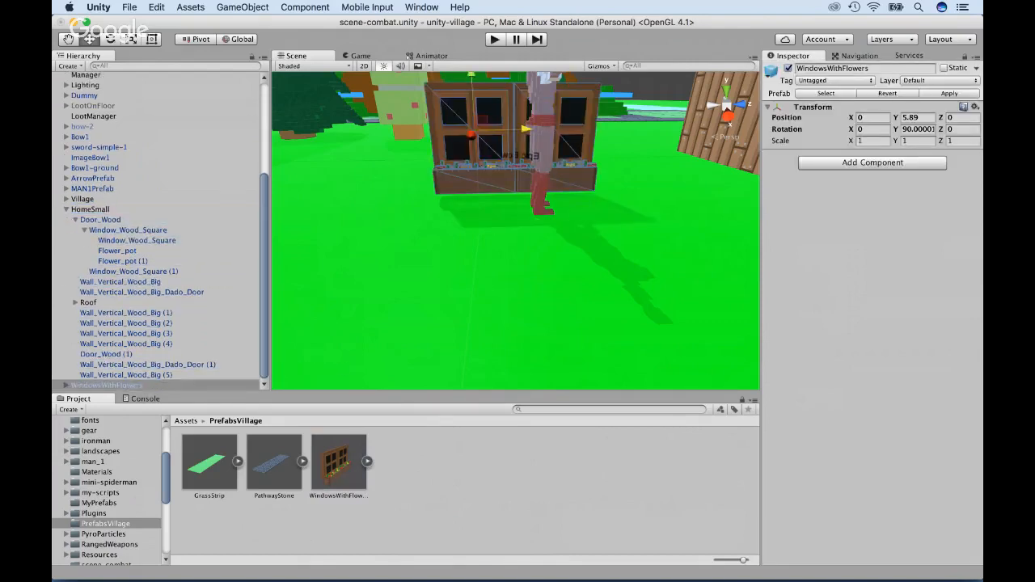
scroll(515, 230, down, 15)
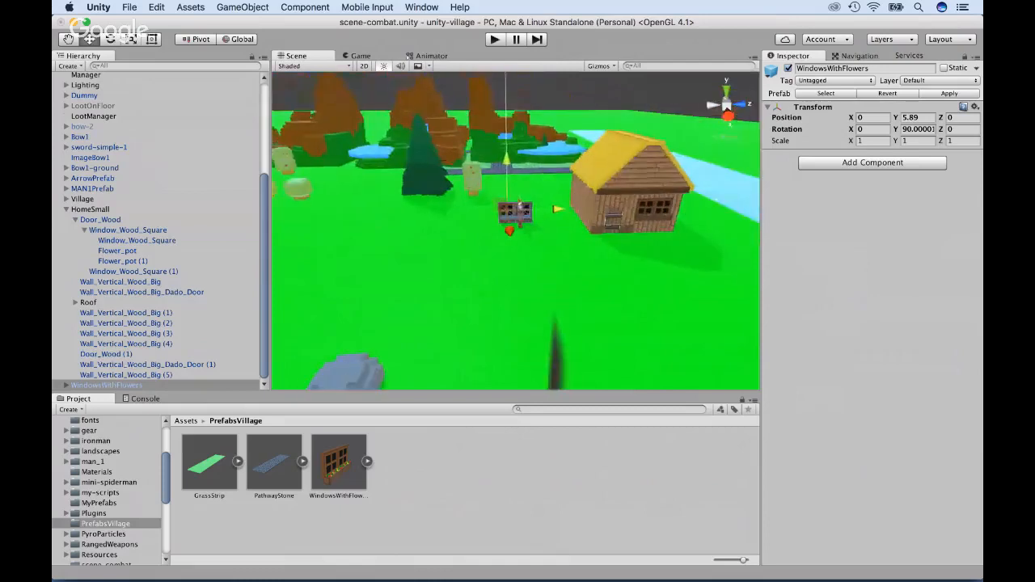
scroll(515, 230, up, 5)
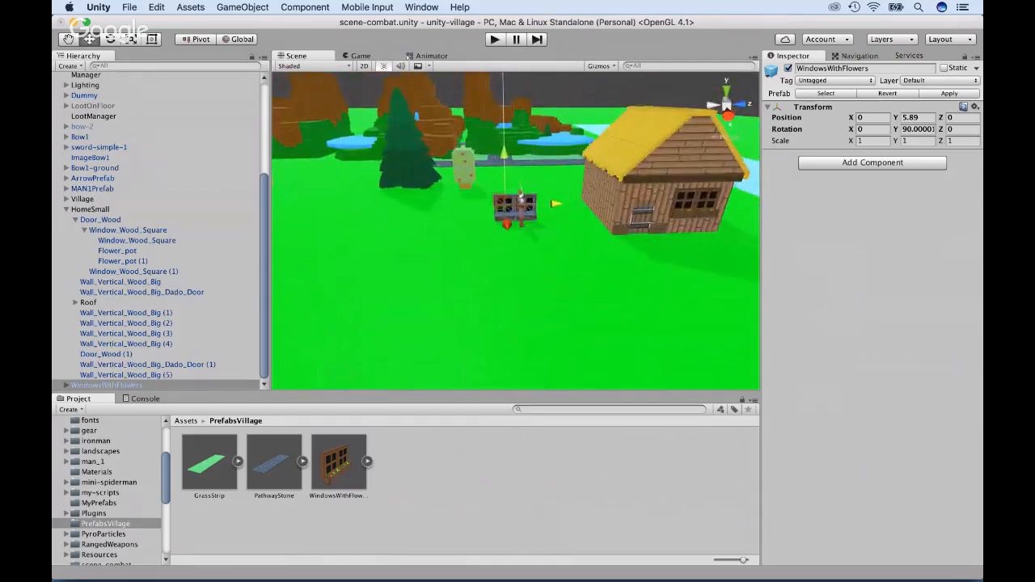
click(918, 130)
text(0)
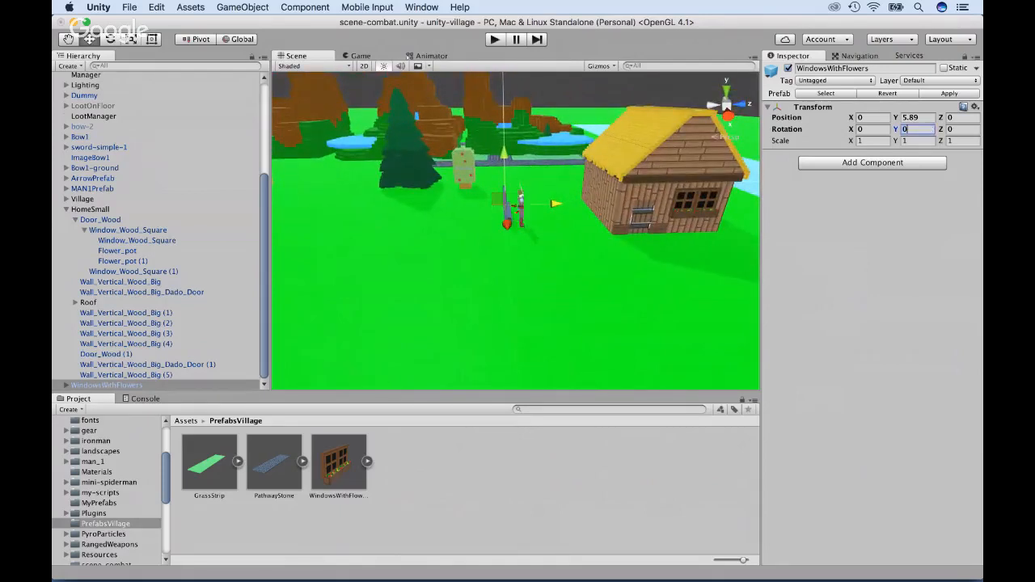
key(BackSpace)
text(-90)
key(BackSpace)
key(BackSpace)
text(180)
Move the WindowsWithFlowers instance onto the house's windowless side wall, at about X -5.5, Y 10.3, Z 22.4.
alt+drag(405, 267, 712, 222)
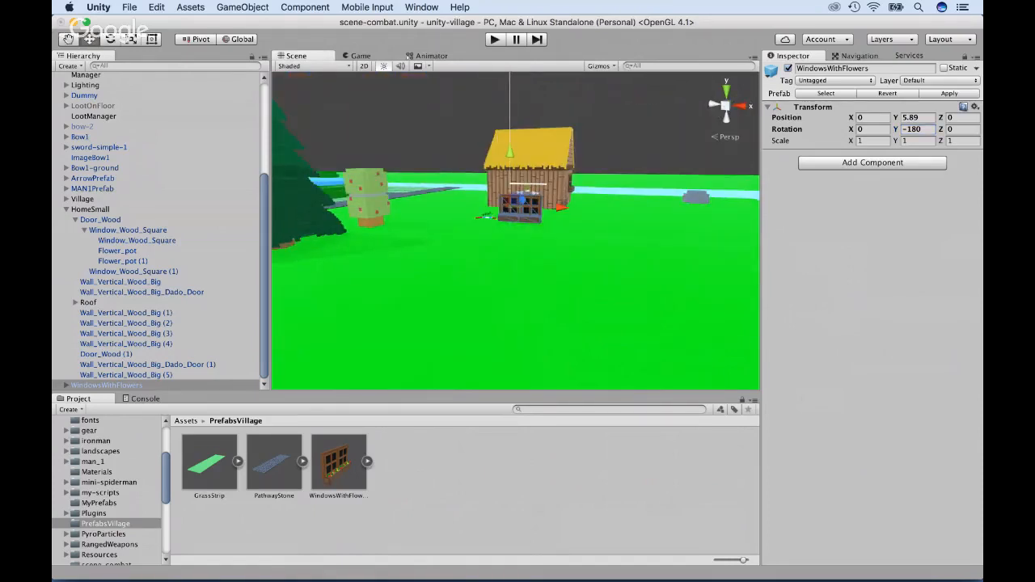
drag(510, 152, 509, 131)
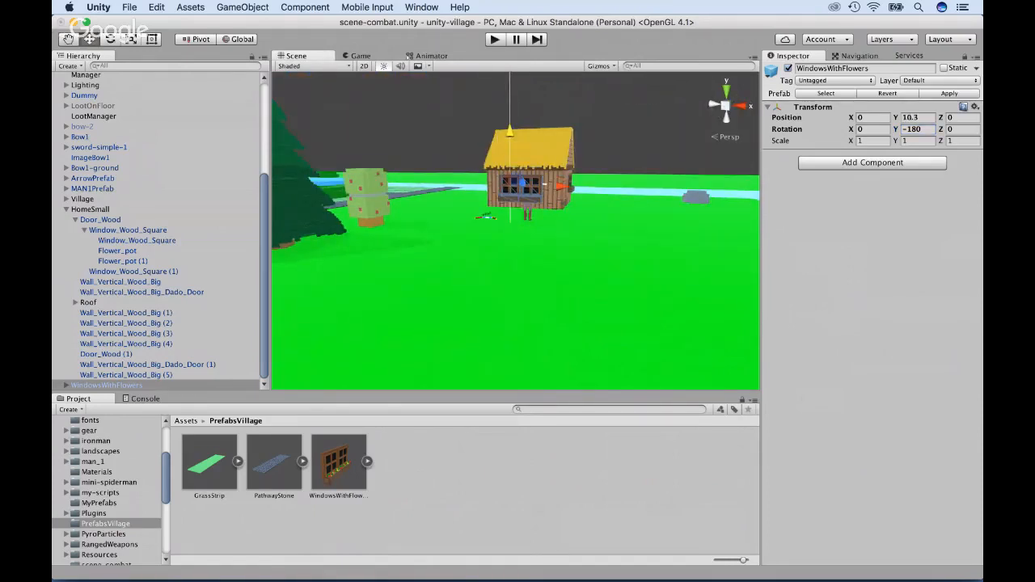
alt+drag(582, 194, 291, 198)
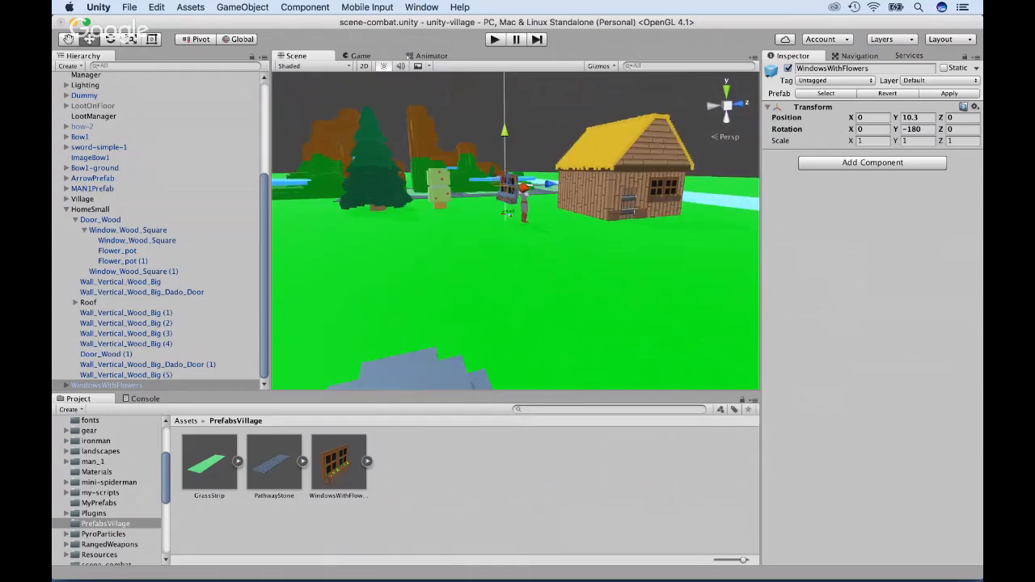
drag(549, 184, 625, 184)
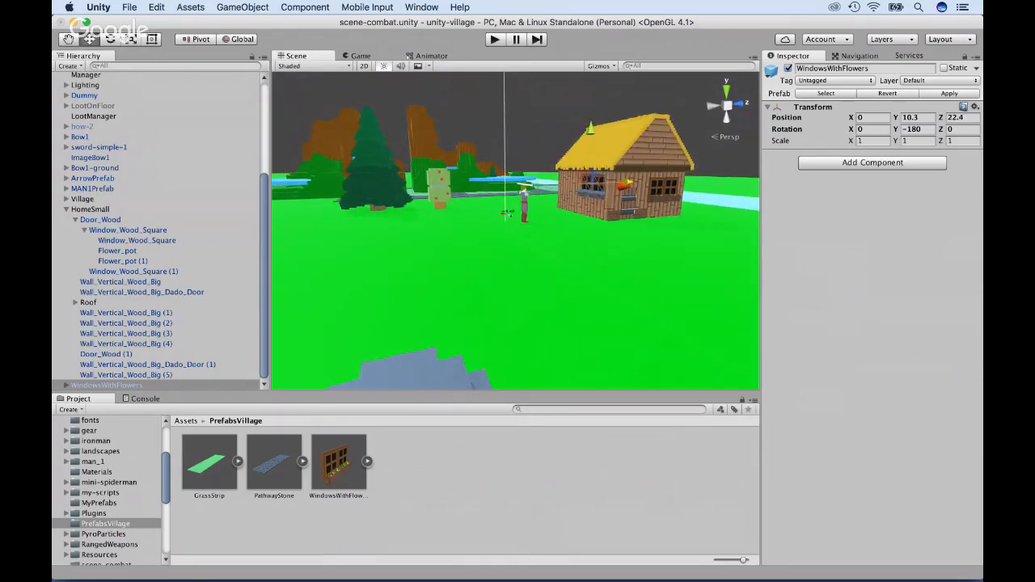
alt+drag(549, 194, 744, 217)
drag(600, 176, 676, 235)
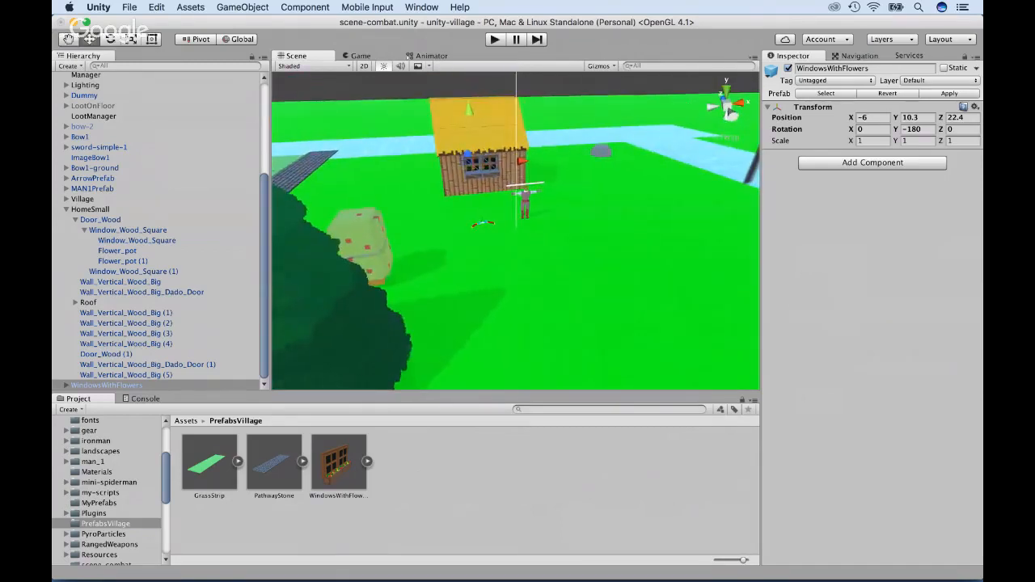
drag(521, 162, 718, 154)
Check the window placement in the Game view and lower the WindowsWithFlowers instance to Y 8.7.
alt+drag(722, 115, 380, 168)
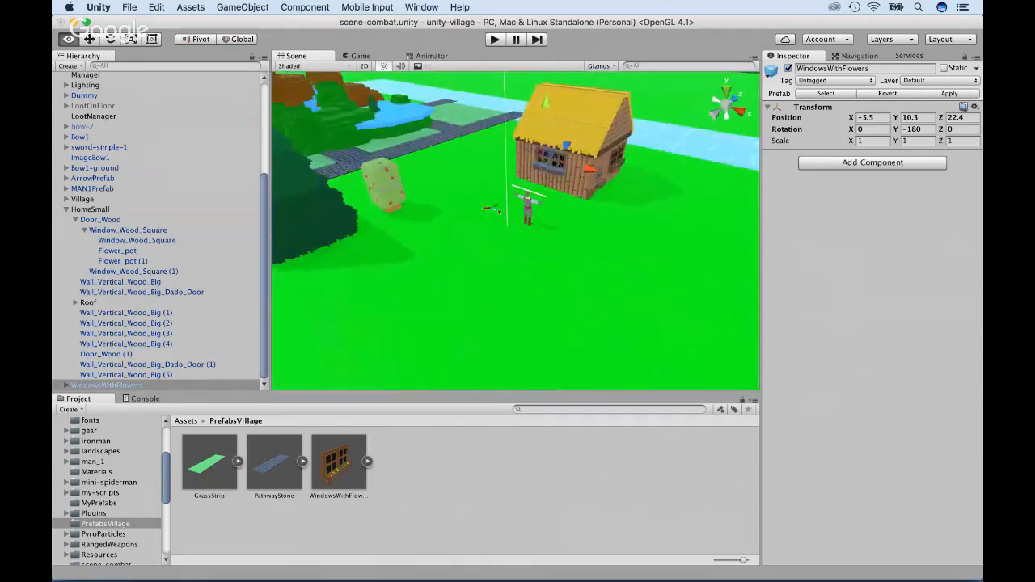
alt+drag(485, 219, 384, 155)
click(360, 56)
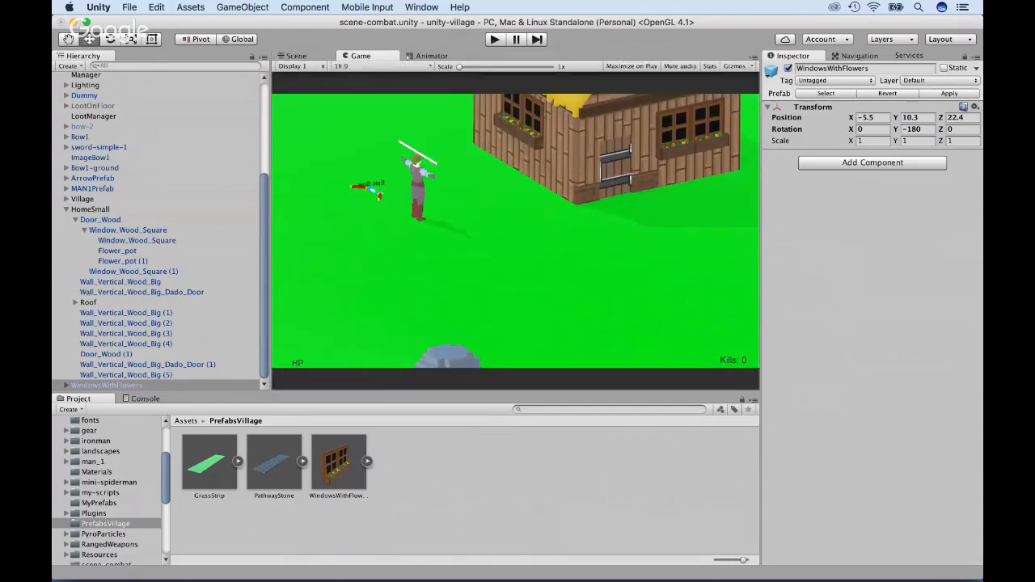
drag(896, 118, 885, 118)
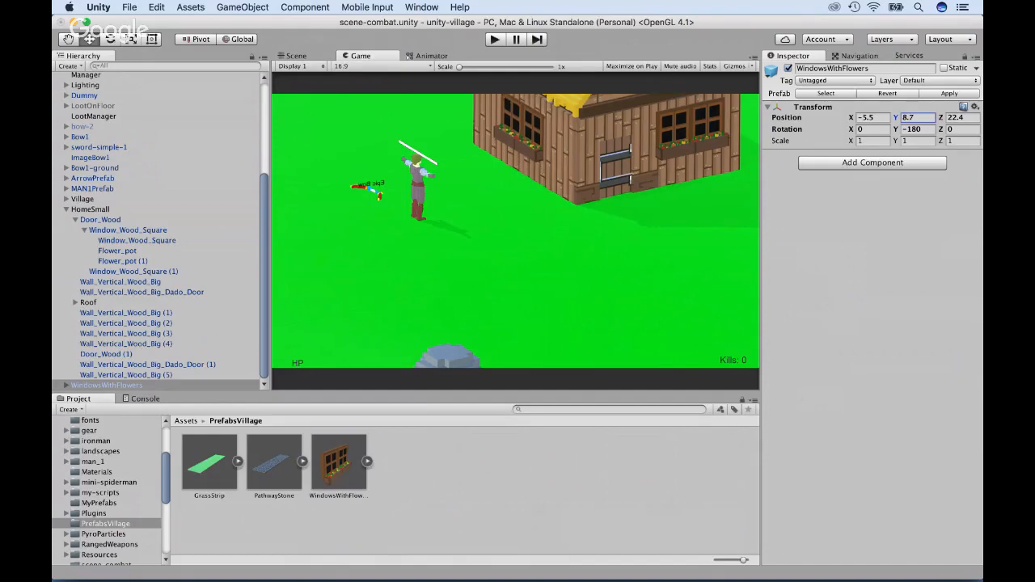
Save HomeSmall as a prefab in the PrefabsVillage folder and add a second instance of it to the scene.
click(66, 209)
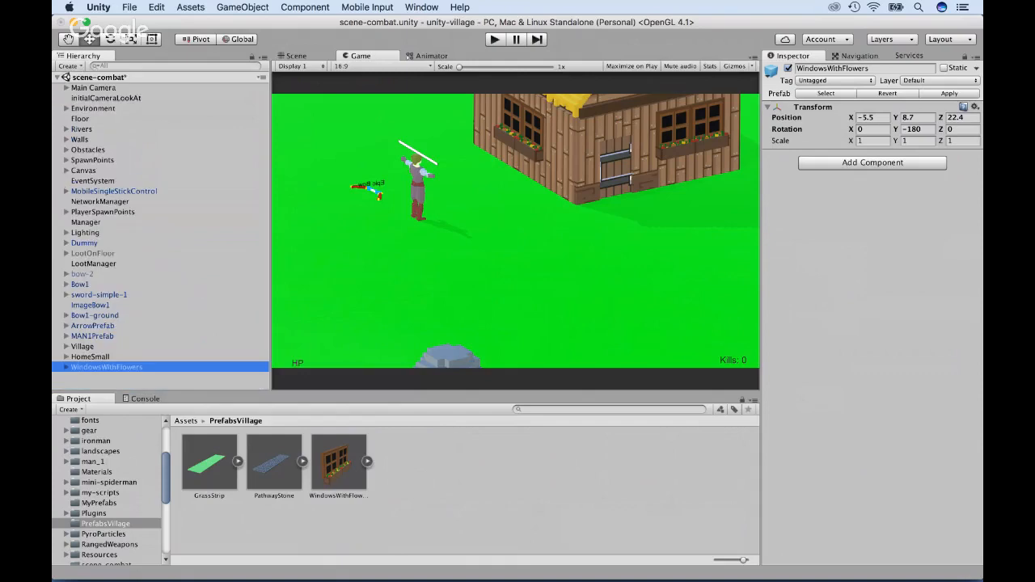
click(89, 356)
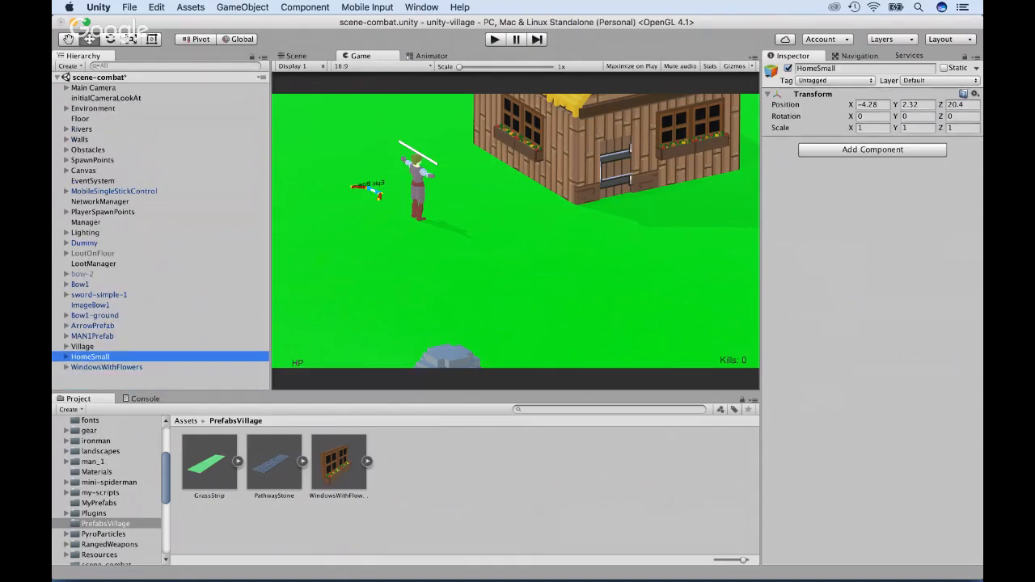
drag(90, 357, 406, 458)
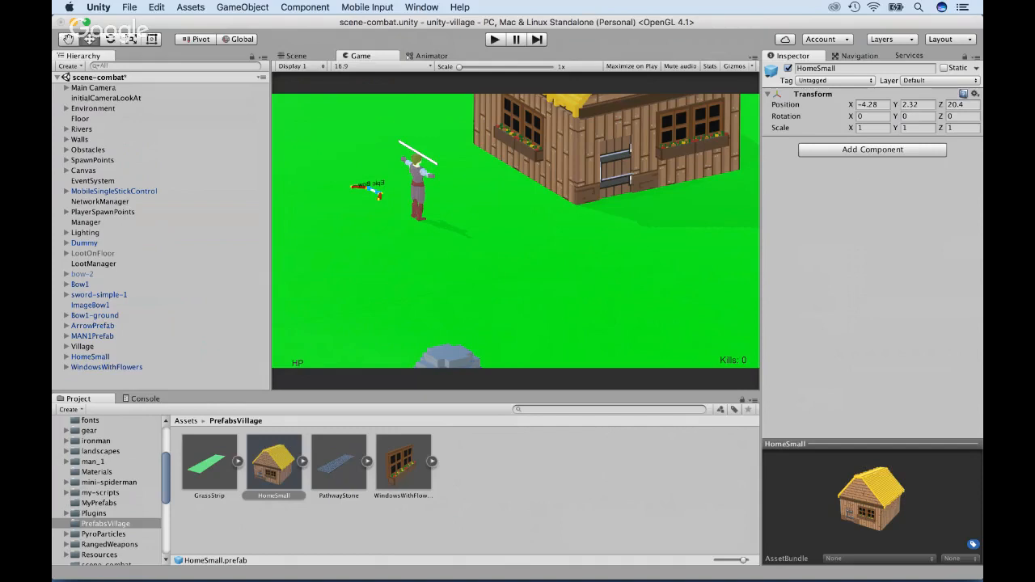
drag(274, 465, 90, 377)
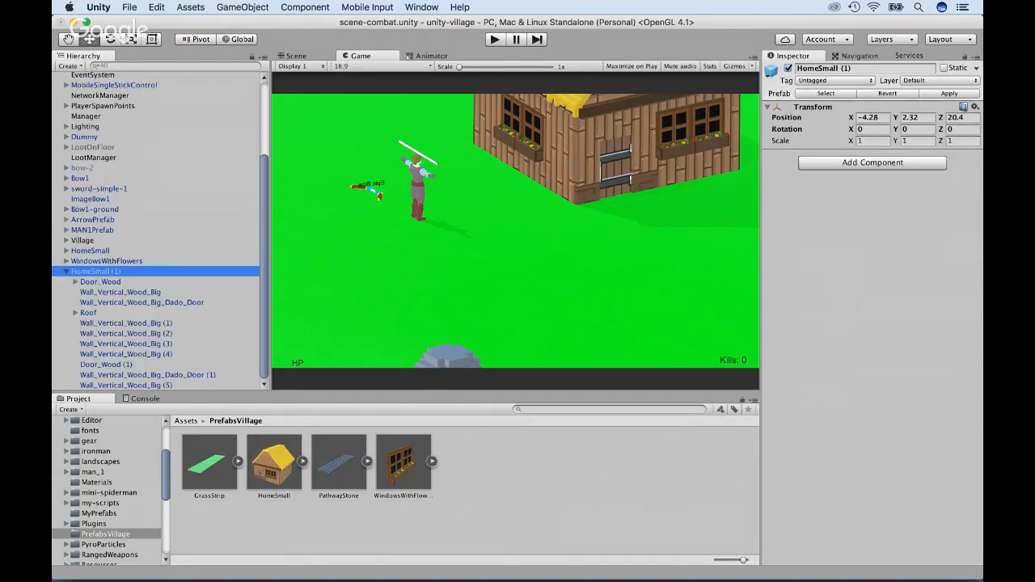
Delete the four Roof_Wood_Big_Tatched_2 pieces from the Roof group of the second house, accepting the break of the prefab instance.
click(88, 313)
key(Right)
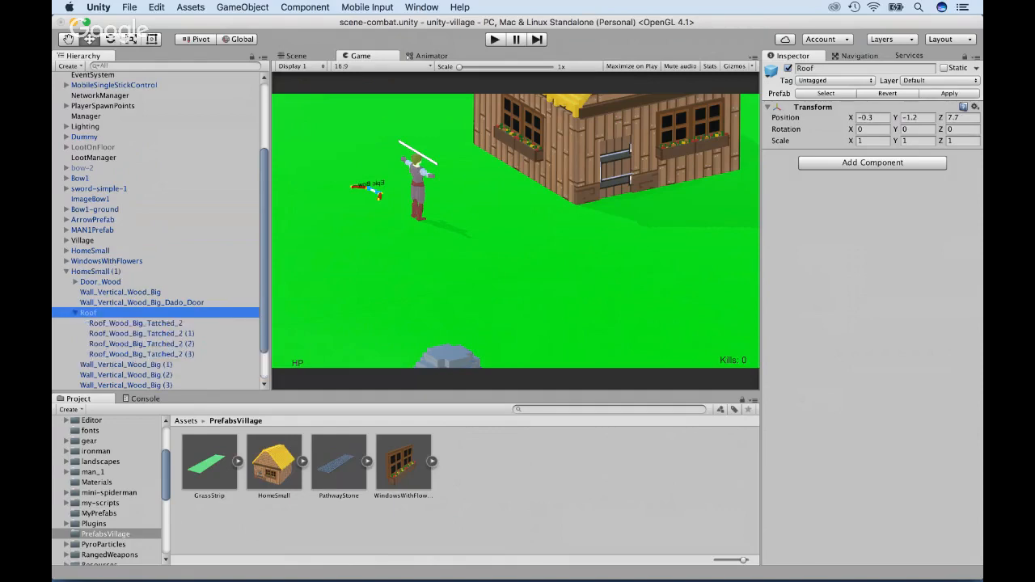
key(Down)
key(shift+Down)
key(shift+Down)
key(shift+Down)
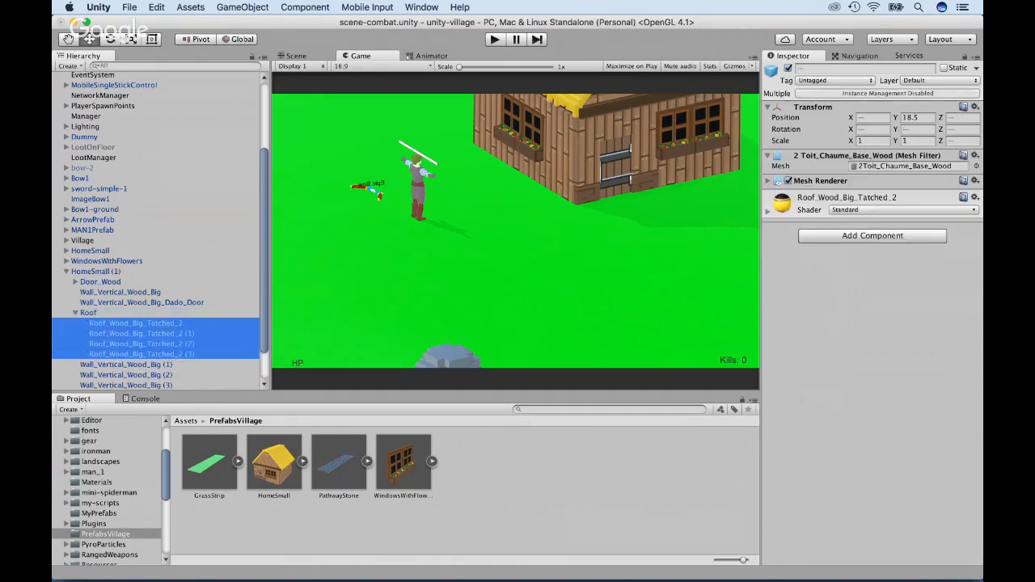
right_click(120, 354)
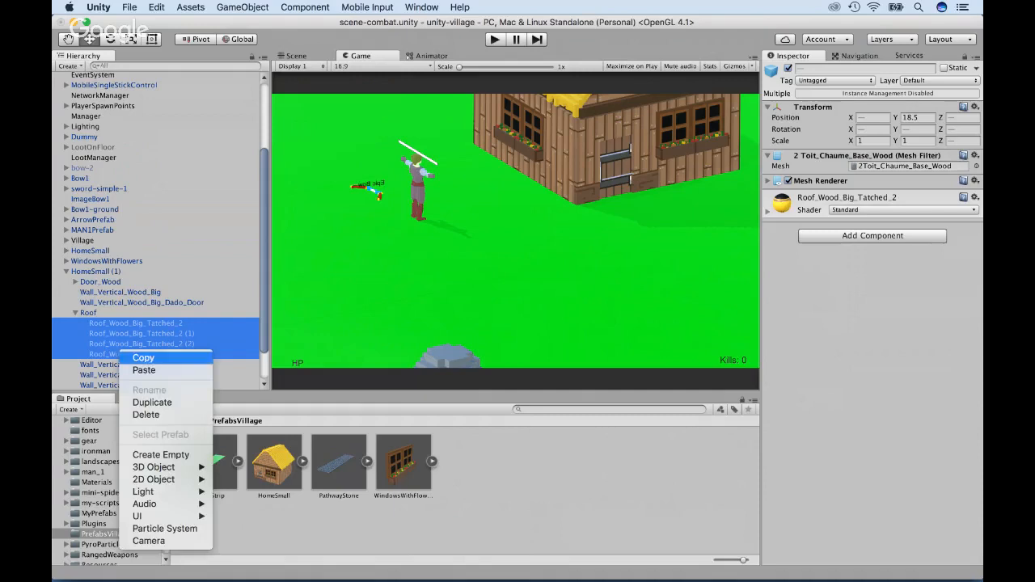
click(145, 414)
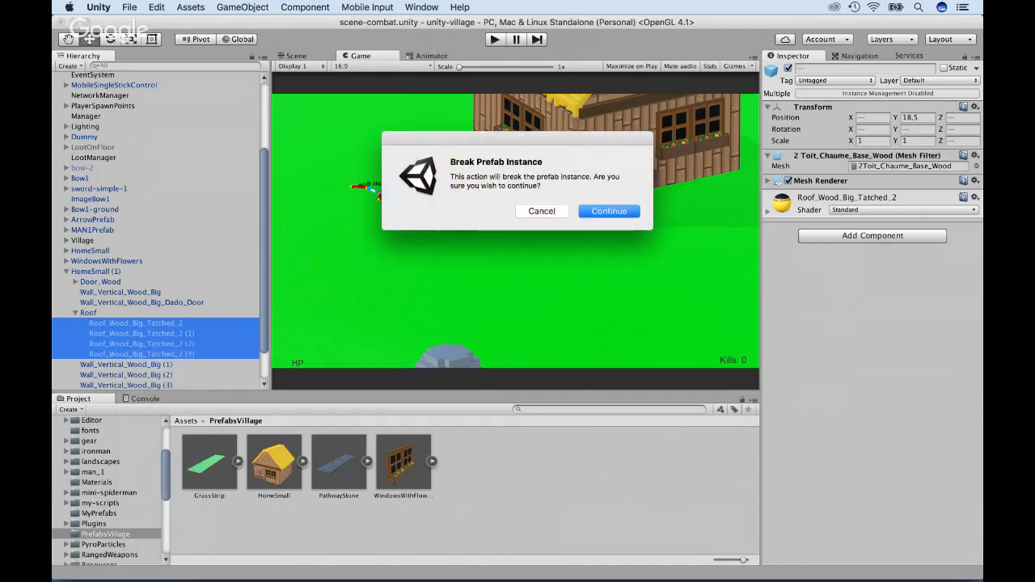
key(Return)
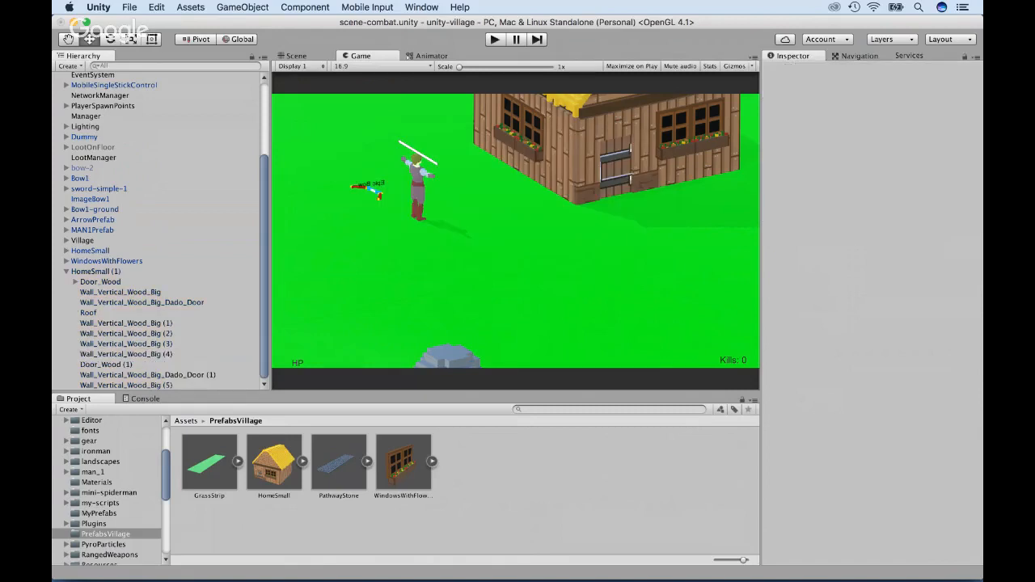
Rename the roofless house copy as HomeSmallRed and save it as a new prefab in the PrefabsVillage folder.
click(95, 272)
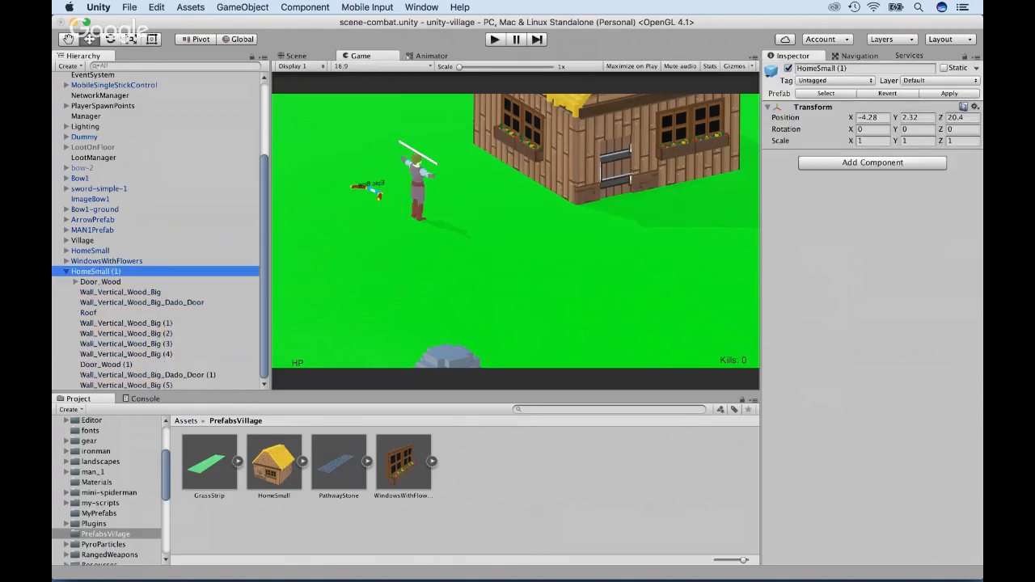
key(Return)
key(Right)
key(BackSpace)
key(BackSpace)
key(BackSpace)
key(BackSpace)
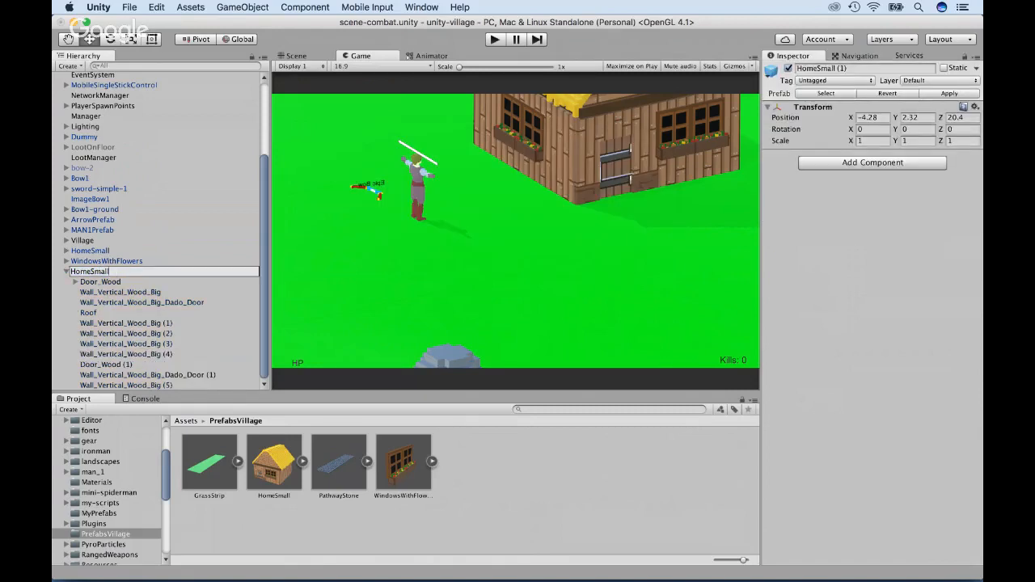
text(Red)
key(Return)
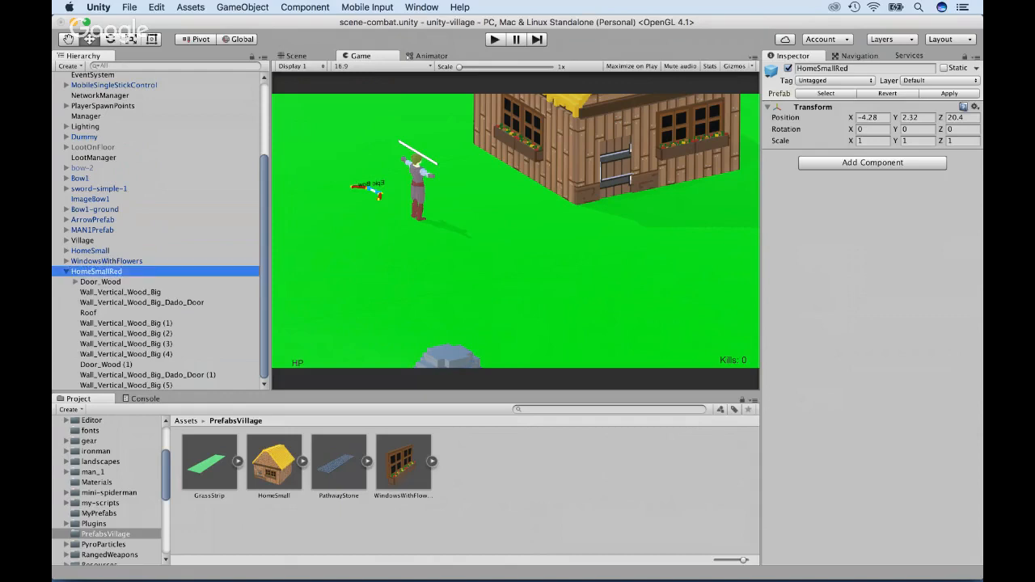
drag(96, 271, 462, 444)
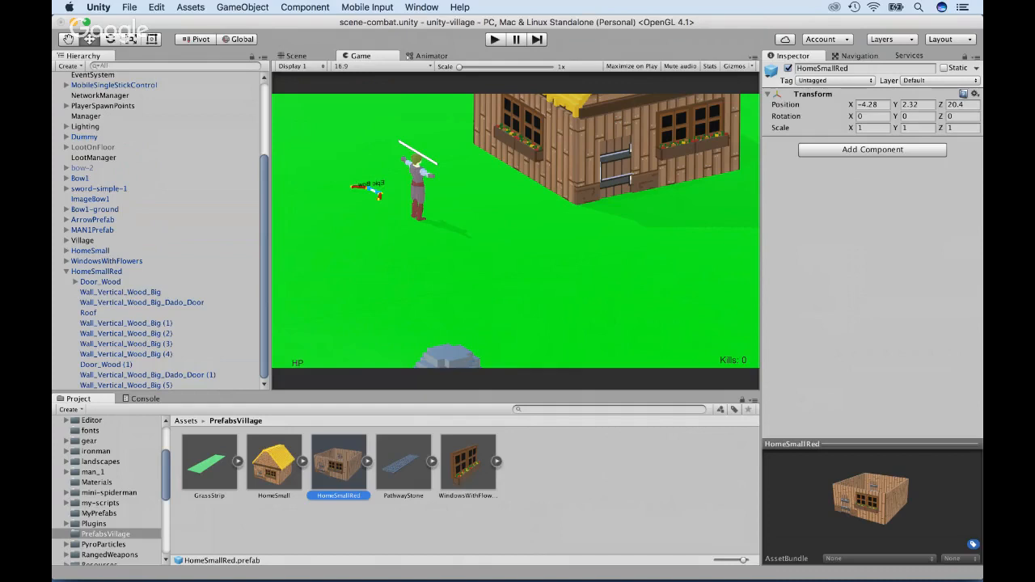
Open the Roofs folder inside the village assets.
scroll(107, 489, down, 5)
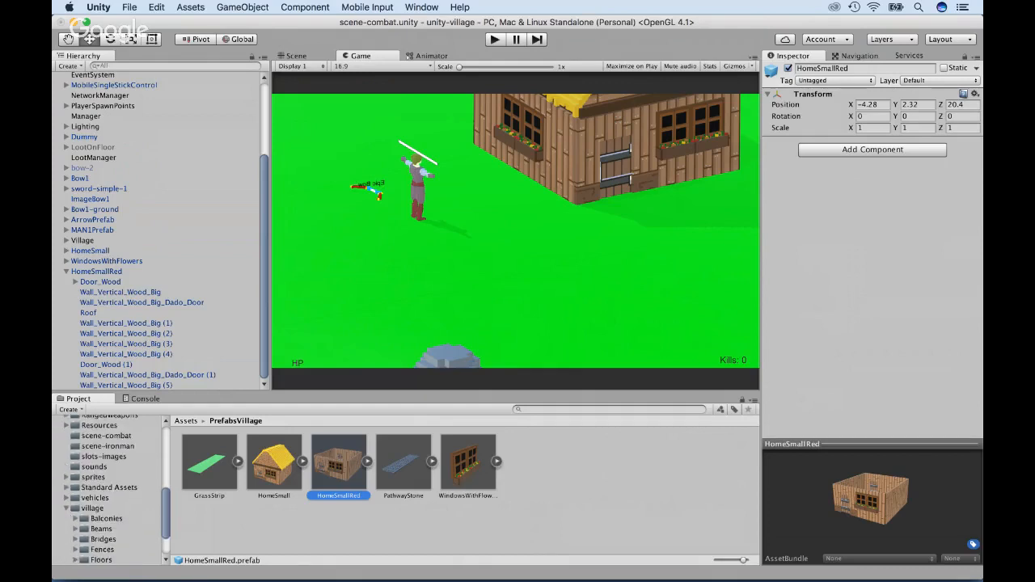
click(92, 509)
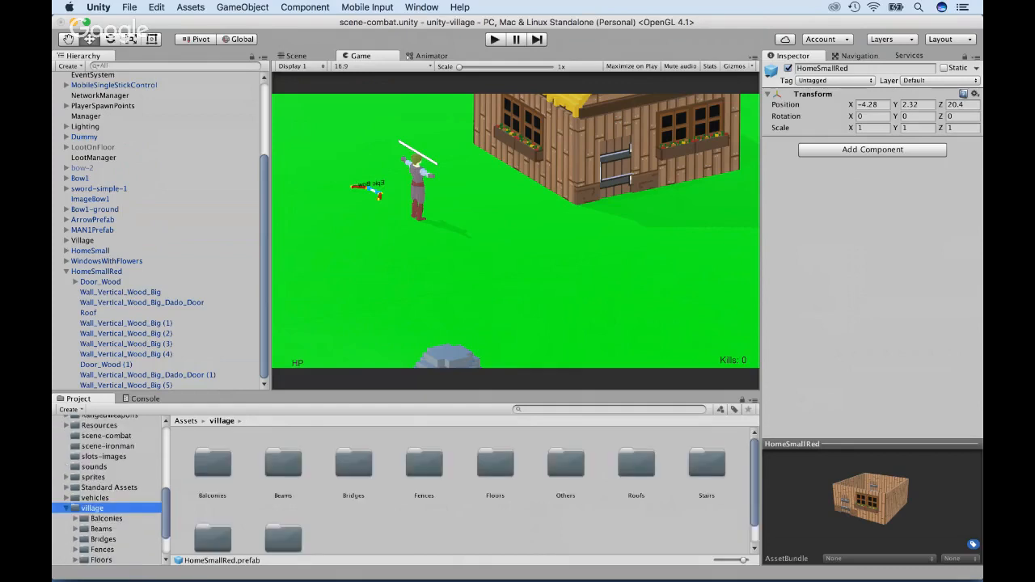
scroll(477, 489, down, 2)
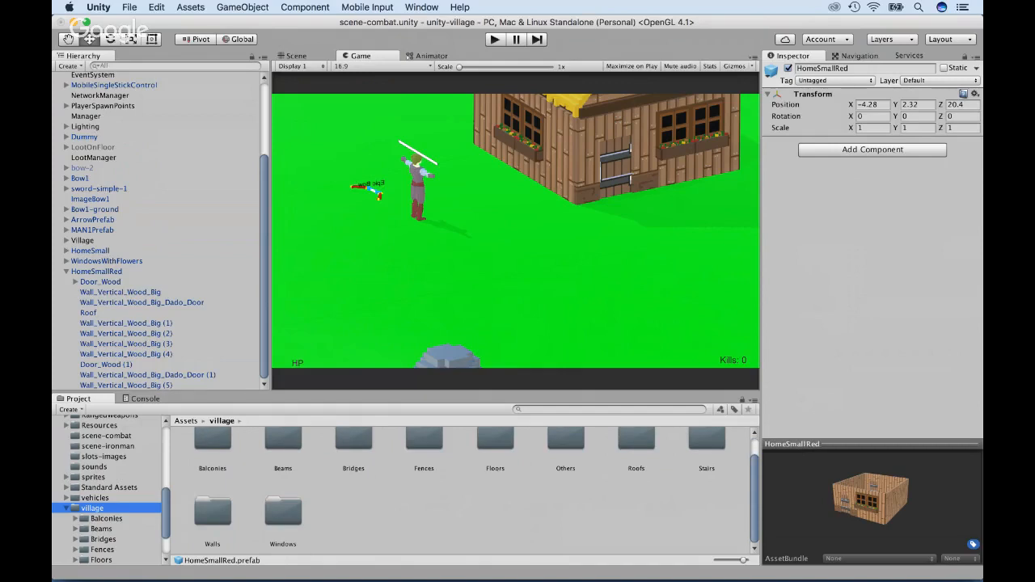
double_click(636, 441)
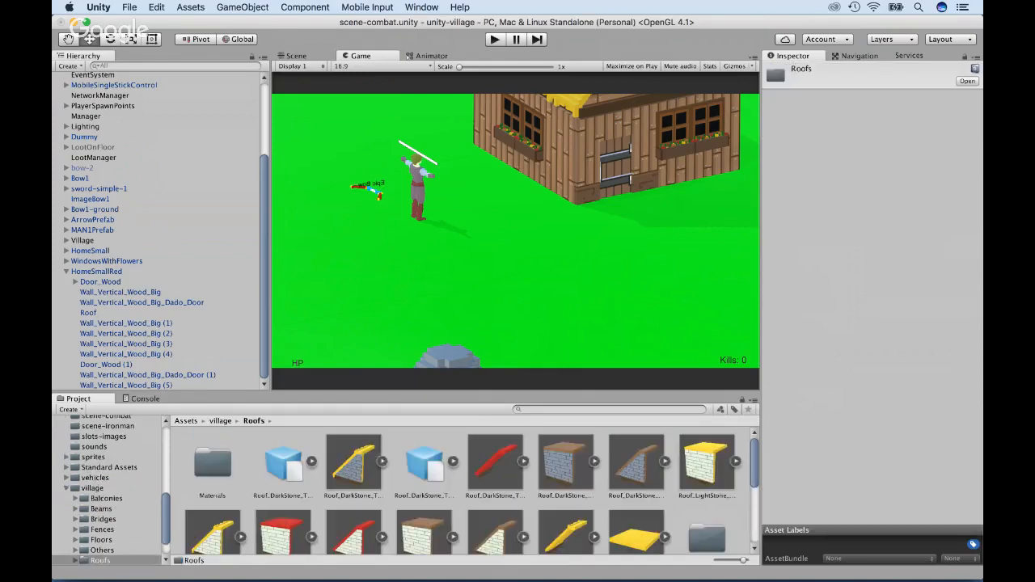
Find the red-tiled Roof_Wood_Big_Tiled_2 model and add it to the Roof group of HomeSmallRed.
scroll(472, 492, down, 1)
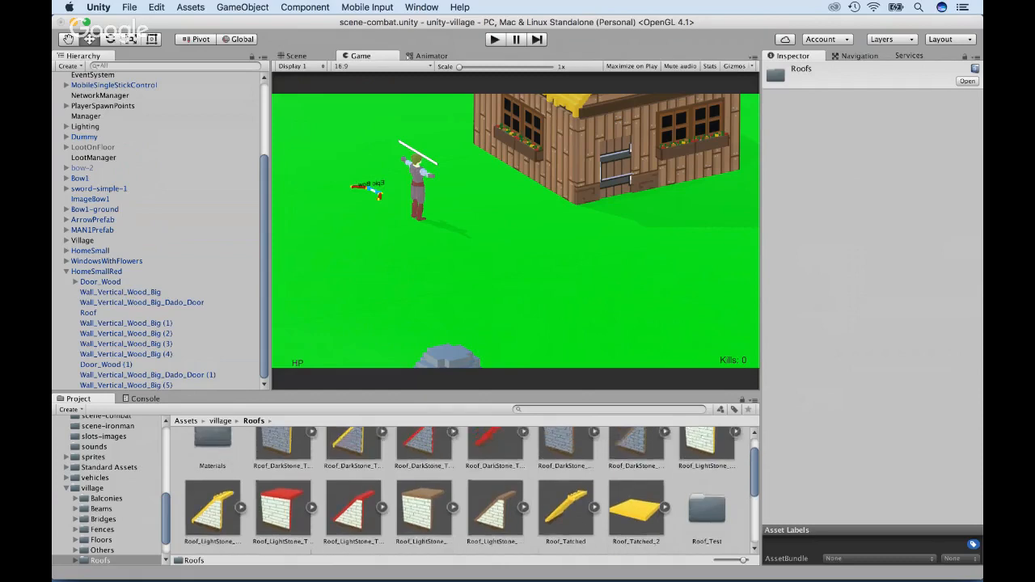
scroll(472, 492, up, 1)
scroll(473, 492, down, 3)
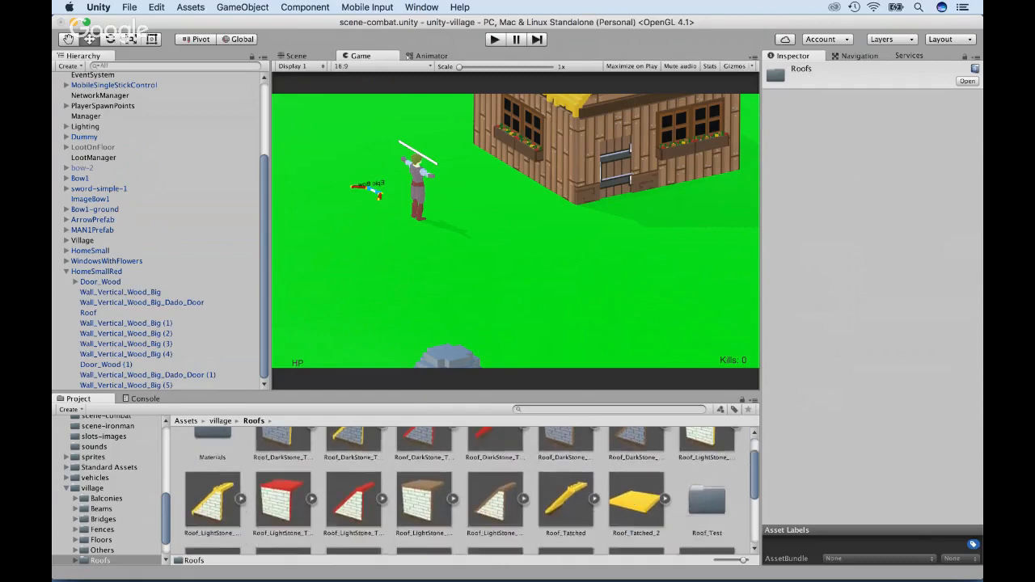
scroll(473, 491, up, 1)
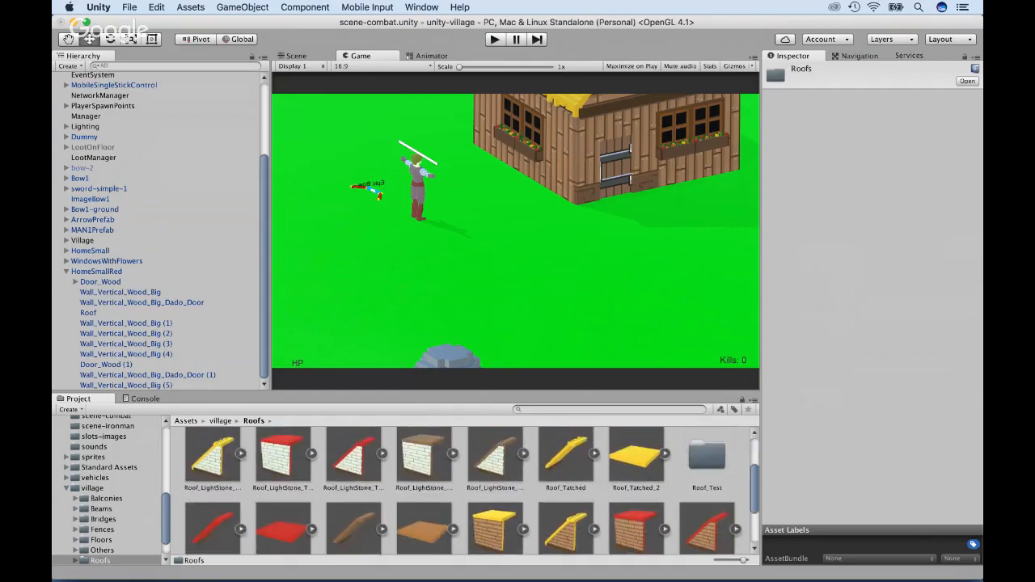
scroll(472, 491, down, 1)
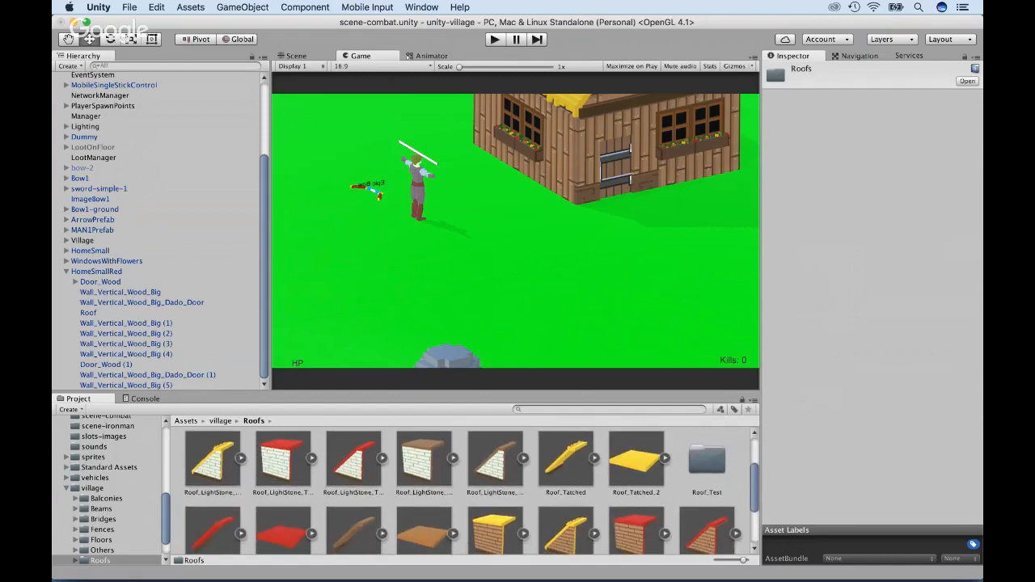
click(353, 459)
scroll(353, 459, down, 3)
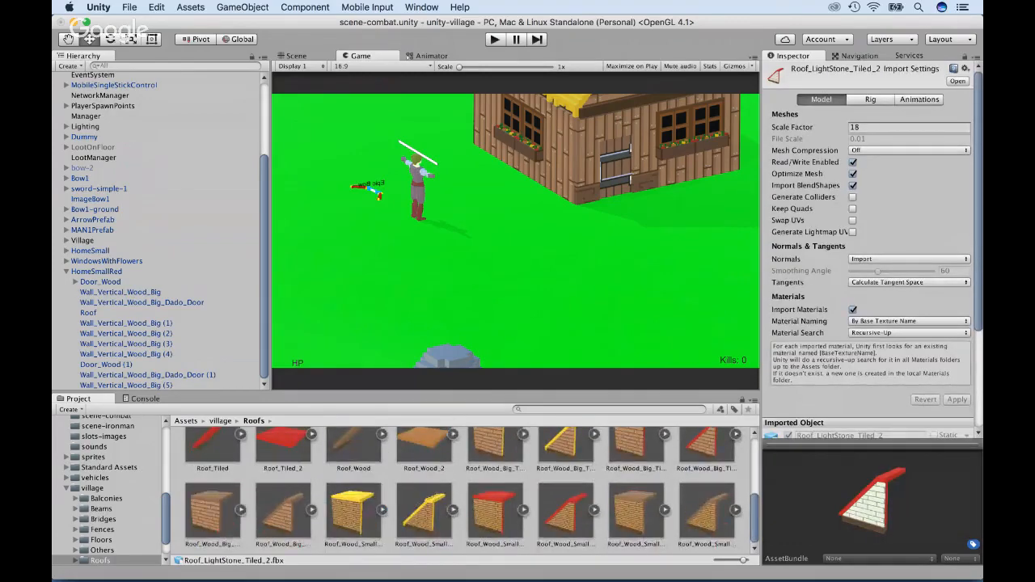
click(707, 450)
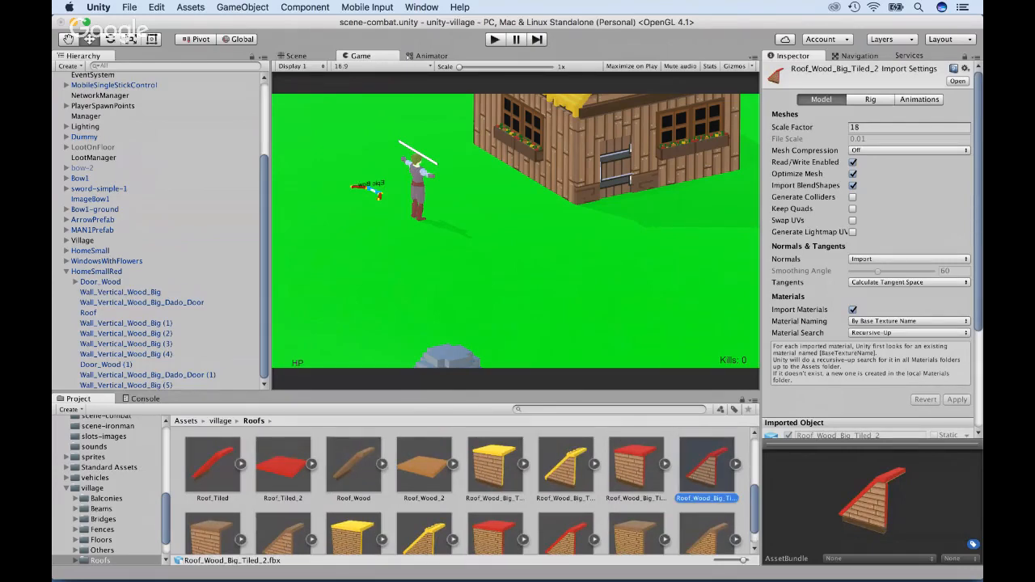
drag(706, 465, 109, 311)
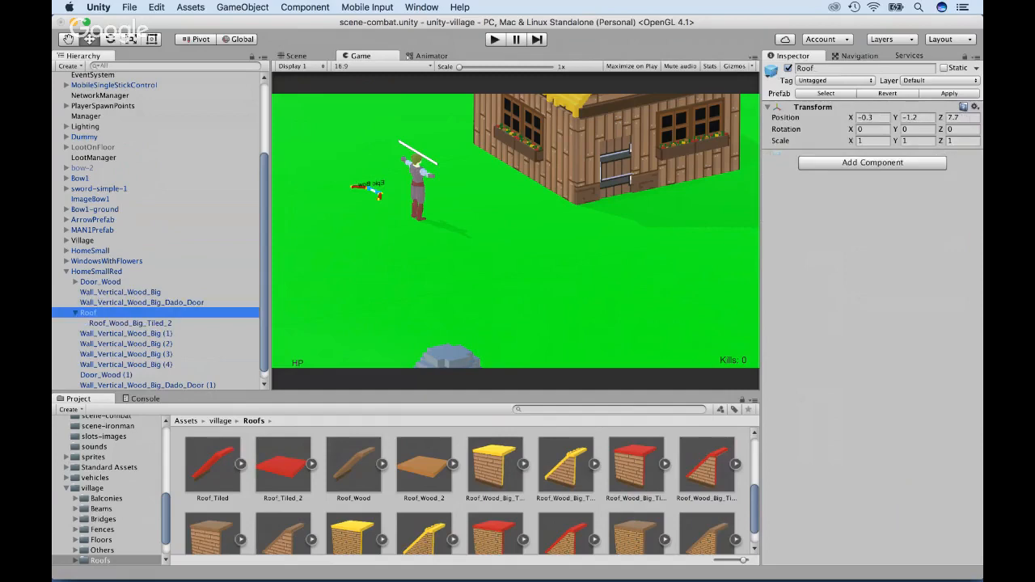
Set the new Roof_Wood_Big_Tiled_2 piece's position to X 0, Y 0, Z 0.
click(130, 324)
click(872, 118)
text(0)
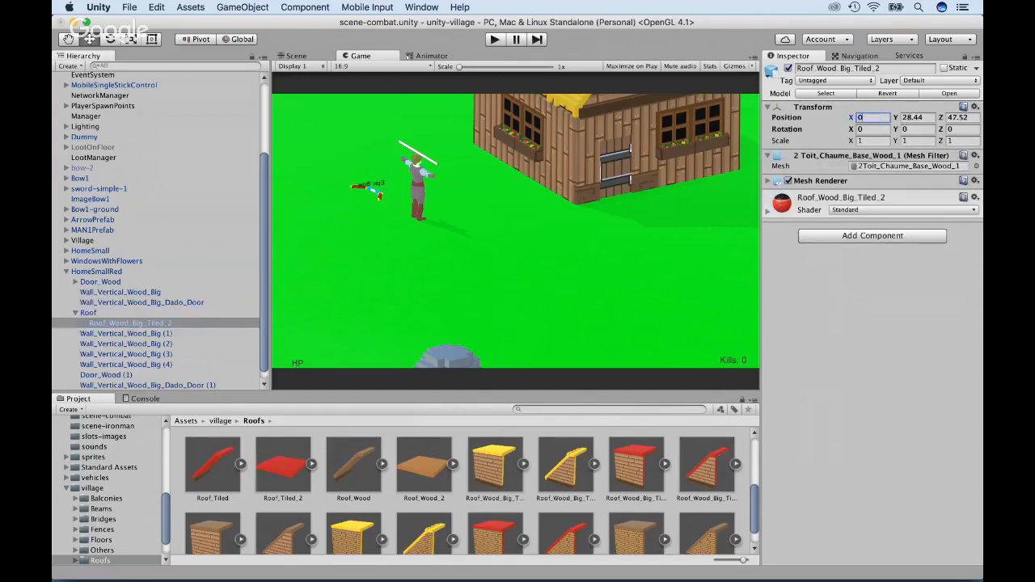
key(Tab)
text(0)
key(Tab)
text(0)
Move HomeSmallRed in the Scene view to Z -11.7, beside the yellow-roofed house.
click(296, 56)
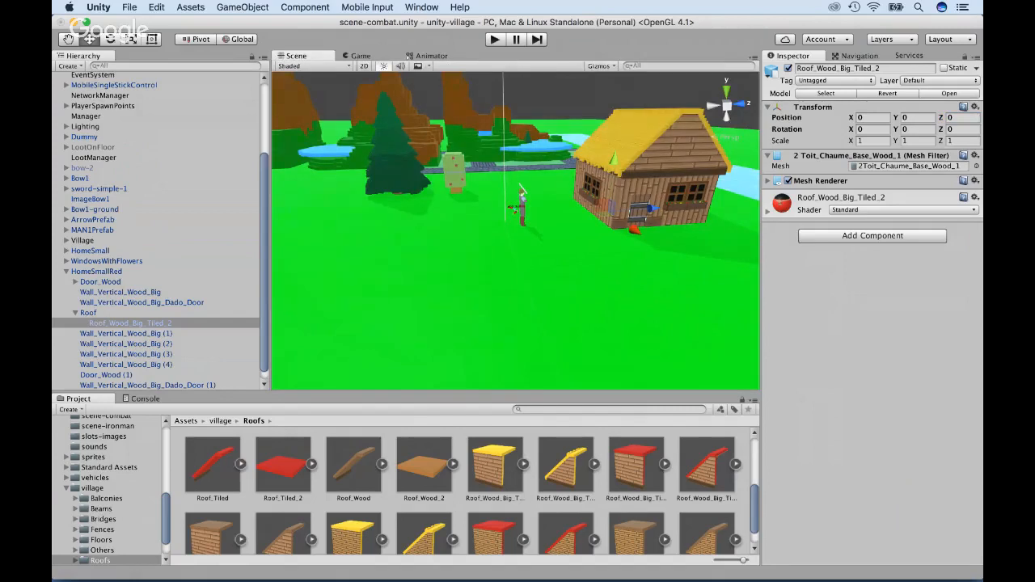
click(97, 272)
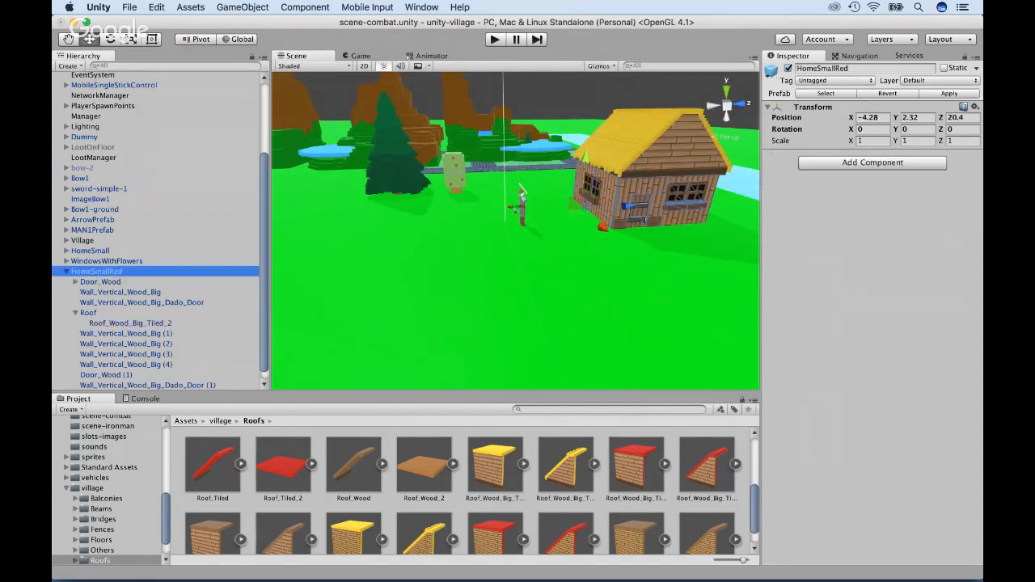
drag(631, 206, 511, 214)
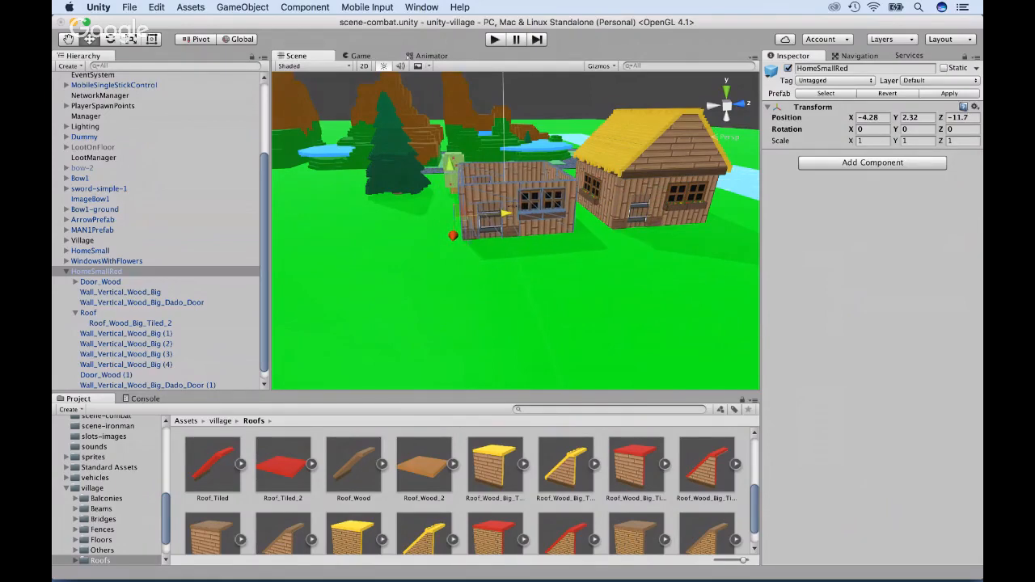
Place the red roof piece on one corner of the HomeSmallRed walls at about X 8.12, Y 17.9, Z -0.59.
double_click(131, 323)
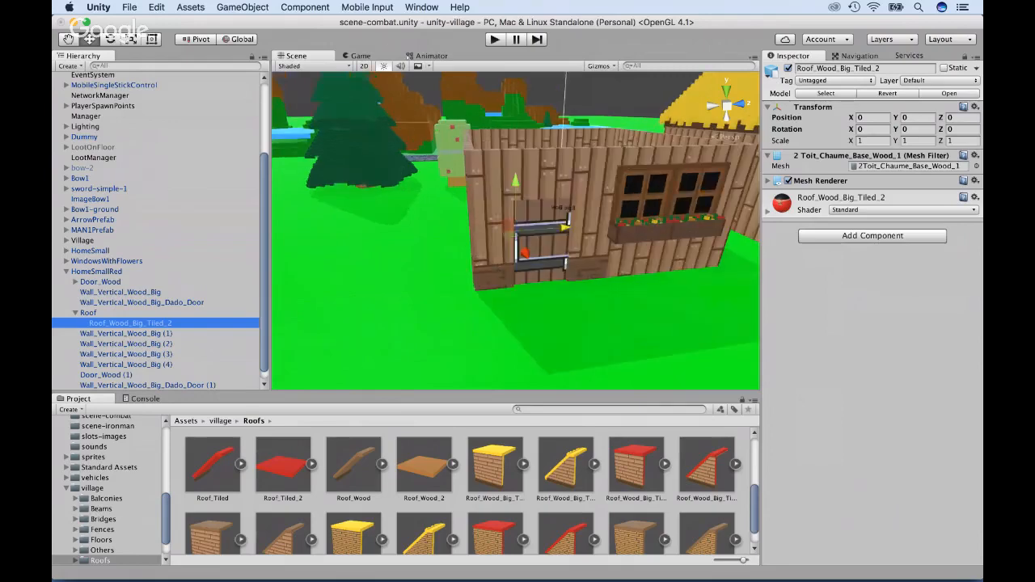
drag(515, 181, 515, 47)
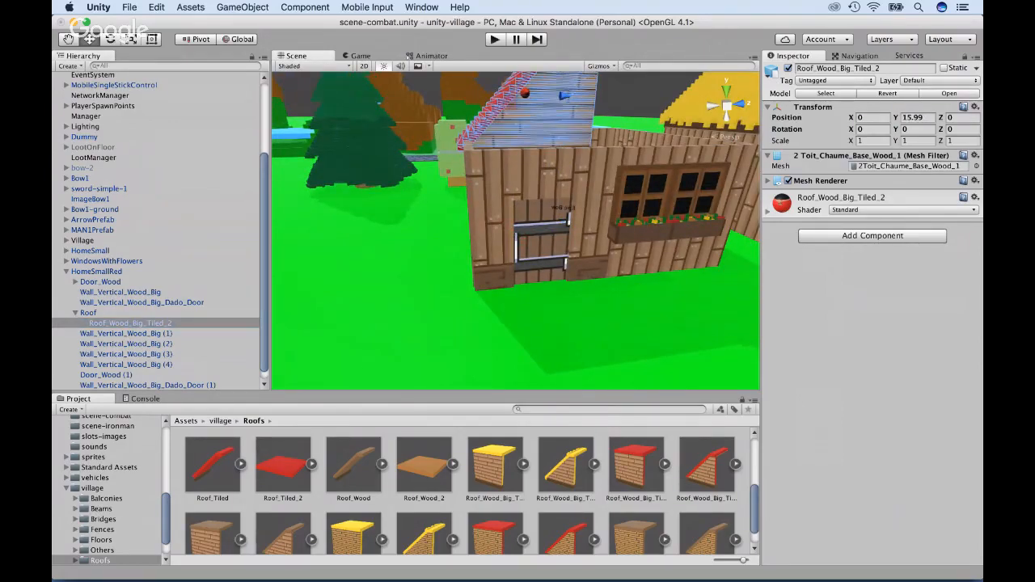
click(361, 139)
click(524, 93)
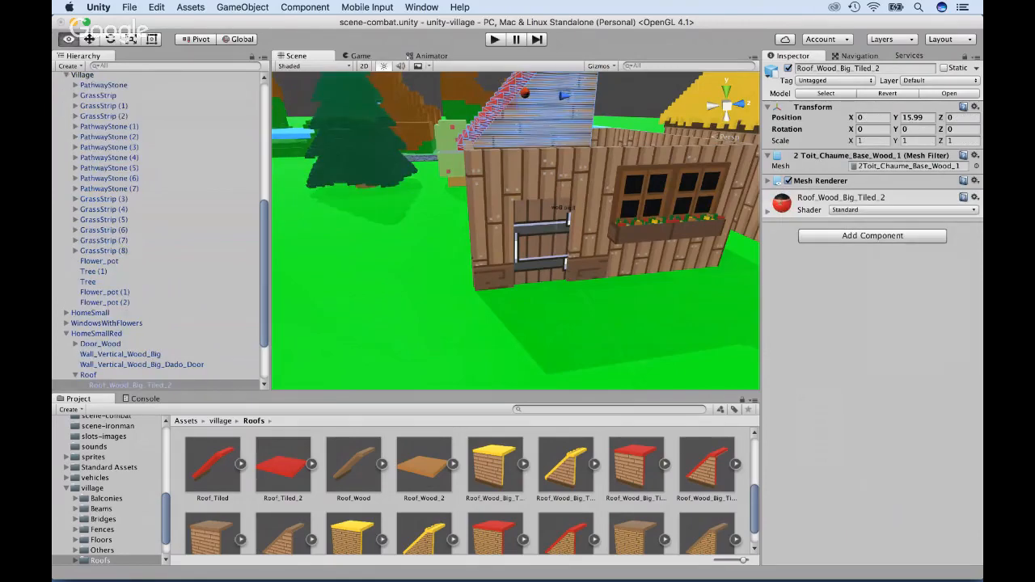
alt+drag(469, 178, 671, 202)
drag(563, 95, 506, 177)
scroll(516, 231, down, 3)
drag(549, 99, 550, 78)
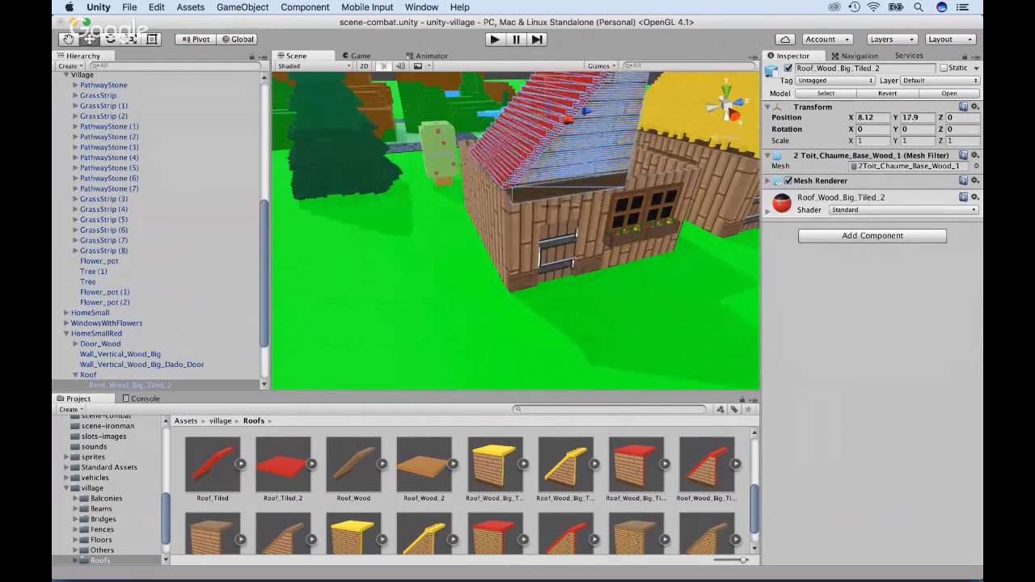
drag(588, 112, 580, 110)
Duplicate the red roof piece, mirror the copy with a Z scale of -1, and move it to Z 11.72.
key(super+d)
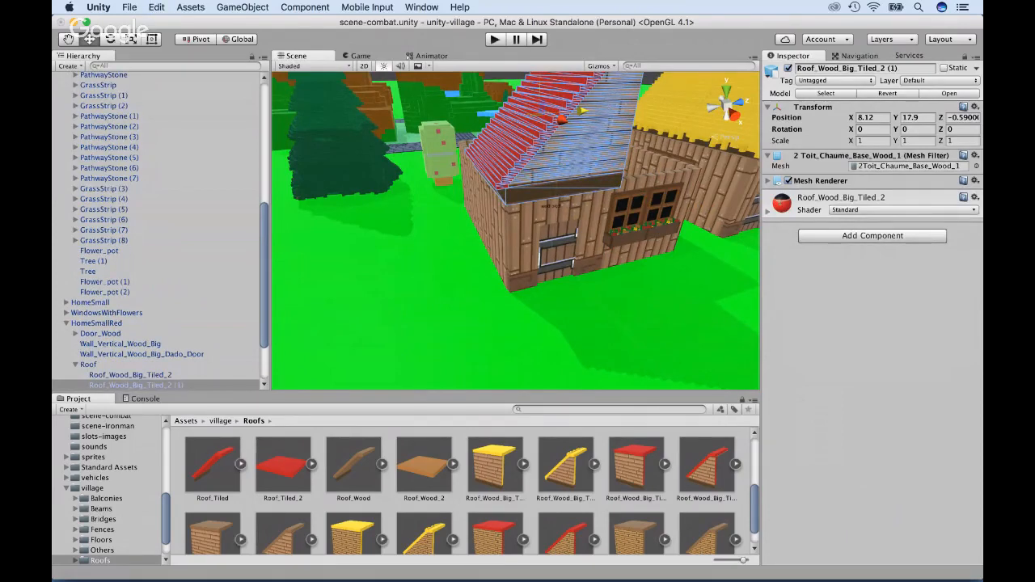
click(951, 140)
click(948, 141)
text(-)
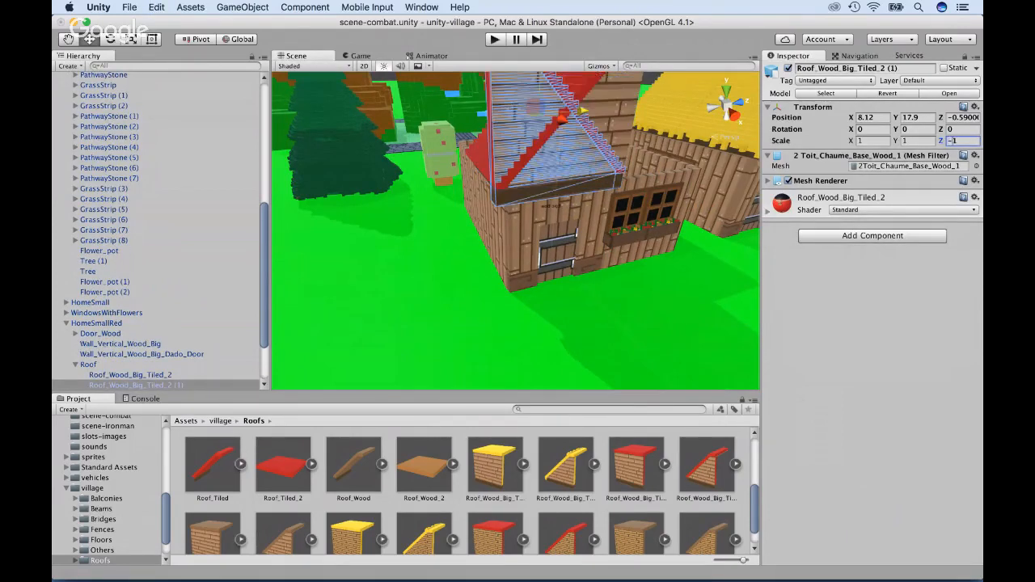
drag(582, 109, 681, 105)
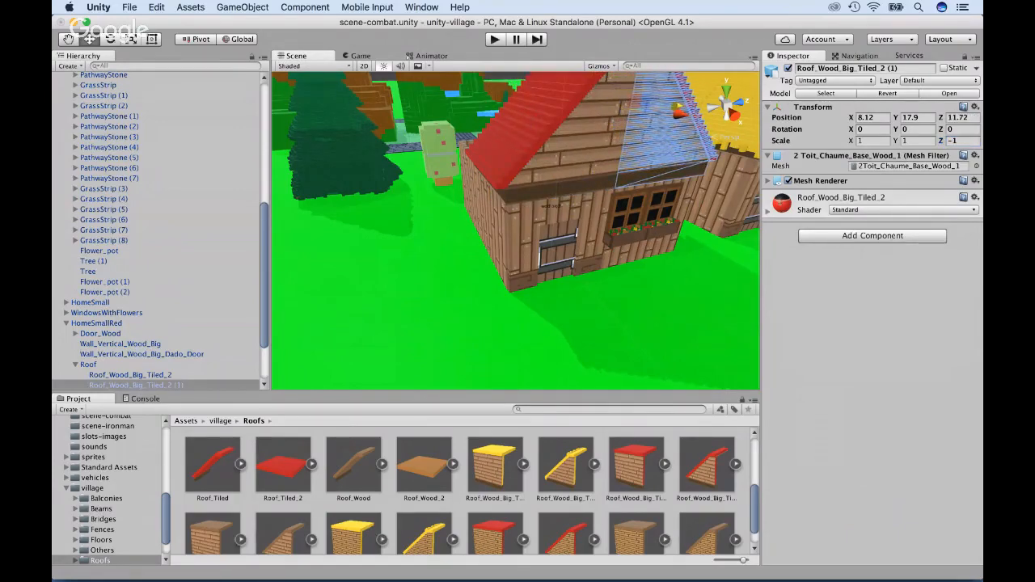
Duplicate both red roof pieces, set the copies' Y rotation to 180, and move them to X -5.6.
scroll(681, 105, down, 10)
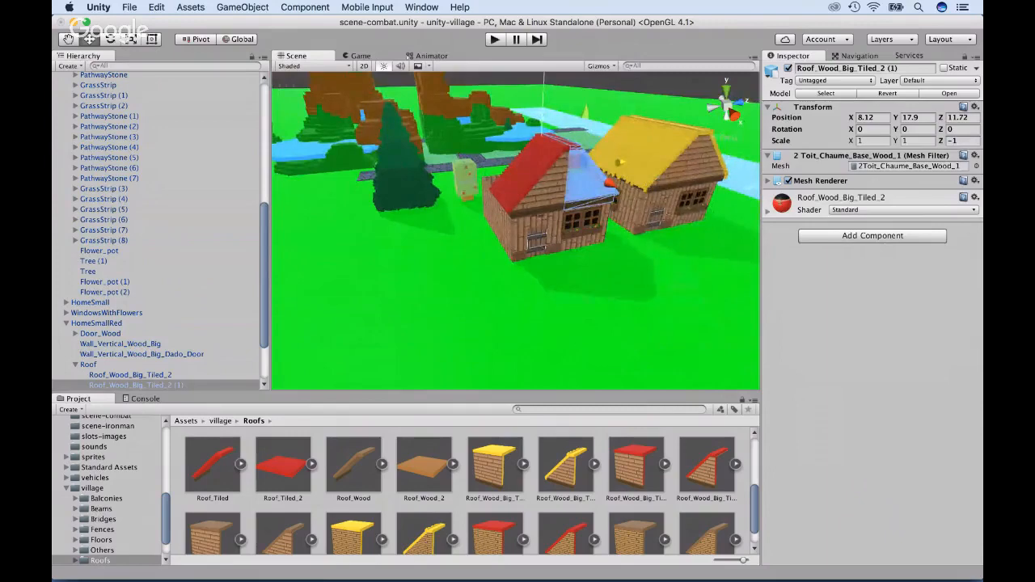
click(713, 107)
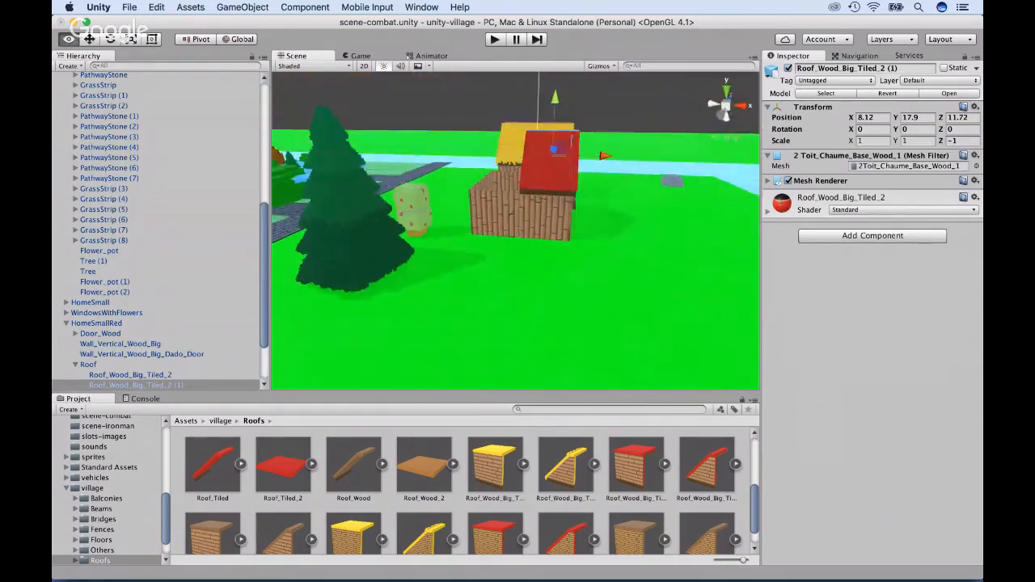
shift+click(130, 375)
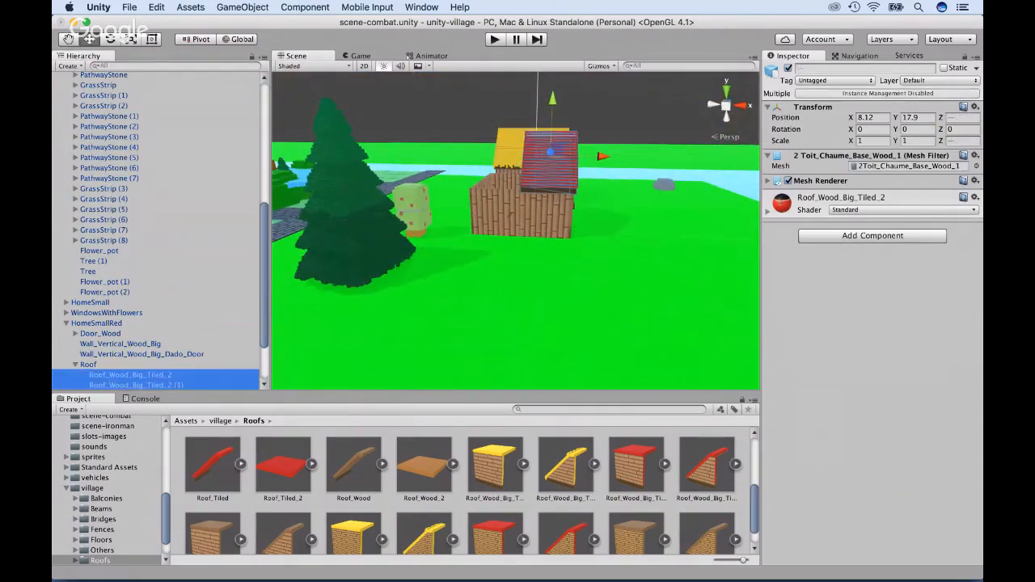
key(super+d)
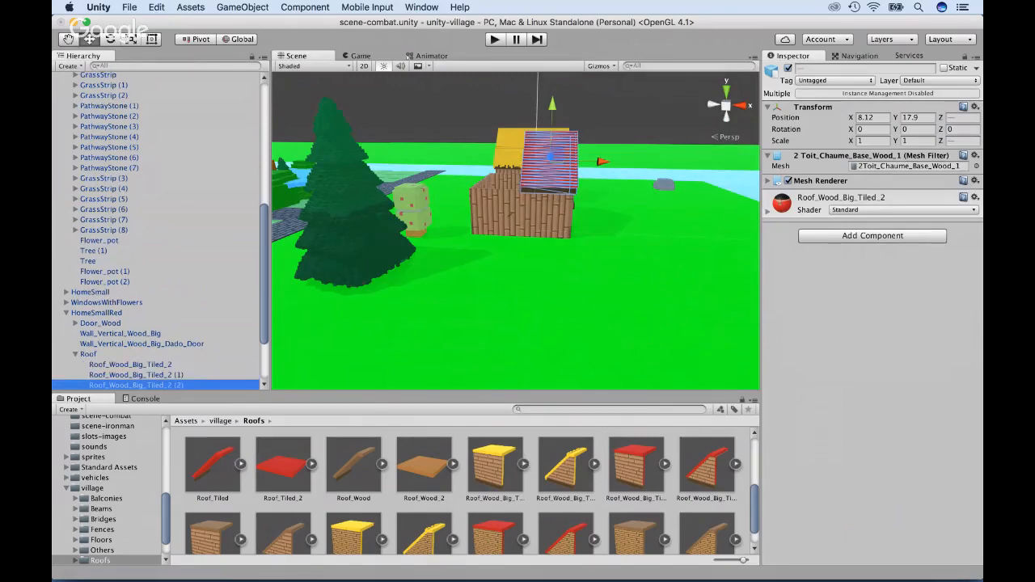
click(917, 129)
text(90)
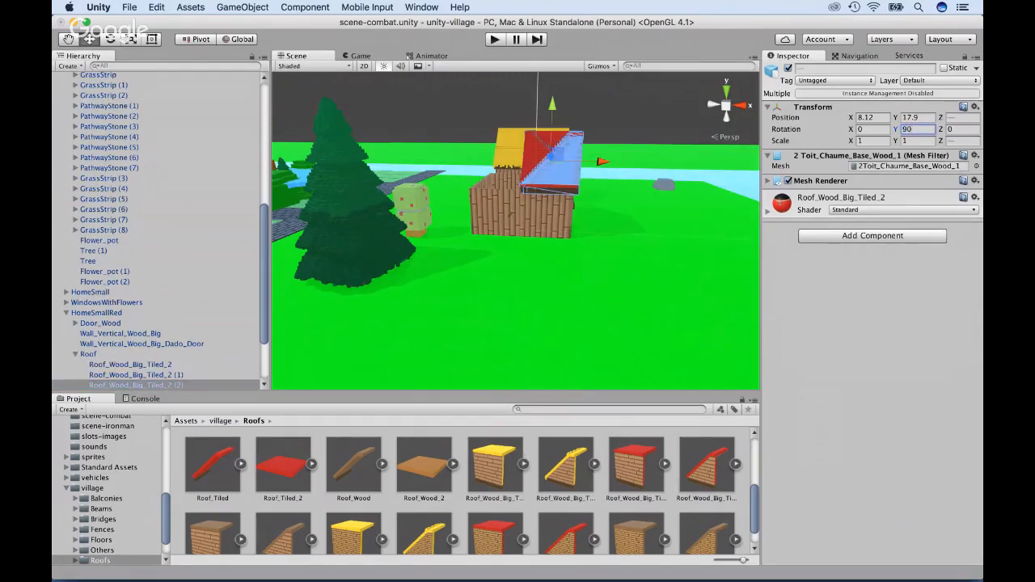
key(BackSpace)
key(BackSpace)
text(180)
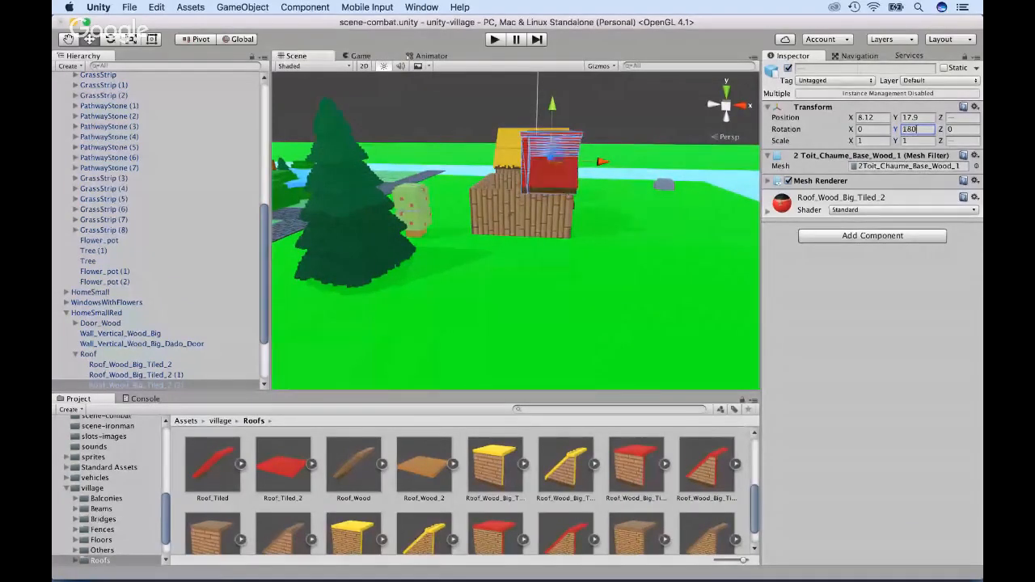
drag(602, 161, 866, 164)
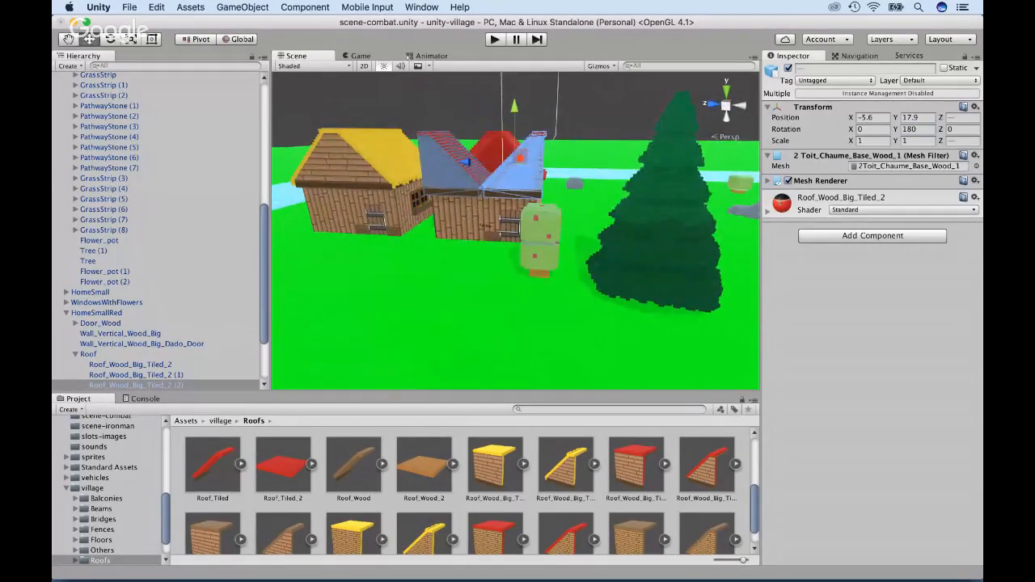
Swap the two rotated roof pieces into place, moving Roof_Wood_Big_Tiled_2 (3) to Z 13.4 and Roof_Wood_Big_Tiled_2 (2) to Z -1.5.
click(519, 174)
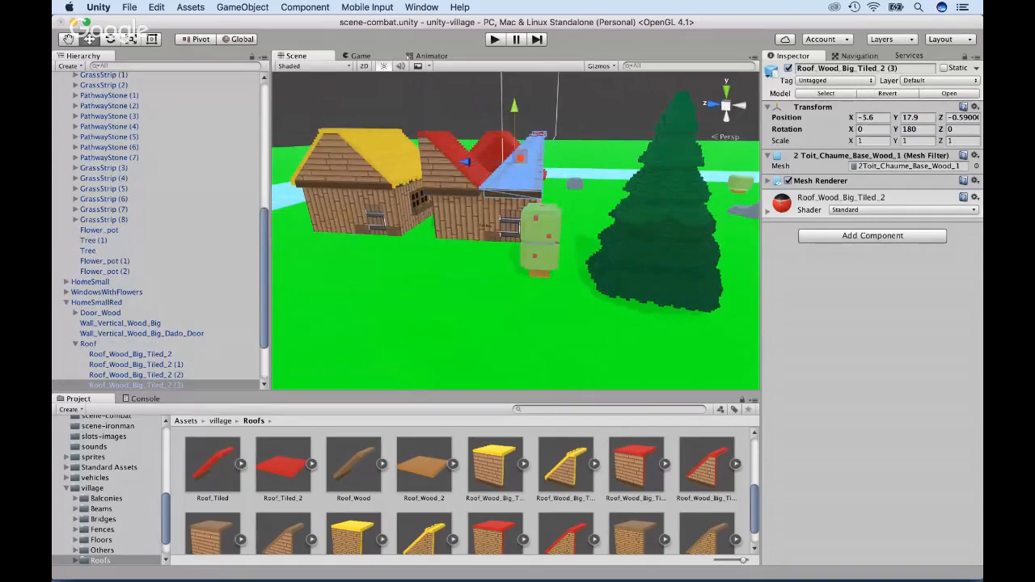
drag(465, 162, 409, 161)
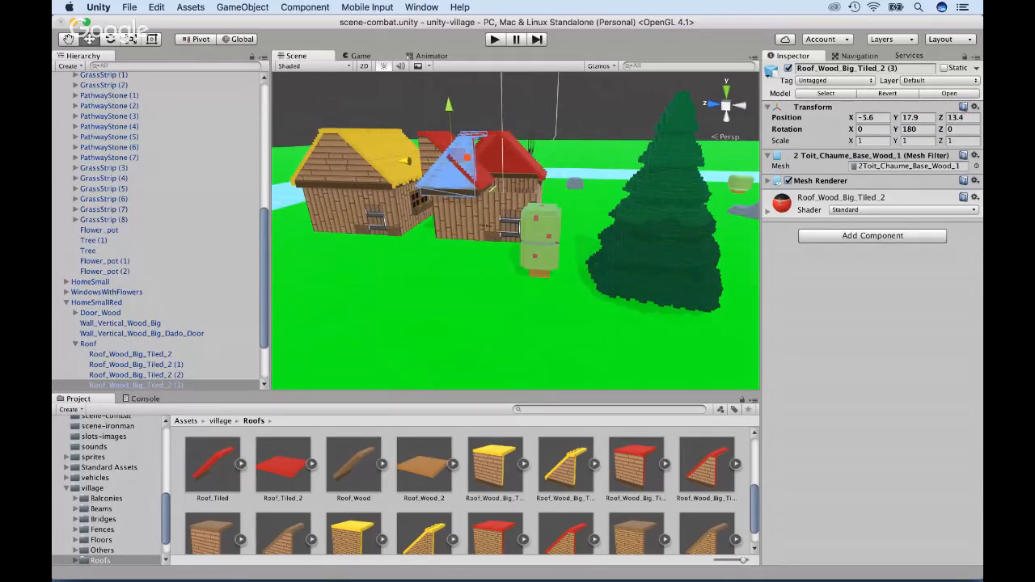
click(492, 190)
click(491, 190)
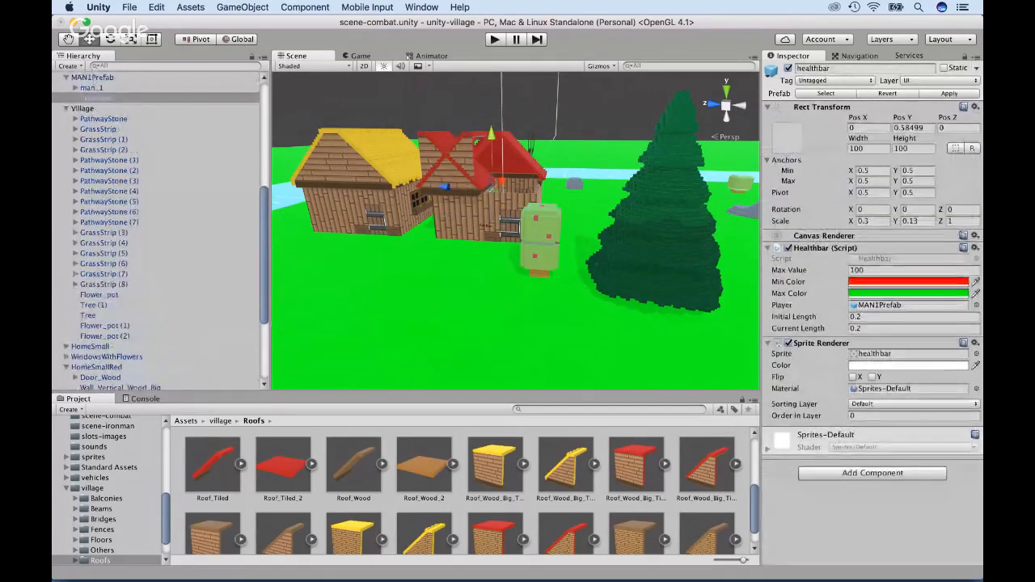
click(491, 190)
drag(449, 167, 470, 162)
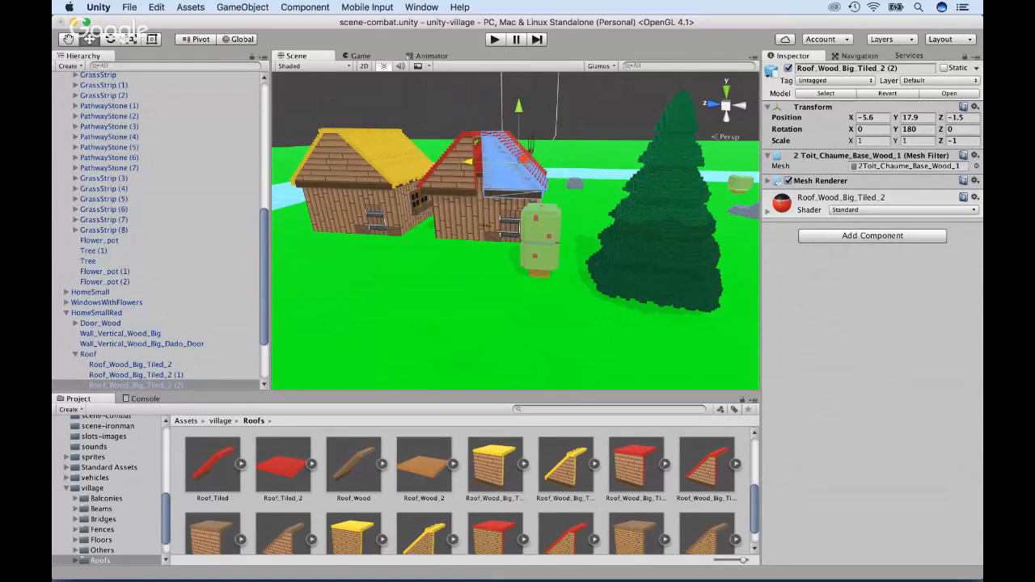
Close the gap between the two rotated red roof pieces by moving Roof_Wood_Big_Tiled_2 (2) to Z -0.89.
key(f)
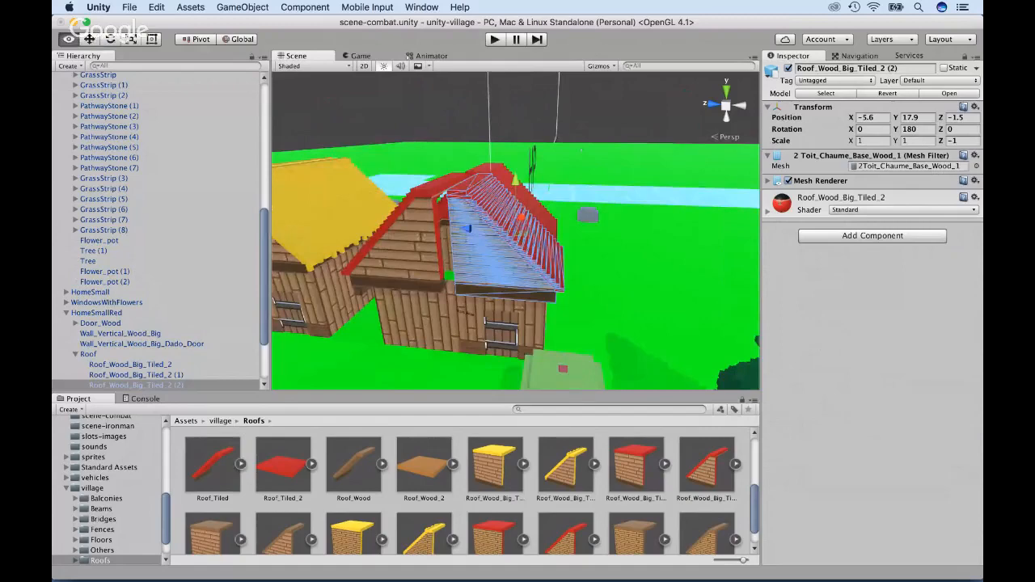
alt+drag(453, 202, 687, 206)
click(488, 301)
key(super+d)
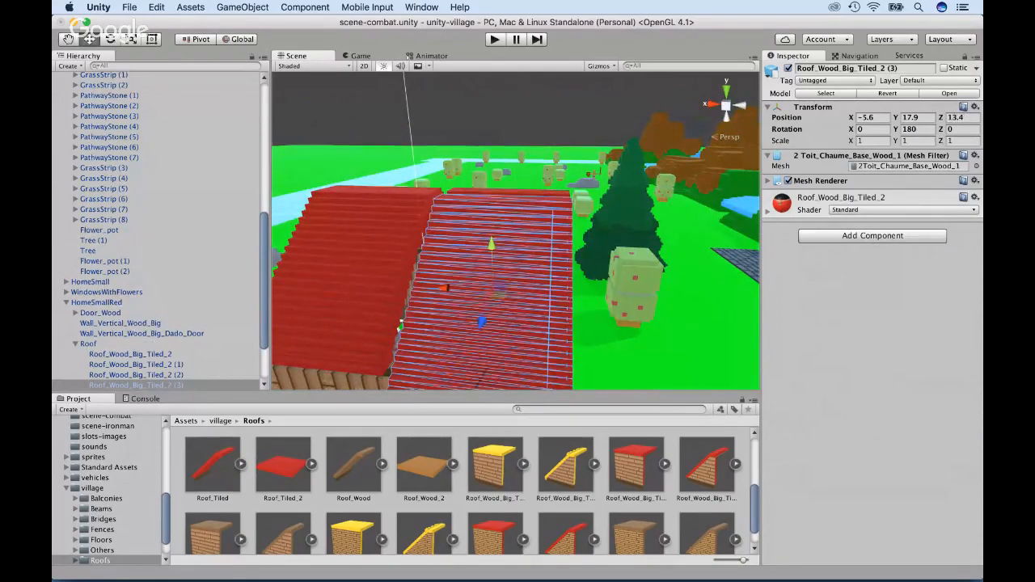
drag(481, 322, 303, 349)
super+click(332, 348)
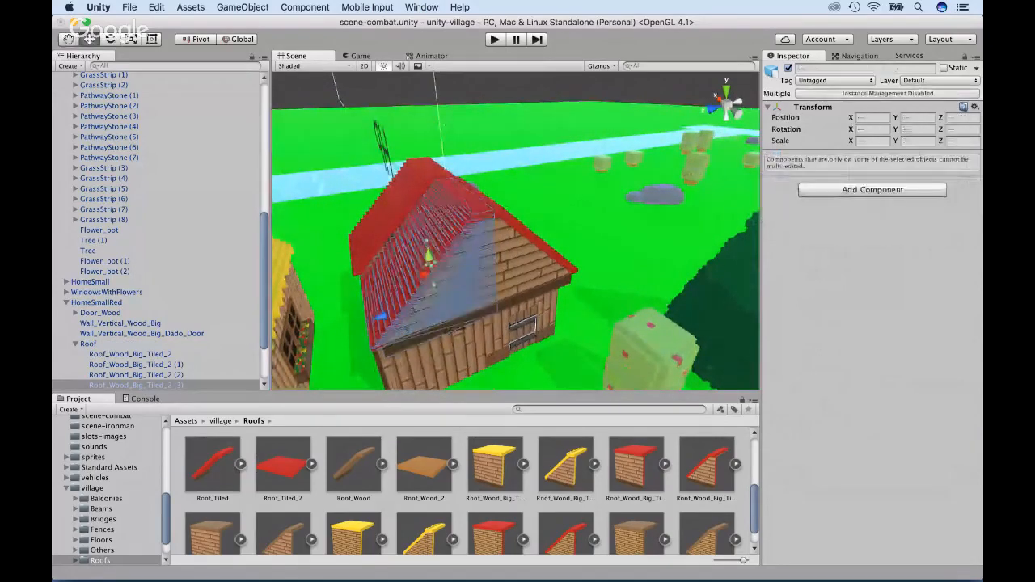
Move Roof_Wood_Big_Tiled_2 (2) and (3) together to X -4.2 so they meet the other half of the roof.
alt+drag(331, 347, 518, 343)
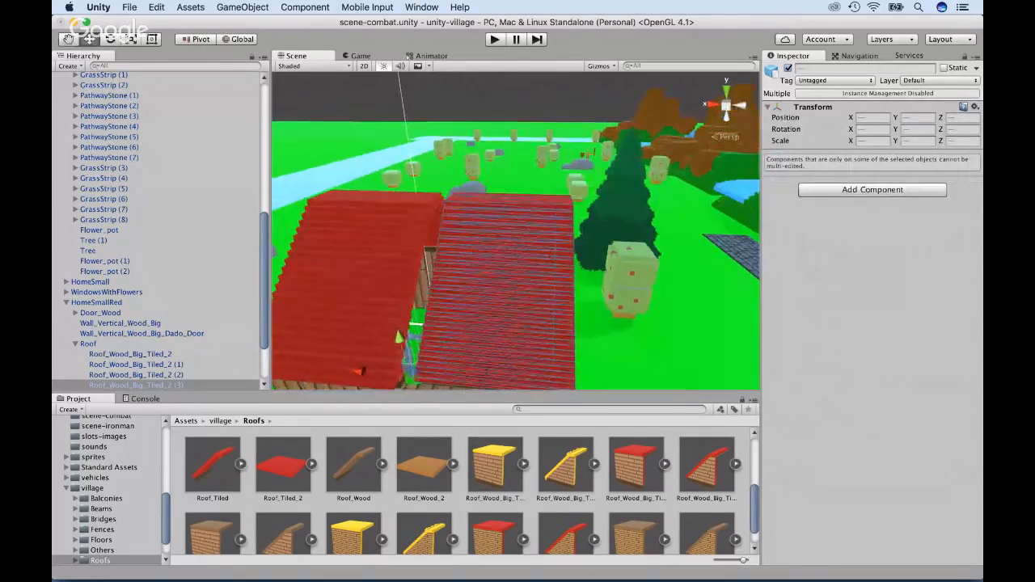
scroll(515, 231, down, 4)
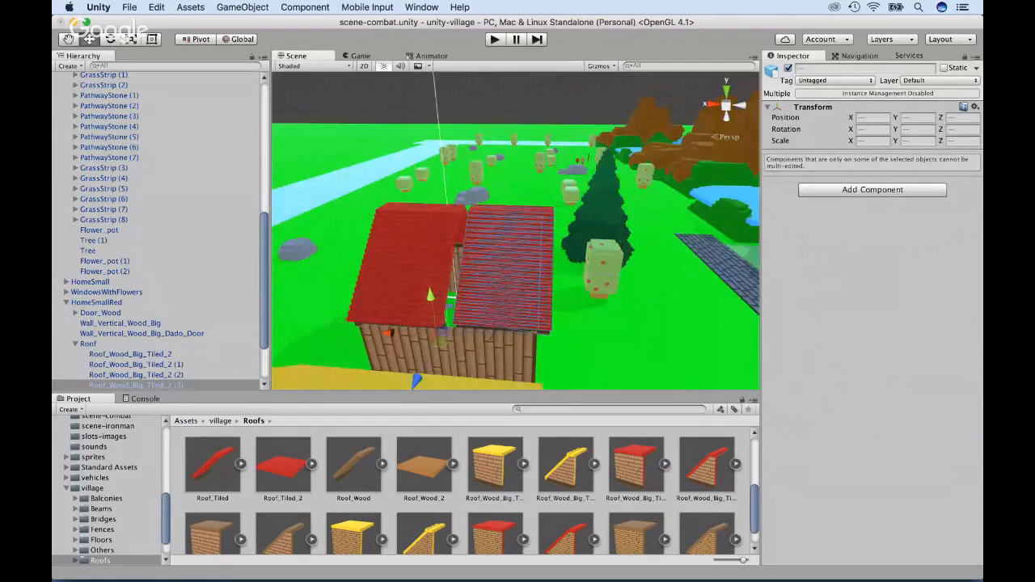
shift+click(135, 375)
click(136, 375)
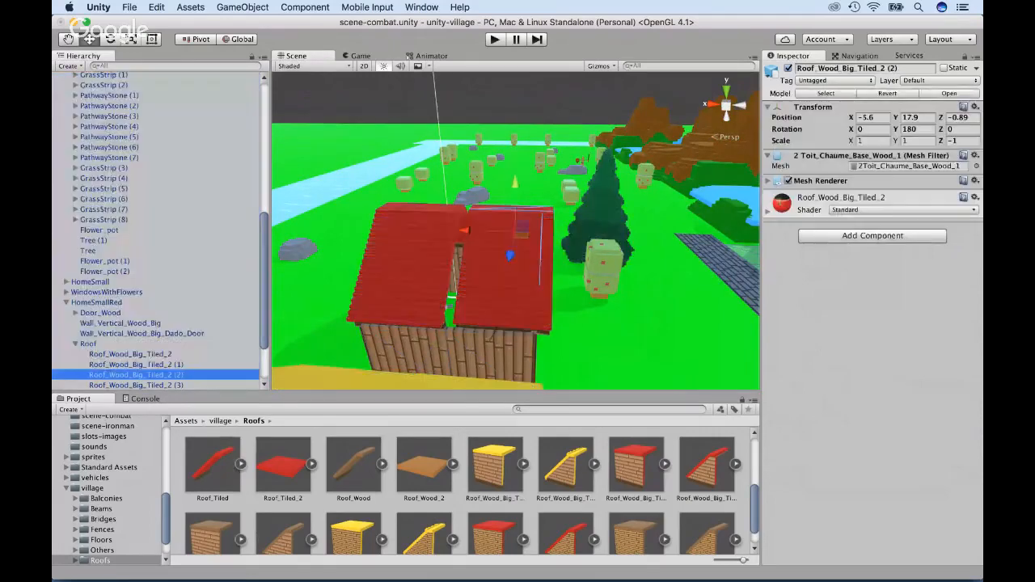
shift+click(136, 385)
scroll(136, 383, down, 5)
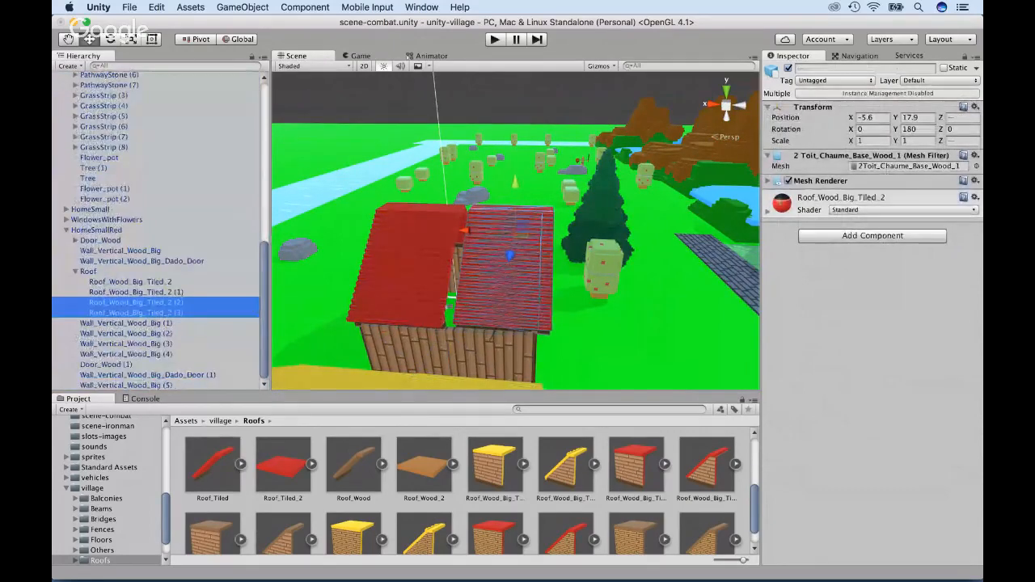
click(464, 230)
drag(464, 230, 455, 230)
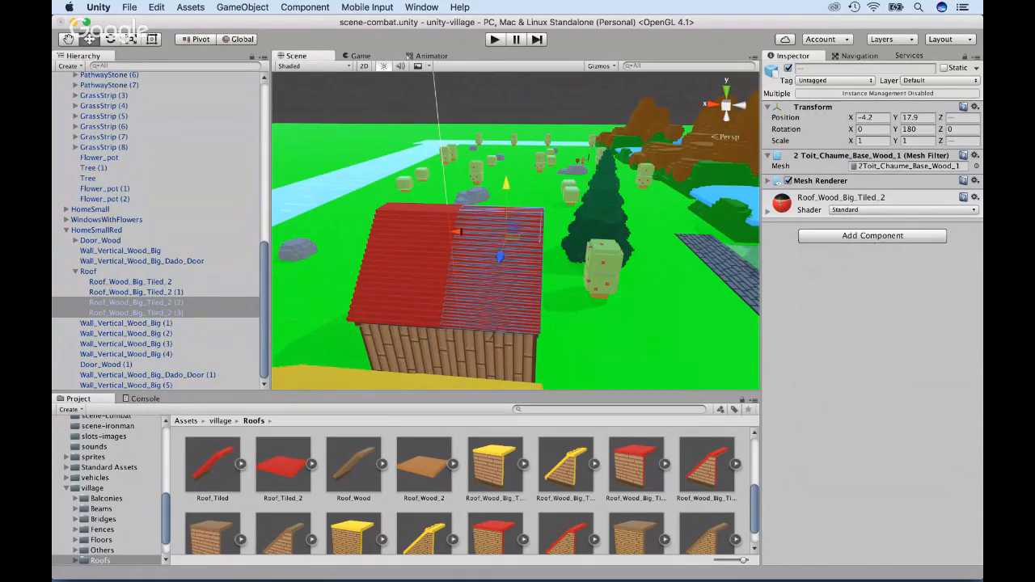
drag(506, 184, 507, 185)
key(super+z)
Check the finished red roof from the front of the house and apply the changes to the HomeSmallRed prefab.
alt+drag(506, 186, 797, 134)
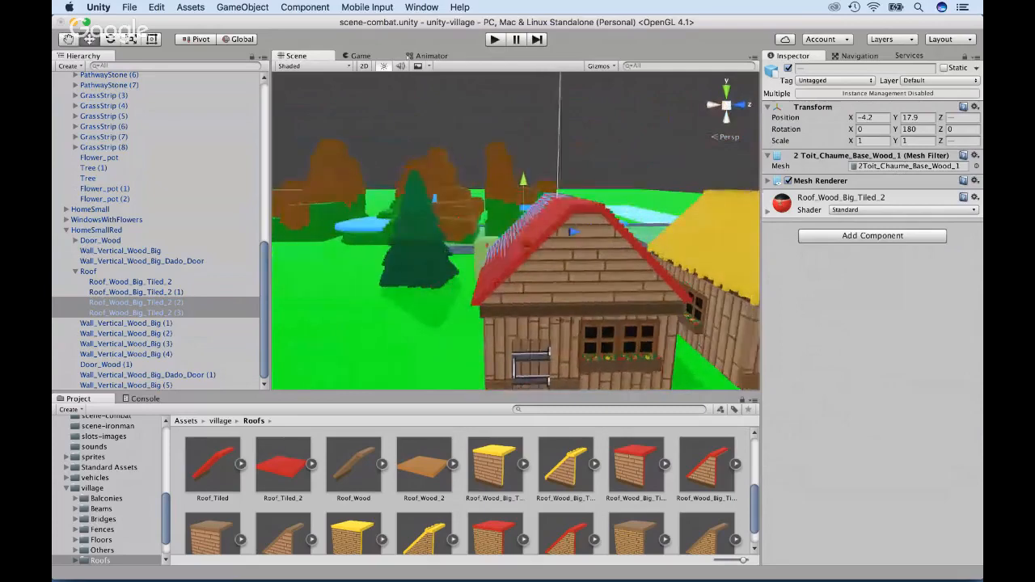
click(417, 244)
alt+drag(416, 244, 376, 247)
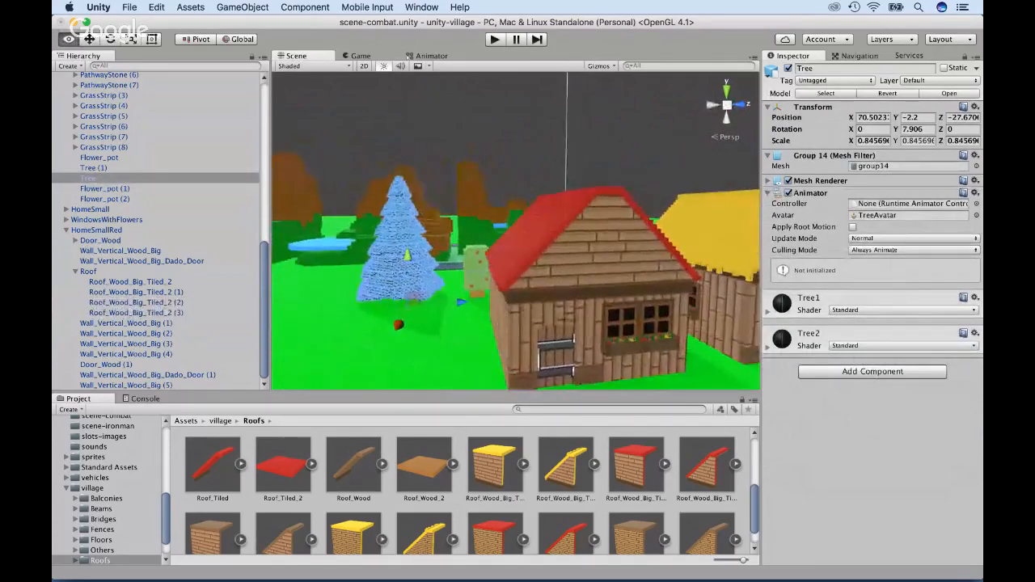
scroll(516, 230, down, 5)
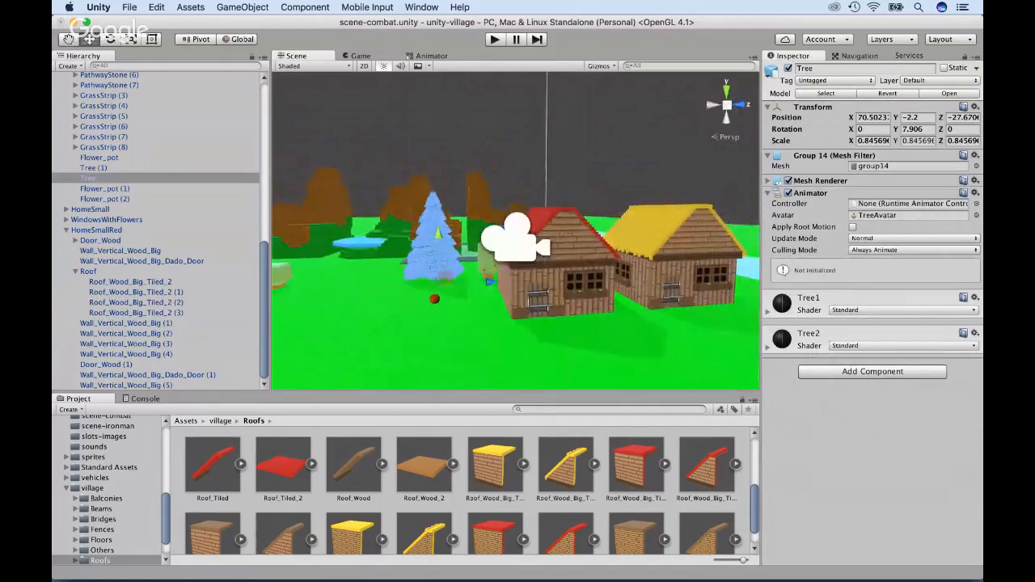
click(67, 231)
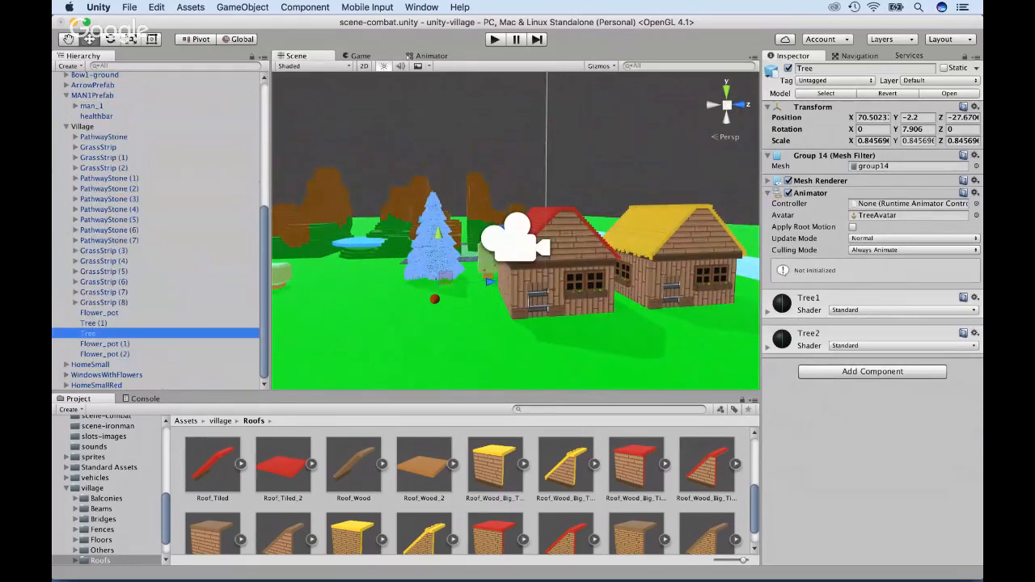
click(97, 385)
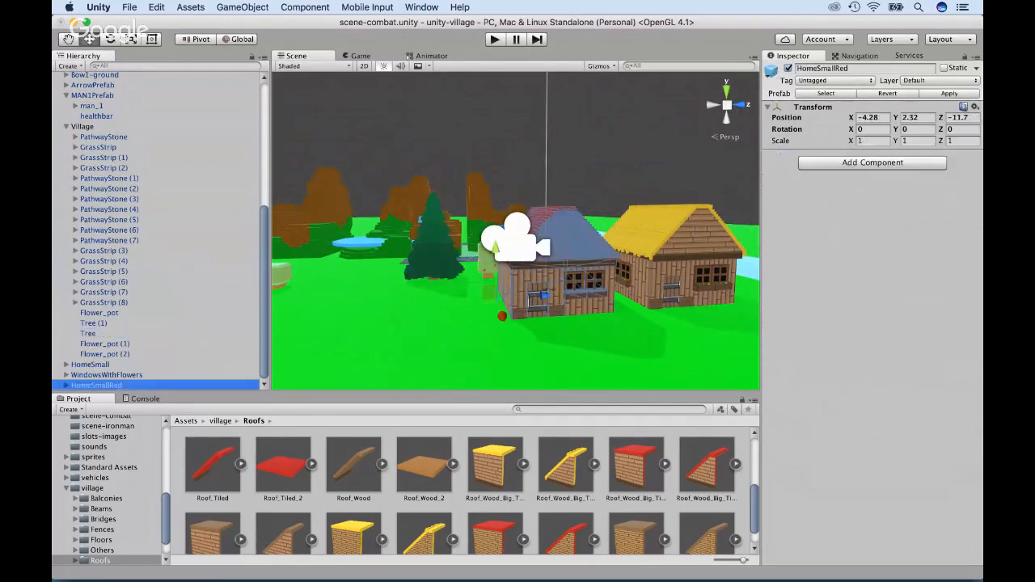
click(949, 93)
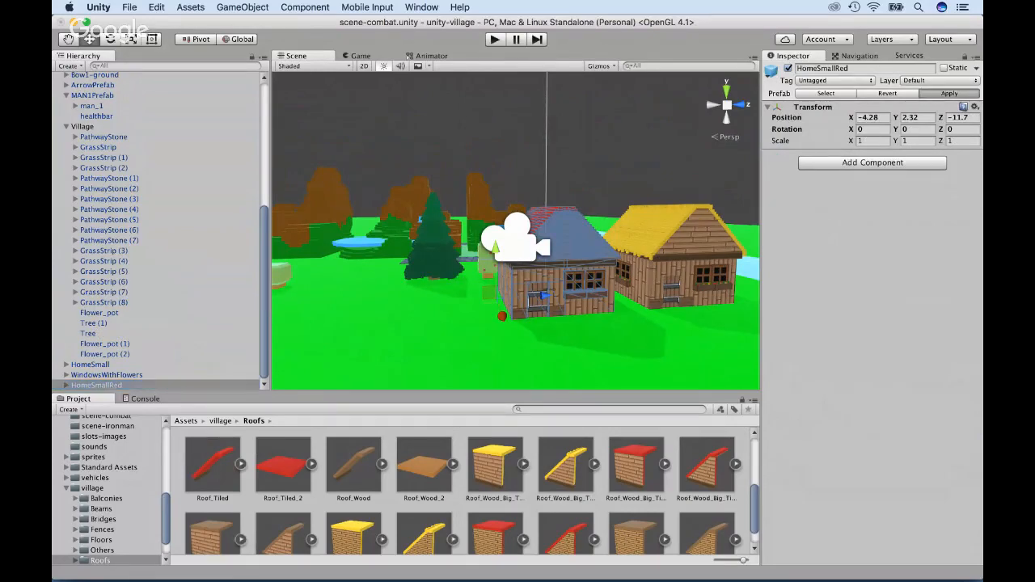
Open the PrefabsVillage asset folder to view the saved village prefabs.
scroll(107, 485, up, 3)
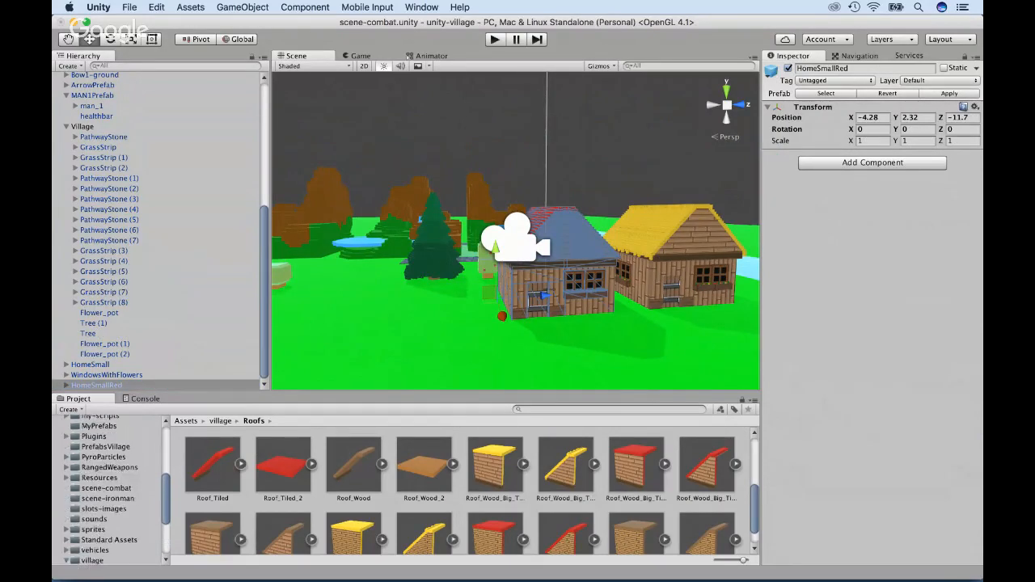
click(106, 446)
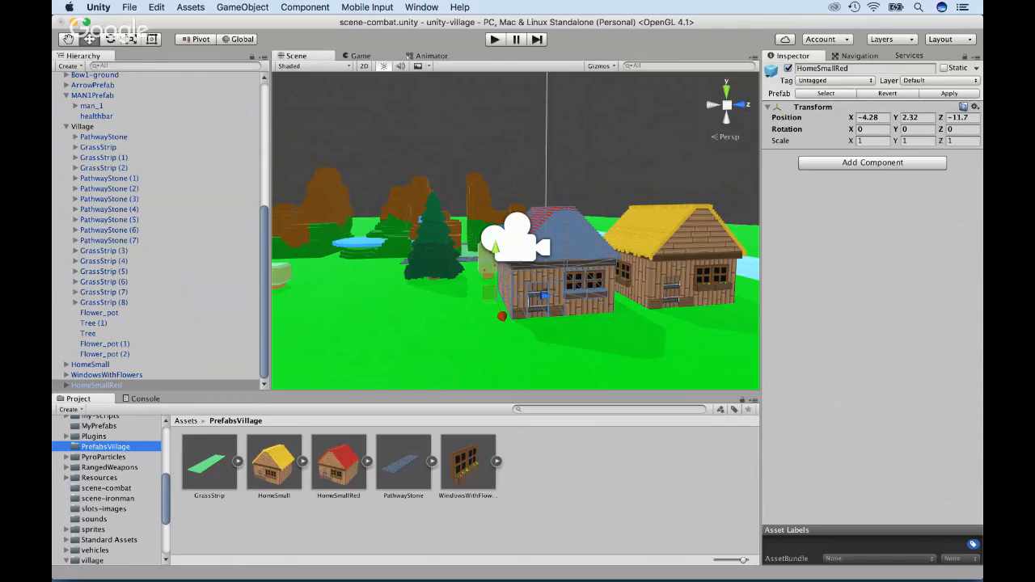
right_click(290, 480)
Set the Village group's X position to 0 and show the scene in the Game view.
scroll(157, 231, up, 1)
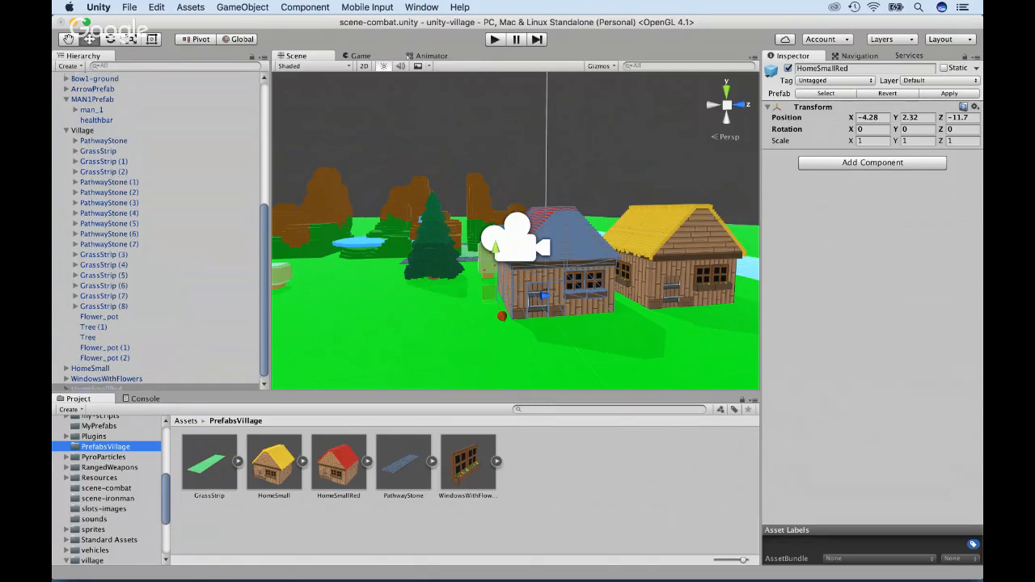
click(67, 130)
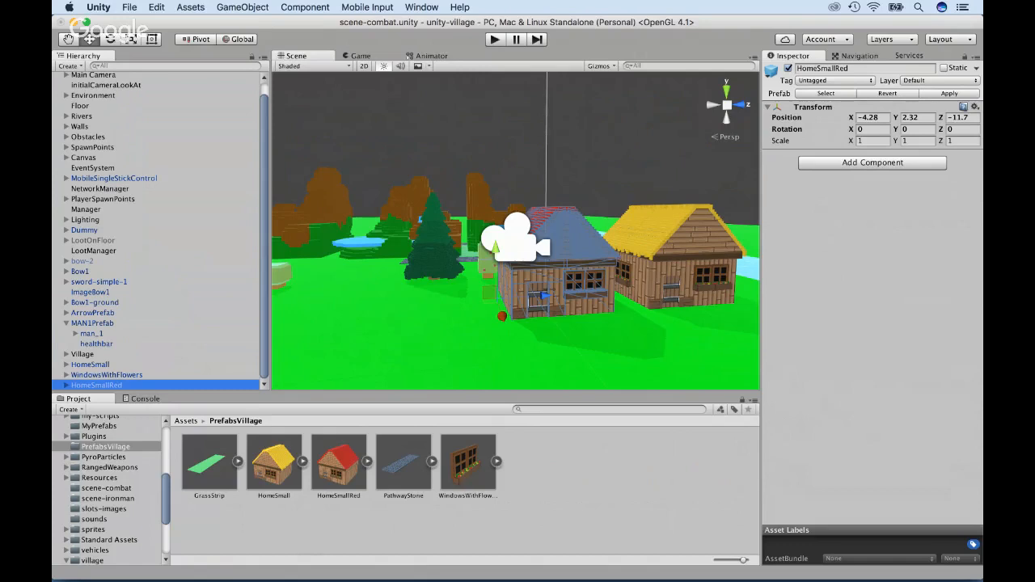
click(82, 354)
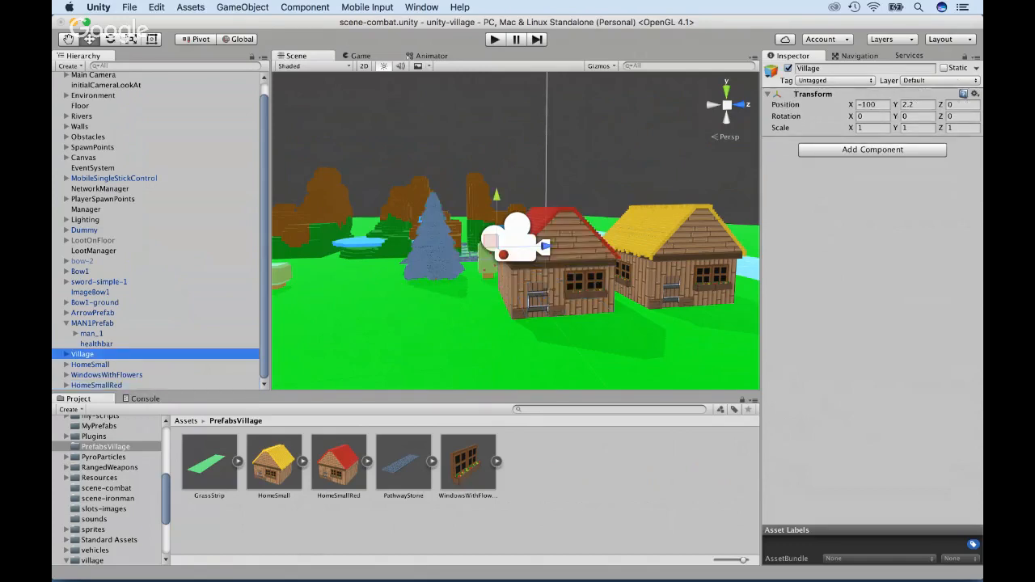
click(873, 105)
text(0)
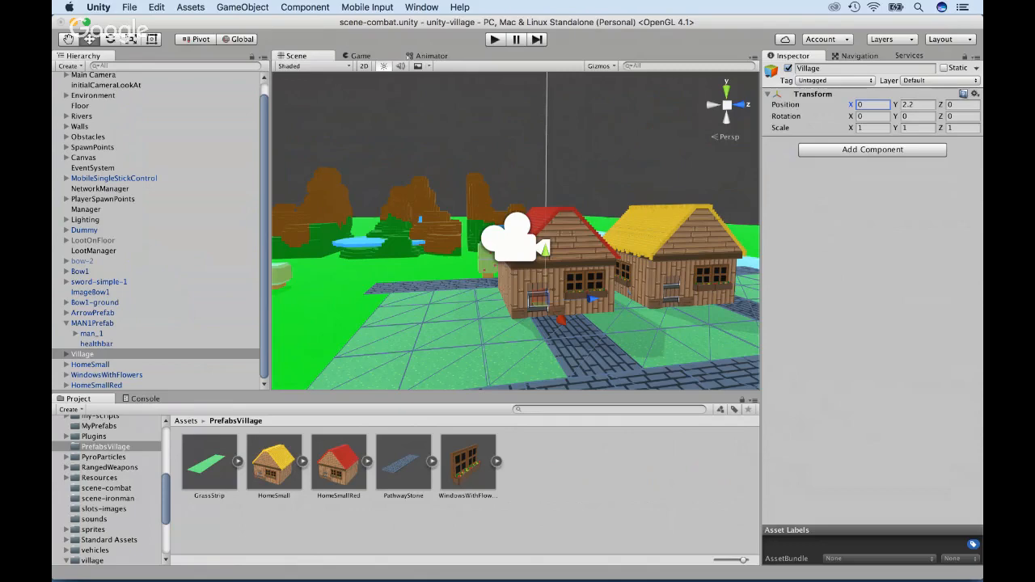
click(360, 56)
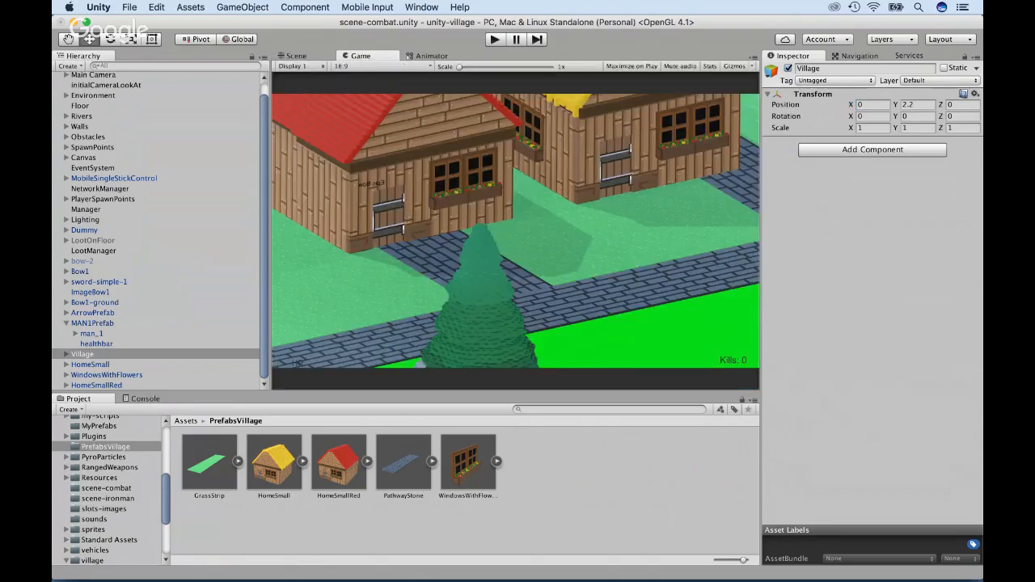
Make HomeSmallRed and HomeSmall children of the Village group.
drag(97, 386, 98, 354)
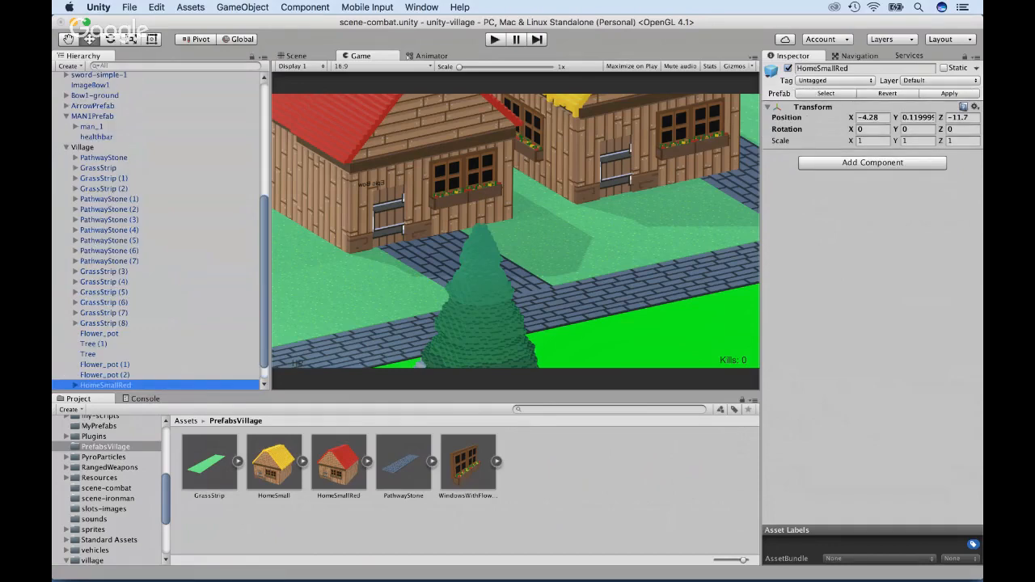
scroll(157, 231, down, 2)
drag(93, 375, 93, 132)
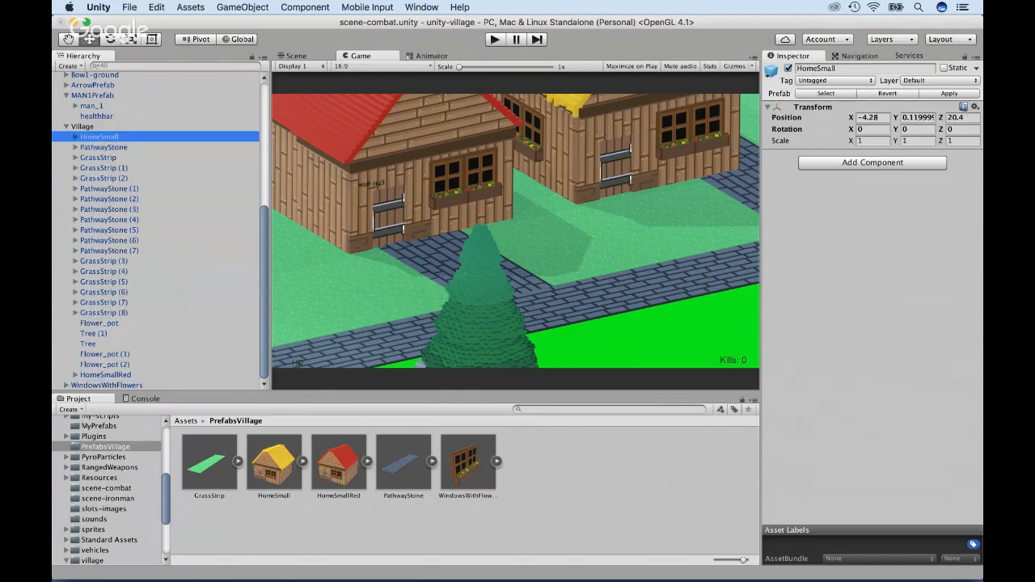
Nest WindowsWithFlowers inside HomeSmall and apply the change to the HomeSmall prefab.
mouse_move(851, 118)
mouse_down()
mouse_move(866, 118)
mouse_move(853, 118)
mouse_up()
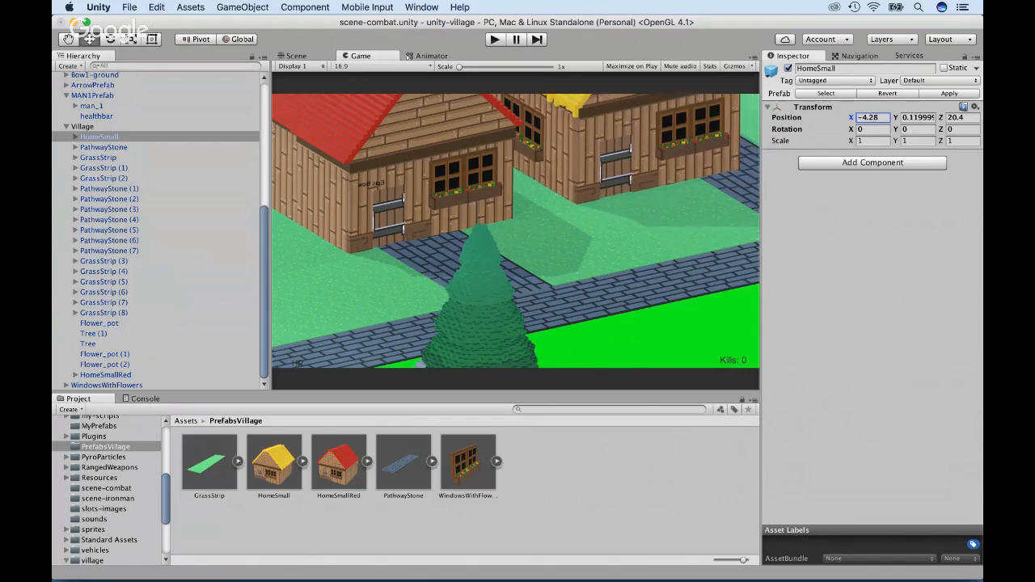
click(107, 386)
drag(106, 386, 111, 136)
click(949, 93)
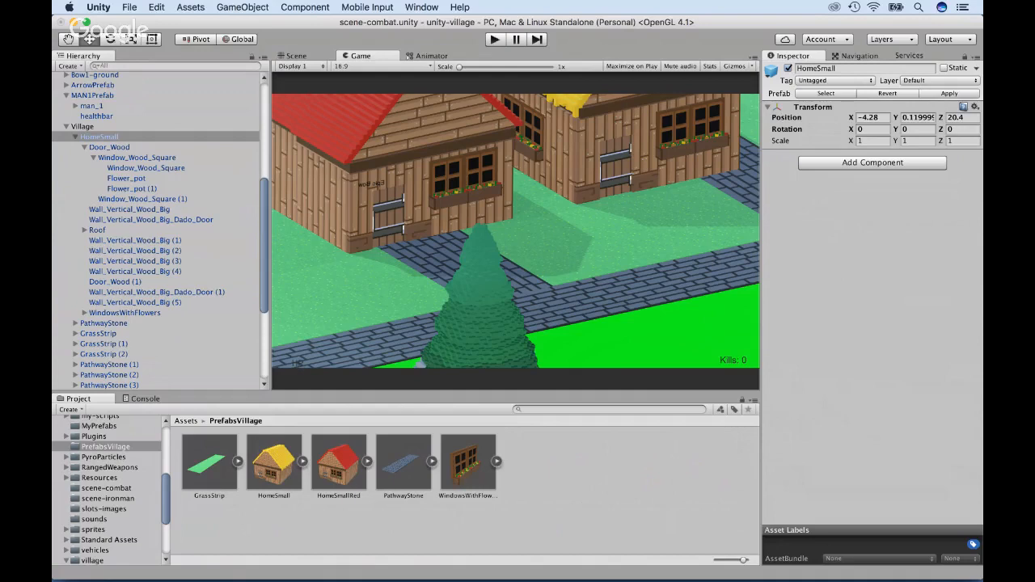
Move the yellow-roofed HomeSmall to X -39.1, behind the stone pathway.
drag(896, 118, 591, 118)
key(super+z)
click(296, 56)
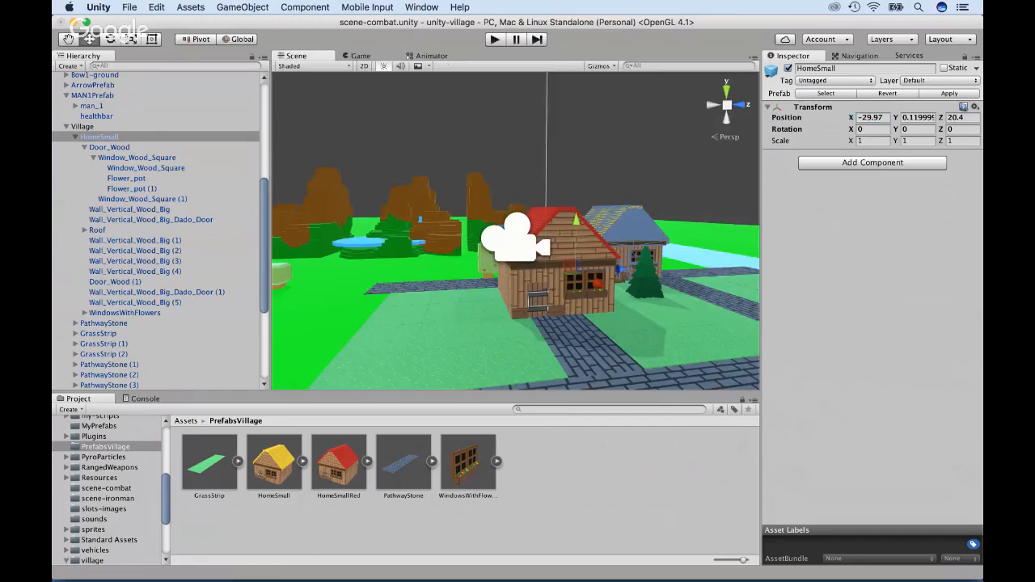
alt+drag(436, 178, 557, 238)
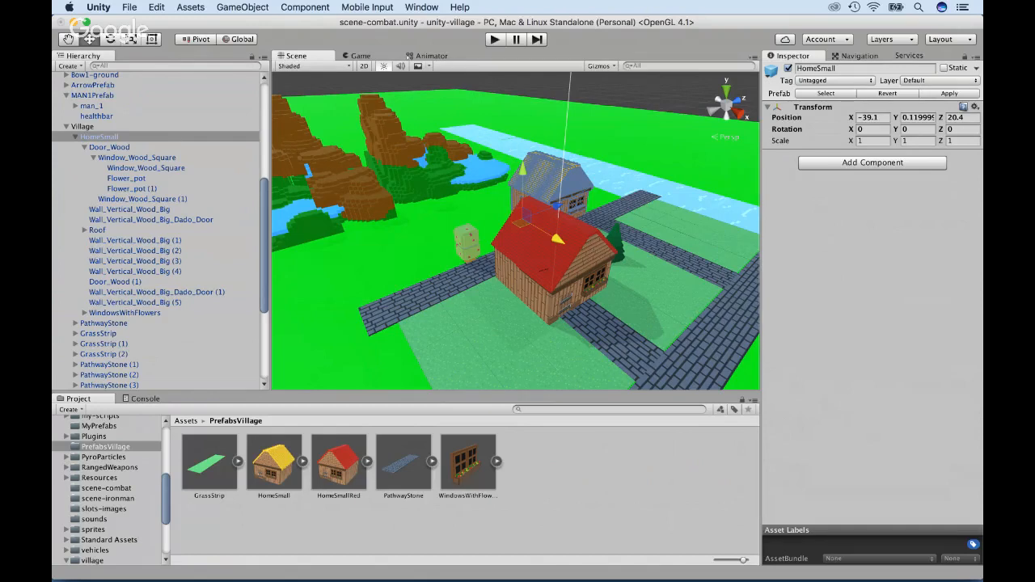
Move HomeSmallRed to X -9.2 and set its Y rotation to 90.
click(76, 137)
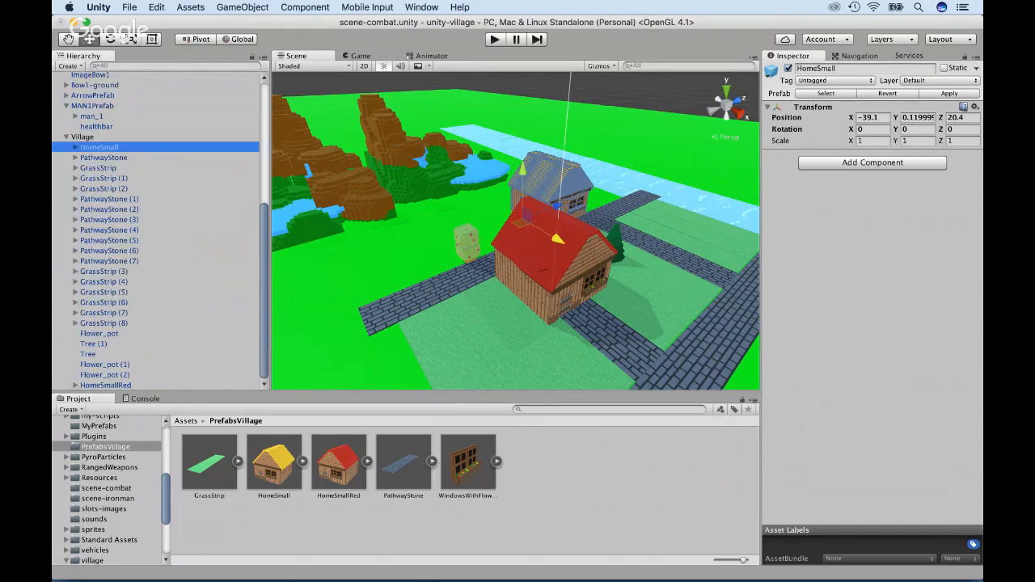
click(105, 385)
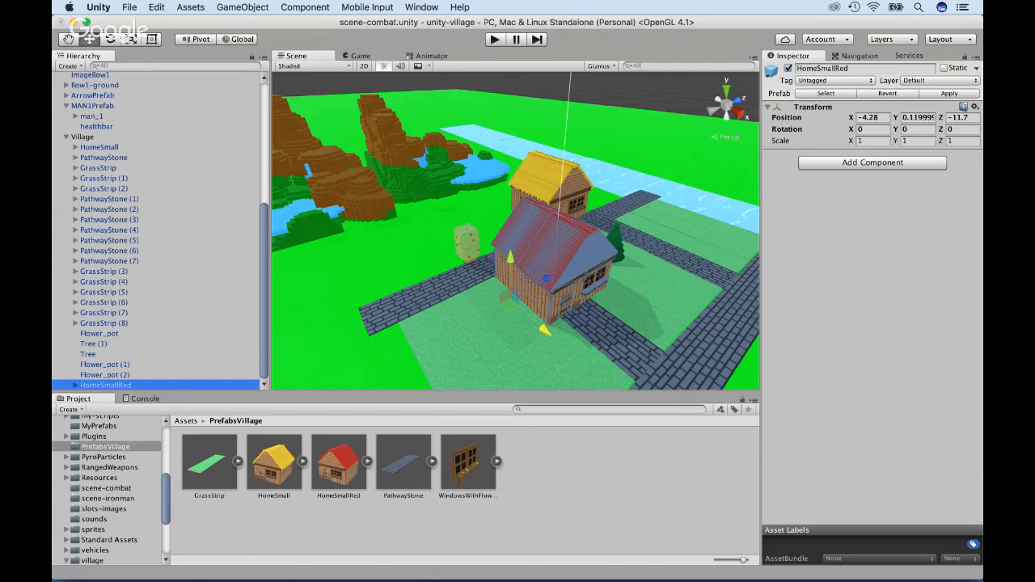
drag(587, 284, 576, 273)
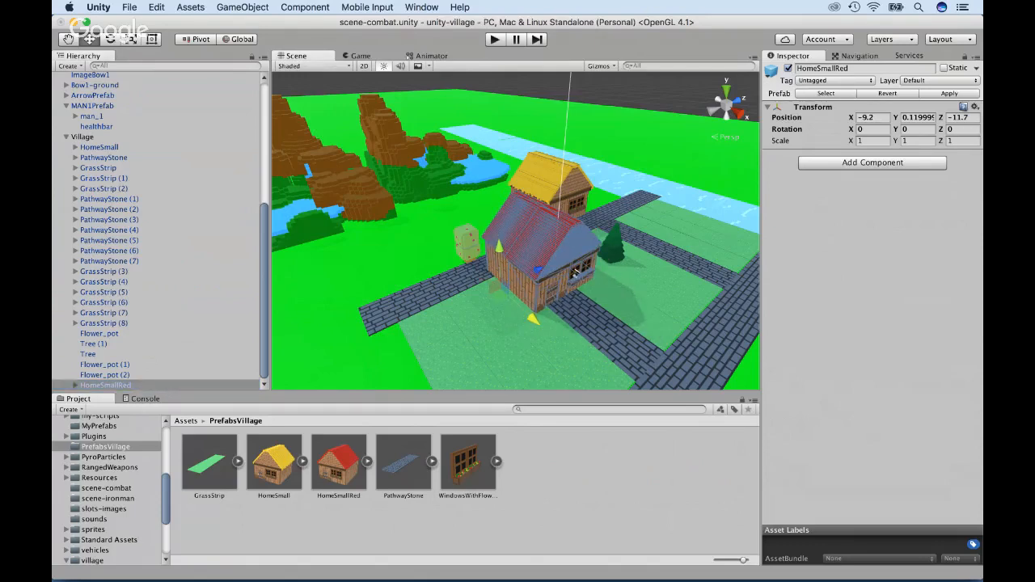
click(916, 130)
text(90)
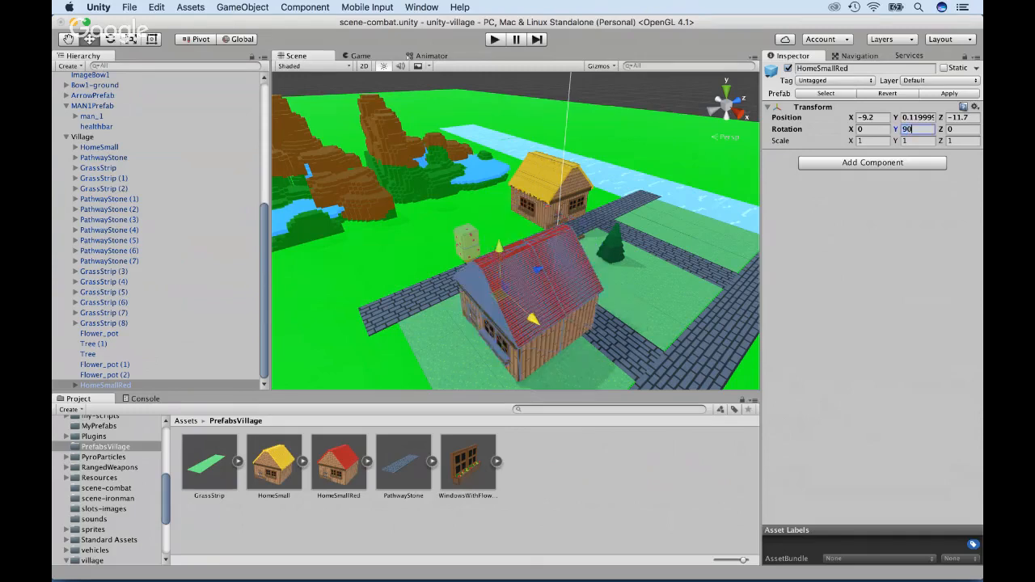
Place the rotated HomeSmallRed on the far grass plot at about X -5.9, Z 80.1.
drag(538, 269, 668, 202)
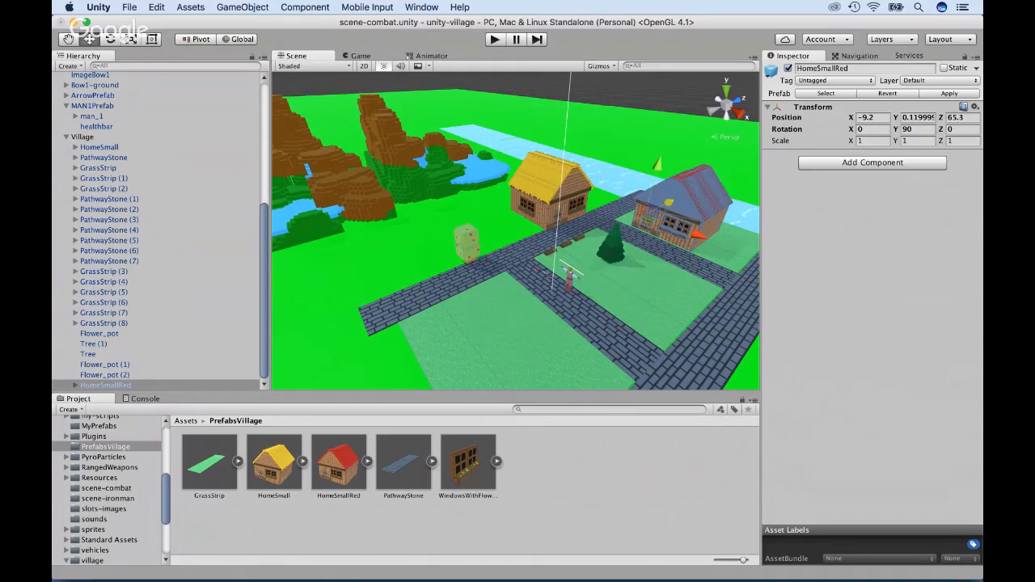
drag(697, 234, 681, 228)
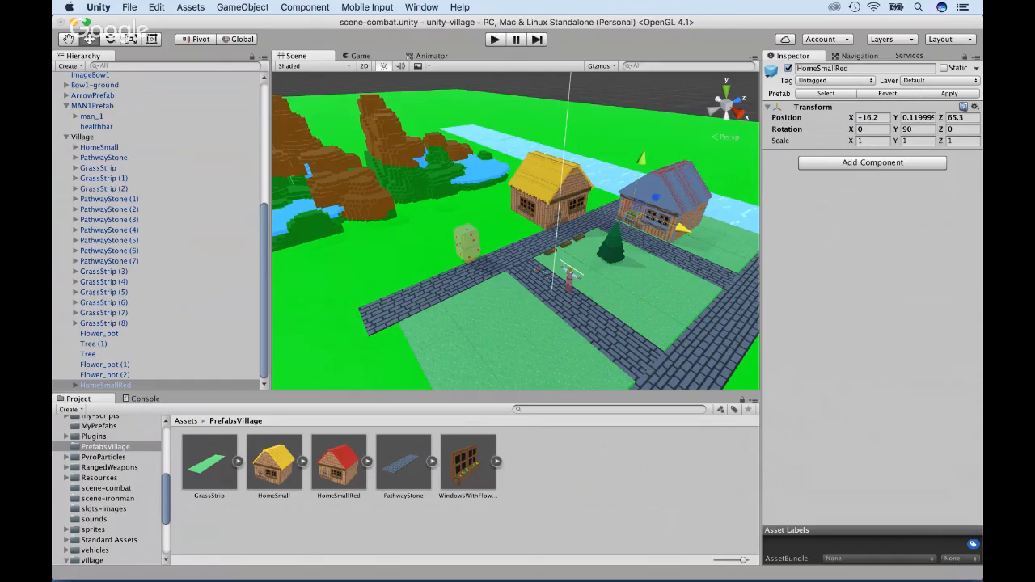
scroll(516, 230, down, 2)
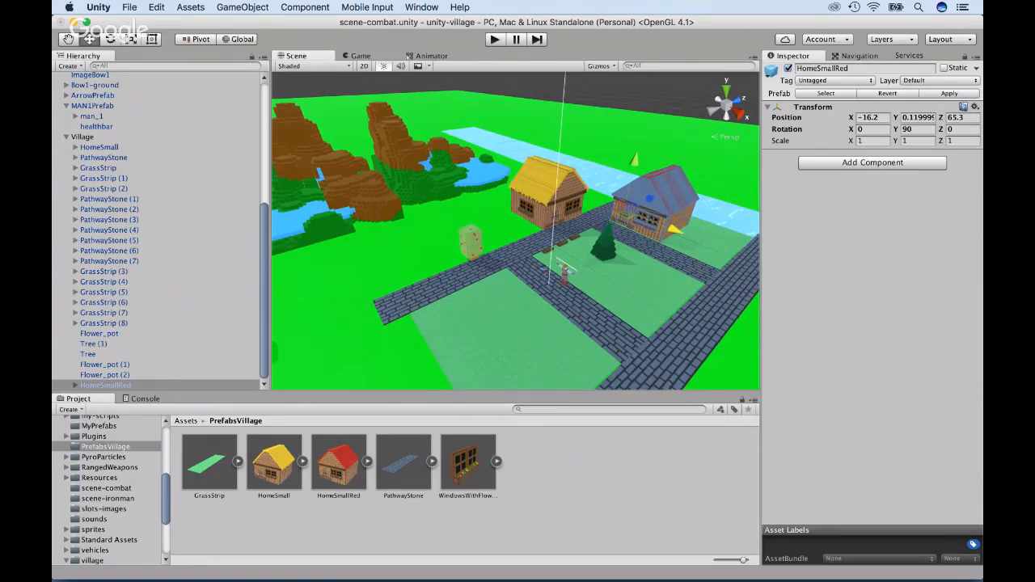
drag(649, 198, 718, 230)
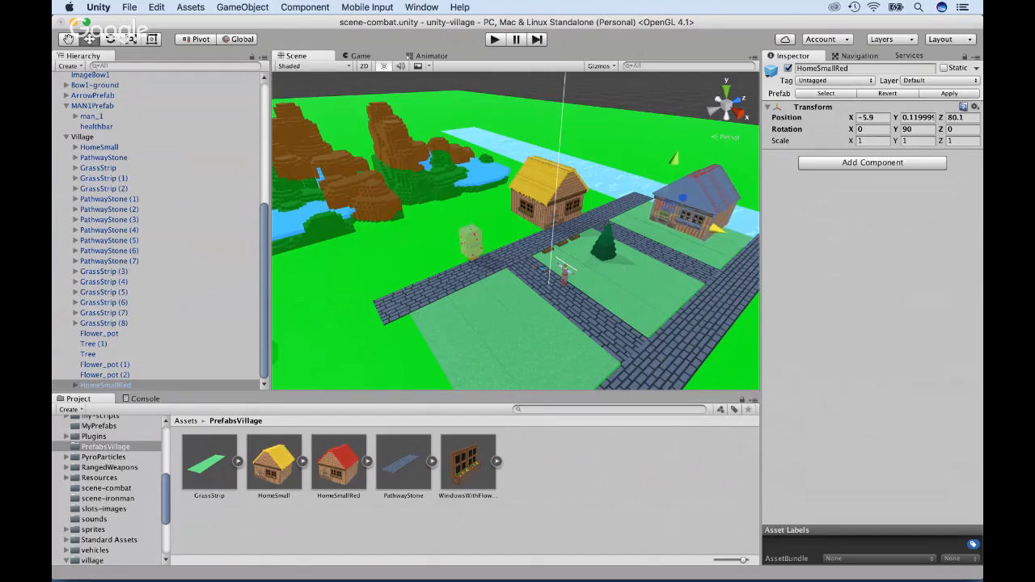
Show the Game view and reposition the Main Camera to X 49.8, Y 34.62, Z 6.7.
click(360, 55)
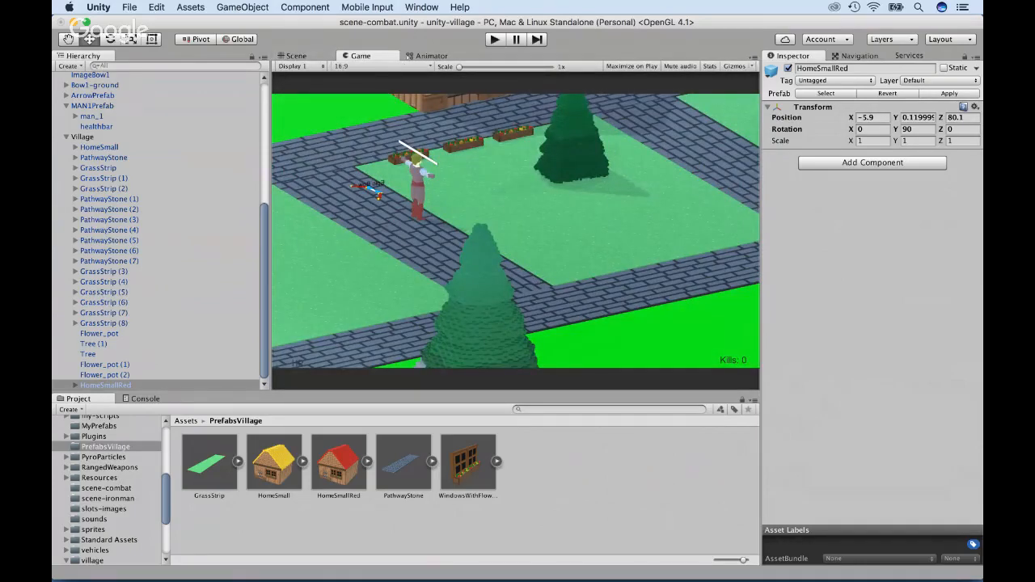
scroll(158, 230, up, 10)
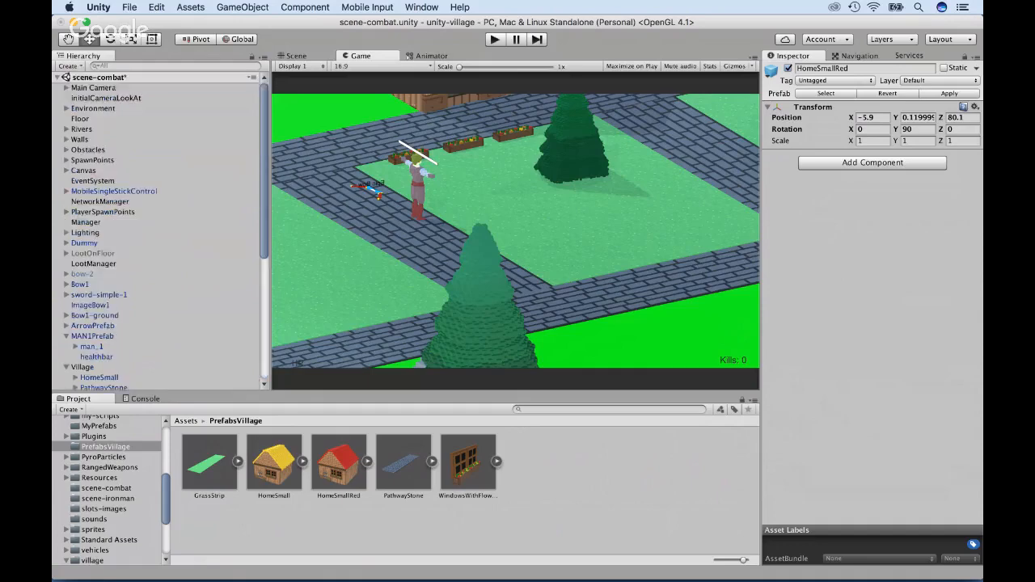
click(93, 88)
drag(896, 105, 935, 106)
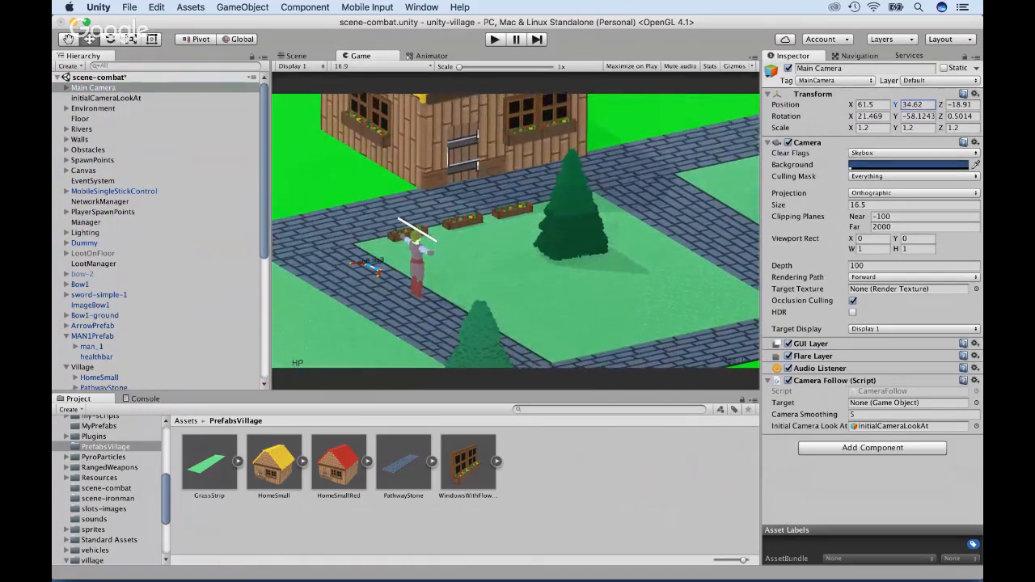
drag(852, 105, 802, 105)
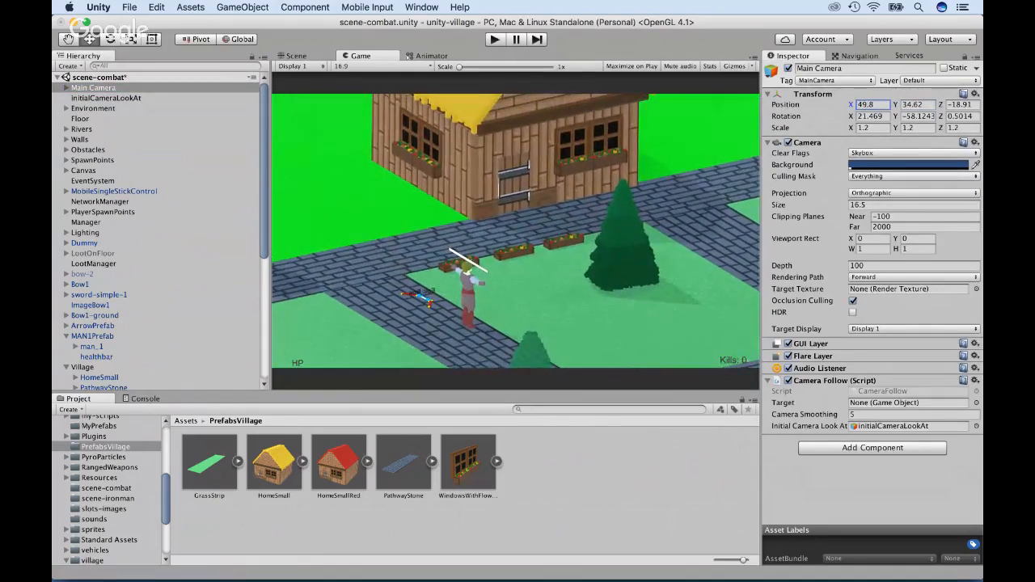
mouse_move(941, 105)
mouse_down()
mouse_move(980, 105)
mouse_move(956, 105)
mouse_up()
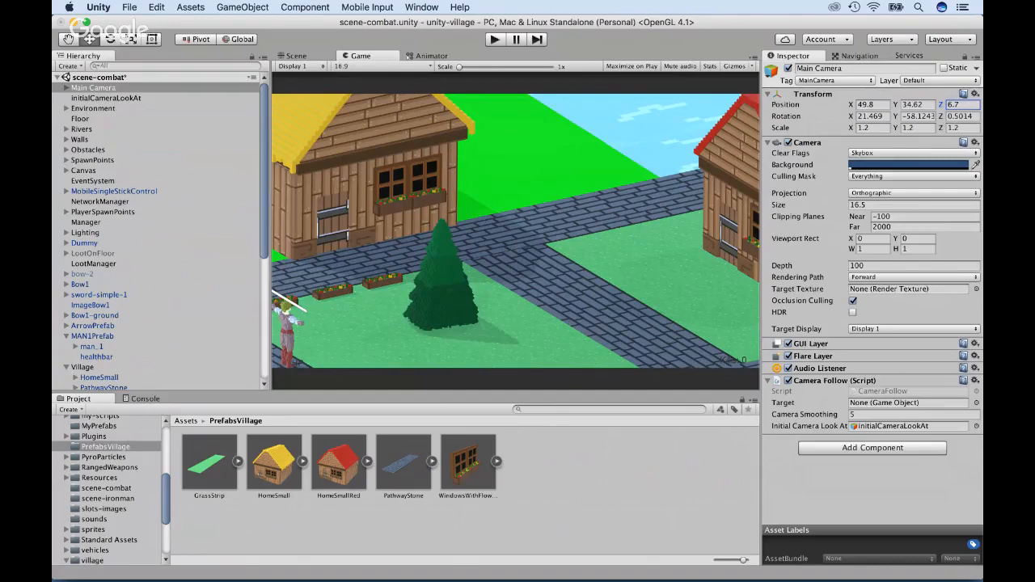
Set the Main Camera's Y position to 35.1 and orthographic size to 29.4, and collapse the Village group in the hierarchy.
scroll(157, 226, down, 8)
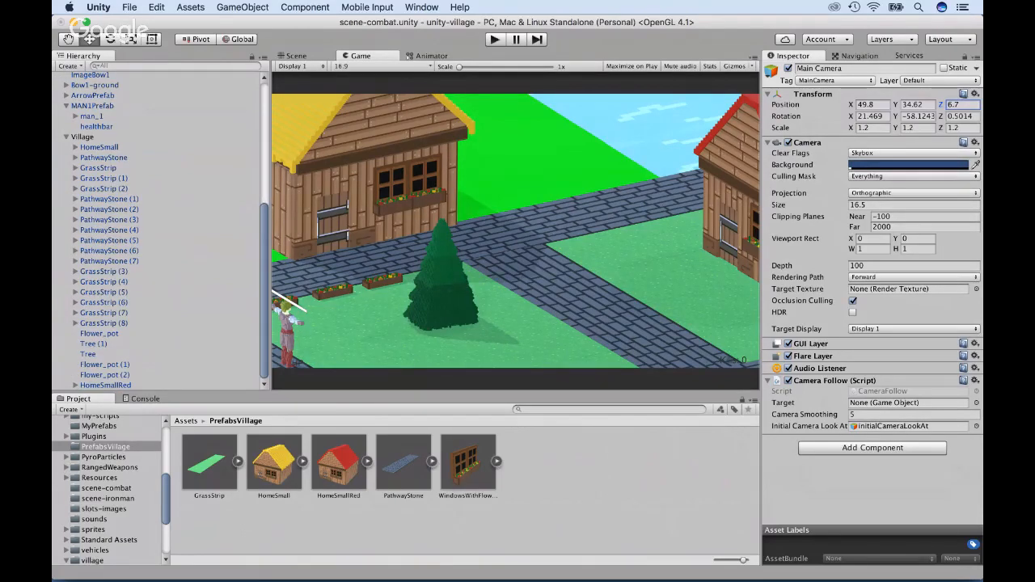
click(914, 104)
text(36.5)
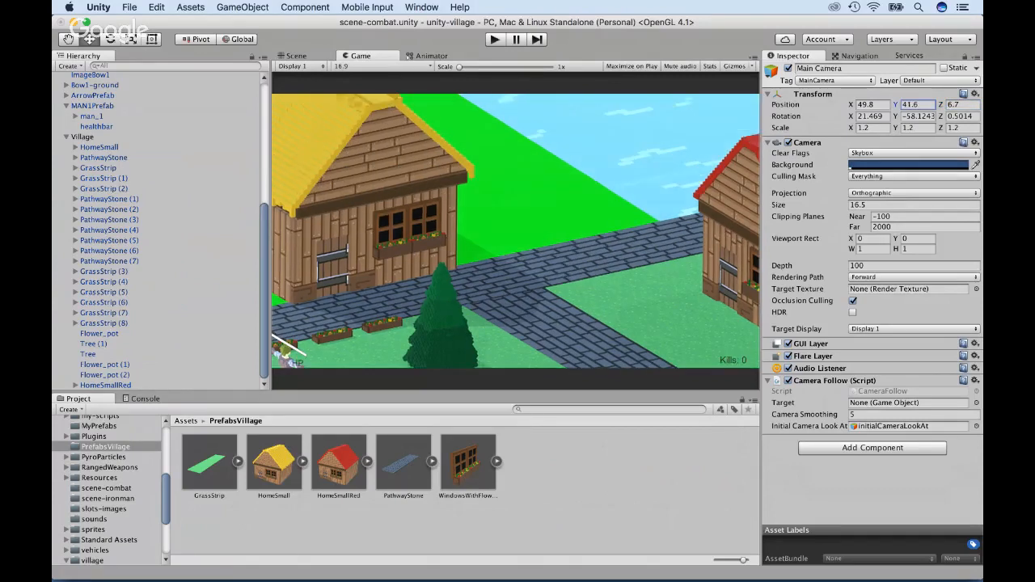
key(BackSpace)
key(BackSpace)
key(BackSpace)
text(5.1)
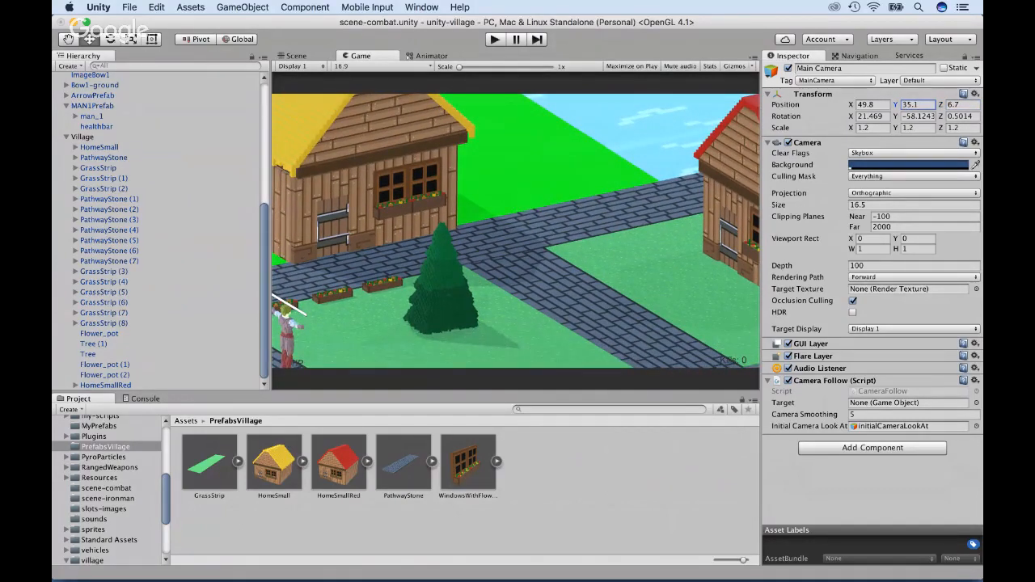
drag(784, 205, 858, 205)
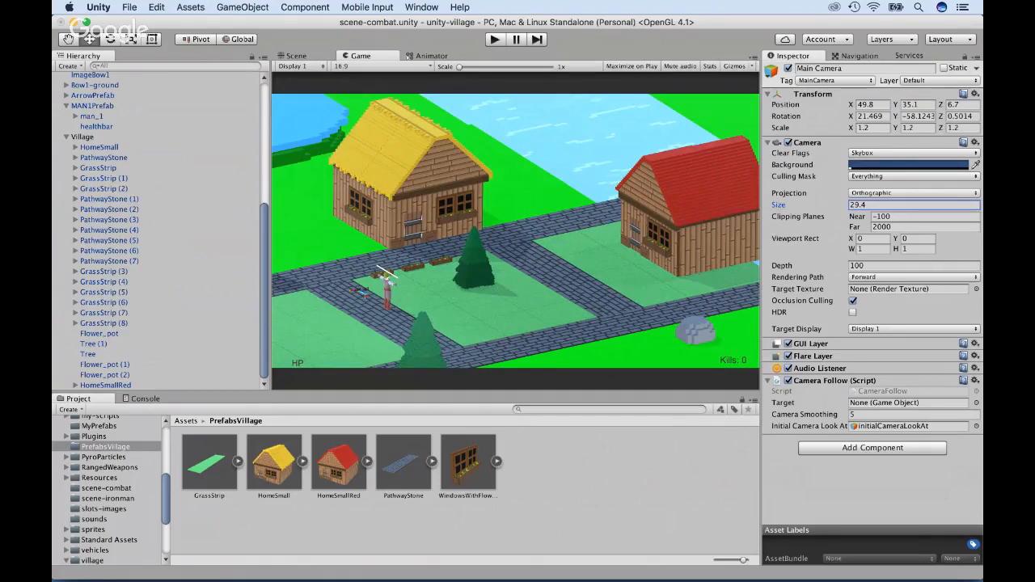
click(66, 136)
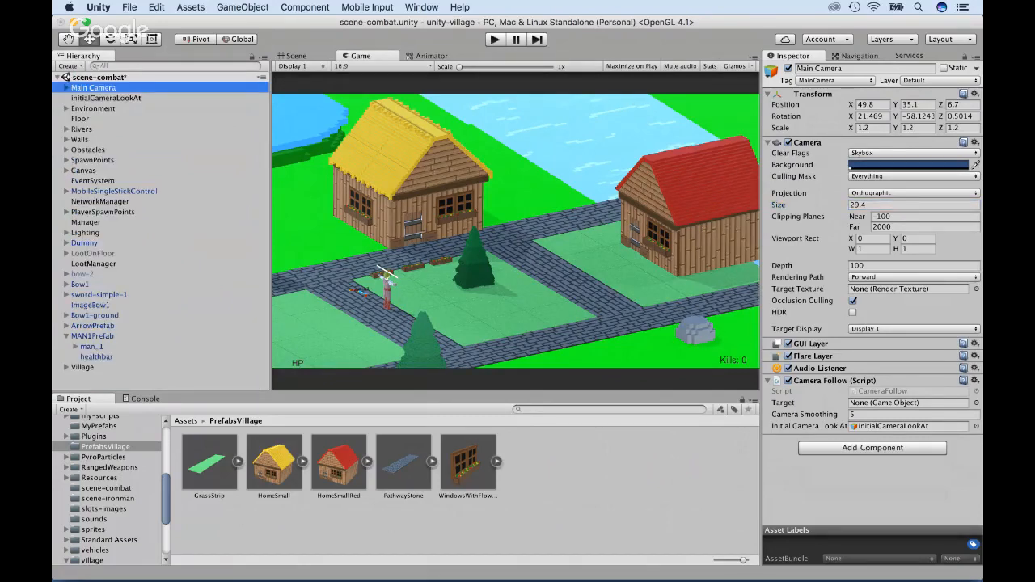
Open the Fences folder within the village assets and select the Fence_Wood_gate_2 model.
scroll(108, 489, down, 3)
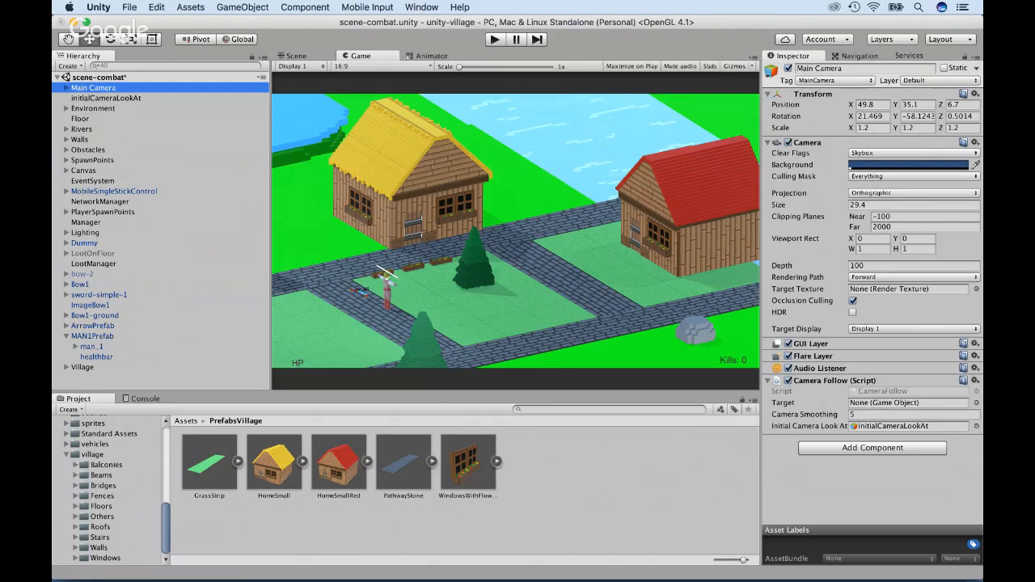
click(92, 454)
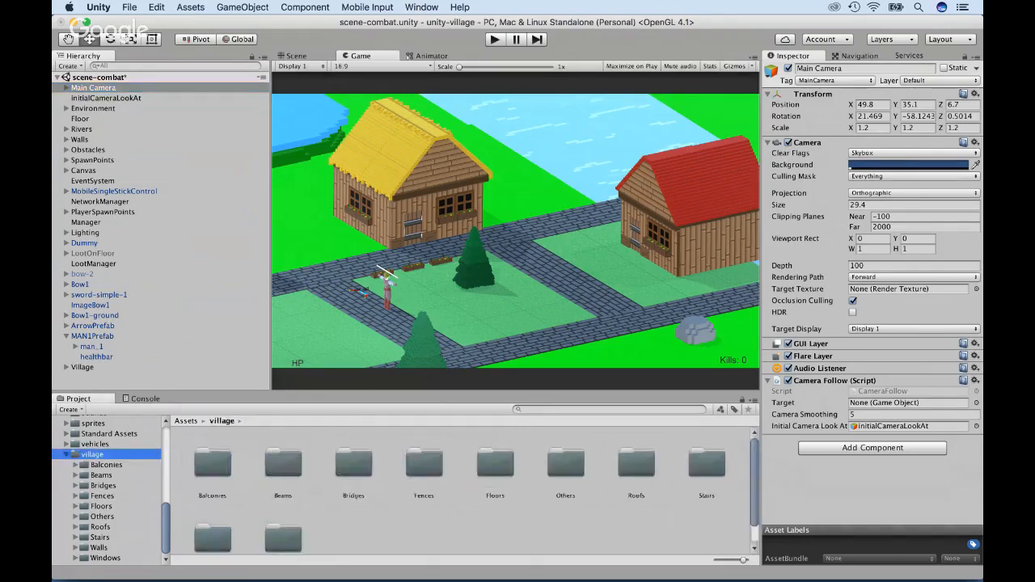
click(101, 506)
click(102, 495)
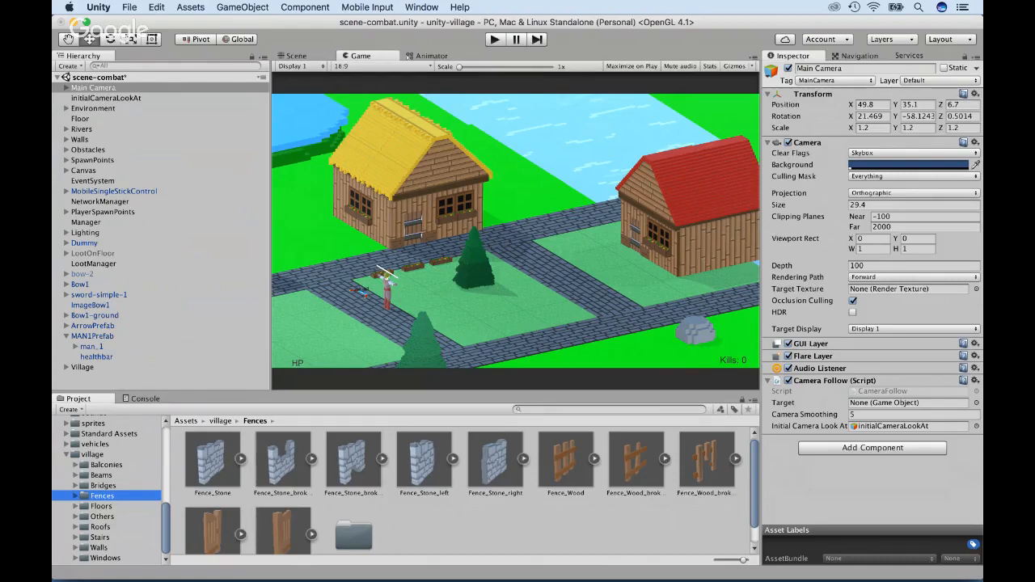
scroll(471, 491, down, 1)
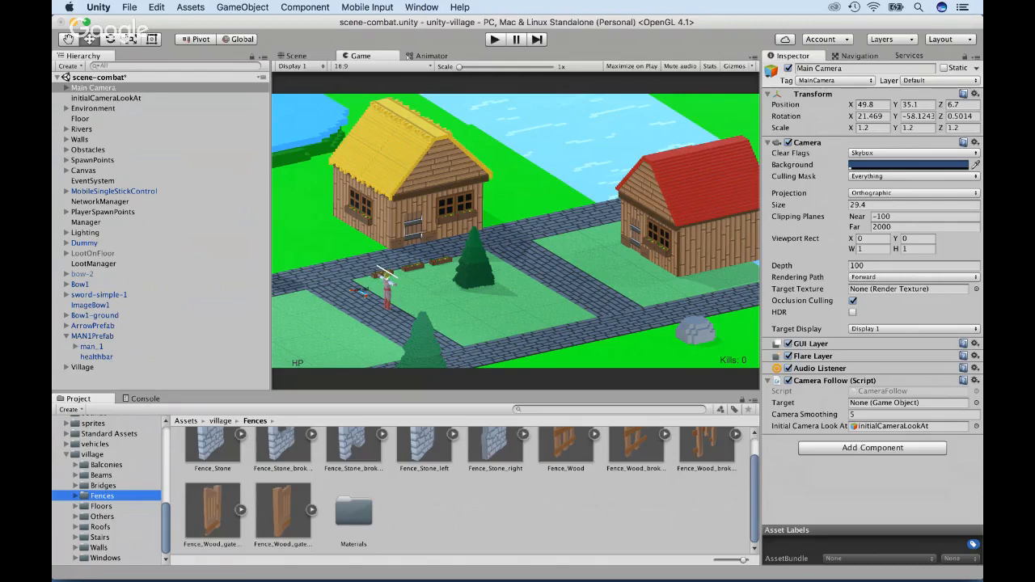
click(283, 511)
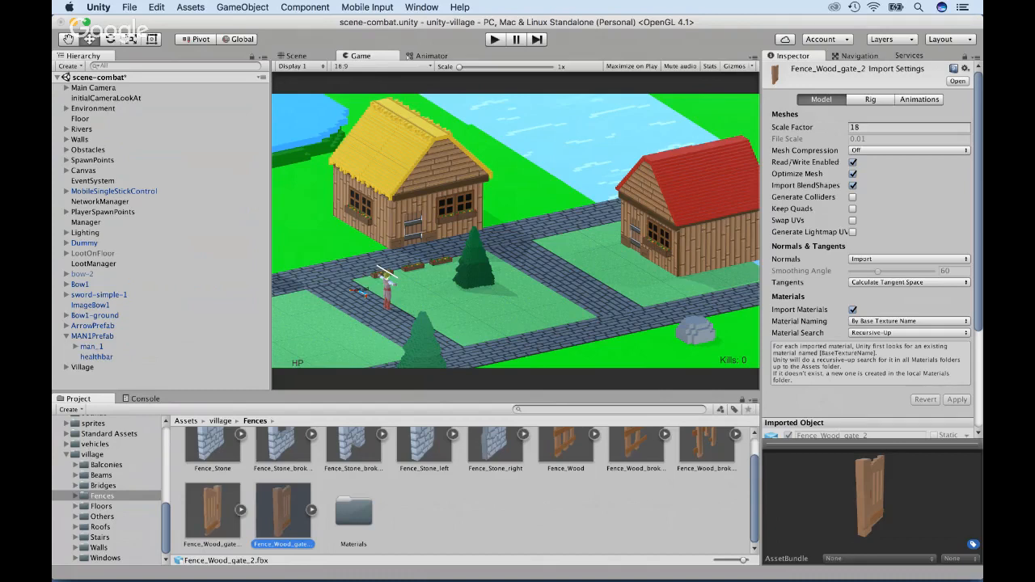
Create an empty game object at the root of the scene and name it Fence.
right_click(96, 375)
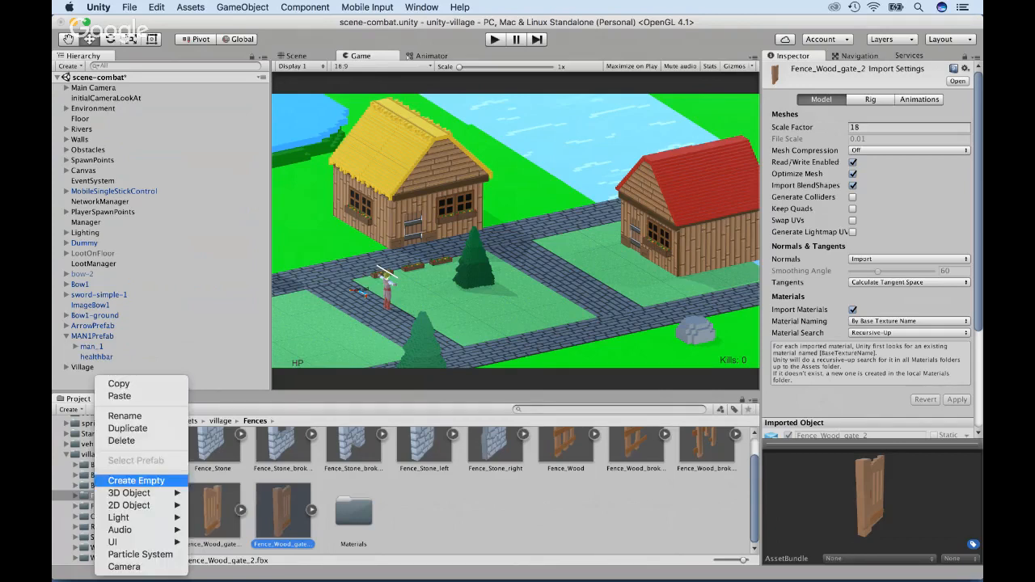
click(136, 480)
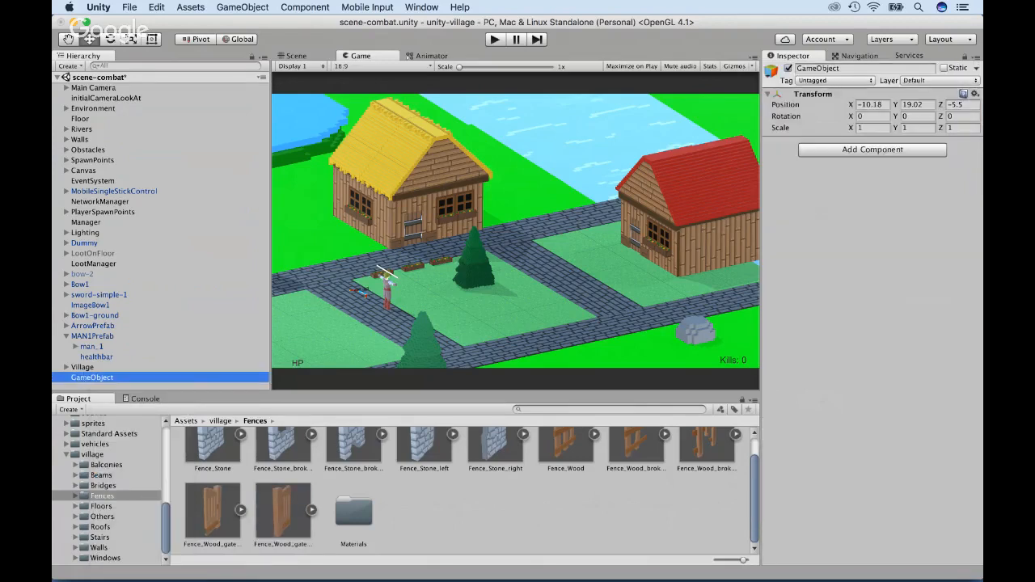
key(Return)
text(Fence)
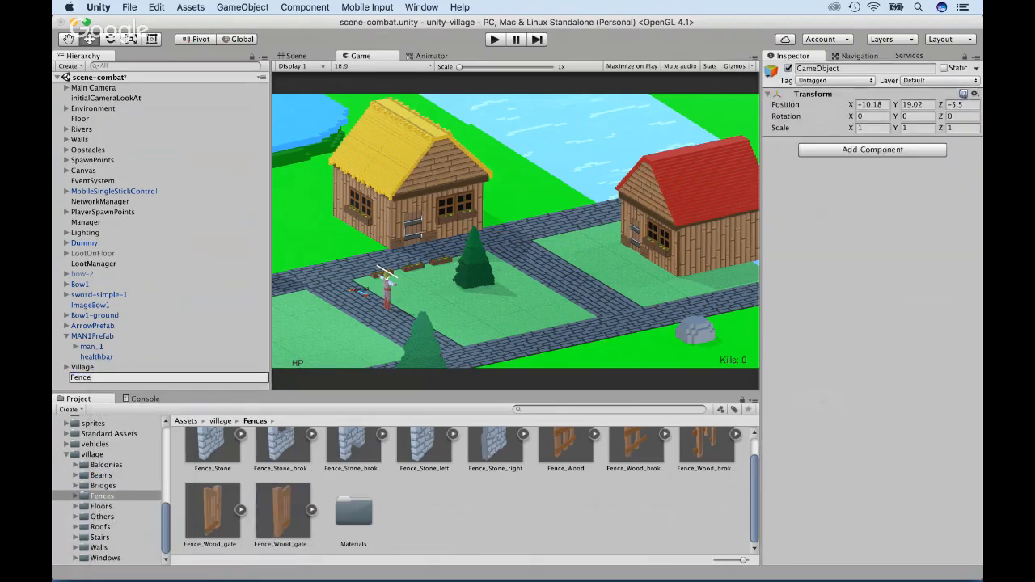
key(Return)
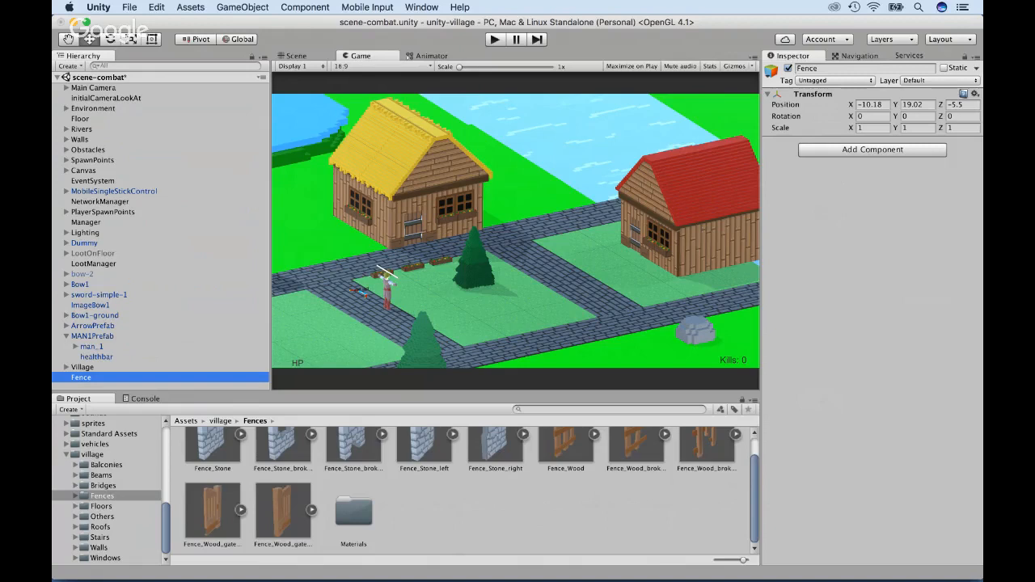
Set the Fence object's X and Y position to 0.
click(872, 105)
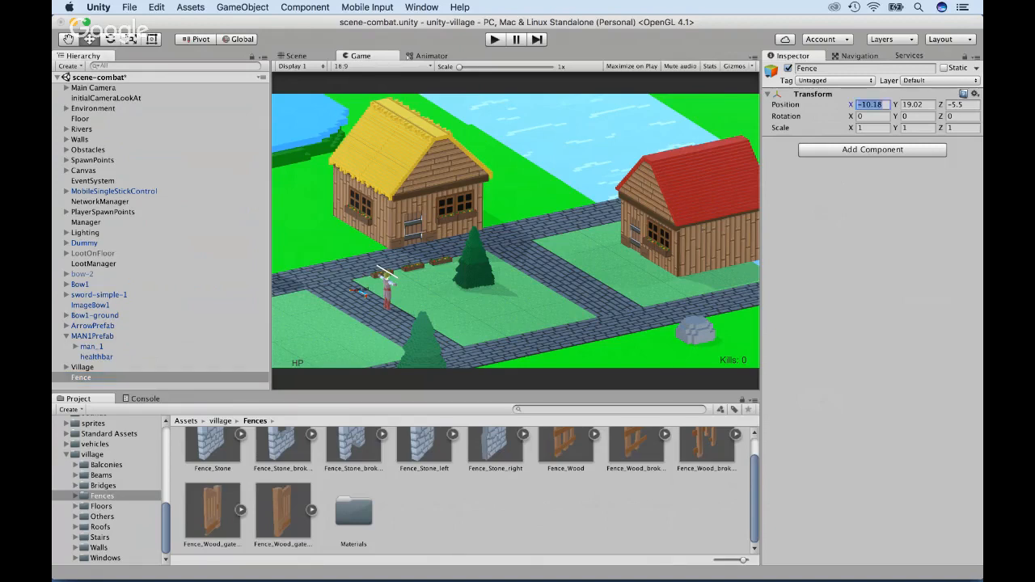
text(0)
key(Tab)
text(0)
key(Tab)
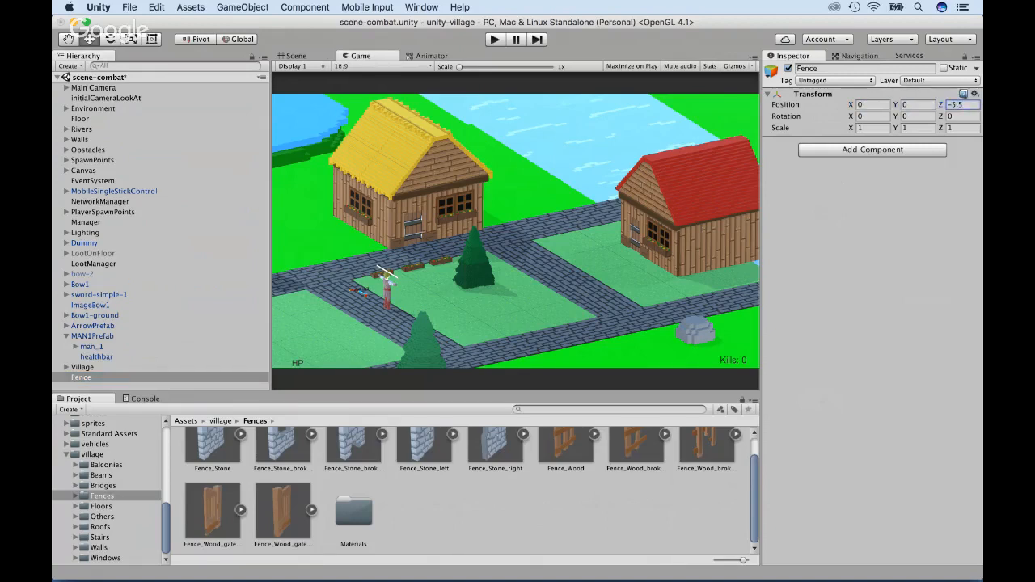
Nest both wooden gate models under Fence and set Fence_Wood_gate_1's position to 0, 0, 0.
drag(283, 513, 98, 364)
click(109, 385)
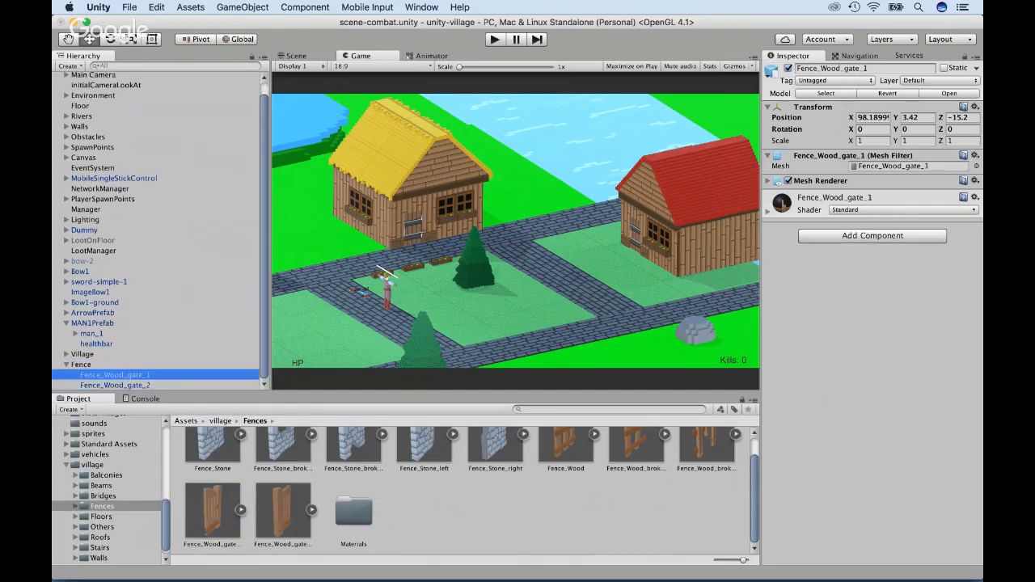
click(869, 118)
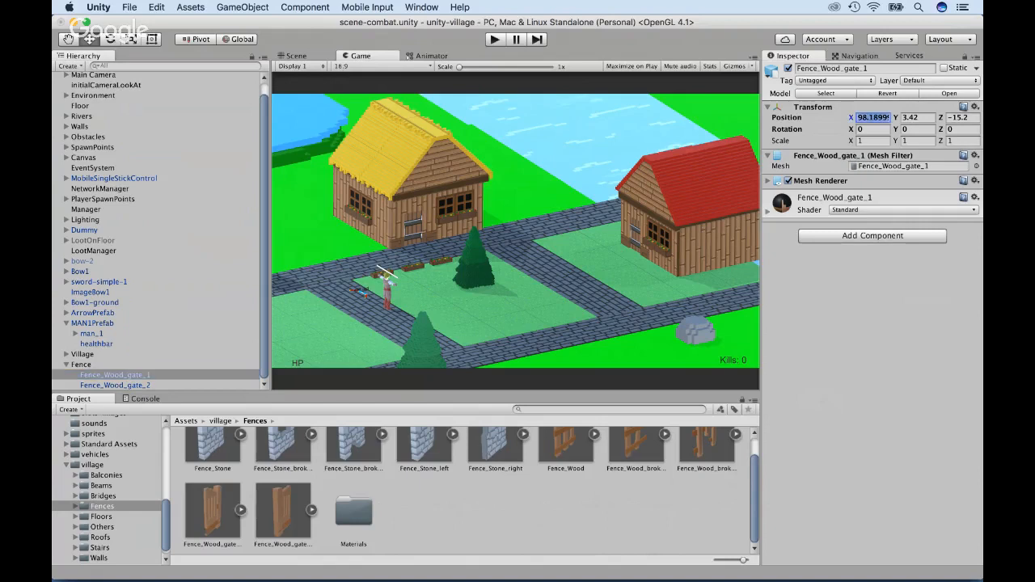
text(0)
key(Tab)
text(0)
key(Tab)
text(0)
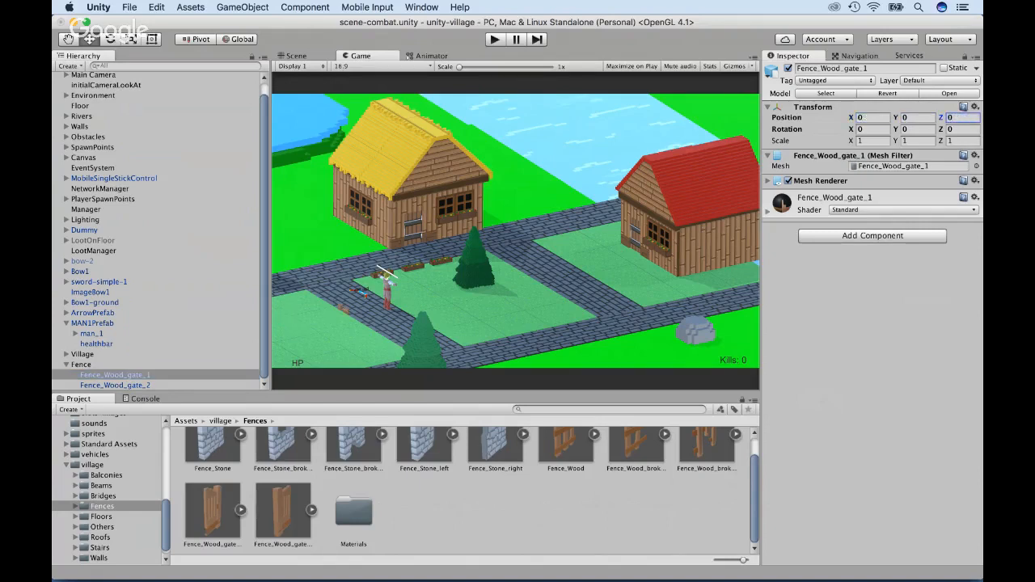
Set Fence_Wood_gate_2's position to 0, 0, 0.
click(115, 385)
click(870, 118)
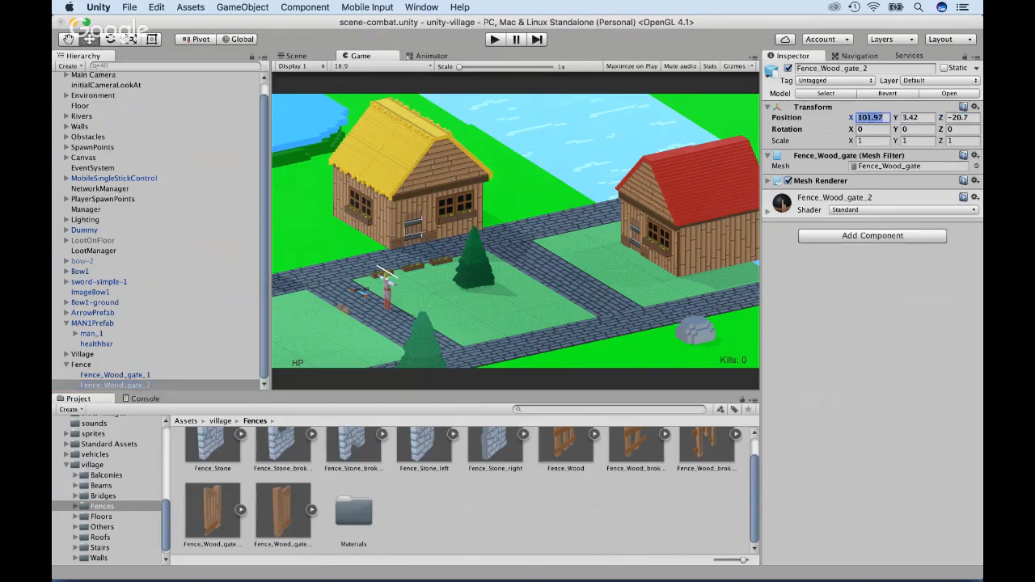
text(0)
key(Tab)
text(0)
key(Tab)
text(0)
Frame the Fence object in the Scene view and raise it to a Y position of about 5.11.
click(81, 365)
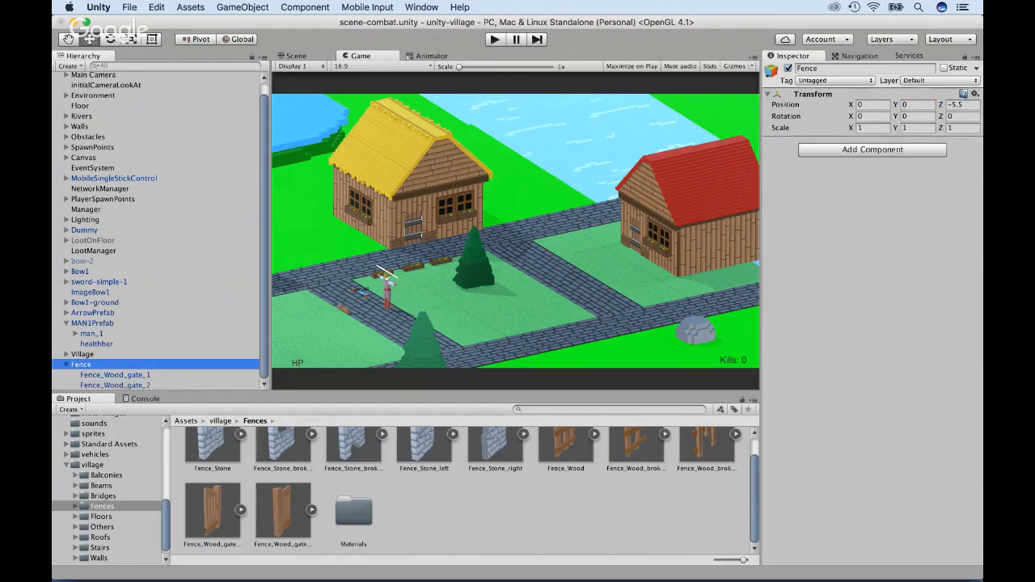
click(296, 56)
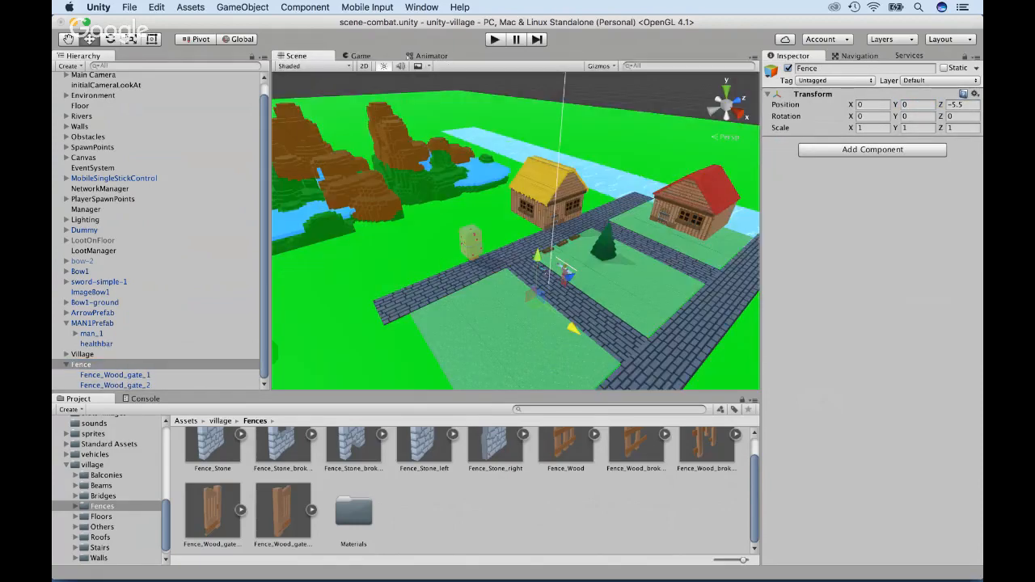
double_click(80, 365)
drag(515, 184, 515, 83)
scroll(515, 230, down, 5)
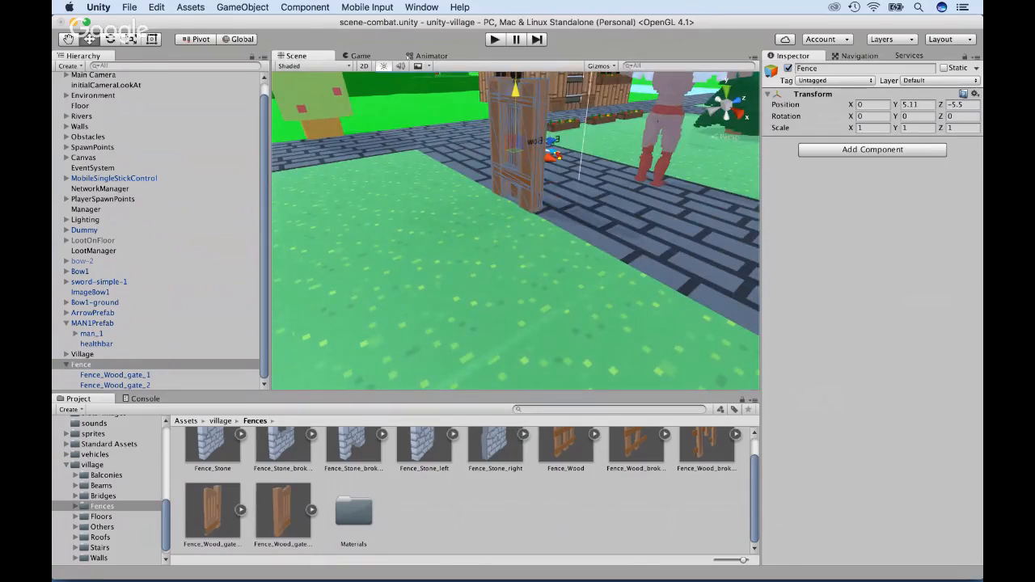
scroll(515, 230, down, 3)
Move Fence_Wood_gate_1 along X to about -3.74 so it stands beside the other gate half.
click(114, 375)
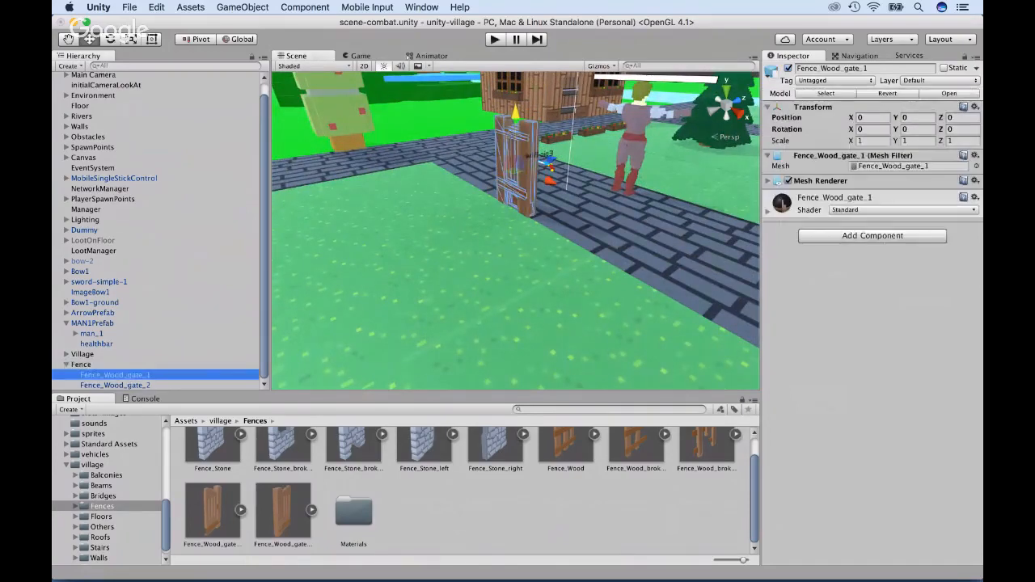
drag(550, 179, 518, 167)
scroll(517, 167, down, 3)
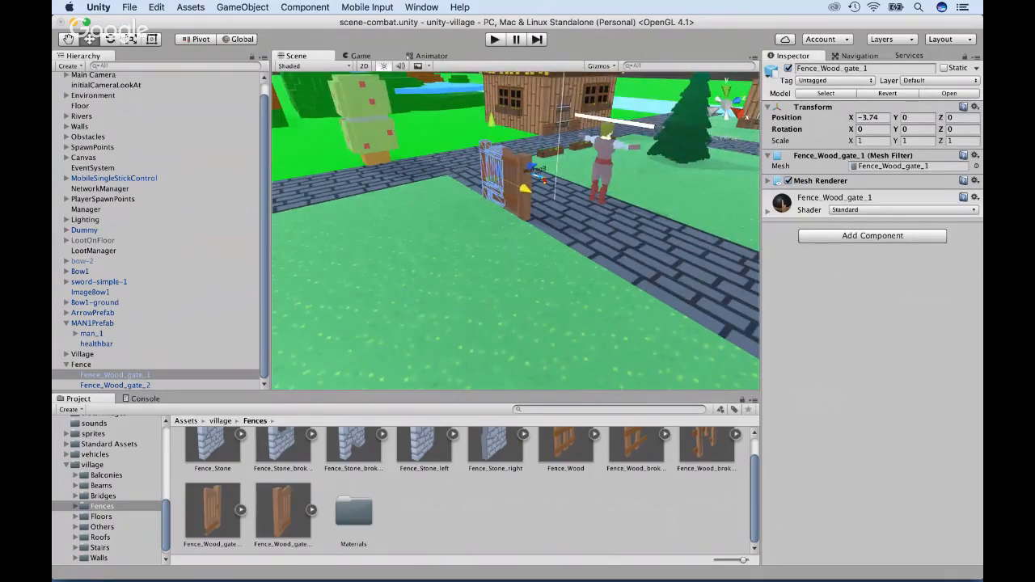
Add the Fence_Wood, Fence_Wood_broken_1 and Fence_Wood_broken_2 models to the scene hierarchy below the Fence group.
click(80, 364)
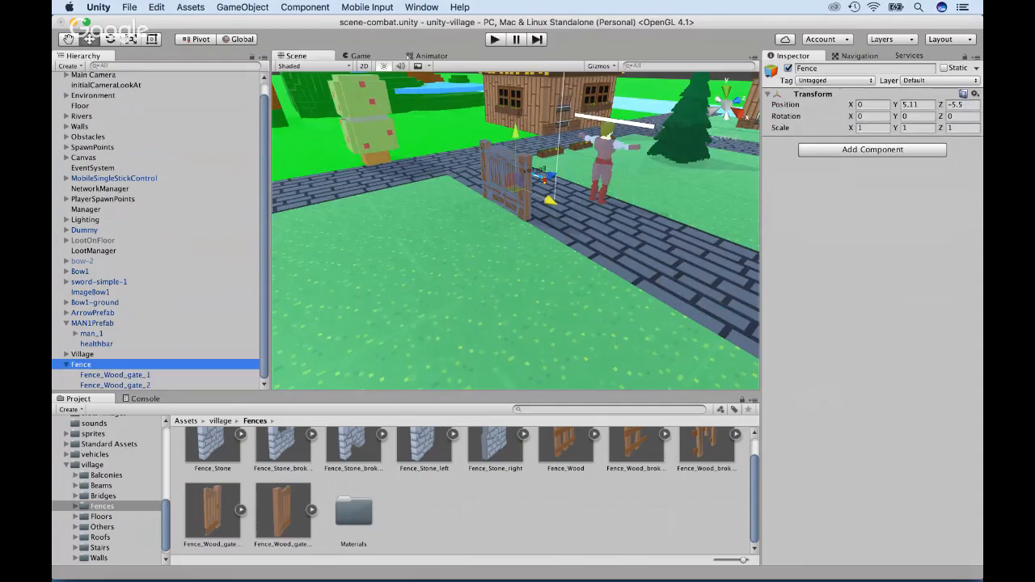
alt+drag(486, 250, 659, 202)
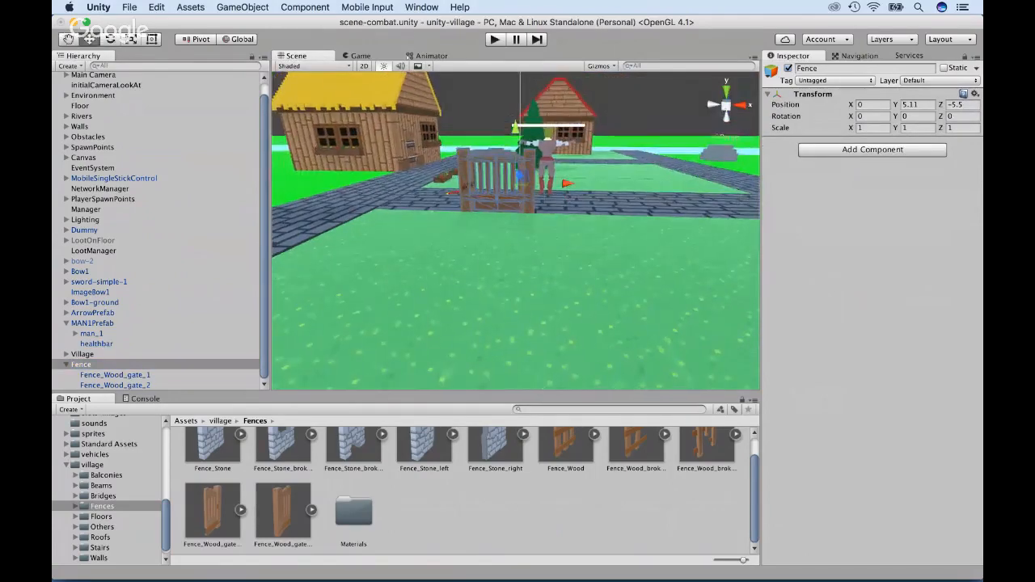
scroll(469, 489, up, 2)
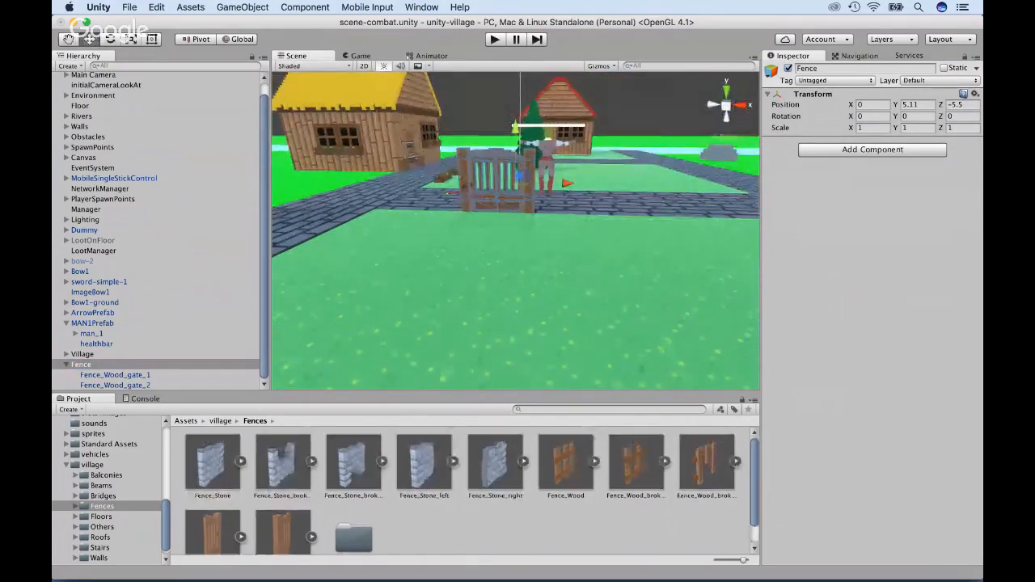
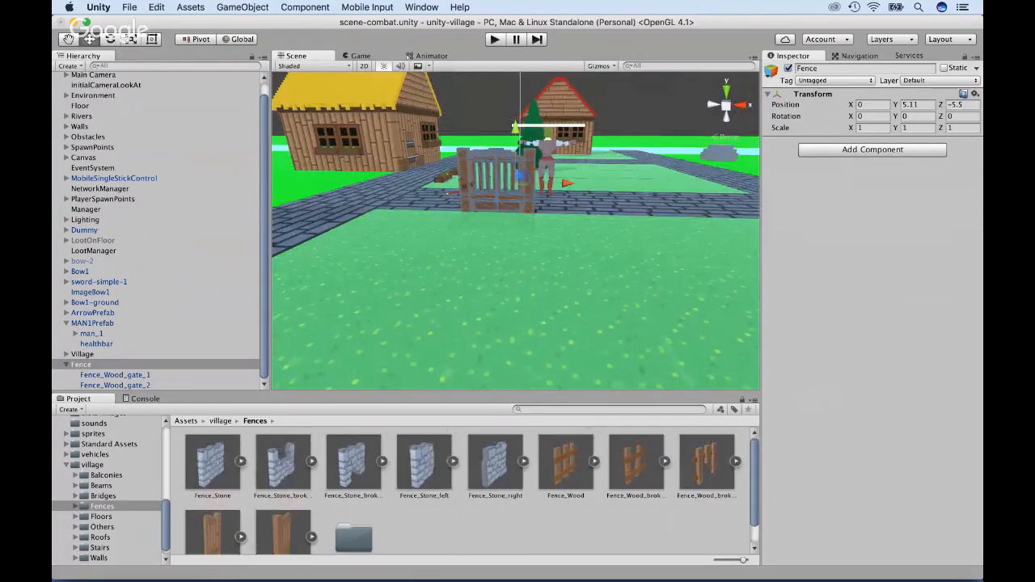
drag(565, 460, 78, 365)
drag(636, 461, 113, 363)
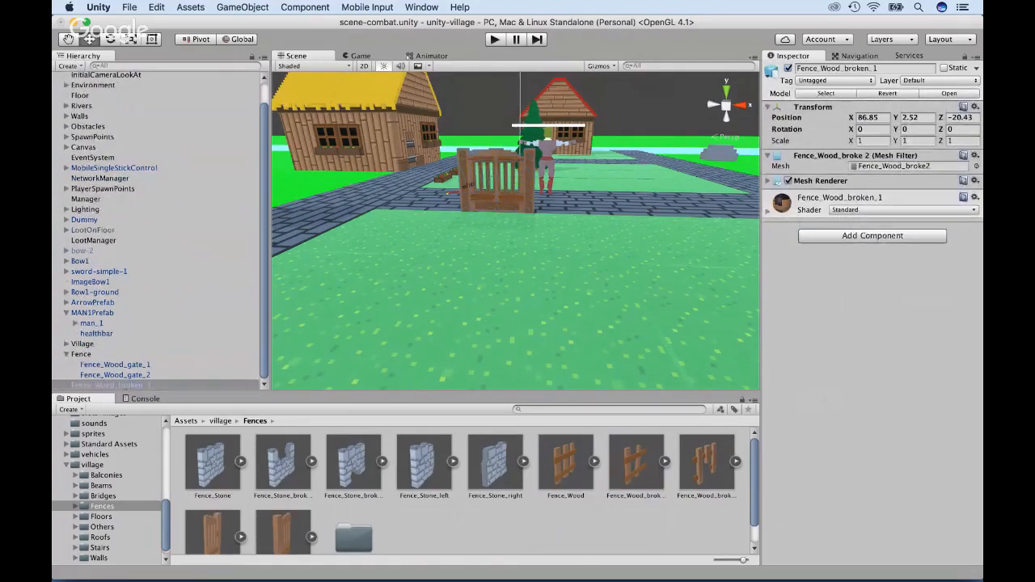
drag(706, 461, 95, 354)
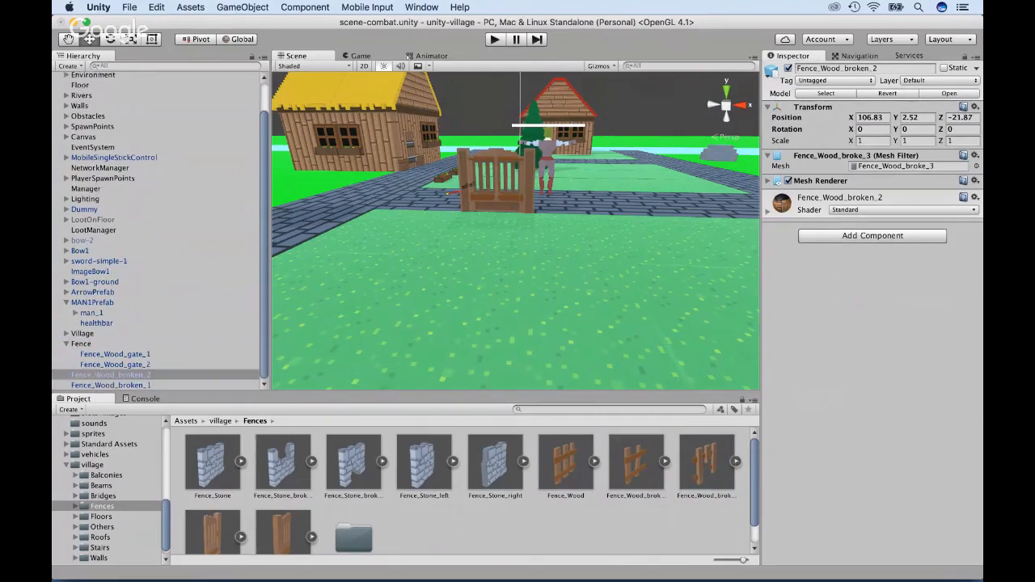
drag(566, 461, 96, 348)
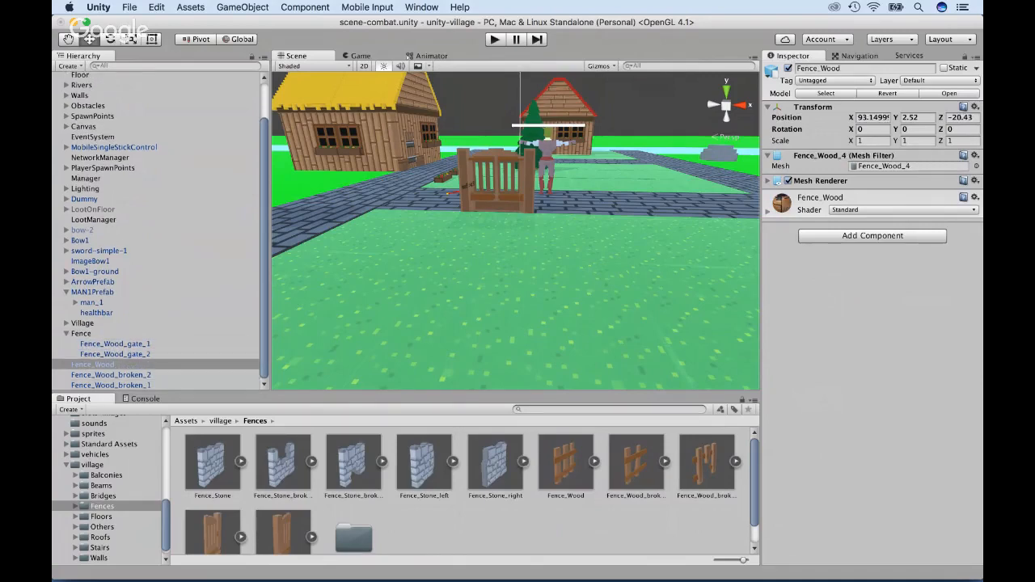
Set Fence_Wood's position to 0, 0, 0.
click(874, 118)
text(0)
key(Tab)
text(0)
key(Tab)
text(0)
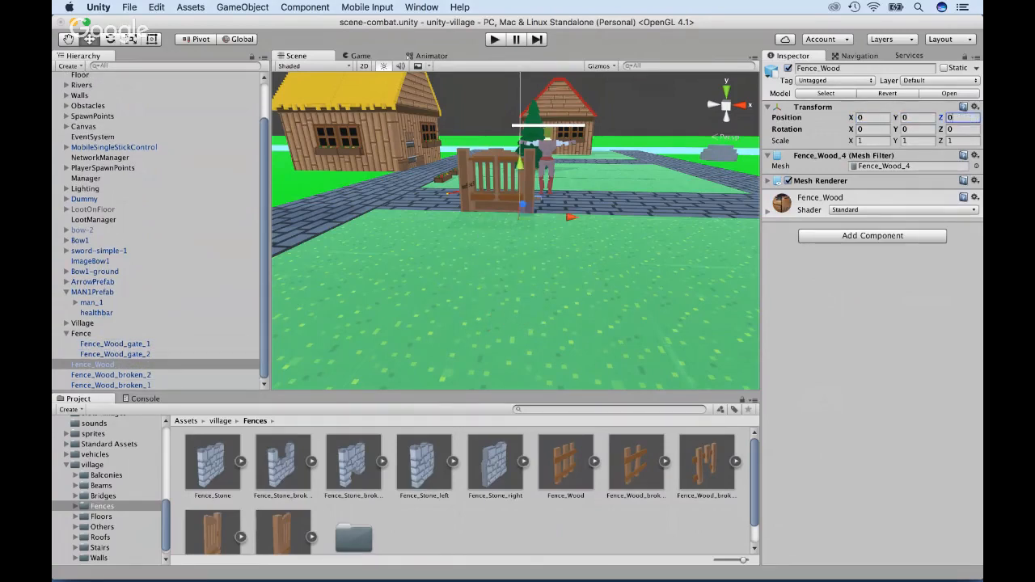
Set Fence_Wood_broken_2's position to 0, 0, 0.
click(111, 376)
click(873, 118)
text(0)
key(Tab)
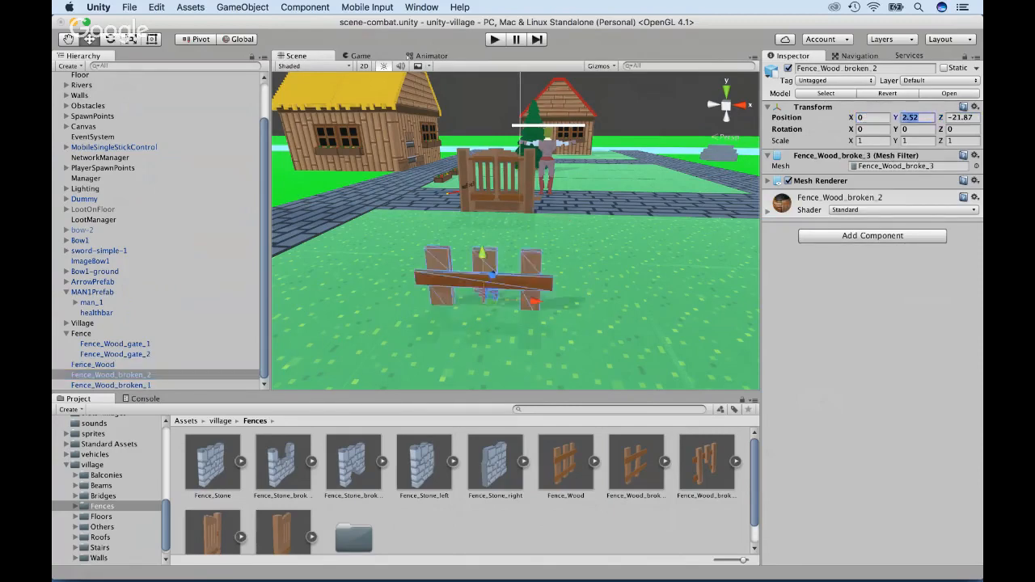
text(0)
key(Tab)
text(0)
Set Fence_Wood_broken_1's Y and Z position to 0.
click(110, 385)
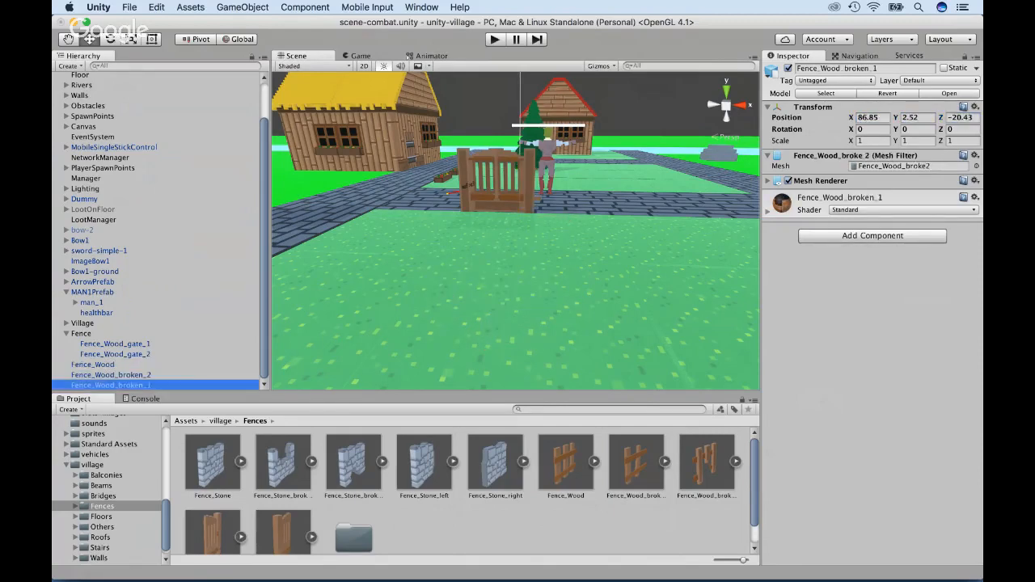
click(872, 118)
key(Tab)
text(0)
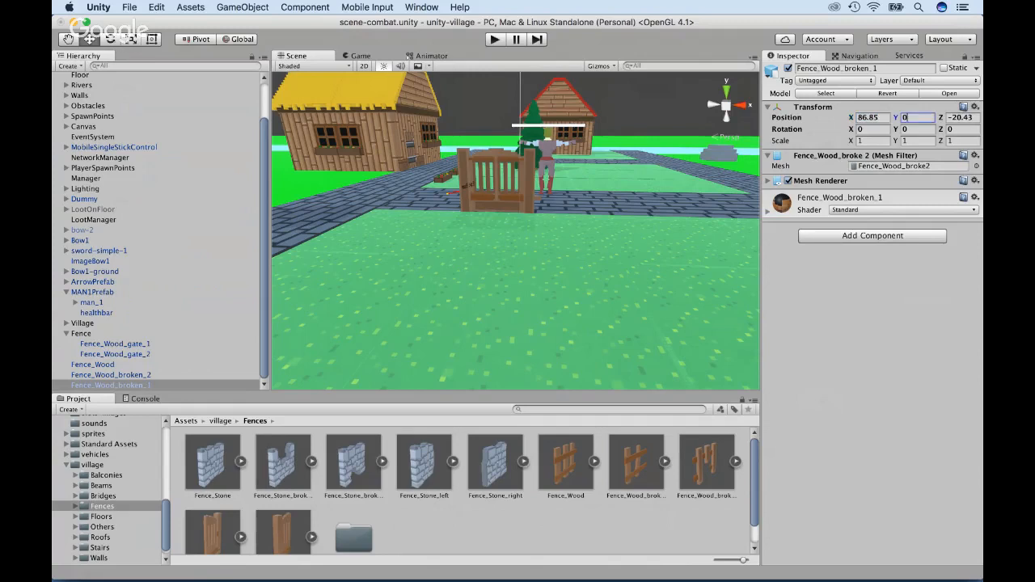
key(Tab)
text(0)
Move Fence_Wood beside the gate, to about 5.95 in X and 5.13 in Y.
click(93, 365)
drag(570, 217, 619, 219)
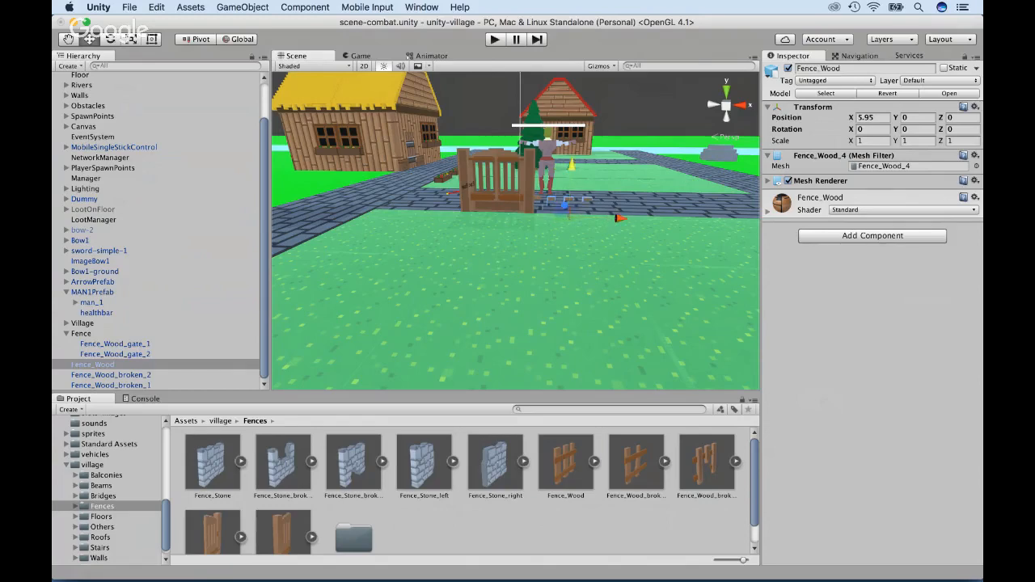
drag(572, 166, 408, 134)
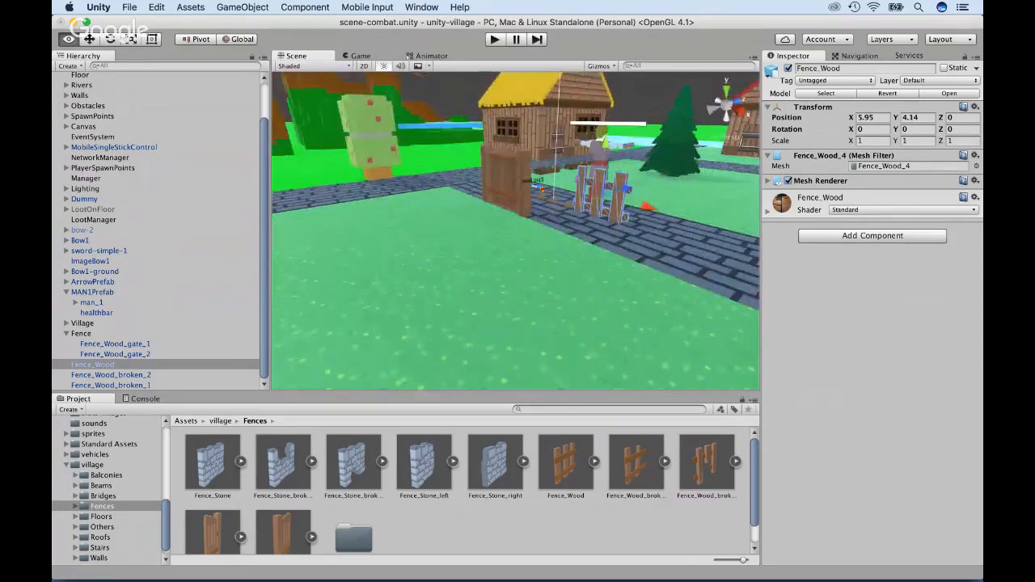
mouse_move(566, 162)
alt+mouse_down()
mouse_move(405, 165)
mouse_move(554, 166)
alt+mouse_up()
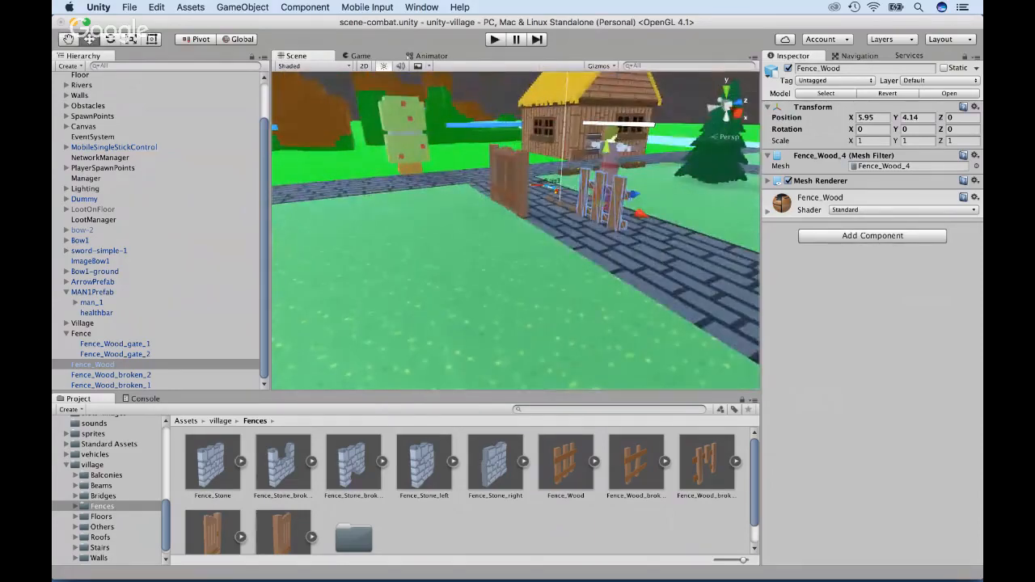
drag(609, 147, 608, 133)
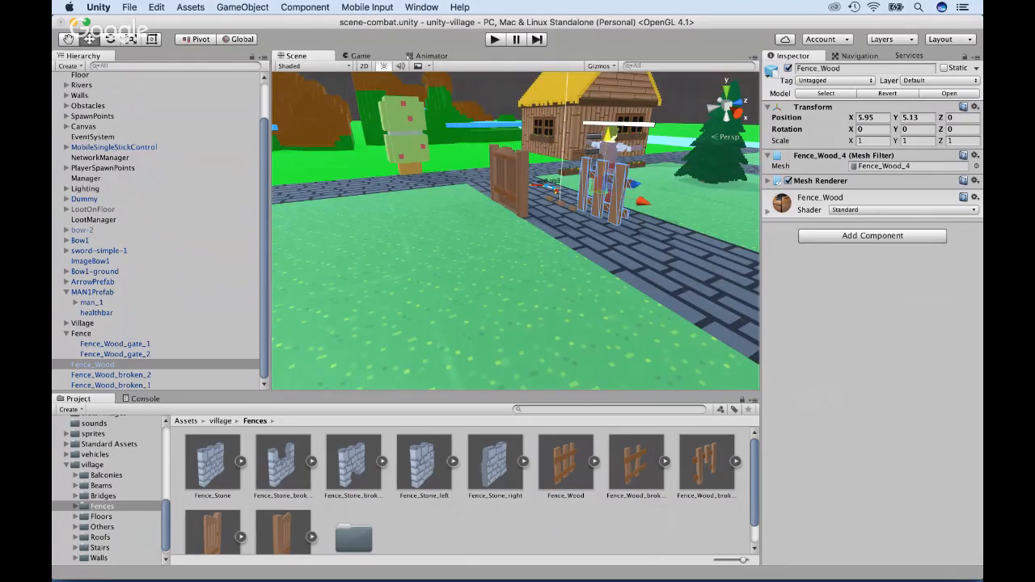
Move Fence_Wood against the gate post in line with the gate, to about 4.98 in X, 4.48 in Y and -5.65 in Z.
drag(635, 185, 585, 191)
drag(548, 146, 712, 122)
key(f)
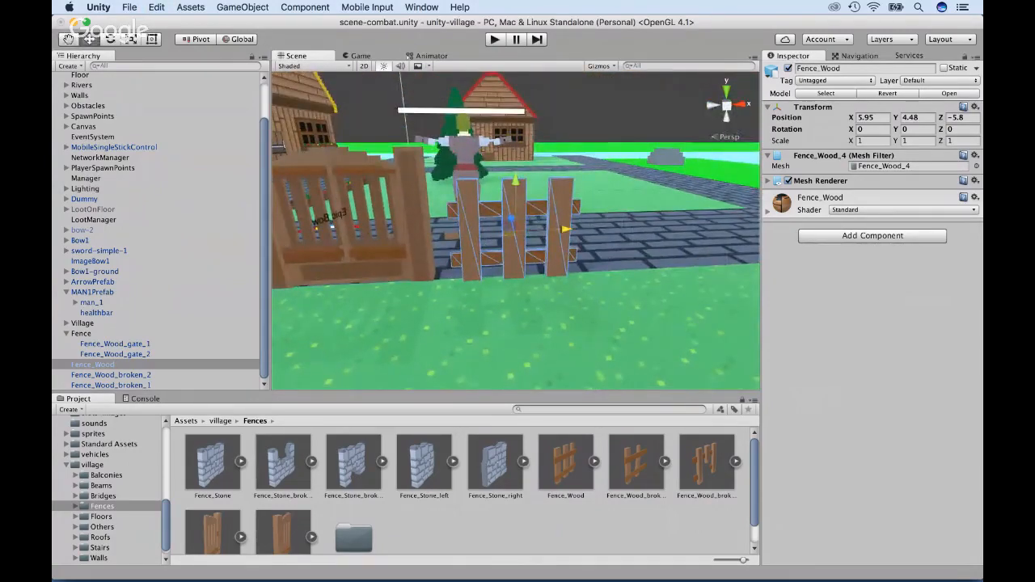
drag(563, 229, 188, 280)
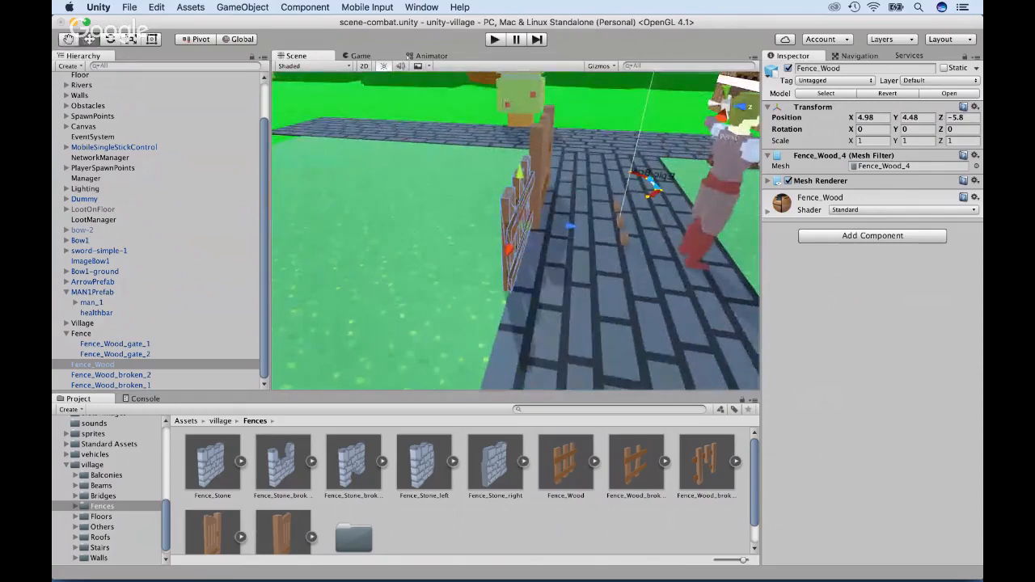
drag(571, 226, 575, 226)
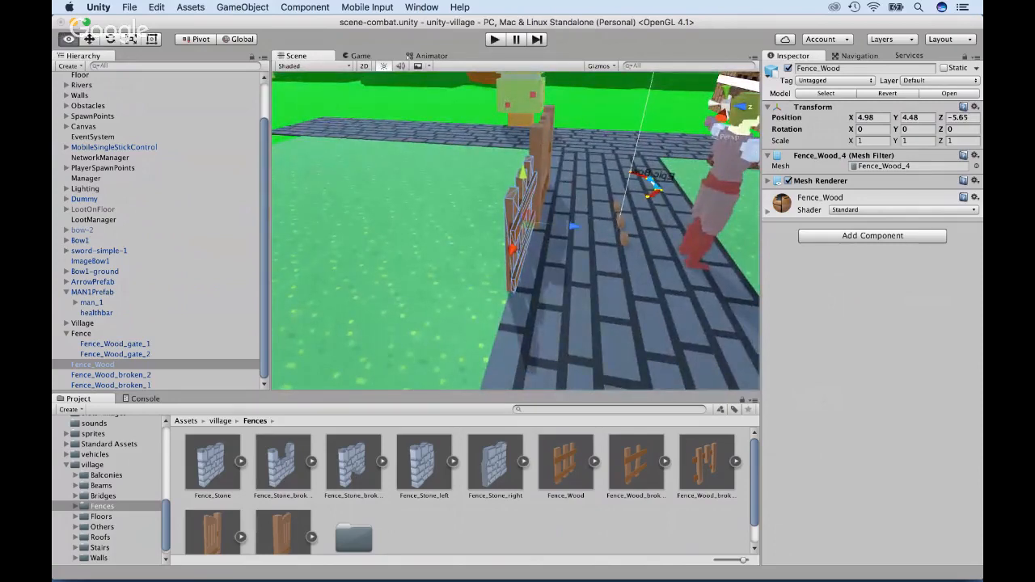
Move Fence_Wood_broken_2 past the free end of Fence_Wood, to about 12.4 in X, 4.47 in Y and -5.51 in Z.
click(110, 375)
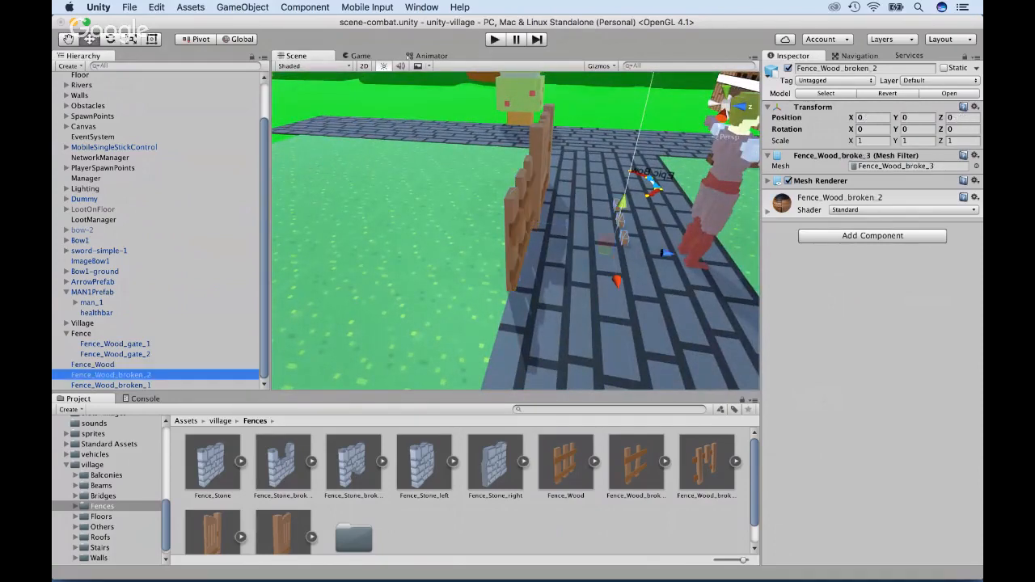
drag(621, 202, 641, 119)
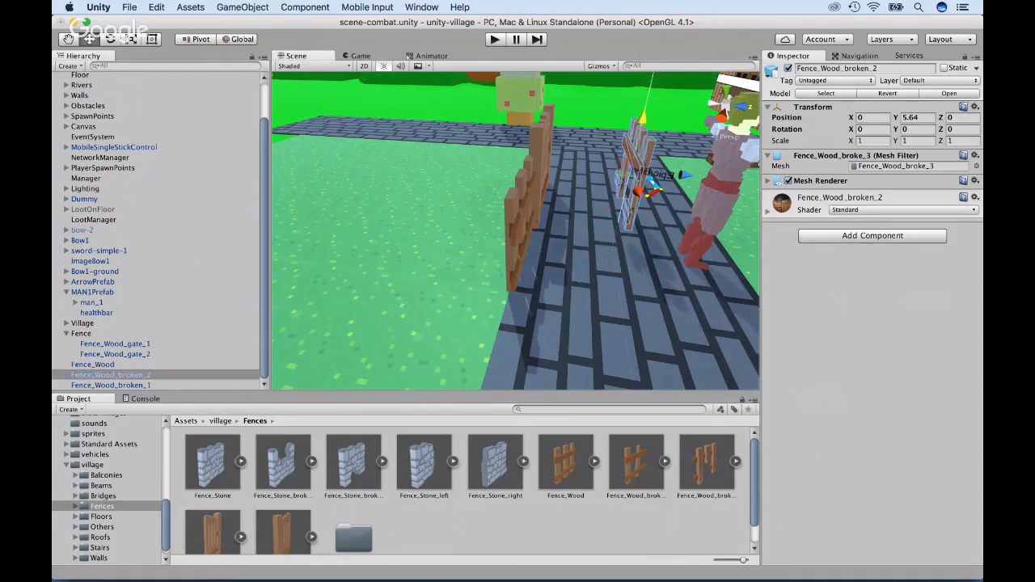
drag(685, 175, 591, 169)
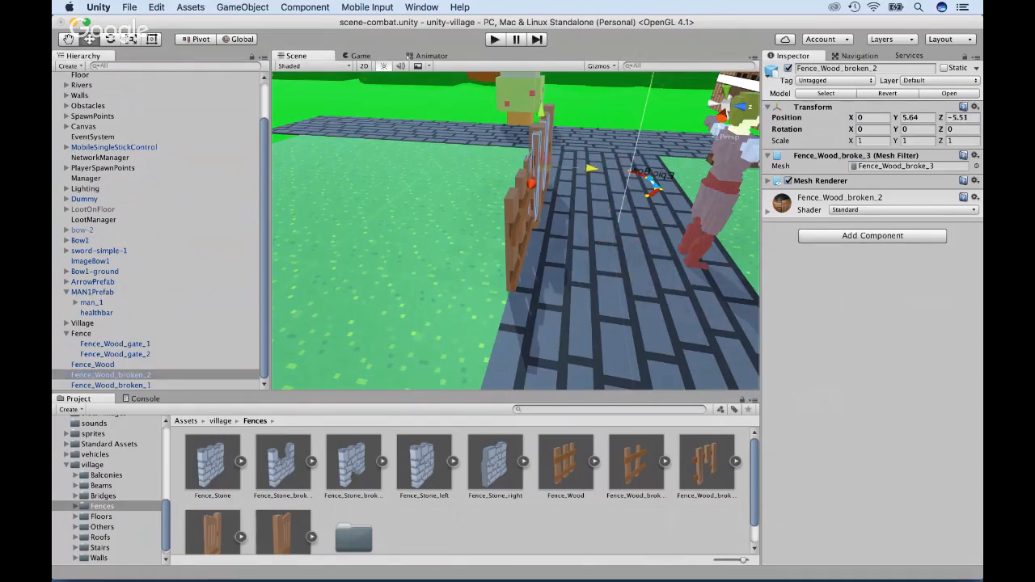
drag(531, 183, 732, 330)
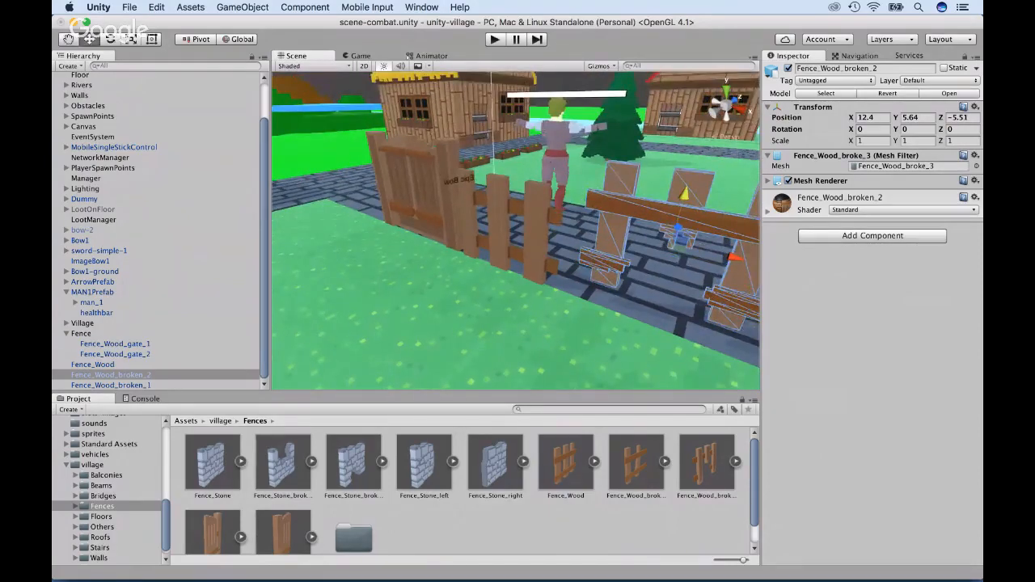
drag(683, 195, 675, 225)
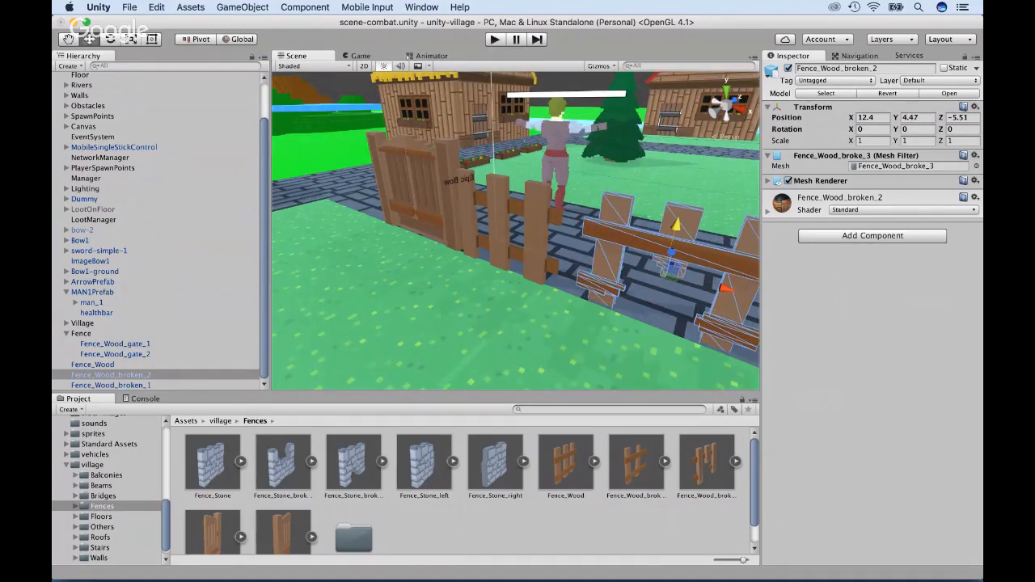
Slide Fence_Wood_broken_2 up against Fence_Wood at about 10.83 in X and align it with the fence line at about -5.51 in Z.
alt+drag(675, 271, 323, 255)
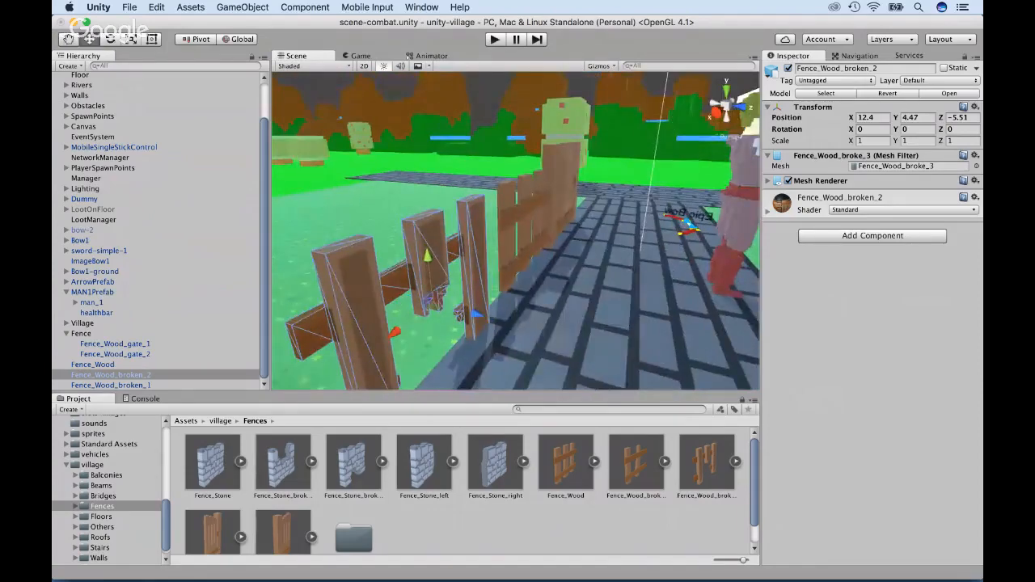
drag(476, 315, 473, 313)
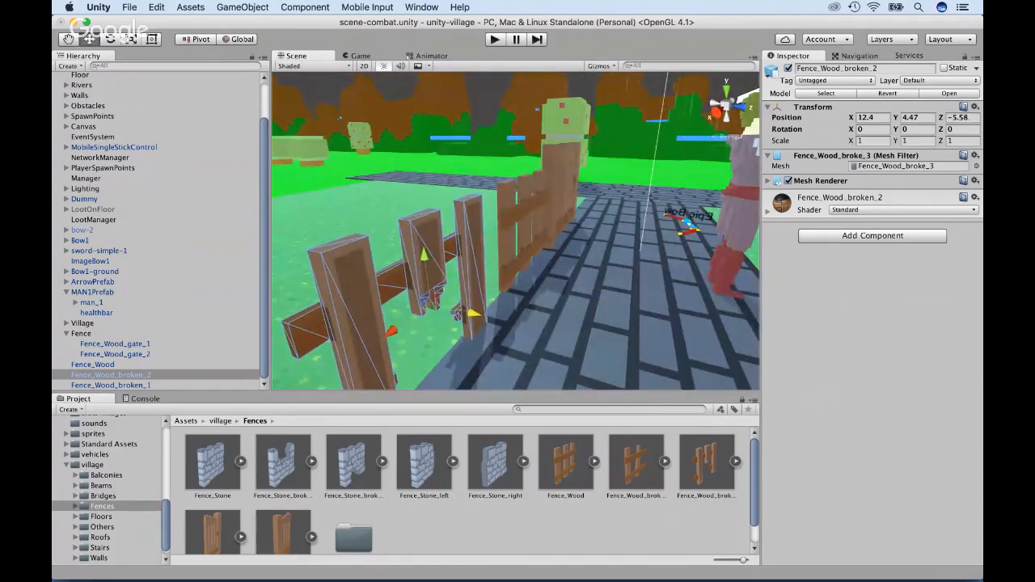
drag(391, 331, 828, 252)
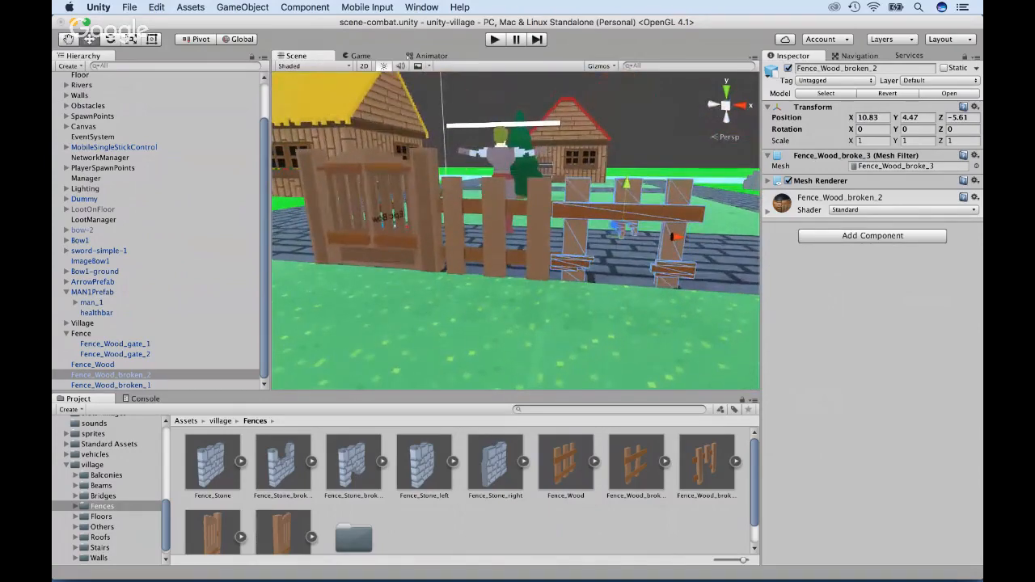
alt+drag(502, 243, 591, 339)
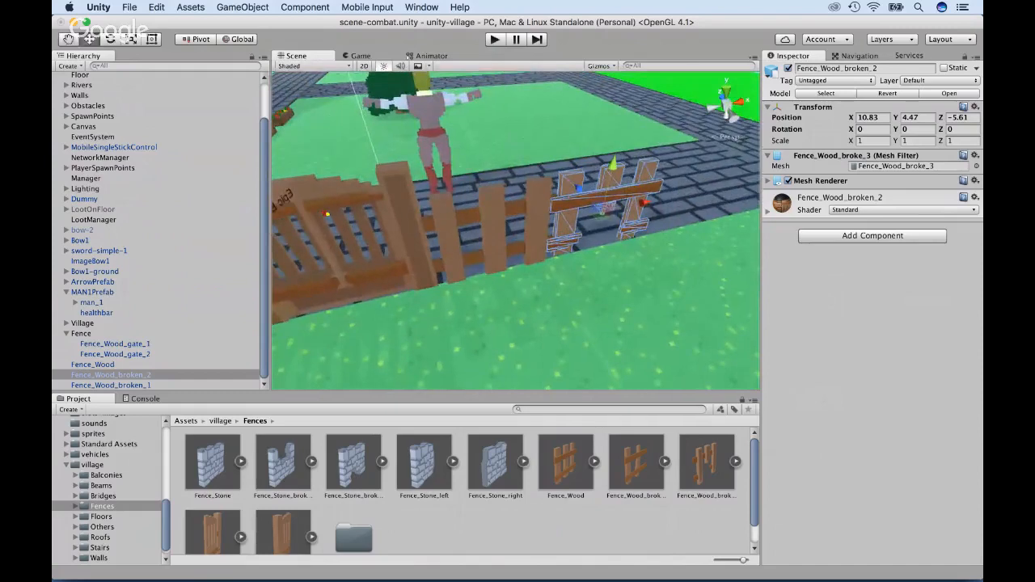
drag(580, 188, 578, 189)
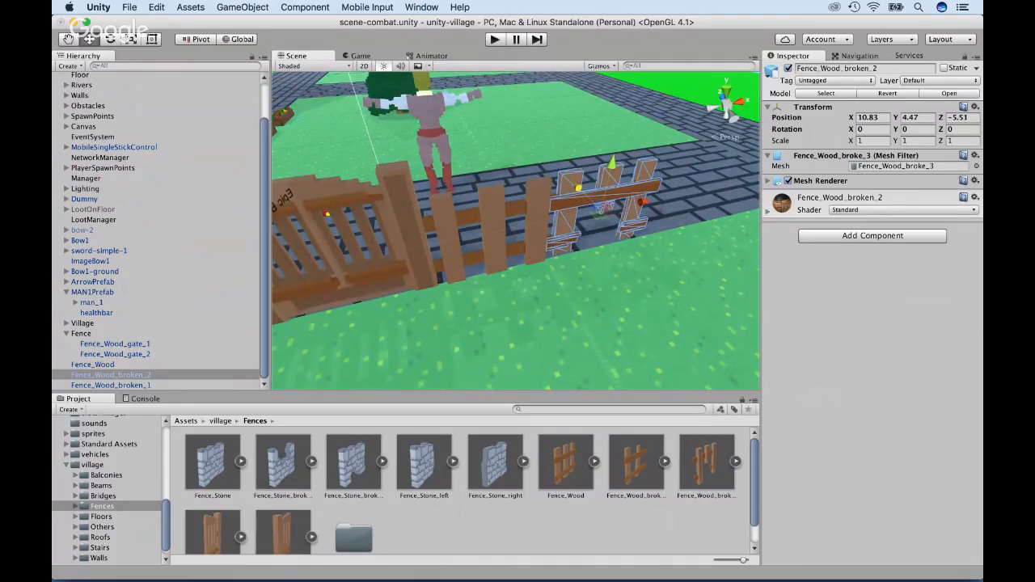
Set Fence_Wood_broken_2's Y rotation to 180, after trying 90, so that its other side faces the grass.
key(q)
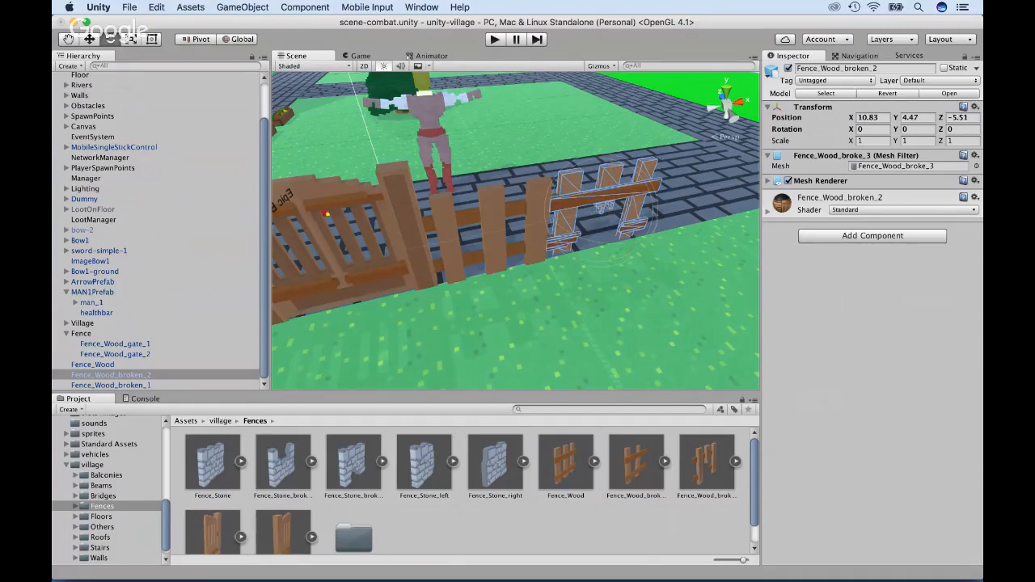
click(917, 129)
text(90)
key(Return)
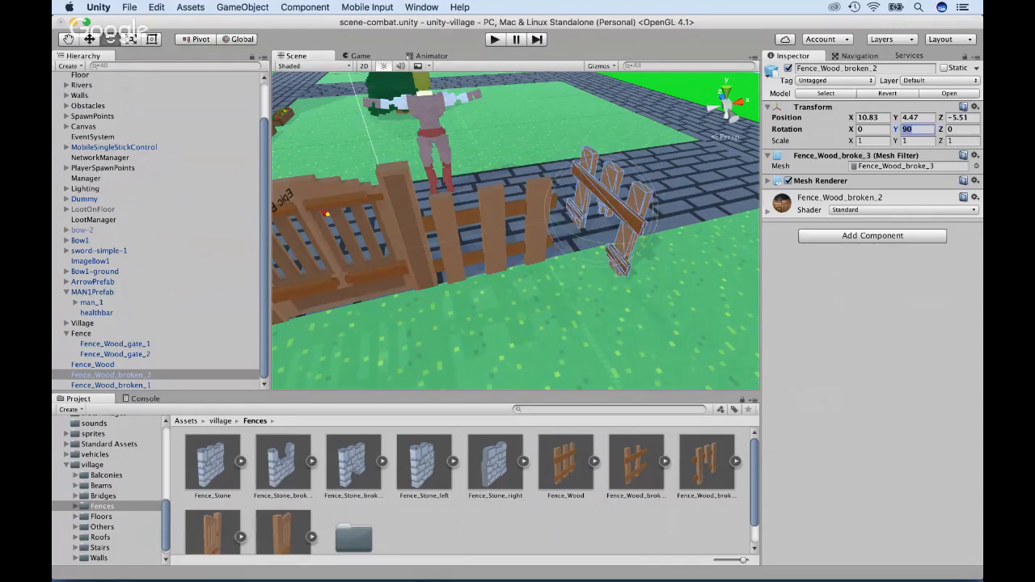
text(180)
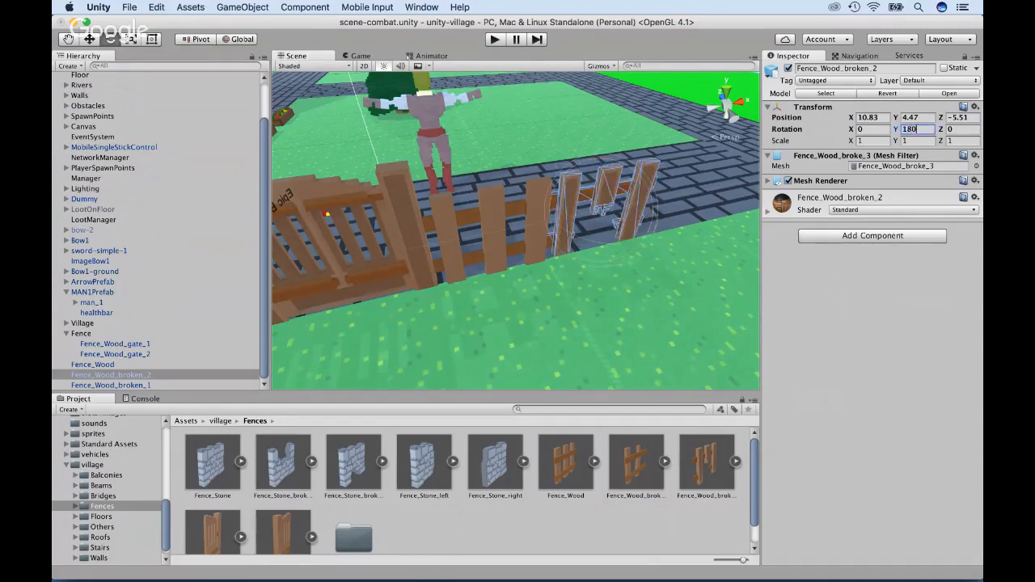
click(607, 267)
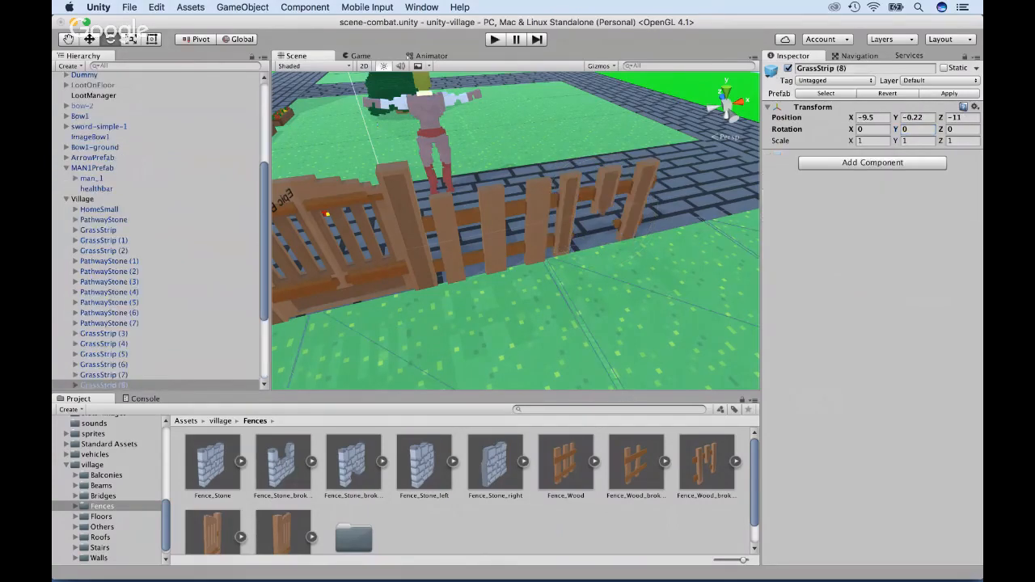
click(611, 233)
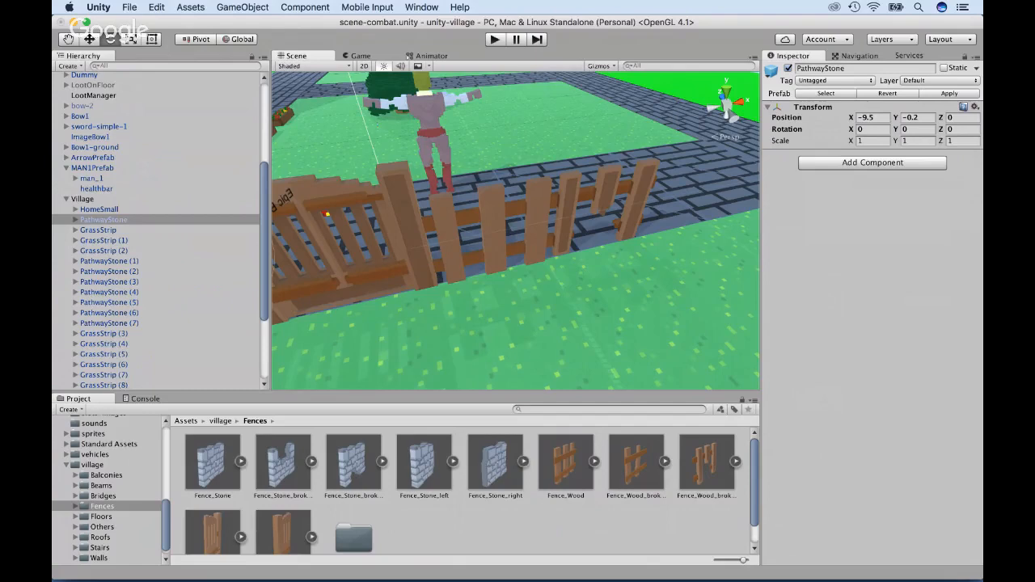
Set Fence_Wood_broken_1's X position to 0.
scroll(157, 227, down, 5)
click(111, 385)
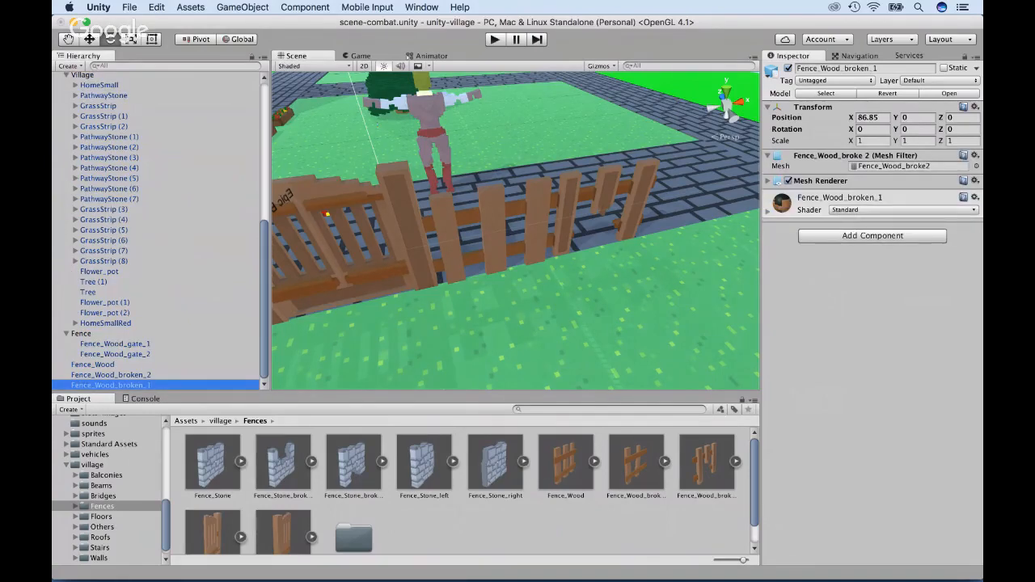
key(f)
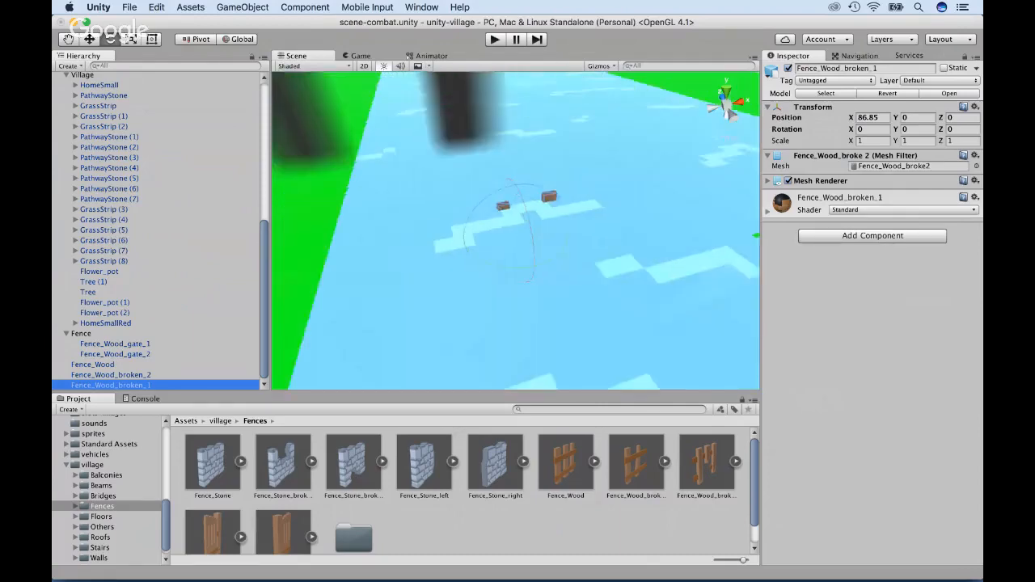
scroll(516, 229, down, 10)
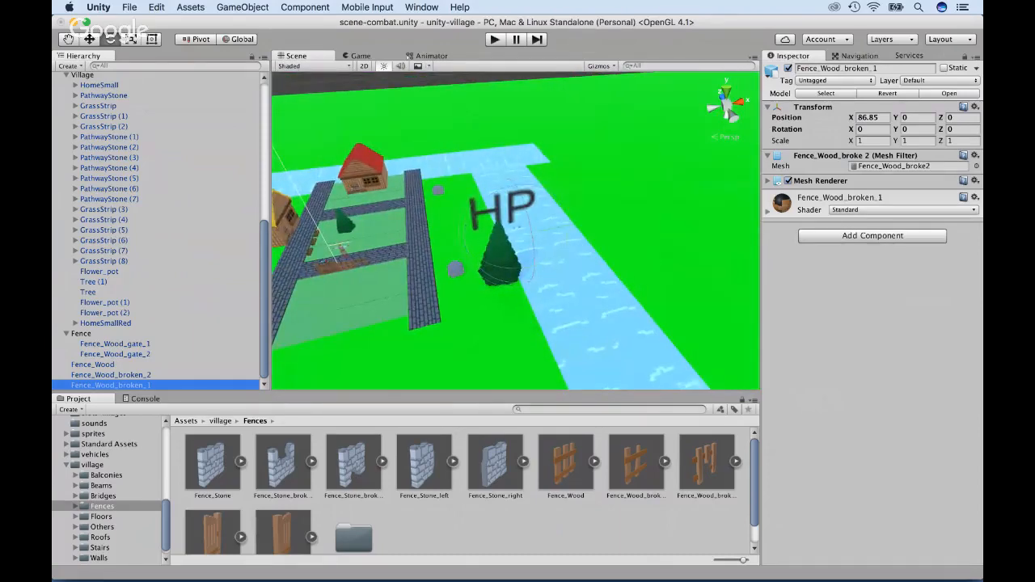
click(871, 118)
text(0)
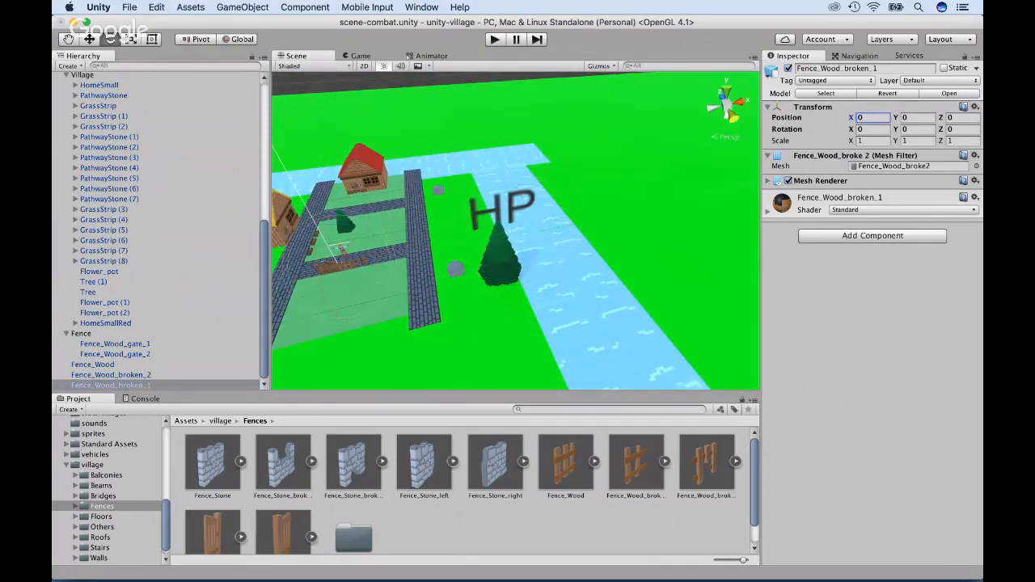
Raise Fence_Wood_broken_1 to about 5.16 in Y and move it to the gate's open side, about -8.6 in X and -5.9 in Z.
click(111, 385)
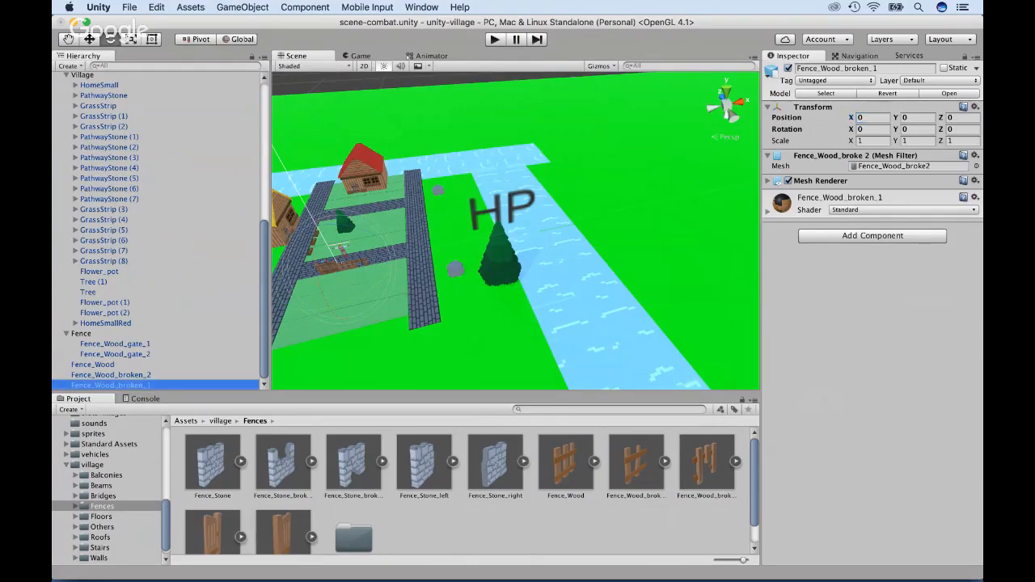
key(f)
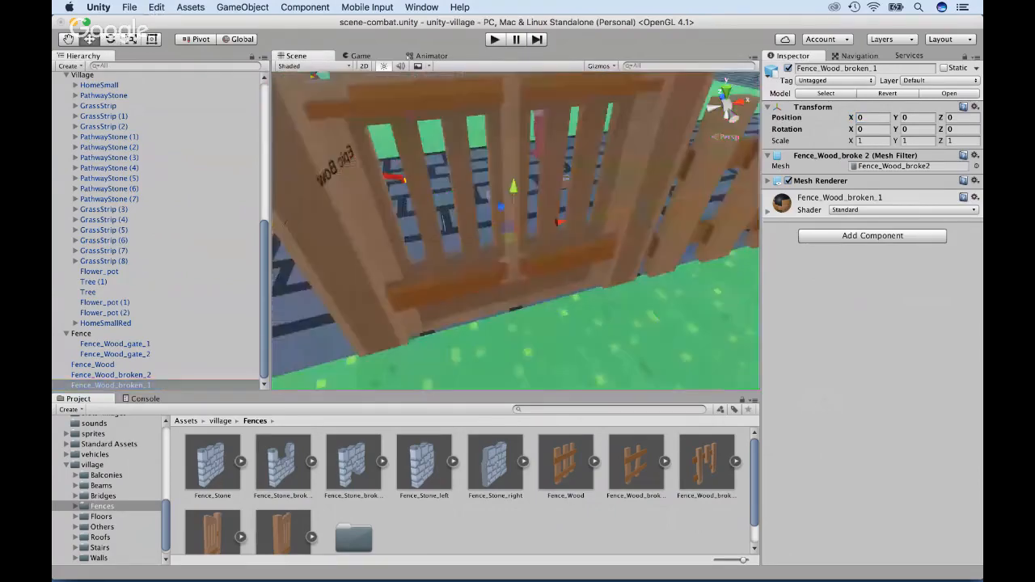
drag(515, 187, 515, 41)
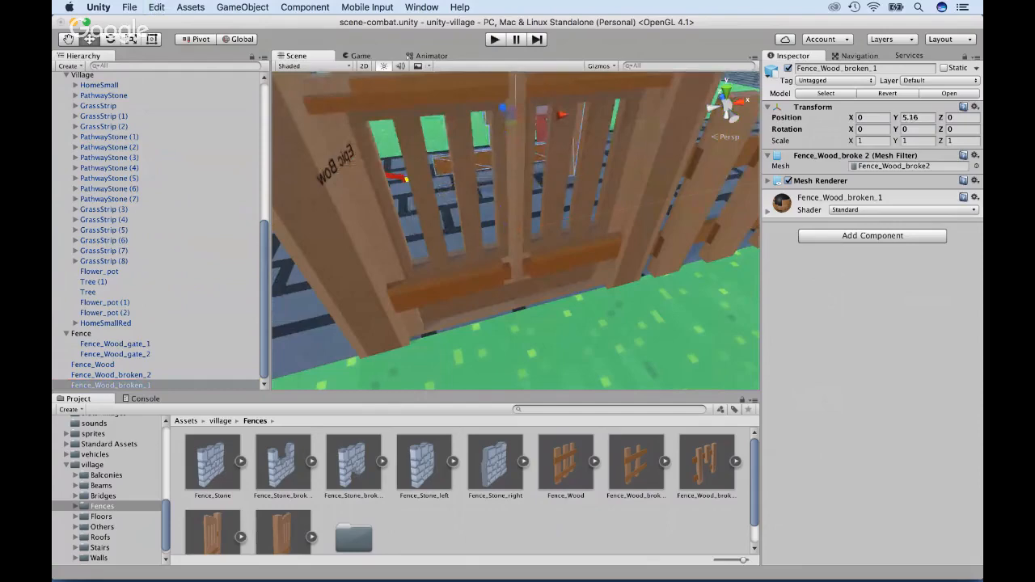
scroll(515, 229, down, 10)
scroll(515, 230, down, 8)
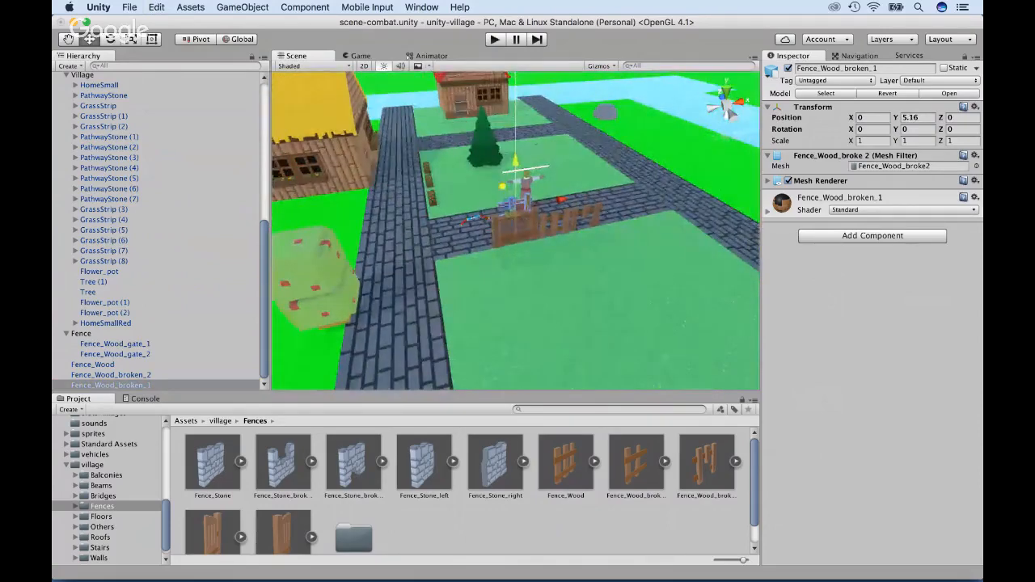
drag(502, 186, 695, 238)
Align Fence_Wood_broken_1 with the gate and lower it to the ground, at about -8.67 in X, 4.58 in Y and -5.67 in Z.
key(f)
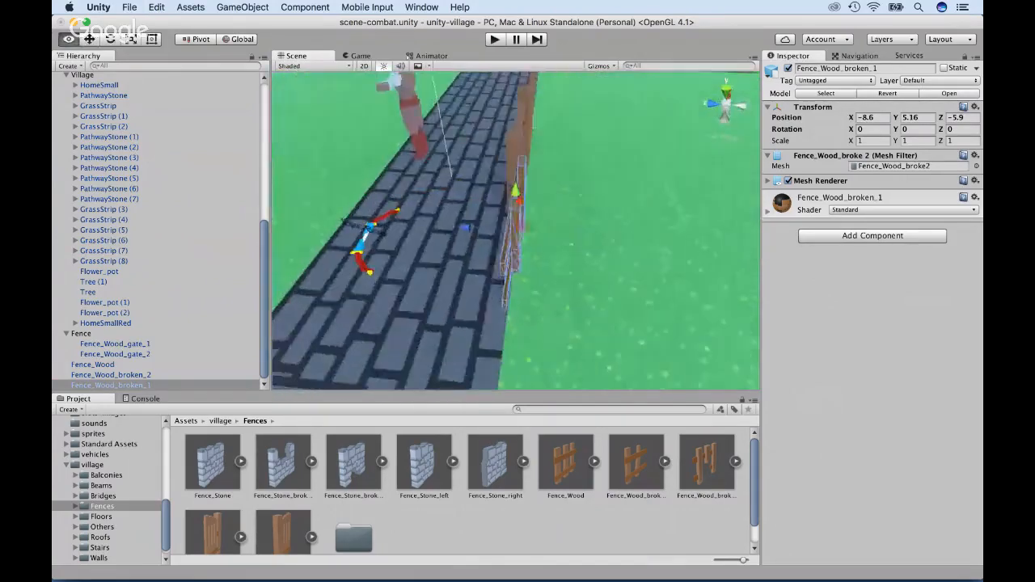
alt+drag(558, 275, 462, 177)
drag(475, 217, 328, 225)
drag(561, 221, 702, 261)
drag(474, 207, 470, 136)
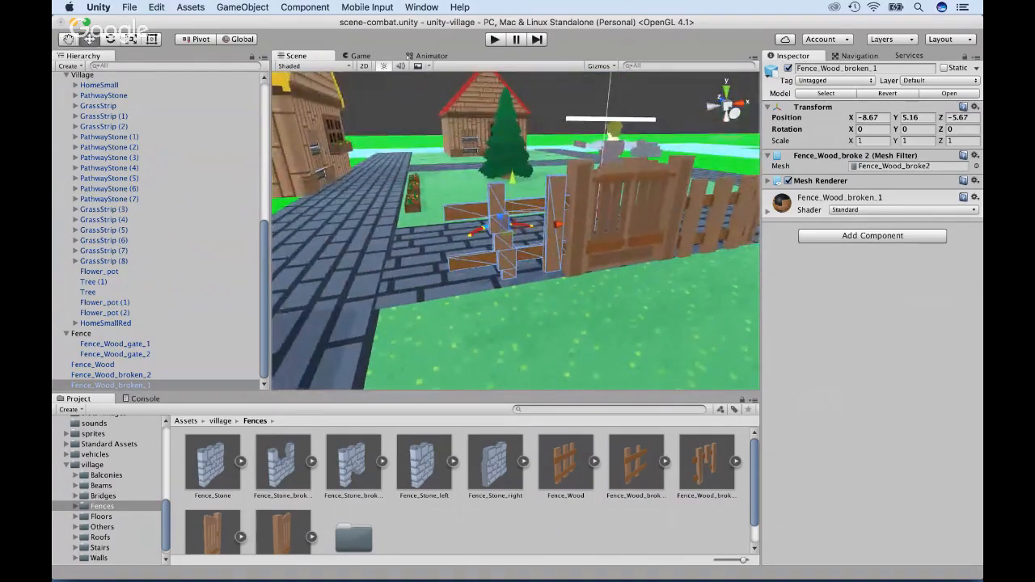
drag(512, 178, 512, 190)
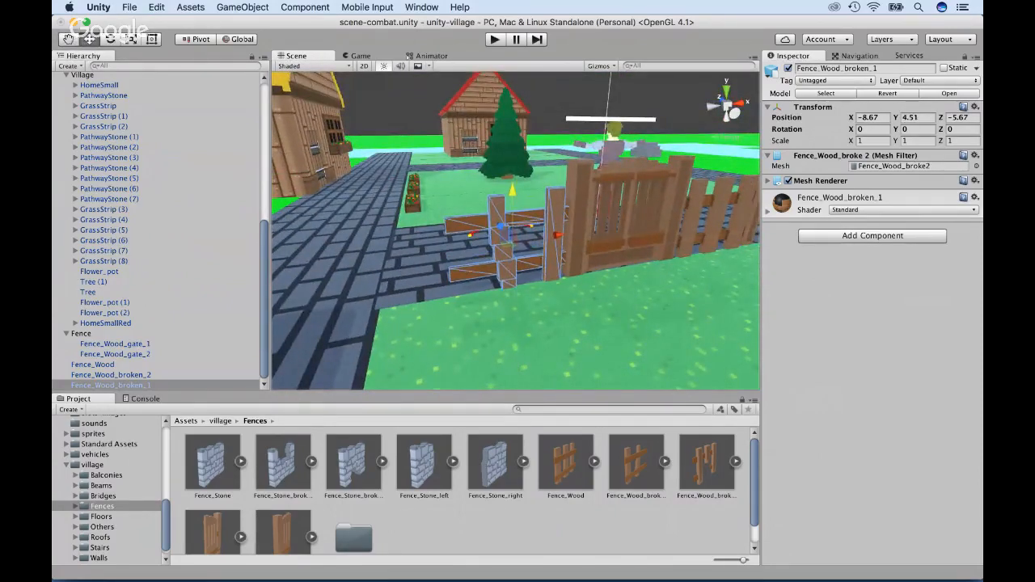
scroll(515, 231, down, 3)
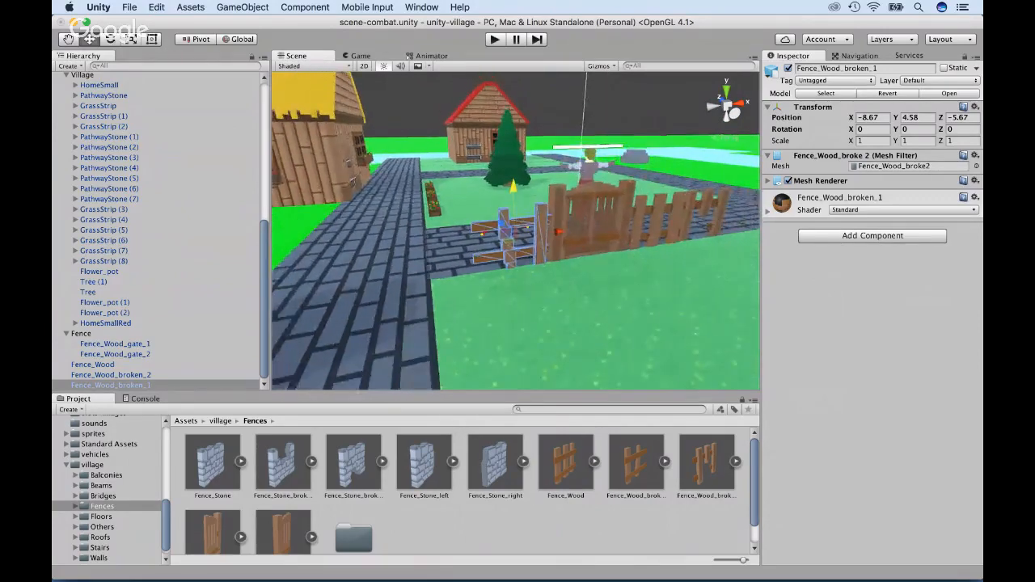
Duplicate Fence_Wood and place the copy beyond Fence_Wood_broken_1, at about -13.82 in X and -5.4 in Z.
click(111, 376)
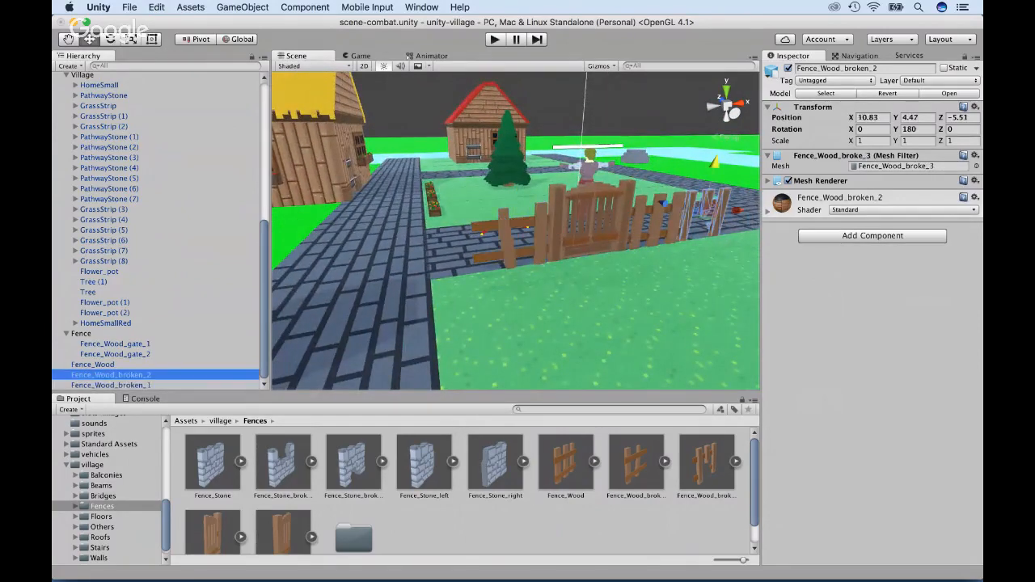
click(93, 365)
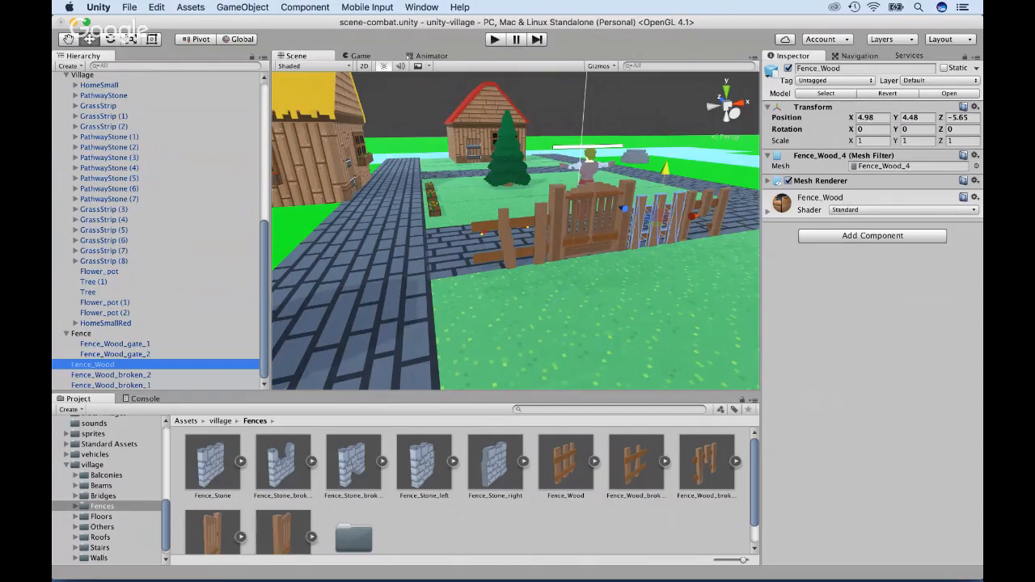
key(super+d)
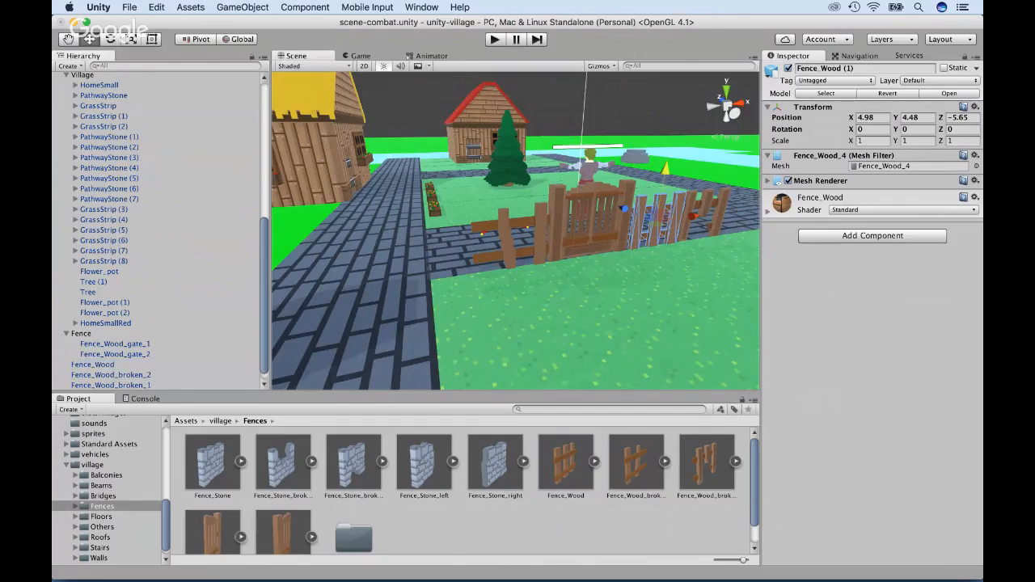
drag(693, 216, 732, 270)
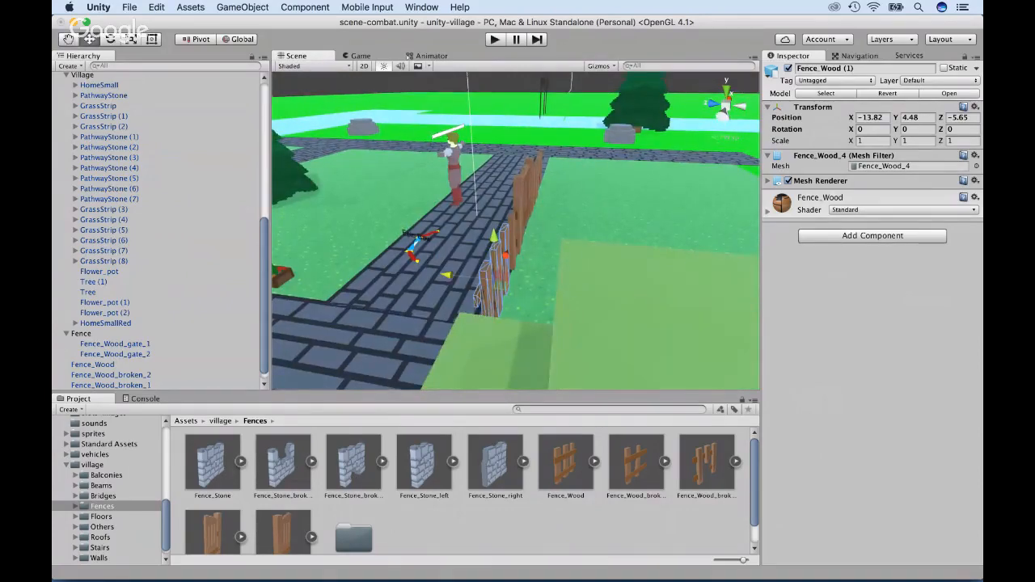
drag(447, 275, 234, 287)
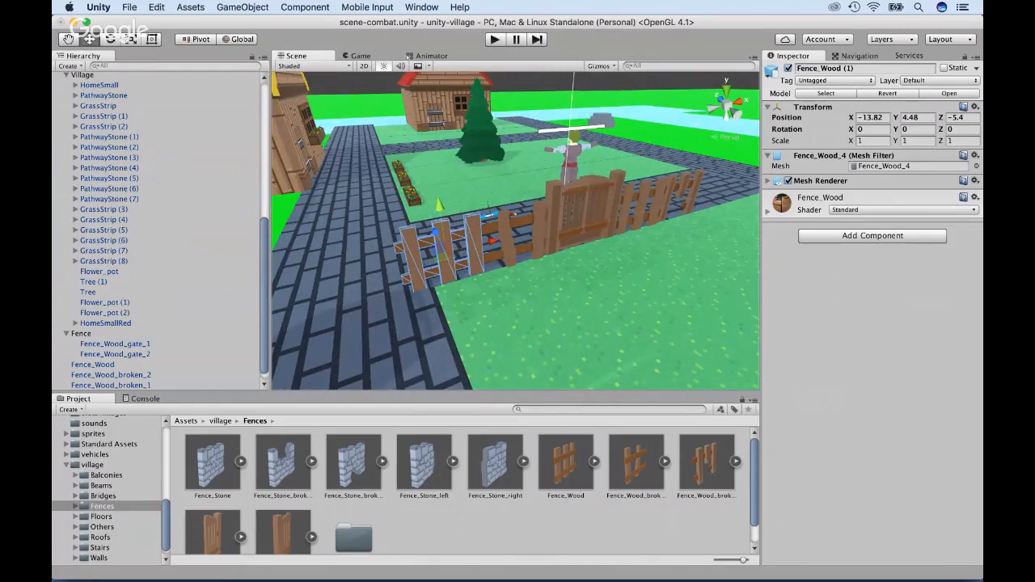
Duplicate Fence_Wood (1) and set the copy's Y rotation to 90.
key(super+d)
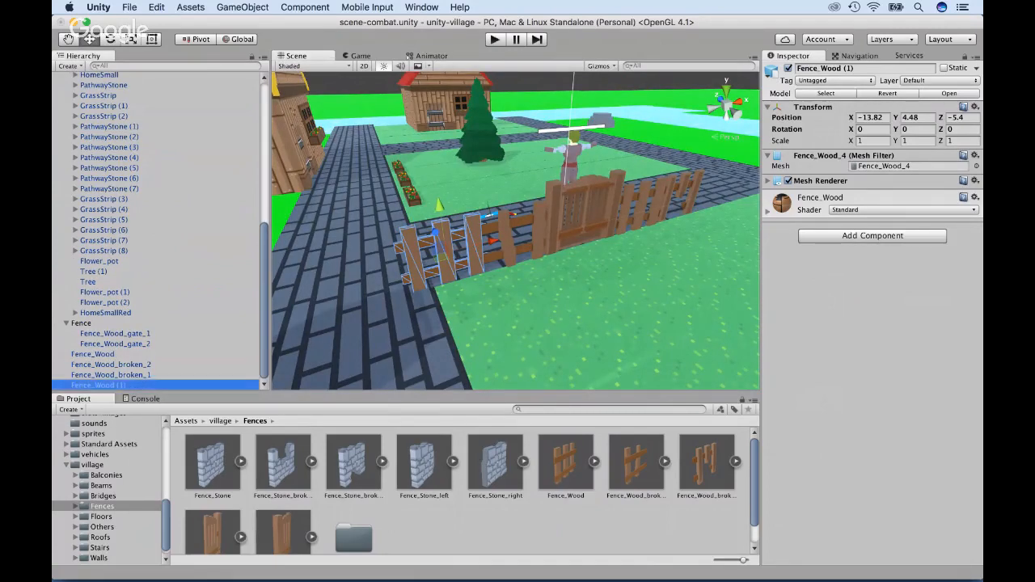
key(e)
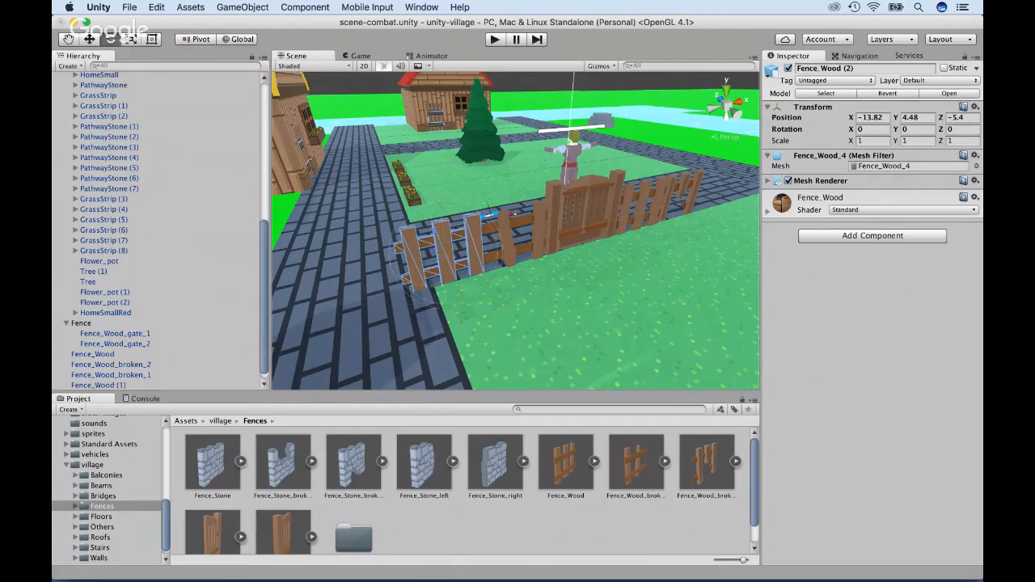
click(917, 129)
text(90)
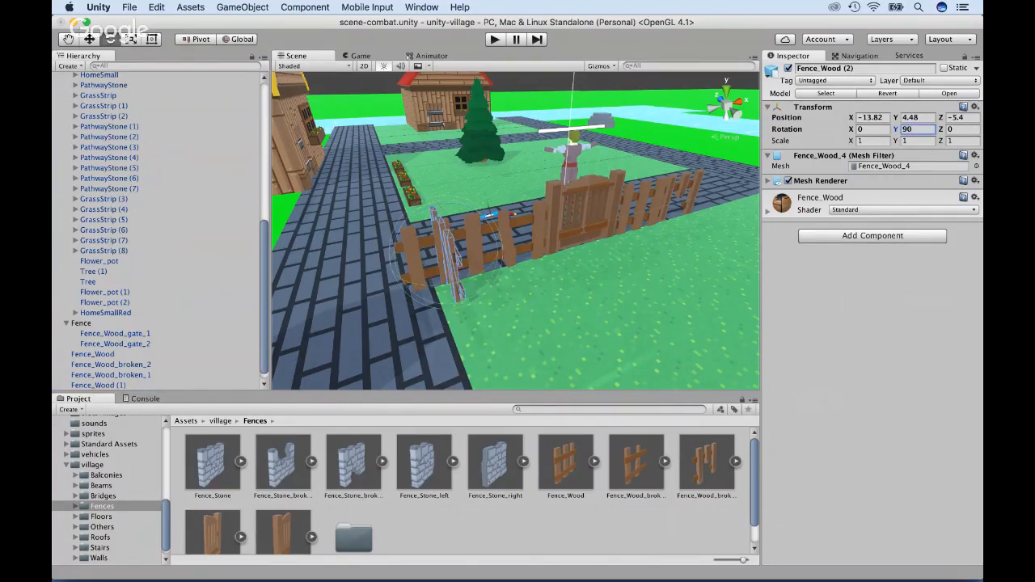
click(99, 385)
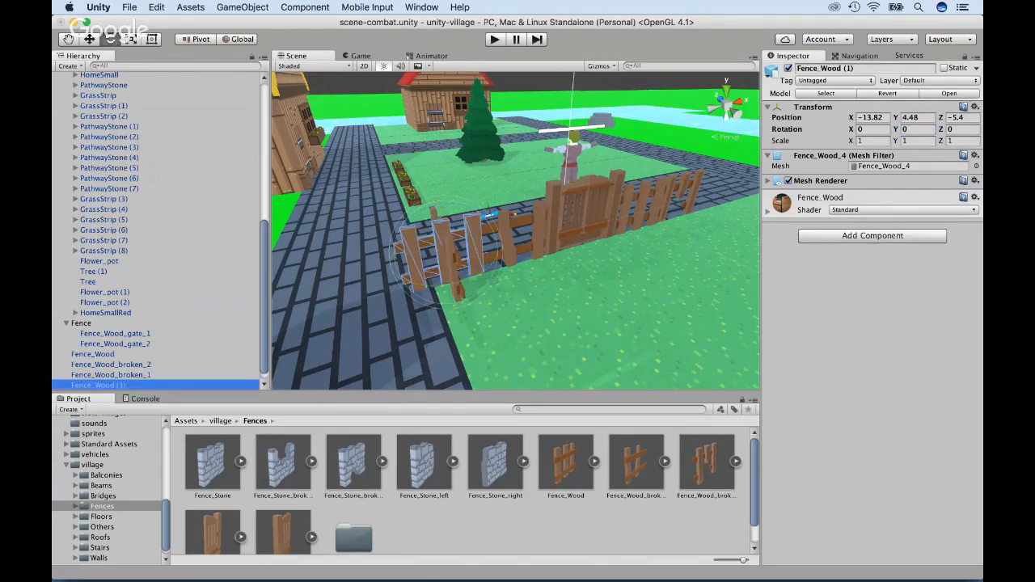
key(w)
drag(438, 236, 418, 198)
key(super+z)
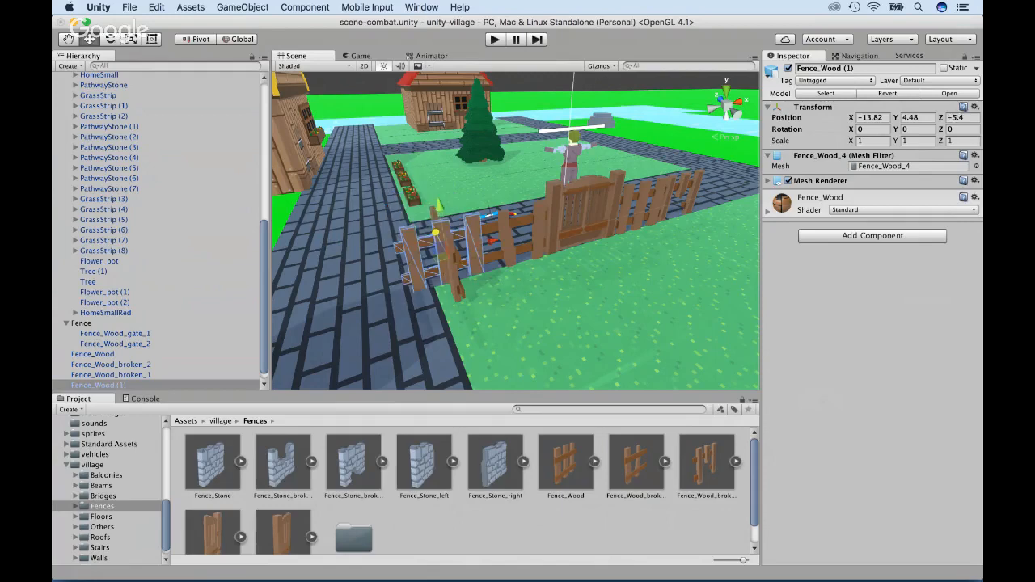
key(super+shift+z)
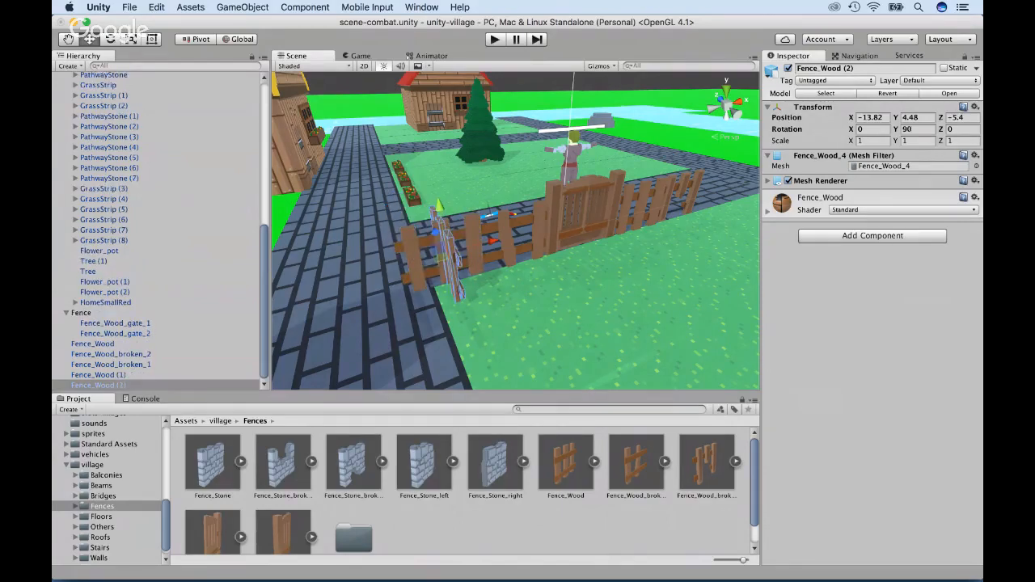
Move the rotated copy Fence_Wood (2) to the end of the fence row as a corner, at about -17.05 in X and -2.21 in Z.
alt+drag(452, 258, 671, 230)
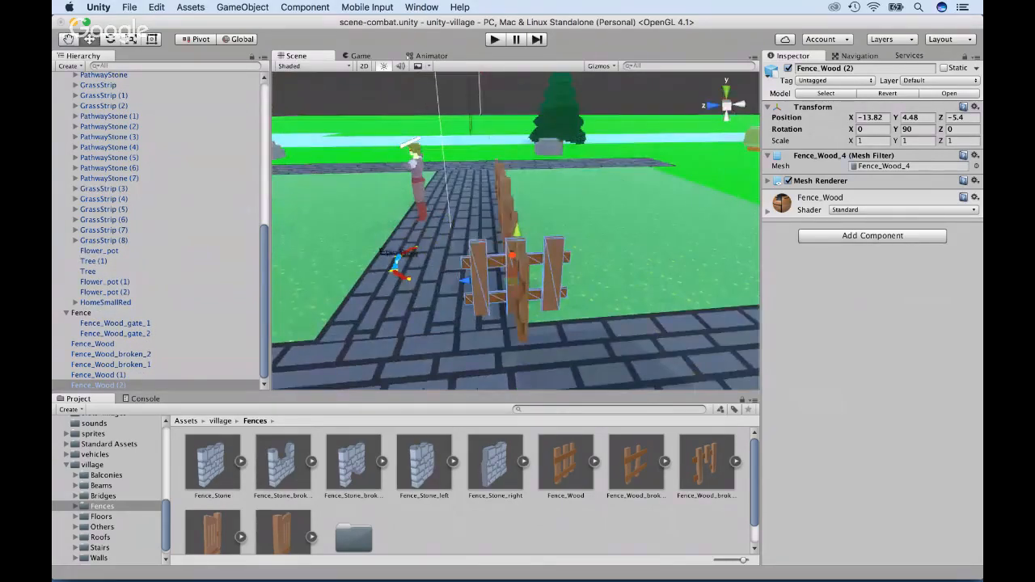
drag(512, 255, 516, 274)
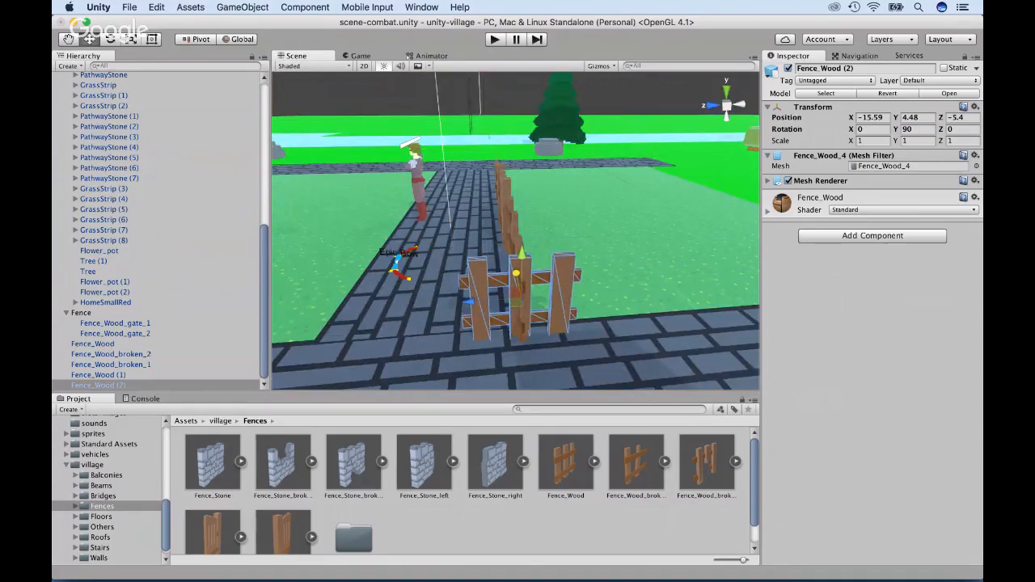
drag(469, 302, 687, 317)
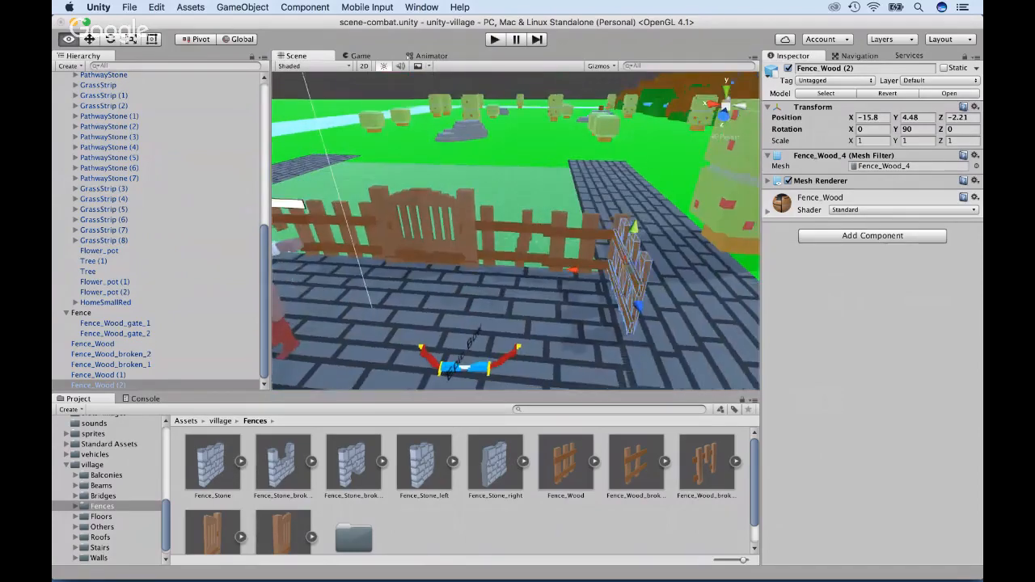
mouse_move(573, 270)
mouse_down()
mouse_move(603, 272)
mouse_move(593, 270)
mouse_up()
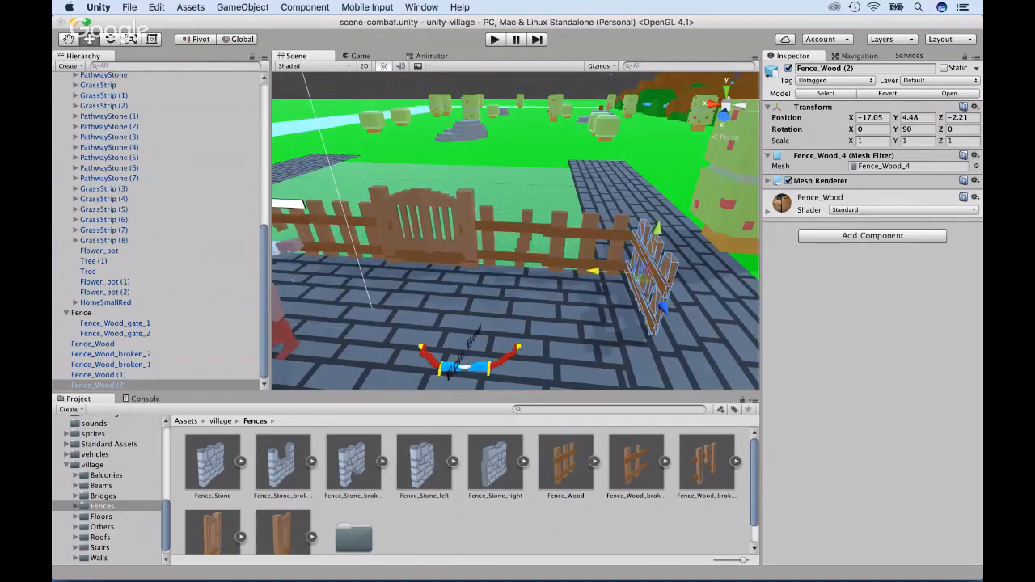
Extend the side run with two copies of the rotated Fence_Wood (2), placed at about 3.95 and 10.12 in Z.
key(super+d)
scroll(594, 270, down, 3)
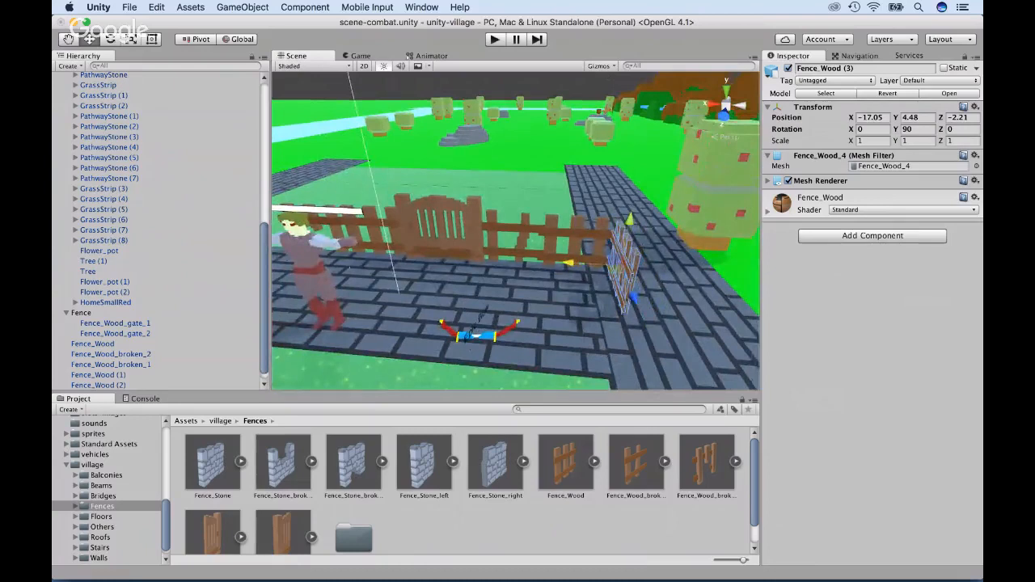
drag(633, 298, 662, 369)
key(super+d)
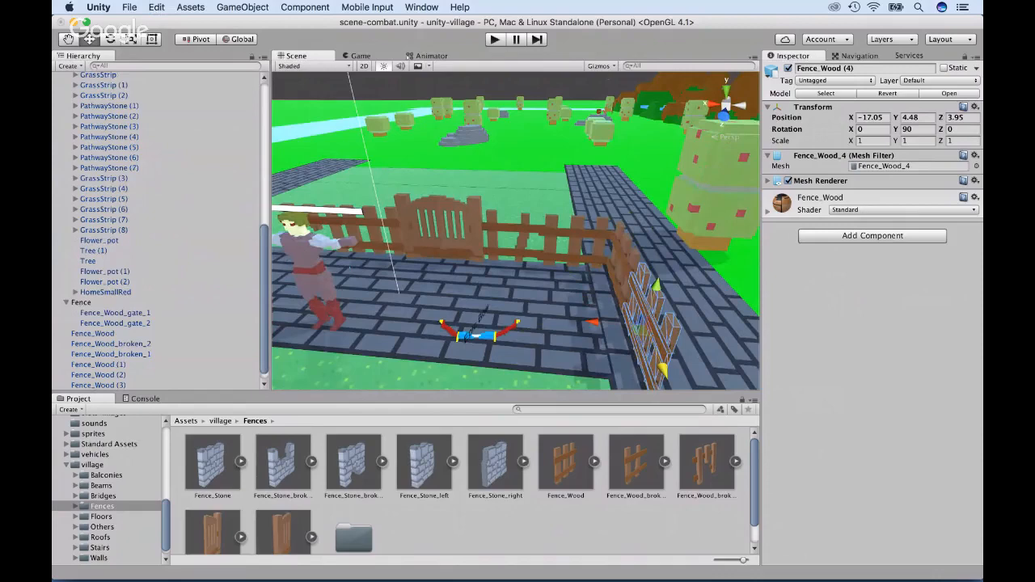
scroll(516, 230, down, 5)
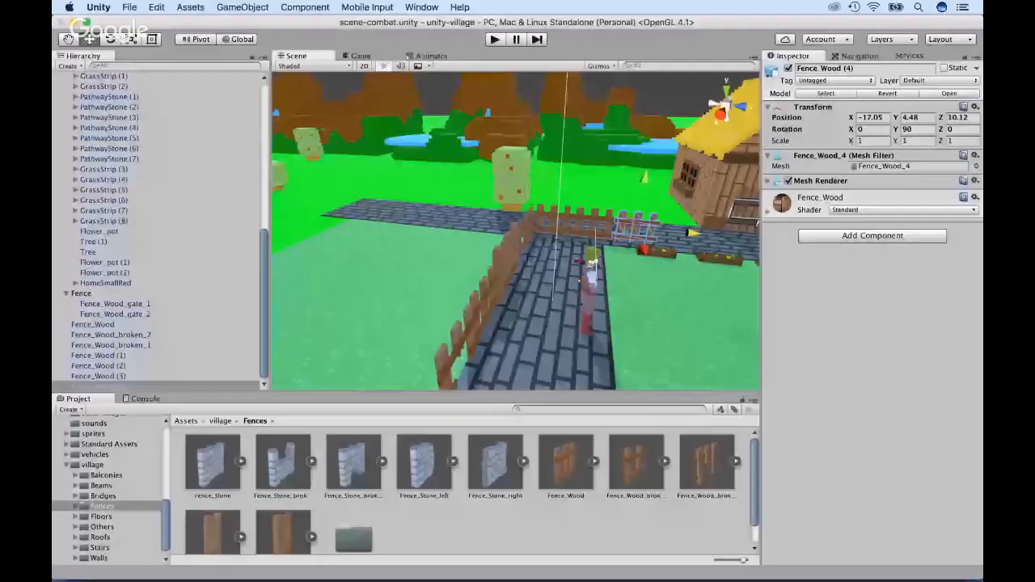
Duplicate the three side sections Fence_Wood (2) to (4) together and set the copies' Y rotation to 270.
shift+click(98, 365)
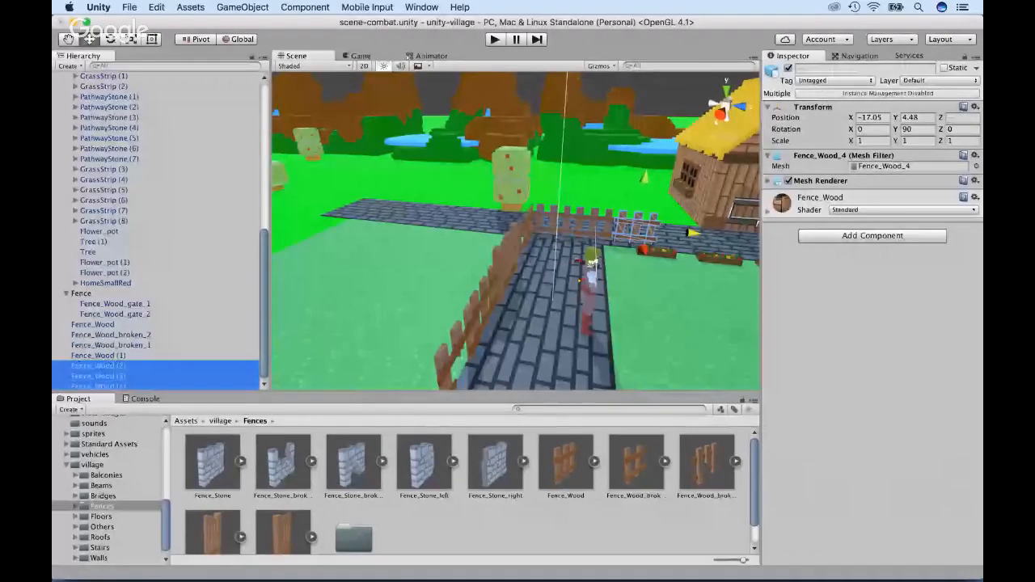
key(super+d)
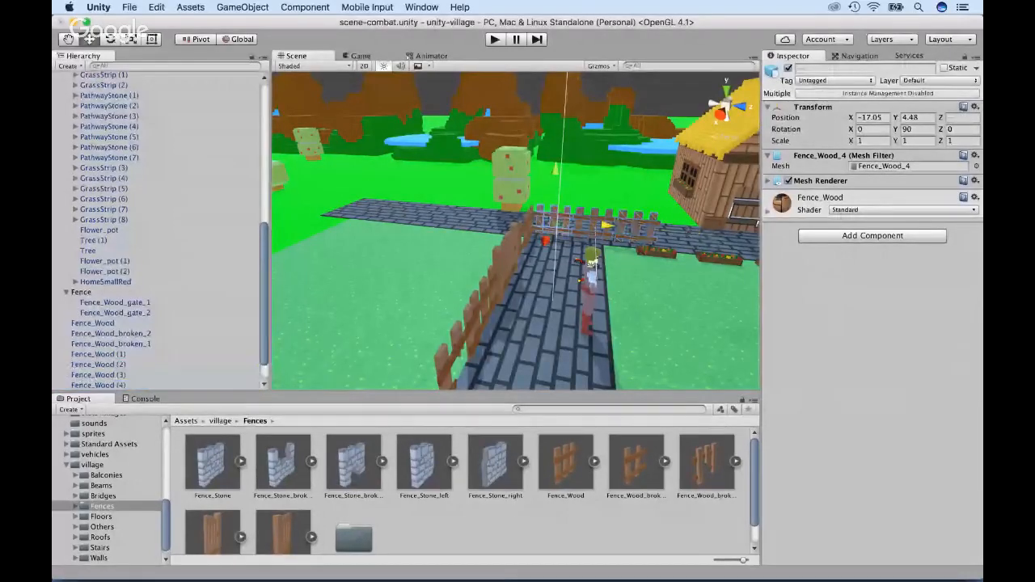
key(e)
drag(523, 240, 323, 222)
drag(558, 213, 571, 212)
click(917, 130)
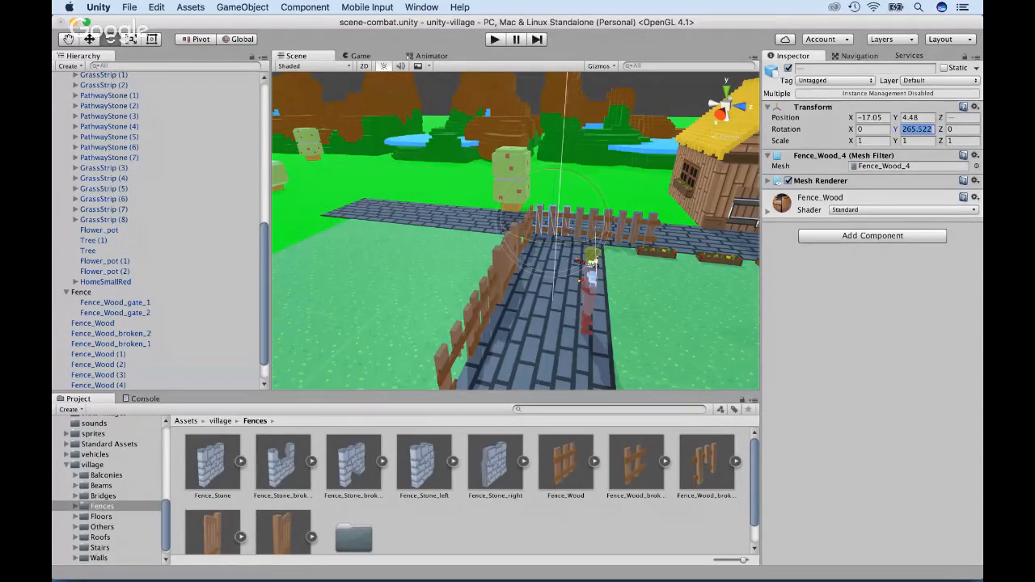
text(270)
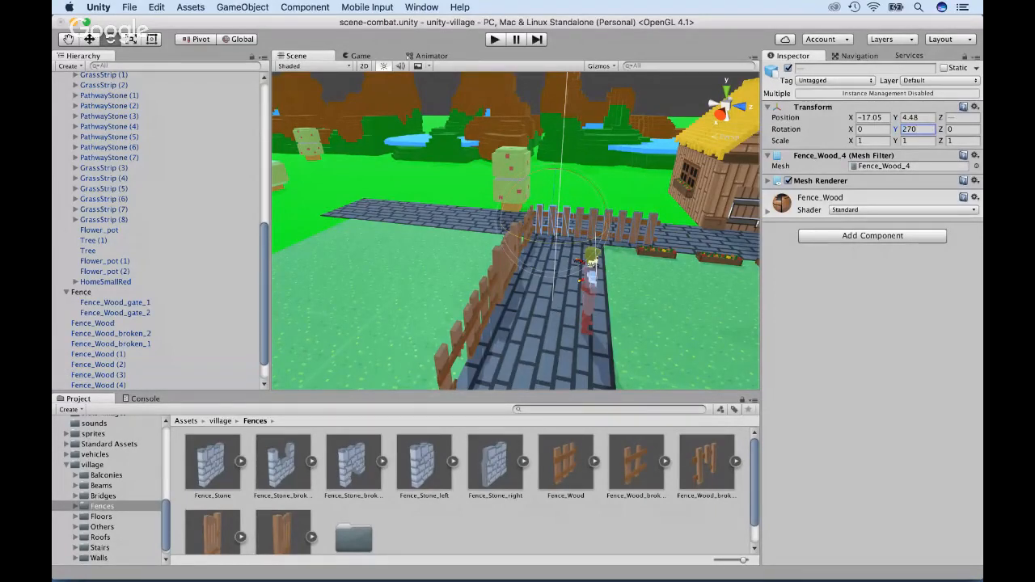
Move the three rotated copies to the opposite end of the gate row, at about 14.4 in X.
alt+drag(420, 235, 712, 275)
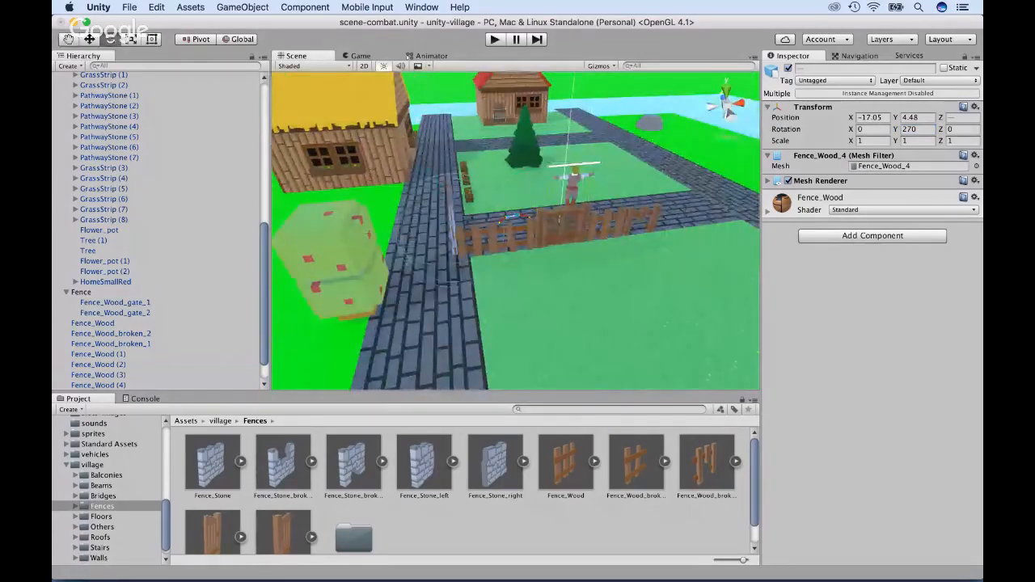
key(w)
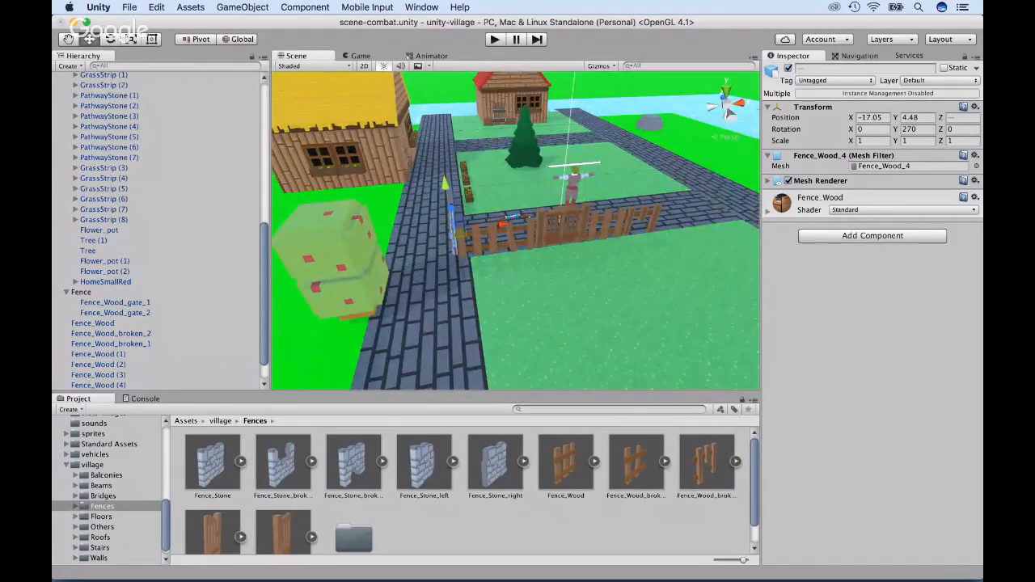
drag(506, 220, 686, 202)
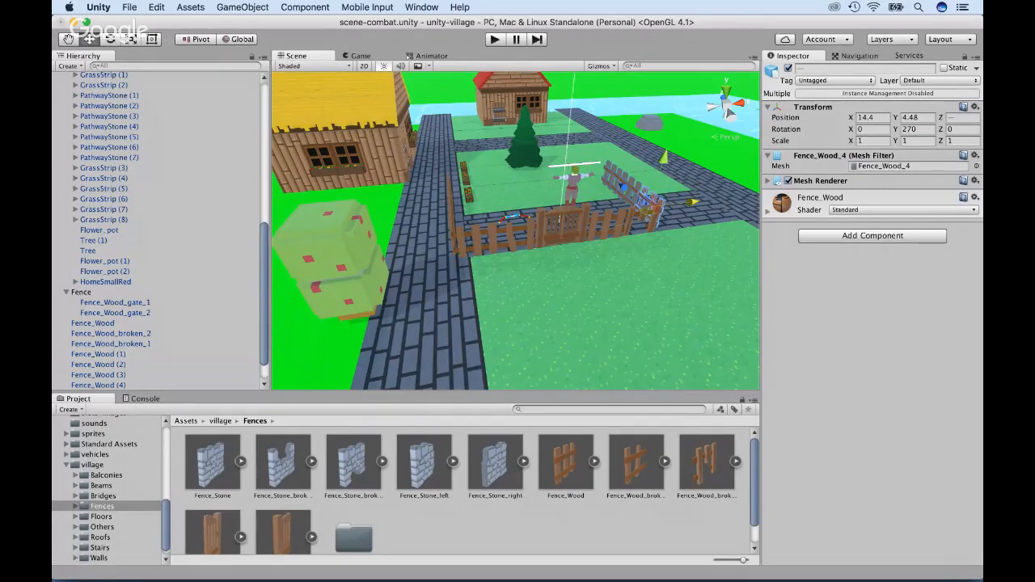
Parent all loose fence pieces, from Fence_Wood through Fence_Wood (7), under the Fence object.
click(66, 291)
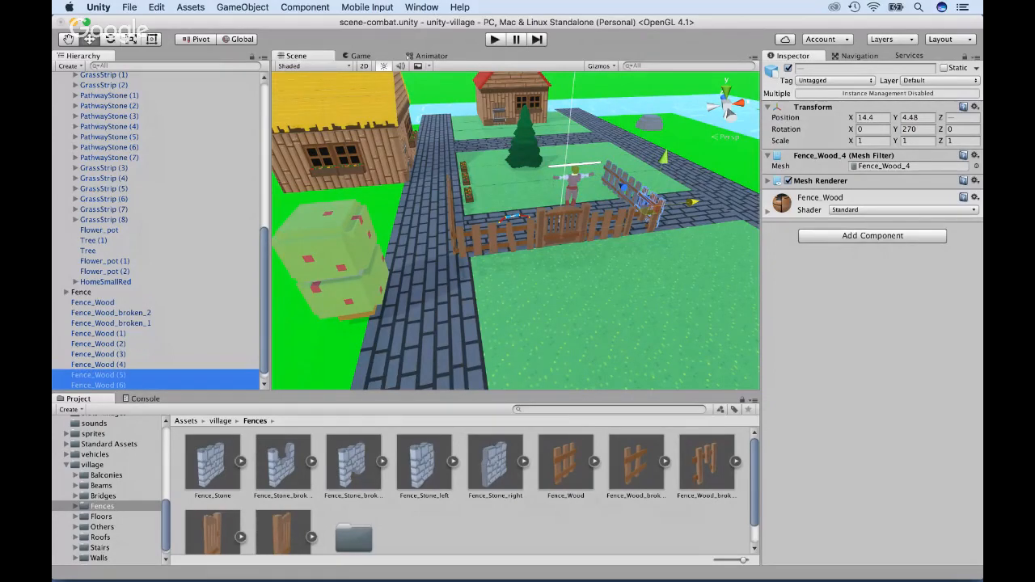
click(81, 292)
scroll(157, 226, down, 1)
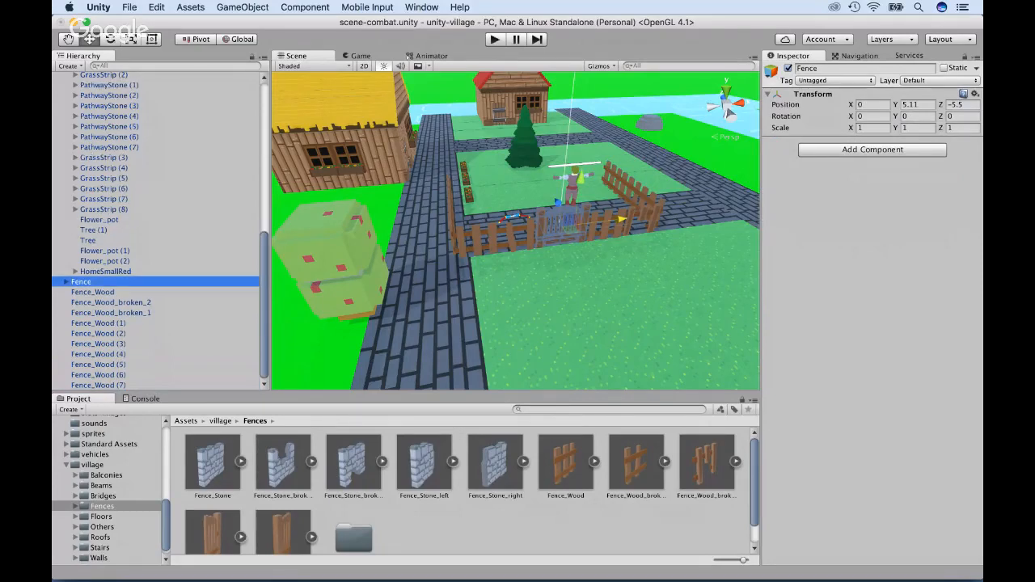
click(93, 292)
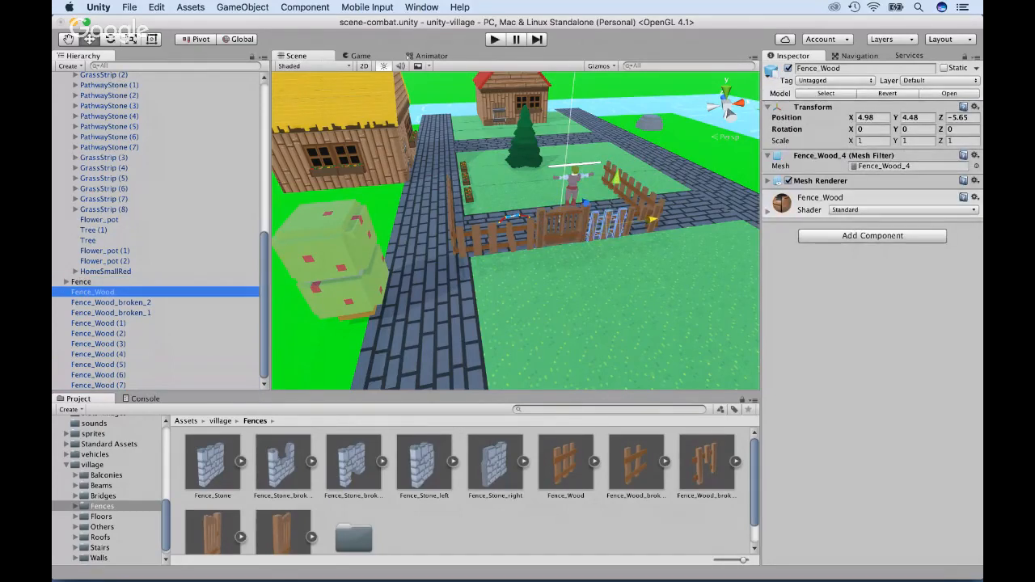
shift+click(98, 385)
drag(100, 293, 107, 281)
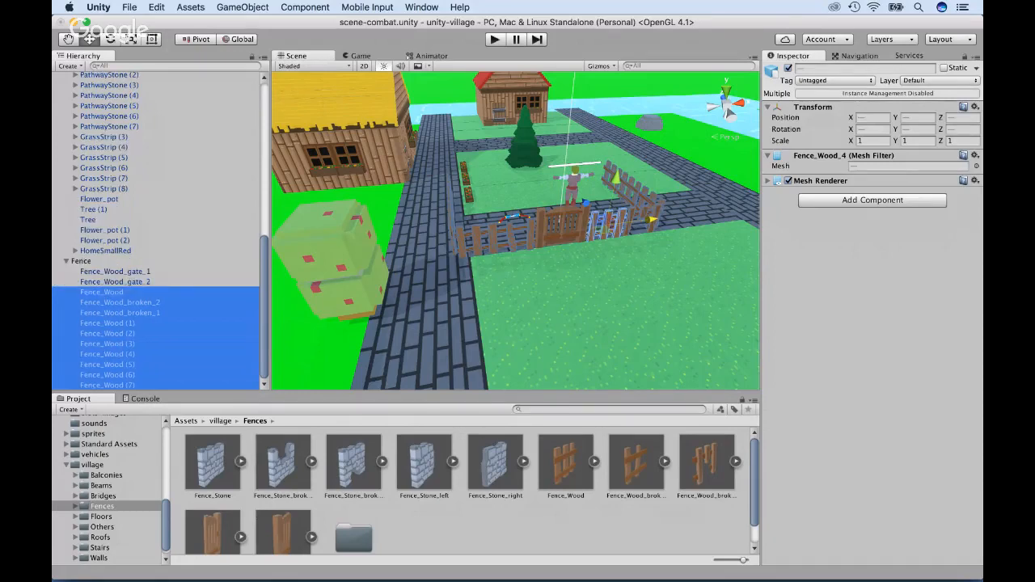
Move the Fence object in front of the red-roofed house, to about 9.2 in X and 52.49 in Z, checking it in the game view.
click(81, 261)
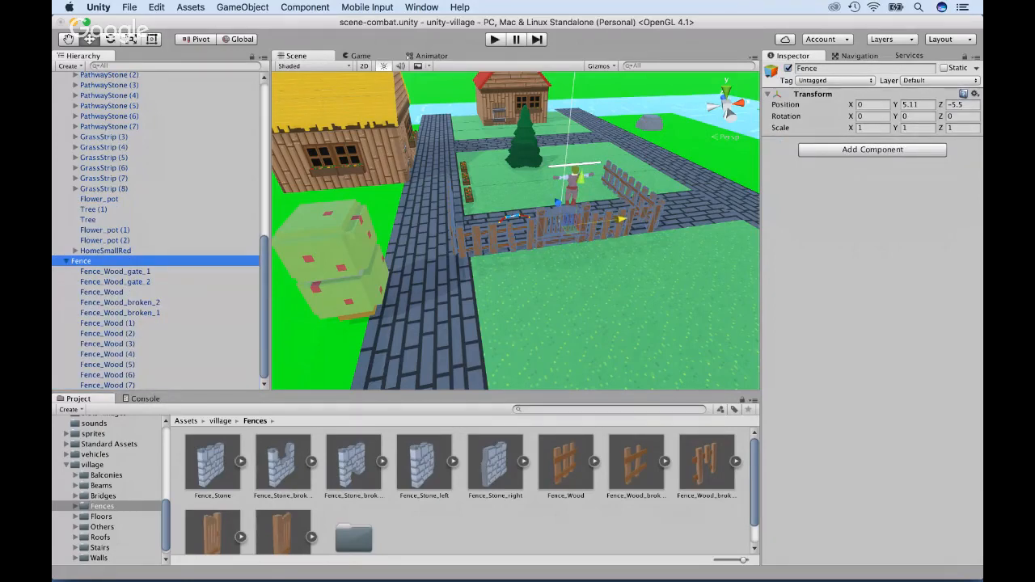
drag(557, 203, 495, 118)
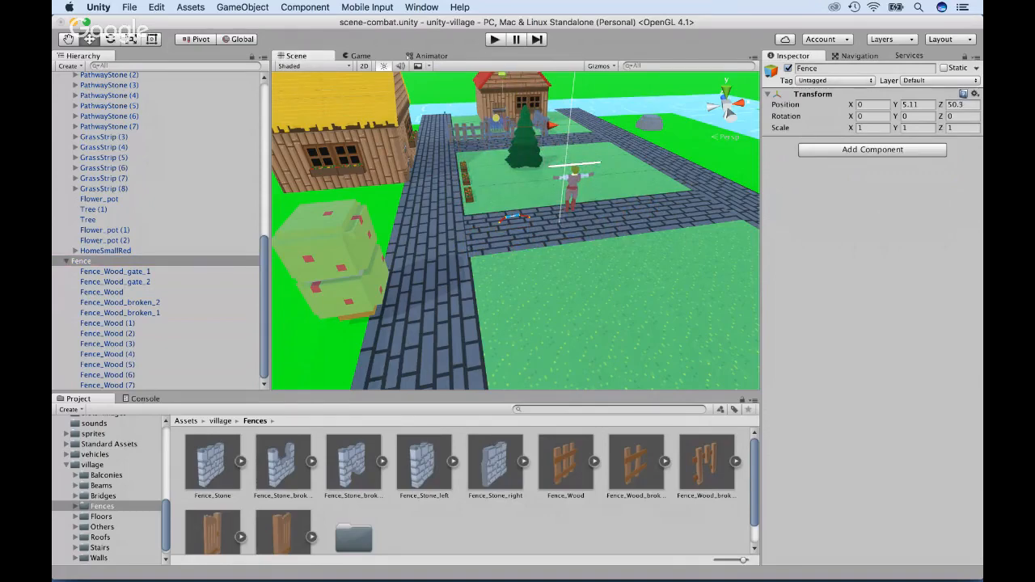
click(361, 56)
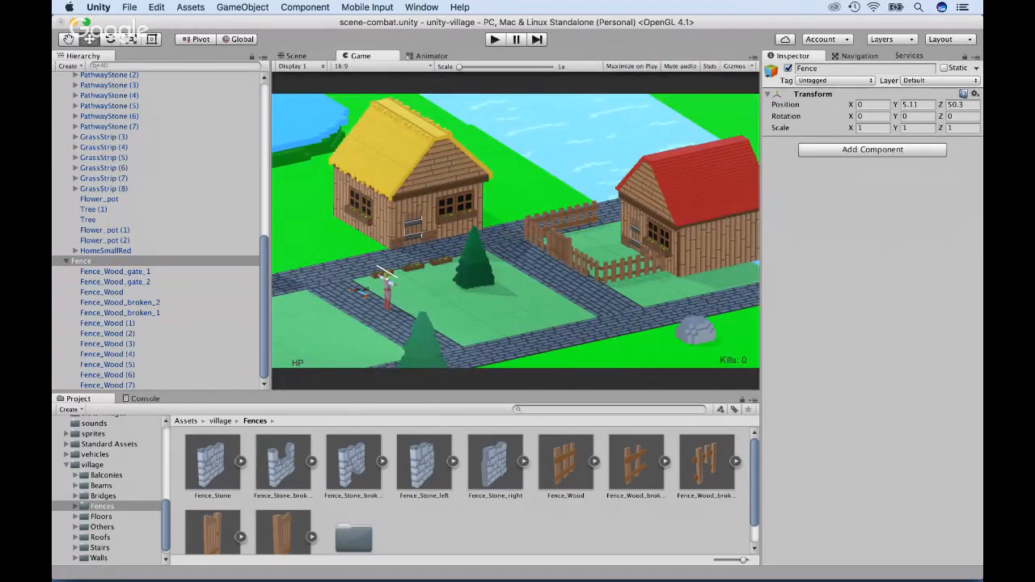
drag(895, 106, 948, 105)
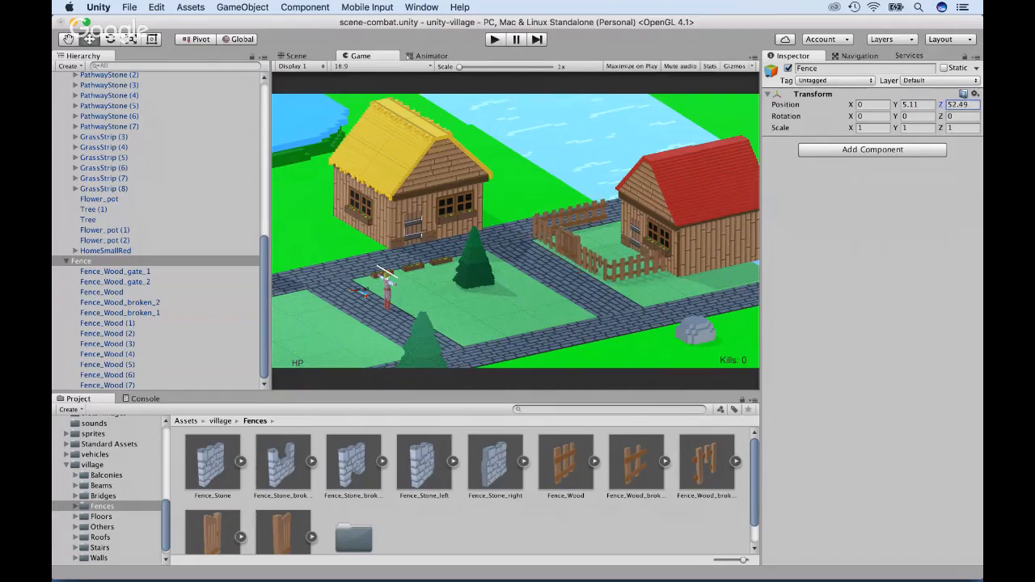
drag(850, 105, 858, 105)
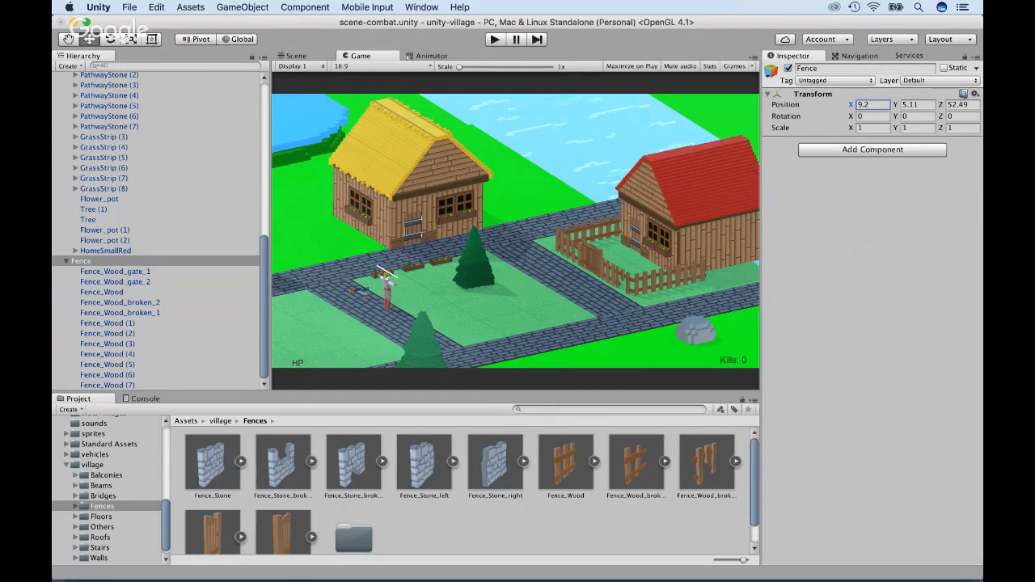
Save the Fence object as a prefab in the PrefabsVillage folder.
click(67, 261)
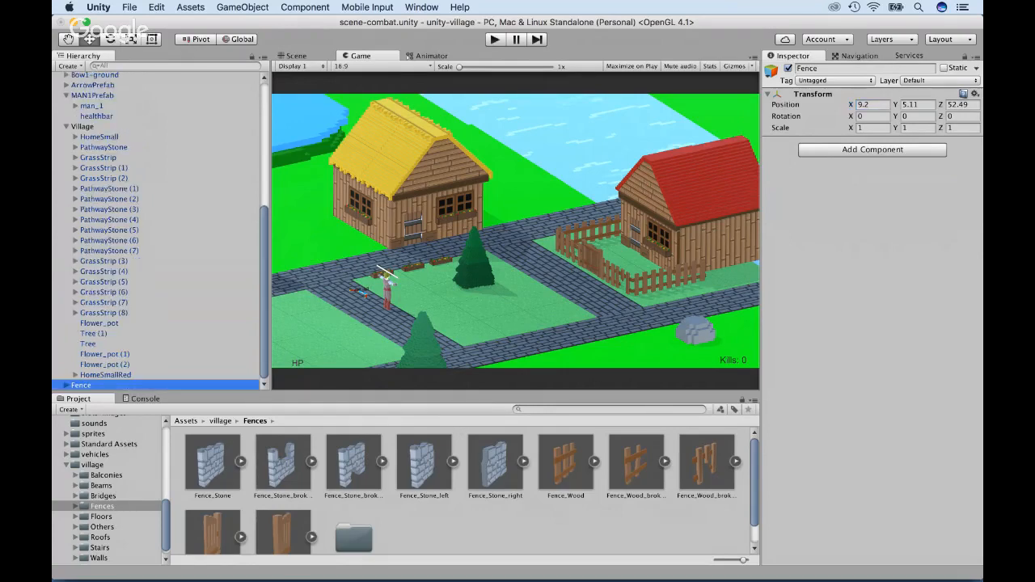
scroll(109, 486, up, 8)
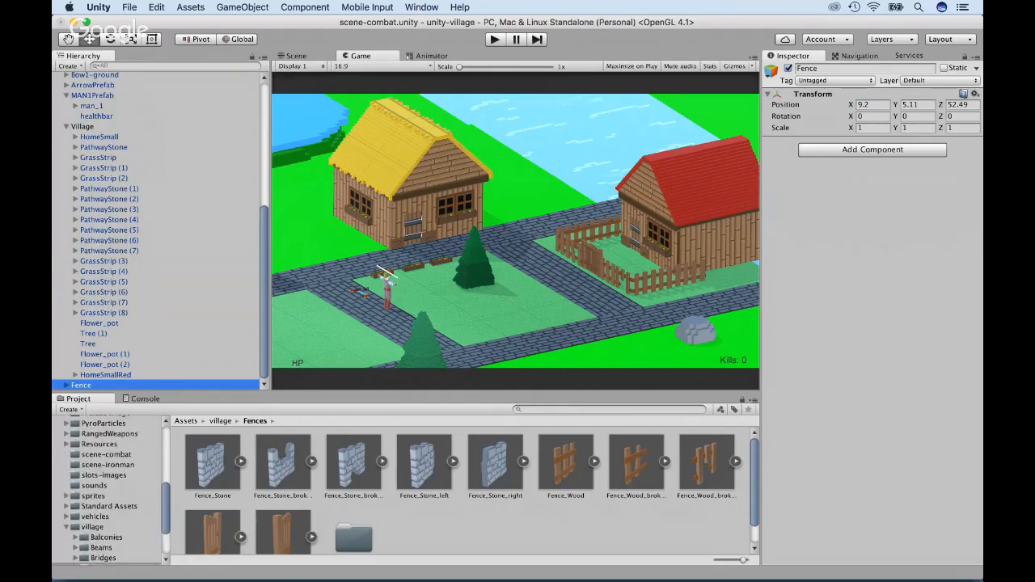
click(105, 464)
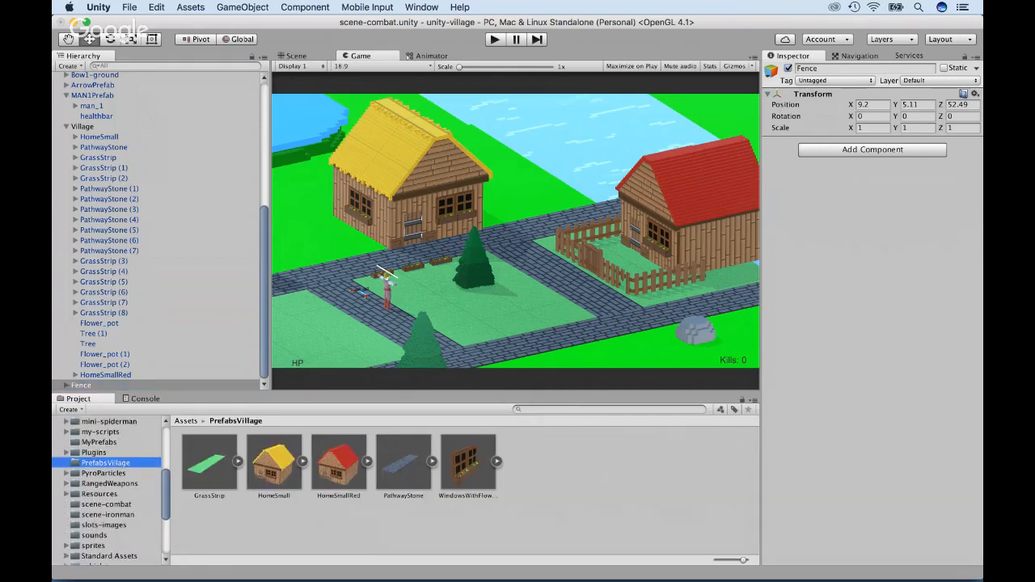
drag(81, 385, 539, 462)
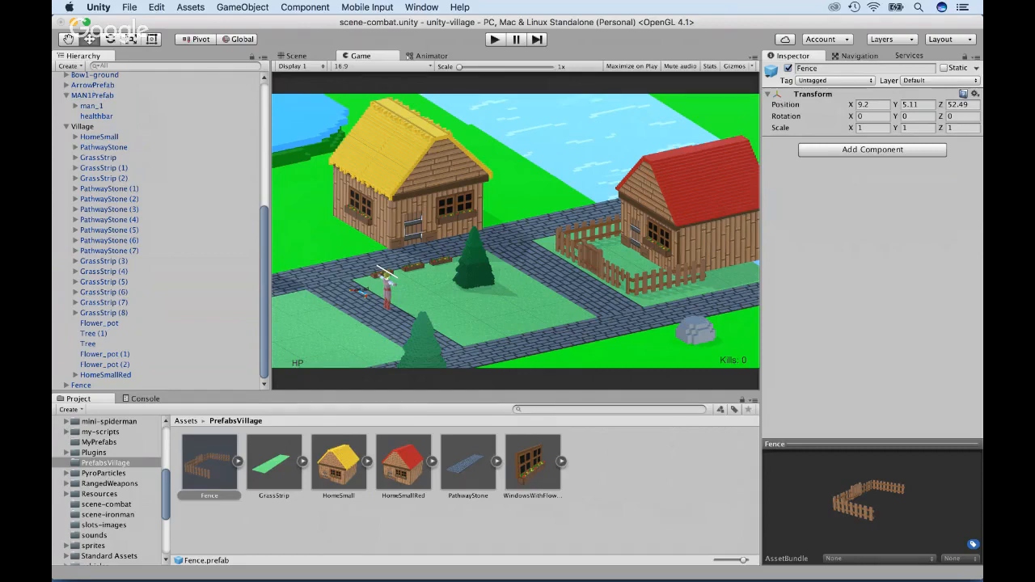
Duplicate CherryTreePrefab (10) twice and place the copies on the grass across the stone path, the second at about 32.63 in X.
key(super+1)
click(350, 280)
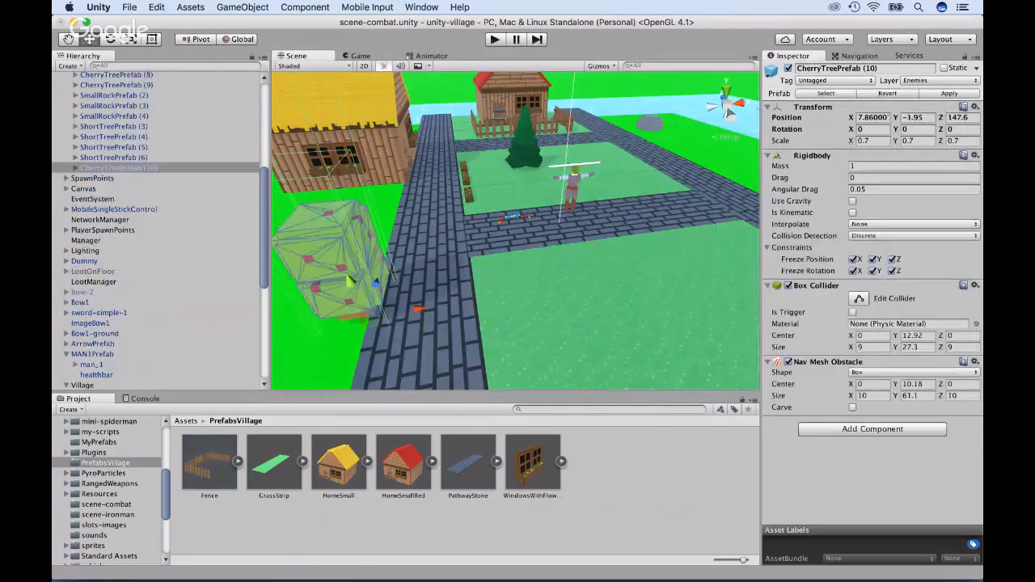
click(119, 169)
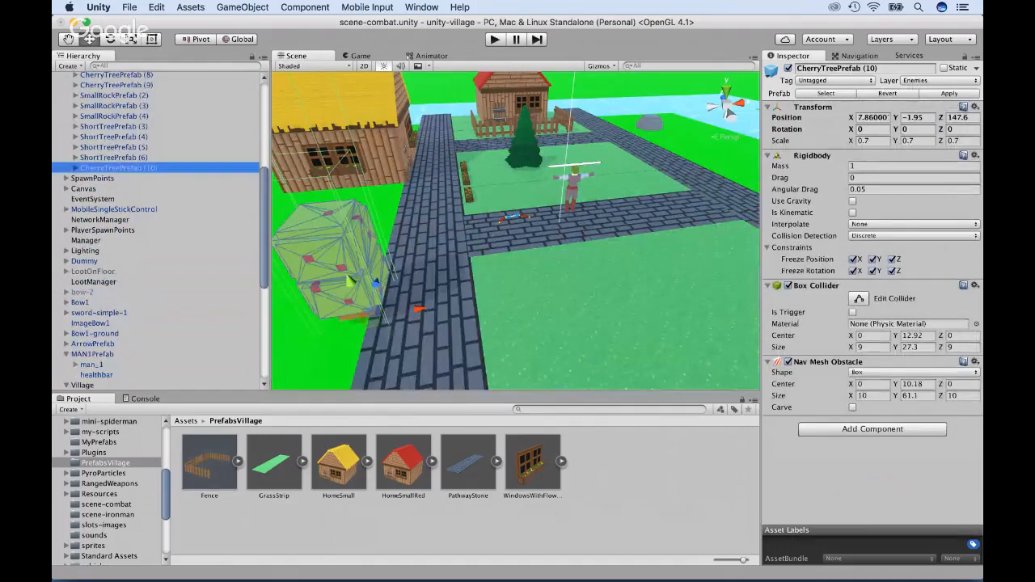
key(super+d)
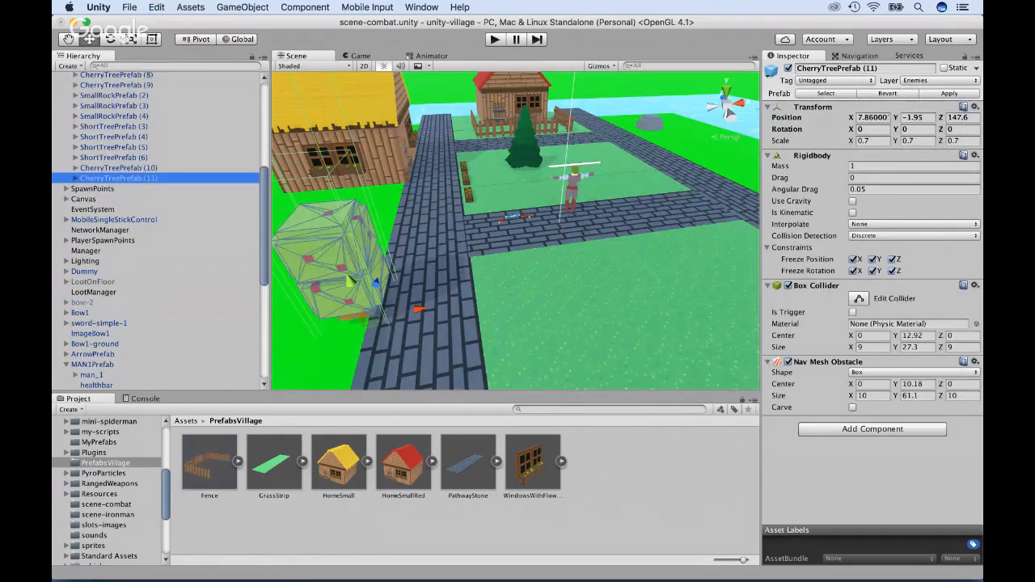
drag(418, 309, 613, 277)
key(super+d)
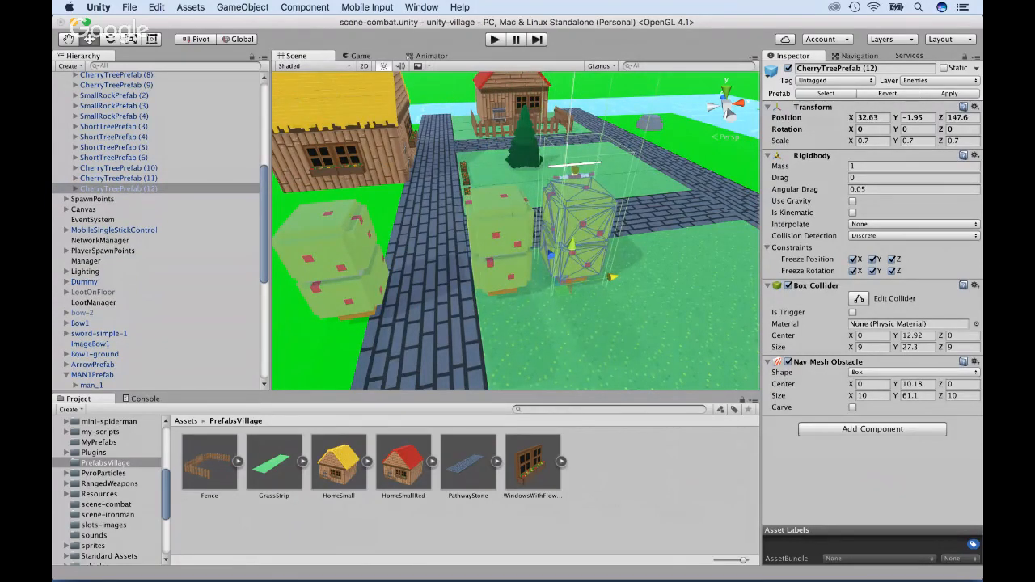
Duplicate ShortTreePrefab (6) and set the copy's position to 0 on X, Y and Z.
click(114, 158)
key(super+d)
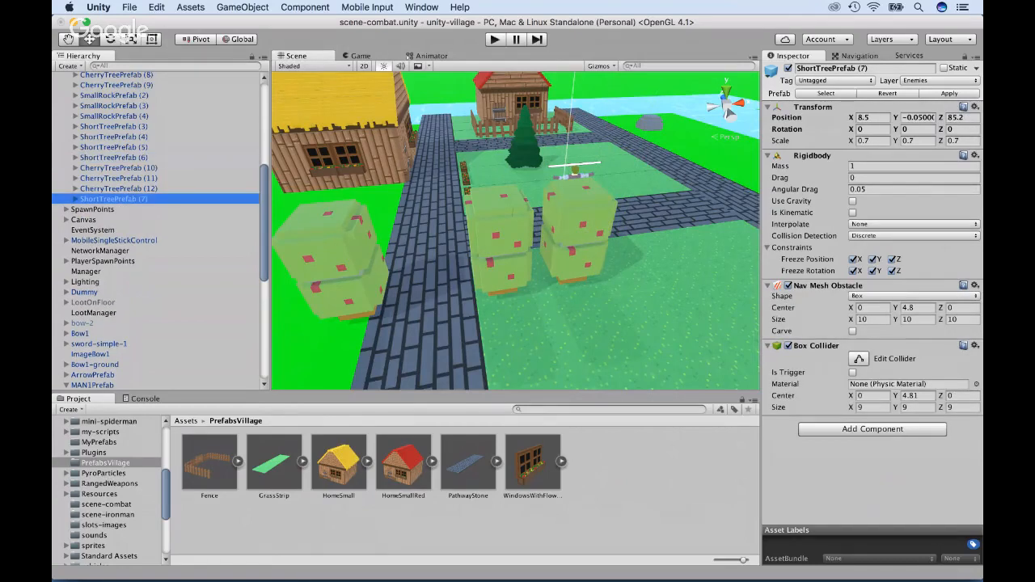
click(872, 118)
text(0)
key(Tab)
text(0)
key(Tab)
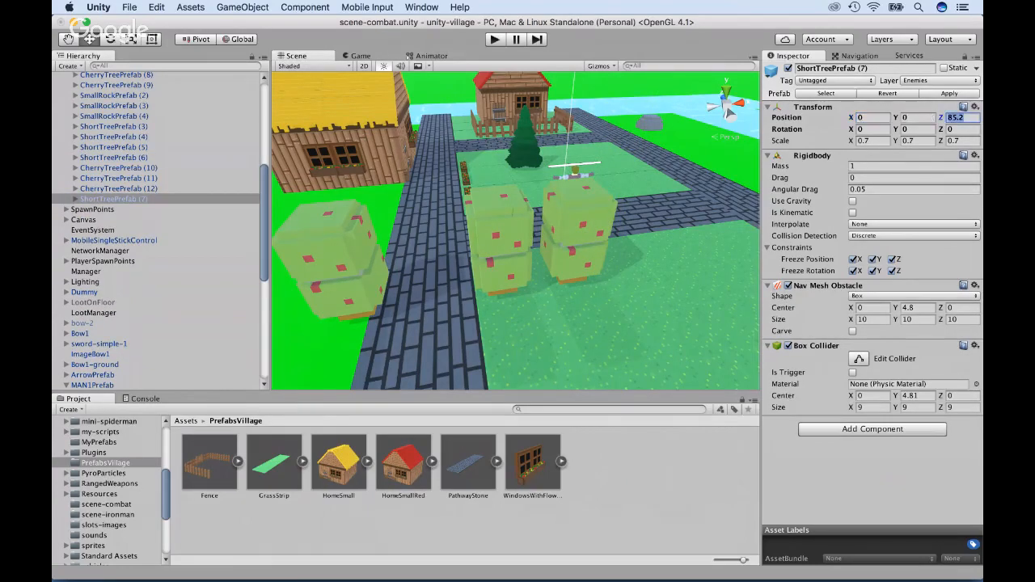
text(0)
Parent ShortTreePrefab (7) under the Village object and reset its position there to 0 on all three axes.
drag(113, 199, 81, 343)
scroll(156, 230, down, 5)
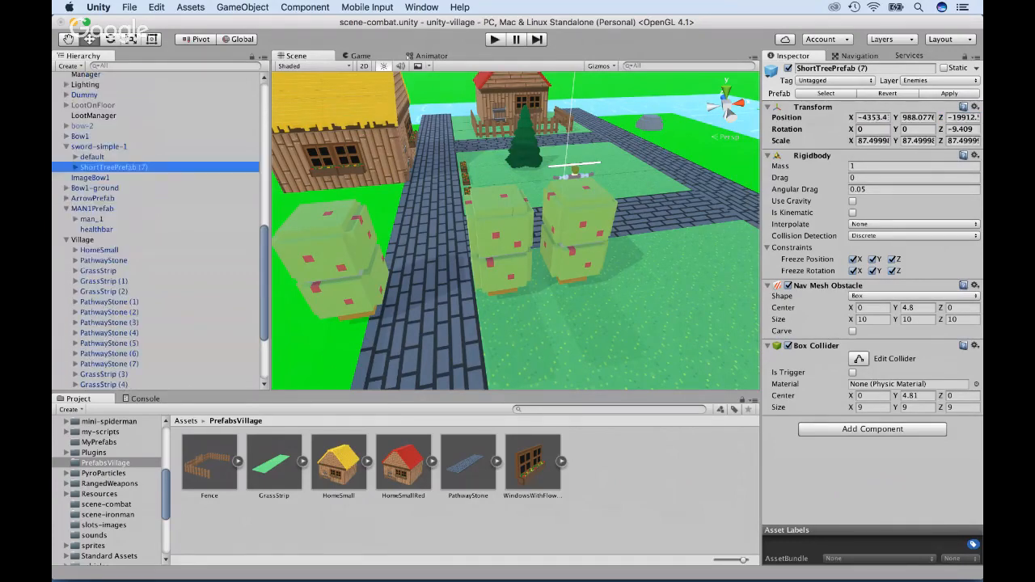
drag(113, 167, 81, 239)
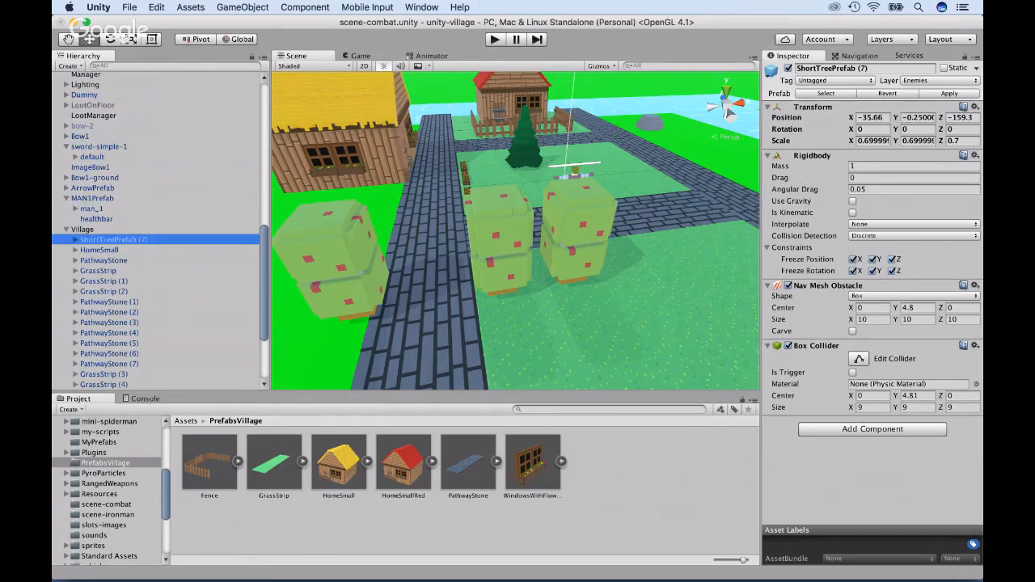
click(873, 118)
text(0)
key(Tab)
text(0)
key(Tab)
text(0)
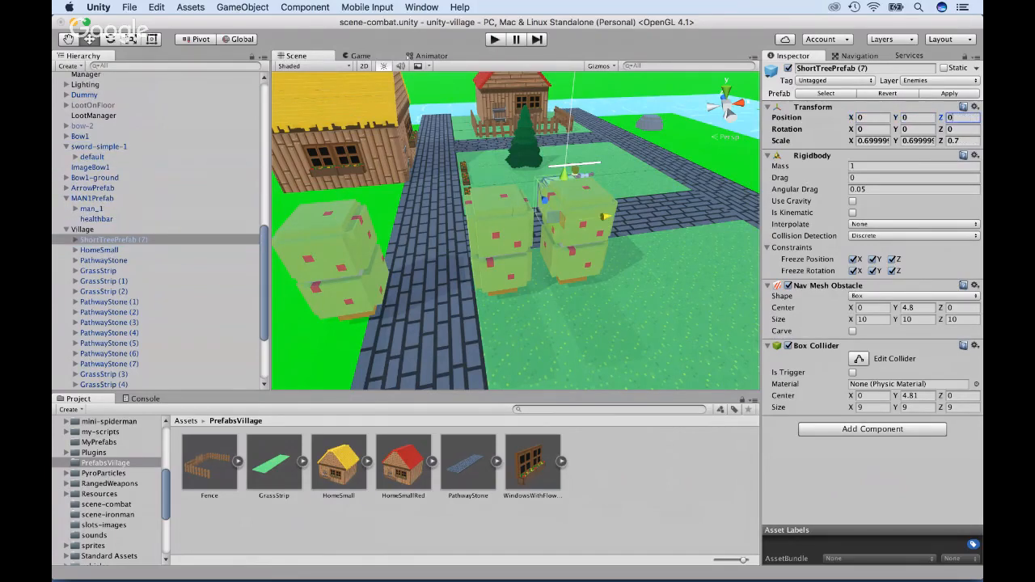
Move the short tree onto the central lawn, to about 8.85, -0.4, 18.2, and check it in the game view.
alt+drag(630, 242, 311, 261)
scroll(515, 231, down, 5)
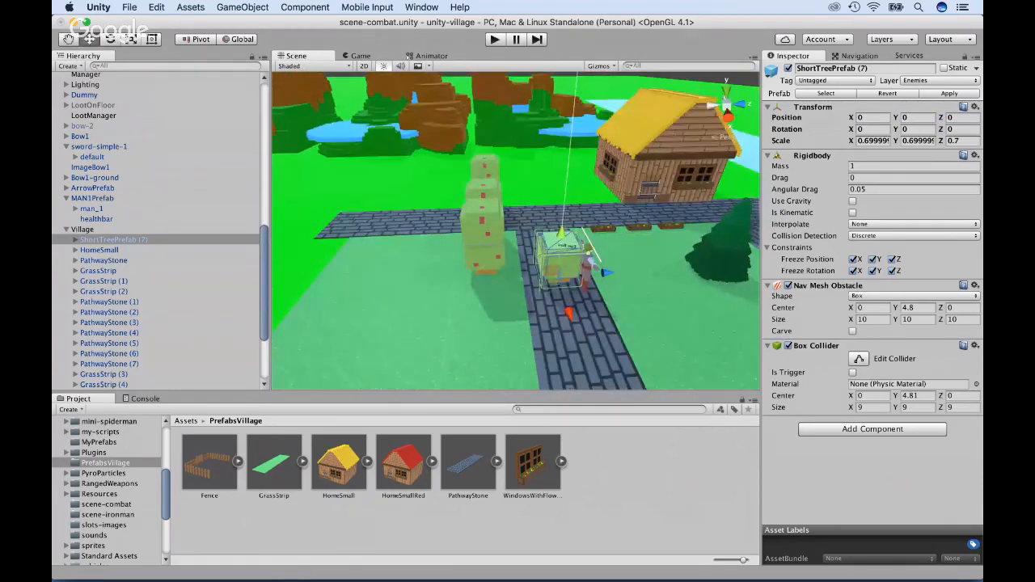
drag(606, 273, 711, 267)
drag(679, 227, 678, 229)
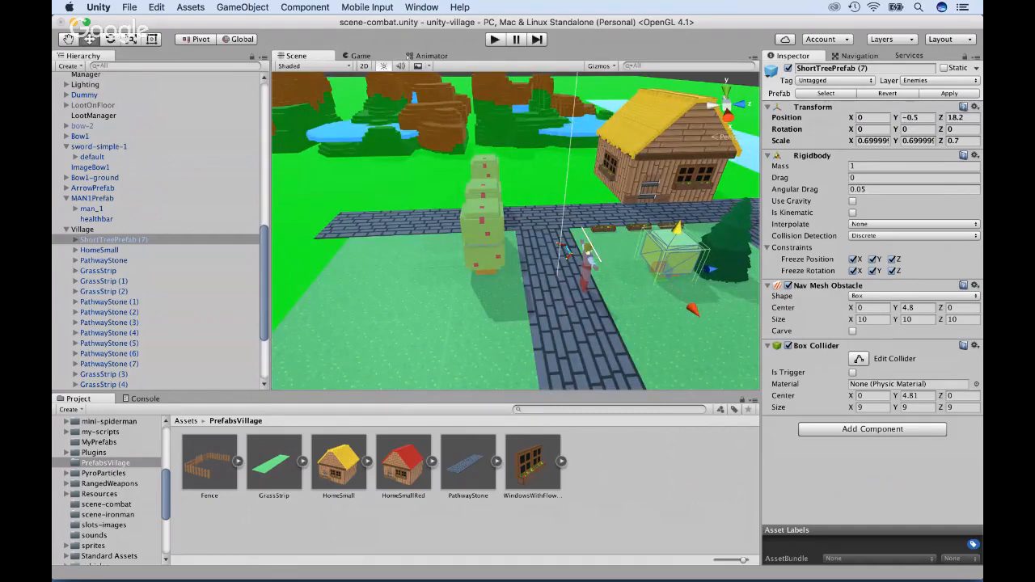
drag(693, 308, 731, 356)
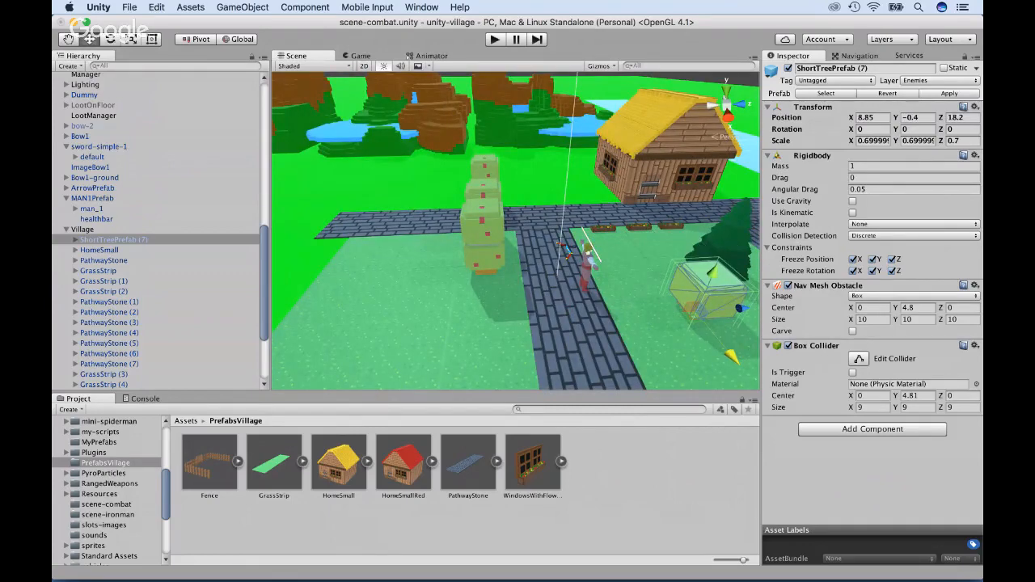
click(361, 56)
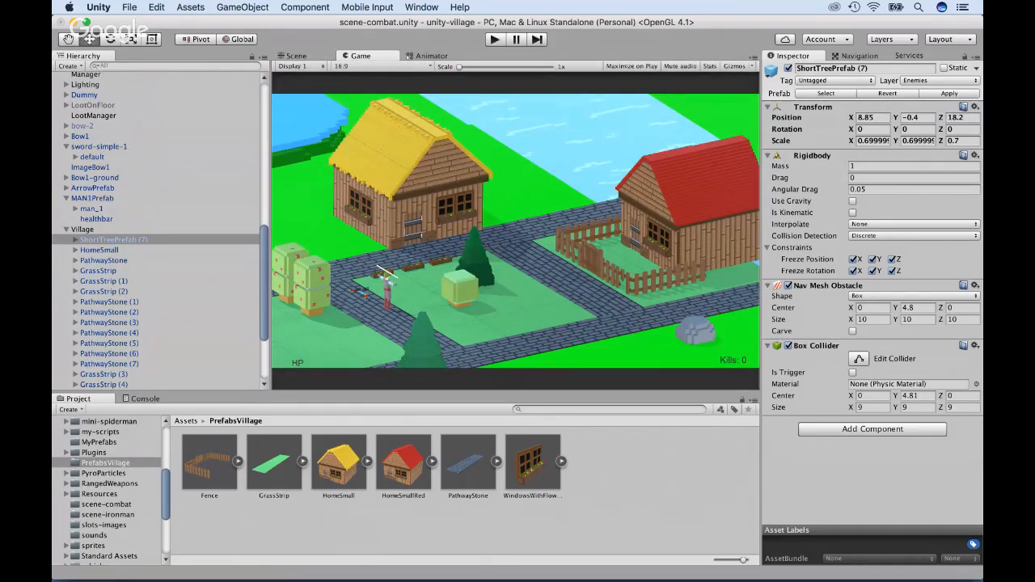
Look through the village asset folders, including Beams, Bridges, Floors, Others and Windows, for more pieces to use.
scroll(106, 490, down, 3)
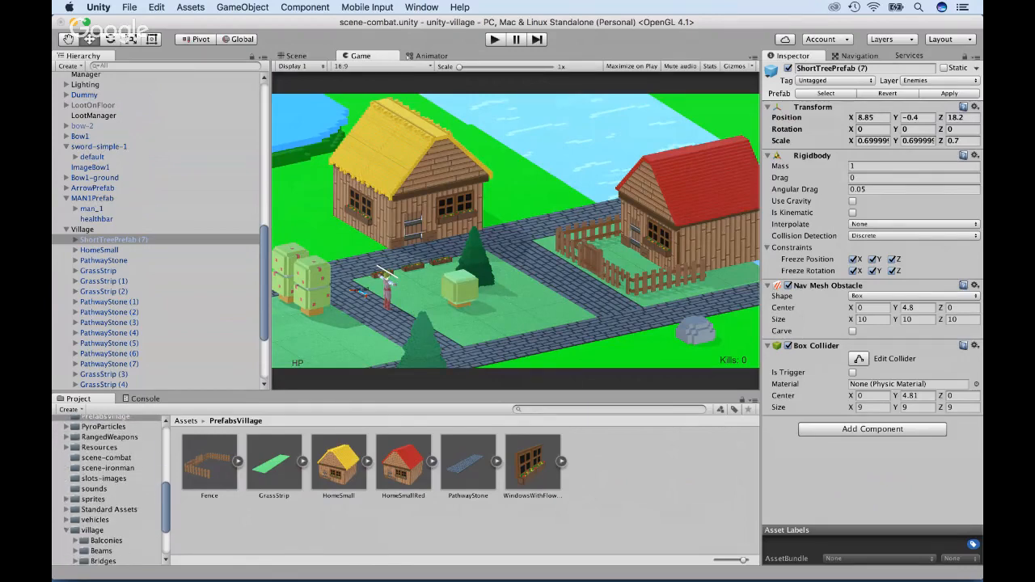
click(93, 499)
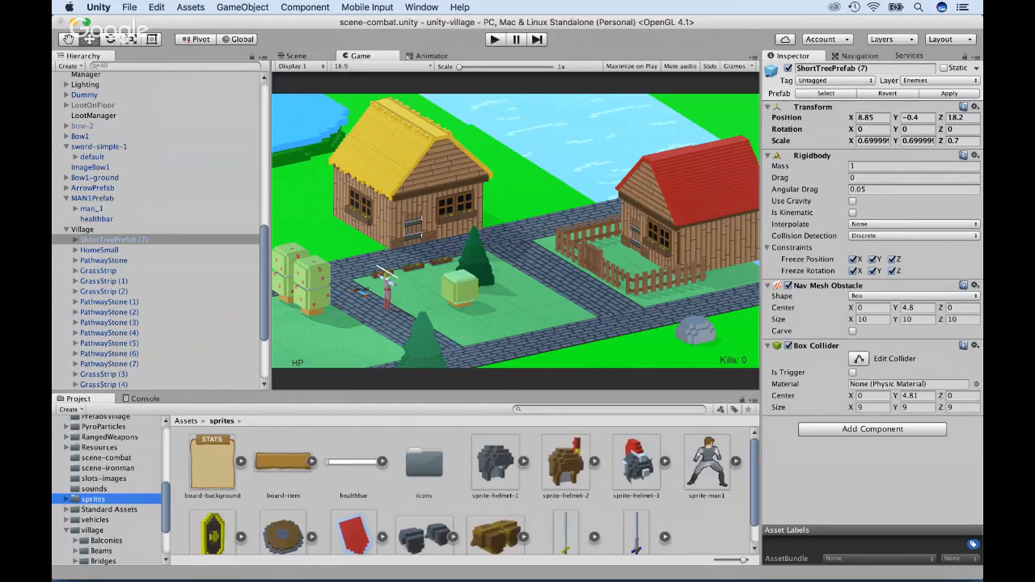
scroll(107, 499, down, 2)
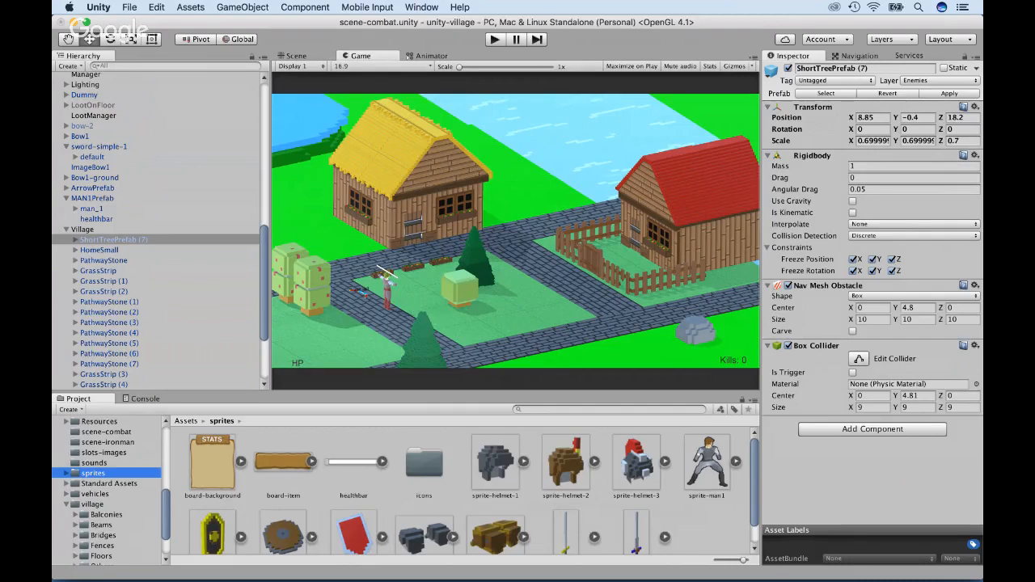
click(101, 525)
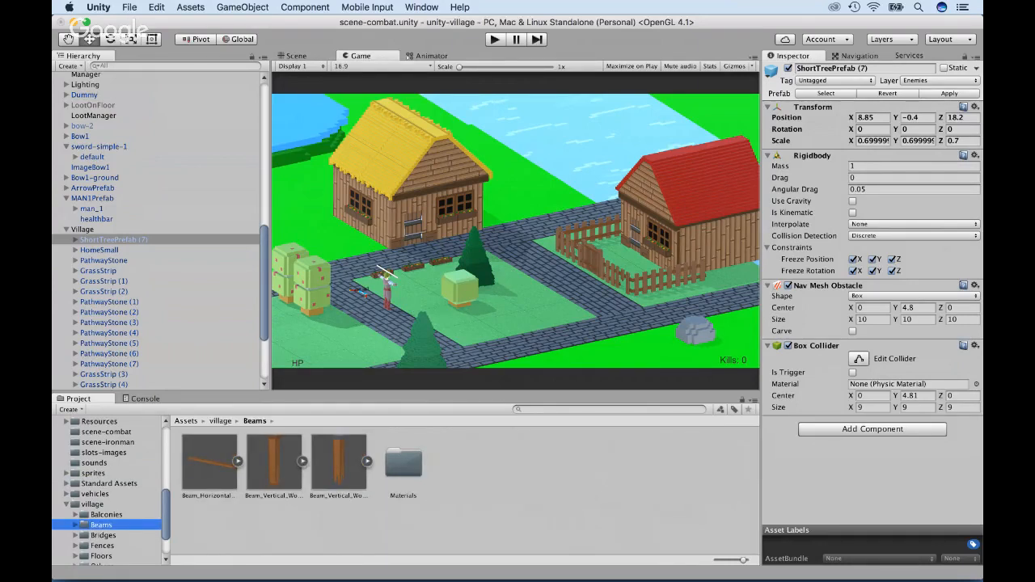
click(105, 514)
click(103, 535)
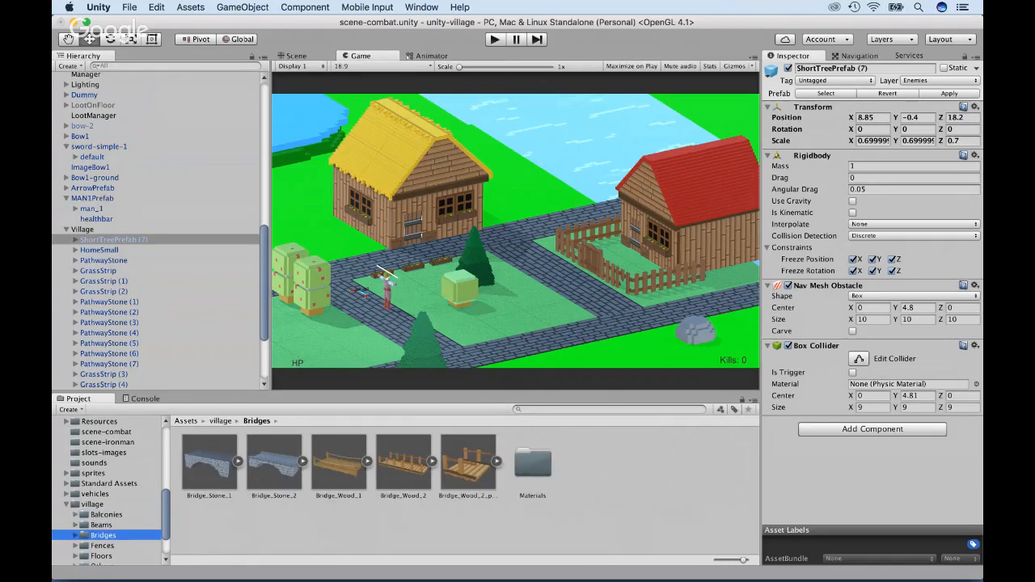
scroll(103, 536, down, 2)
click(101, 535)
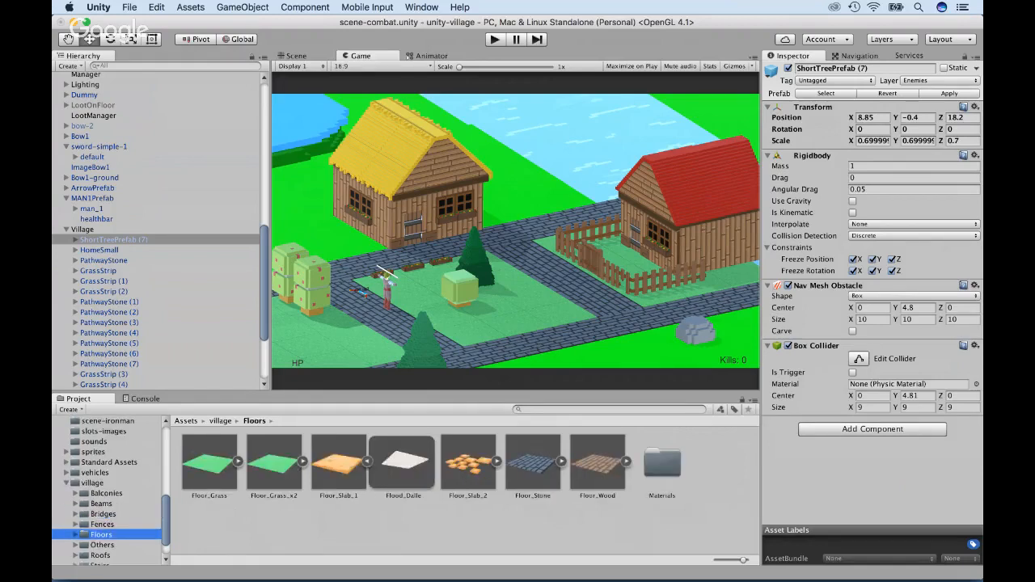
scroll(102, 518, down, 3)
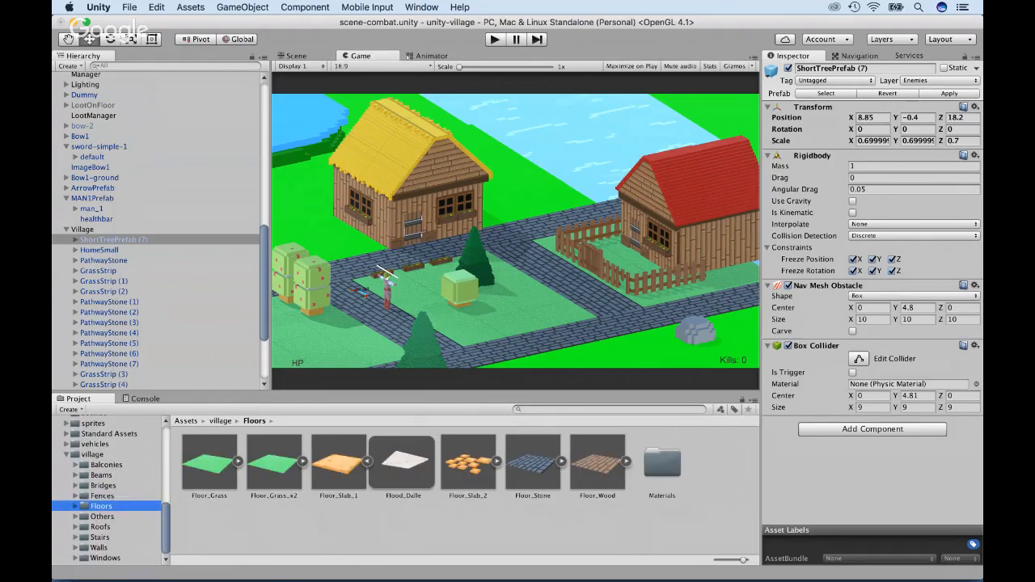
click(102, 516)
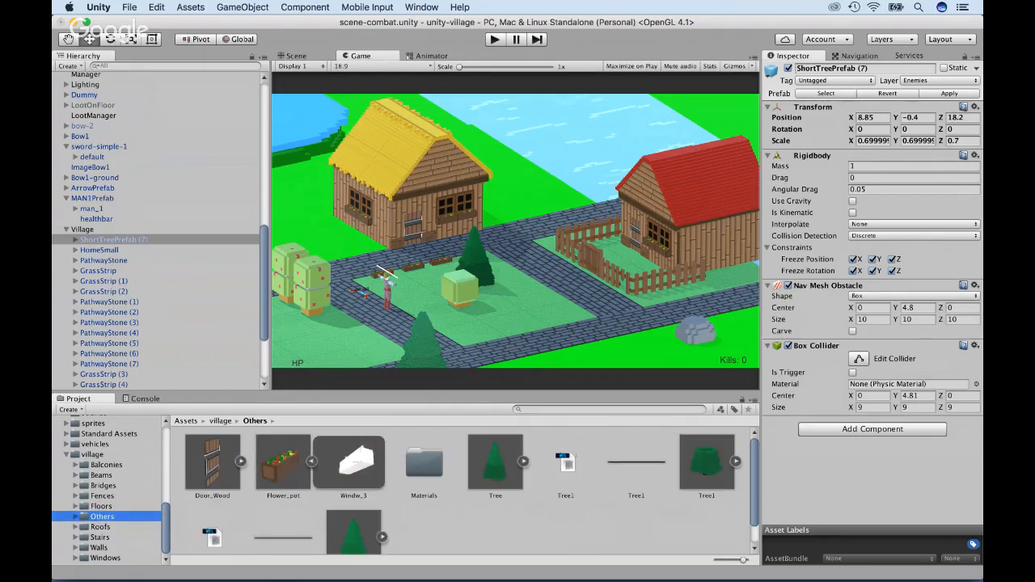
click(105, 558)
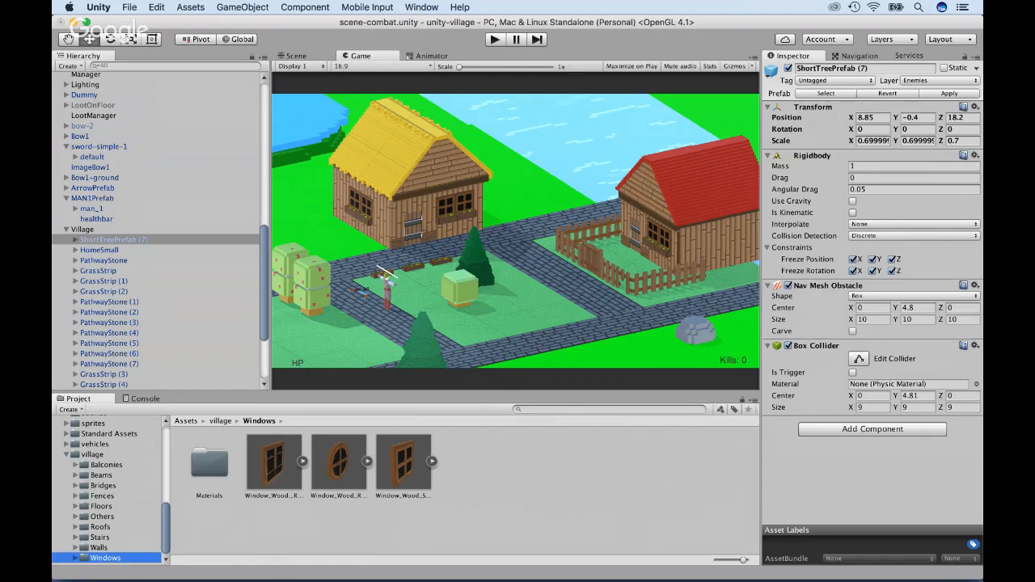
Duplicate HomeSmallRed in the Village object and set the copy's Y rotation to 0.
scroll(158, 232, down, 5)
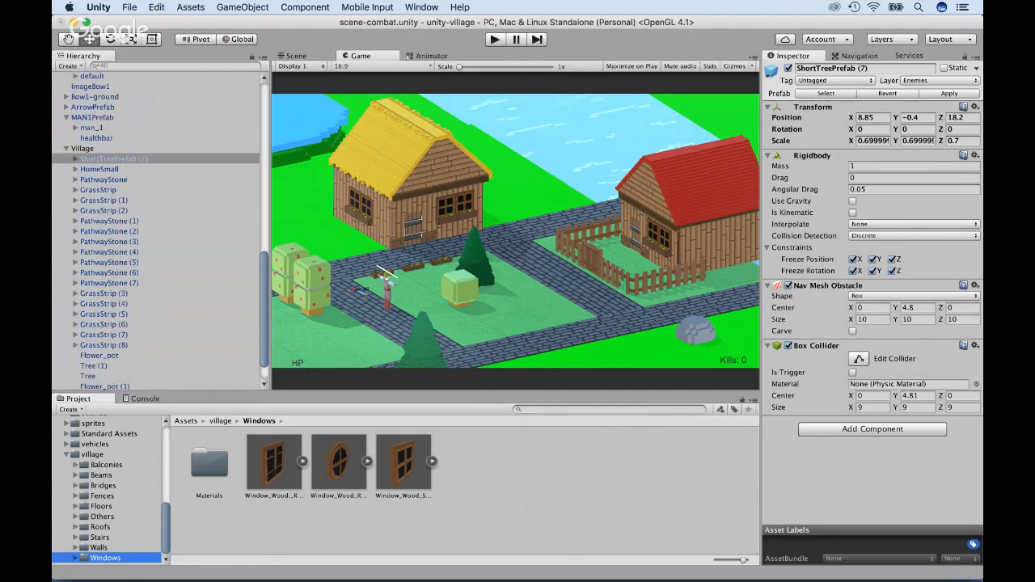
scroll(158, 232, down, 2)
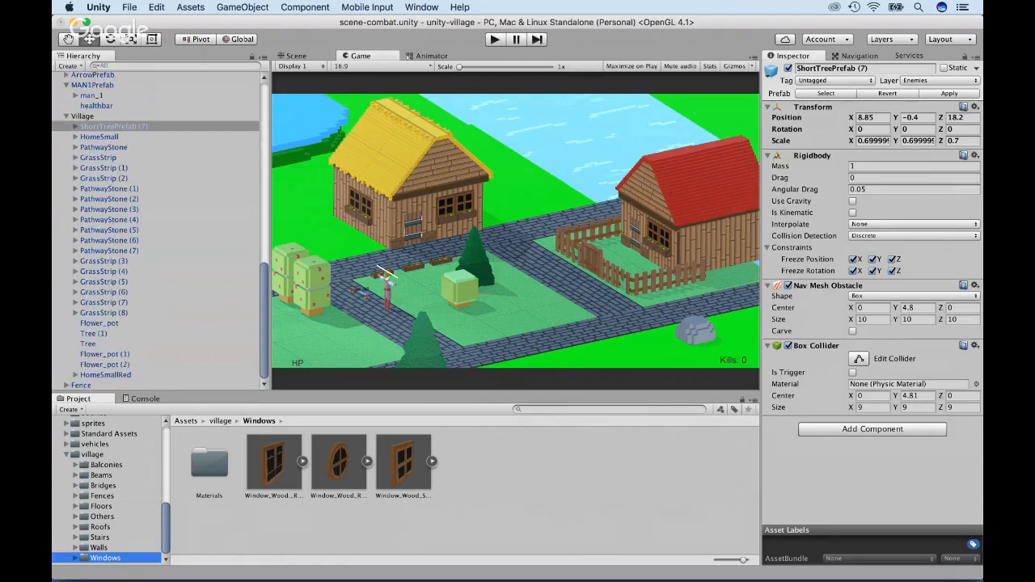
click(105, 376)
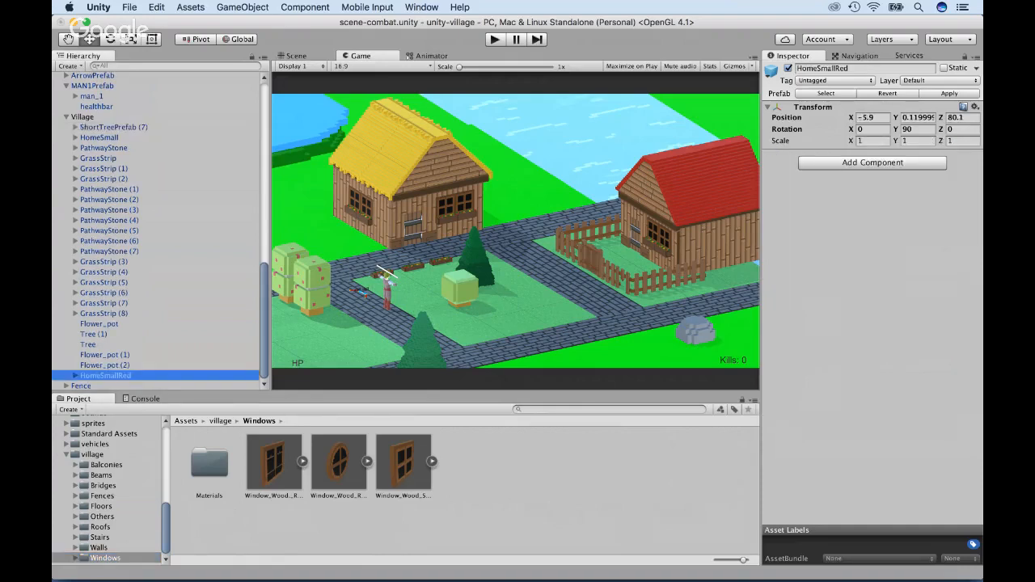
key(super+d)
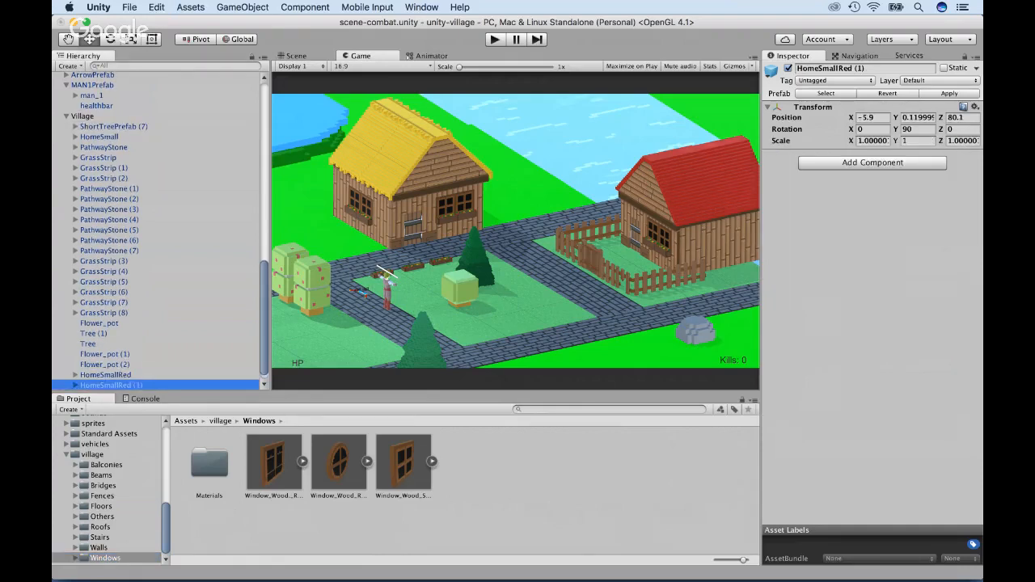
click(916, 129)
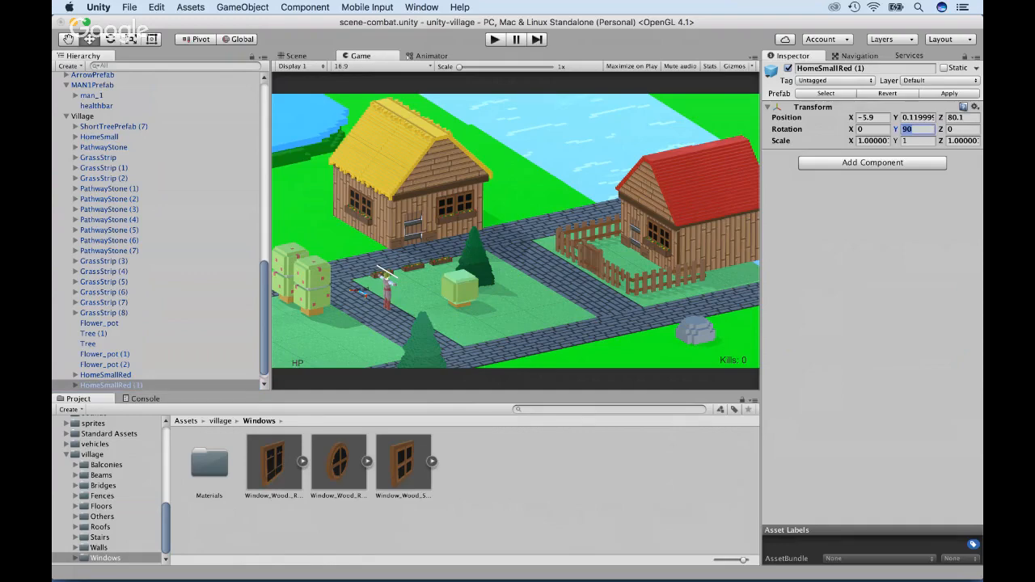
text(0)
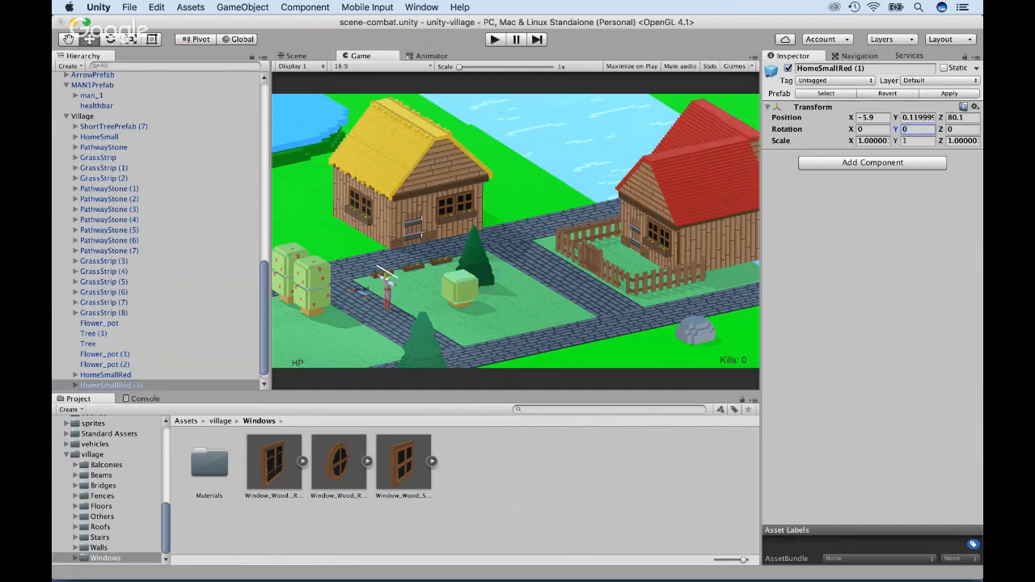
Move the duplicated red-roofed house beside the yellow-roofed one, to about -39.5 in X and -11.3 in Z, and check the game view.
click(296, 56)
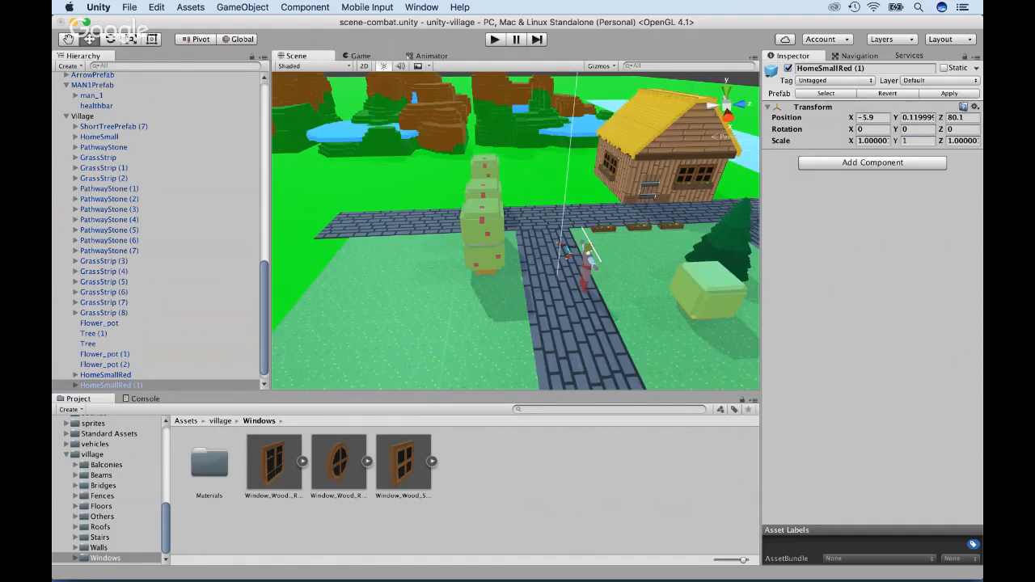
scroll(637, 262, down, 5)
scroll(637, 262, down, 3)
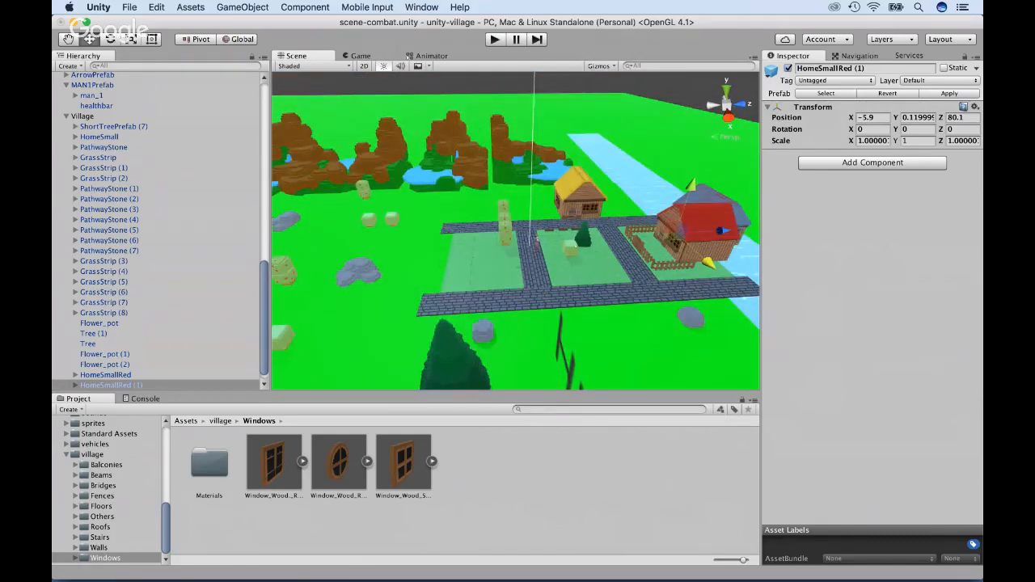
drag(722, 230, 557, 238)
drag(509, 272, 504, 235)
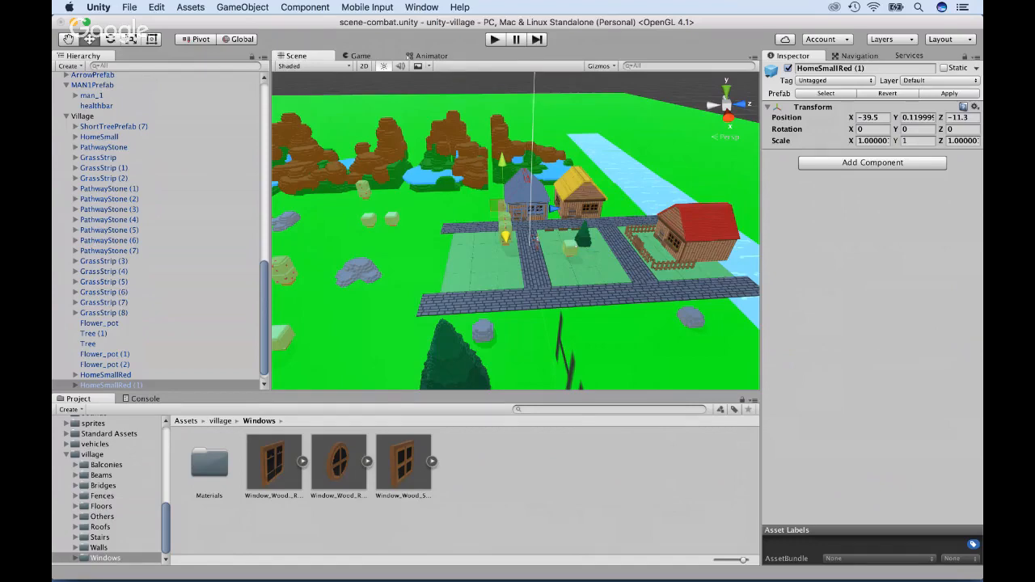
click(360, 56)
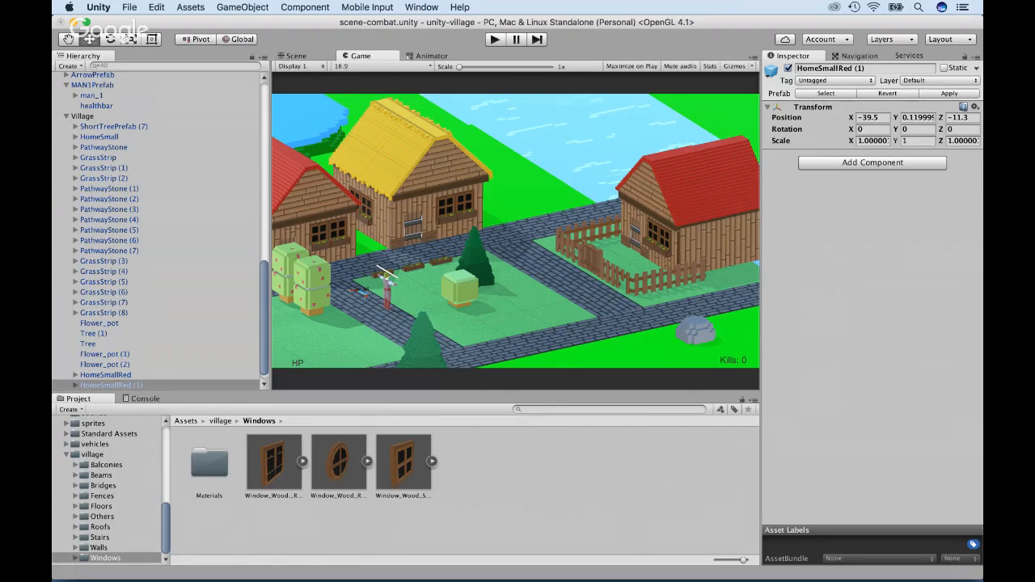
Add the Bridge_Wood_2 model from the village Bridges folder to the scene hierarchy and show it in the scene view.
click(103, 486)
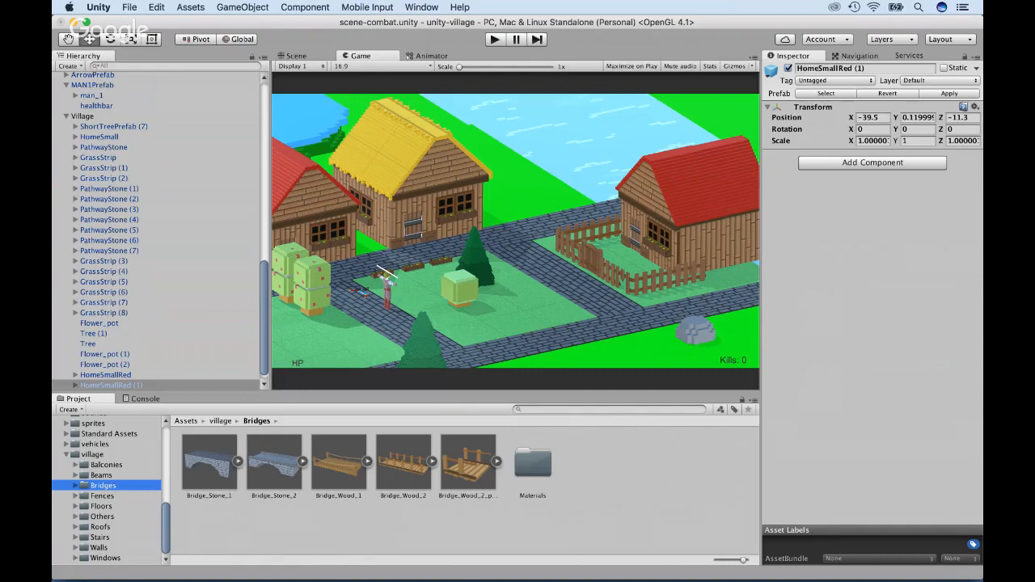
drag(404, 463, 161, 113)
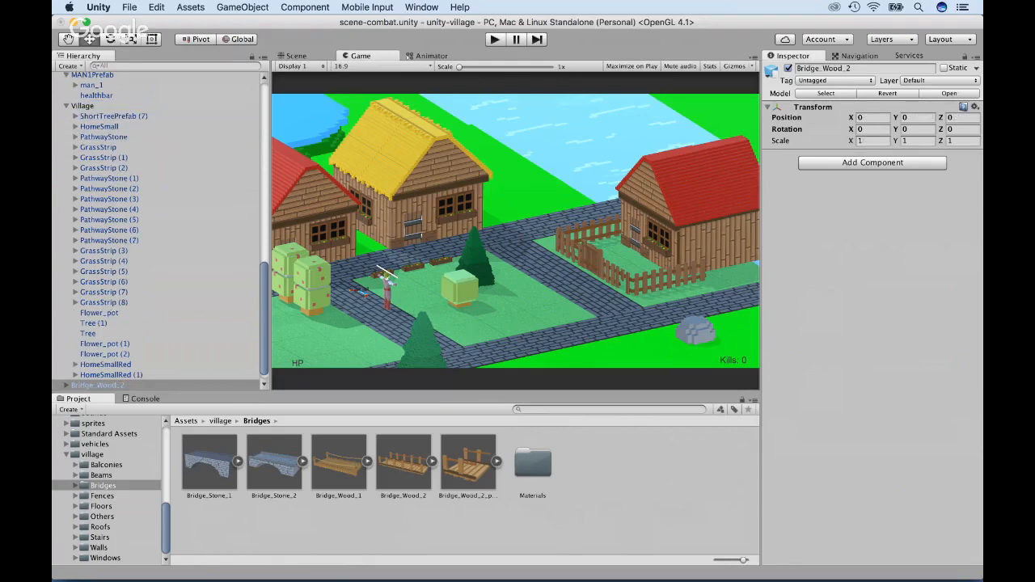
click(296, 56)
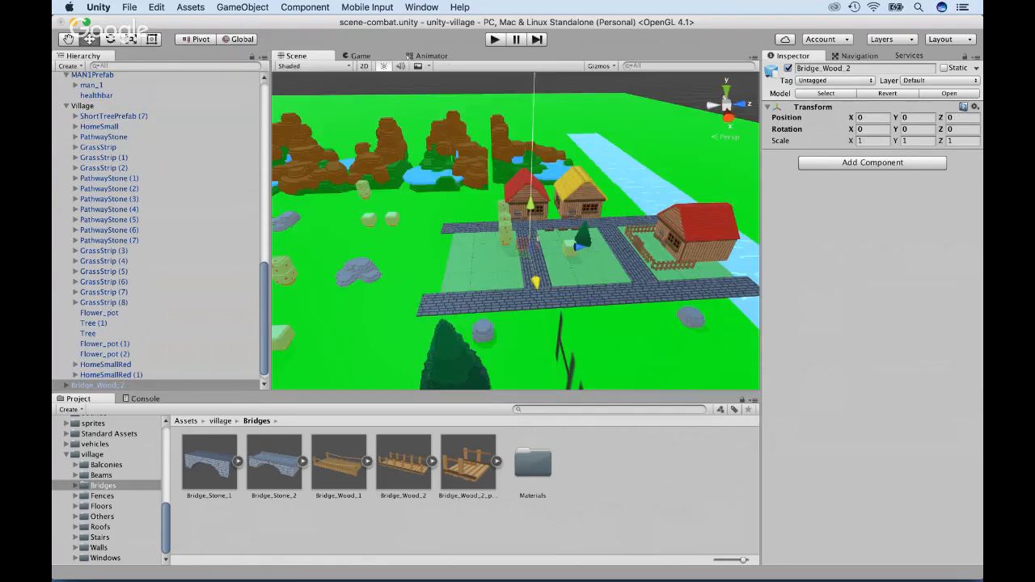
Make Bridge_Wood_2 a child of the Village object and set its Y position to 0.
scroll(162, 230, down, 1)
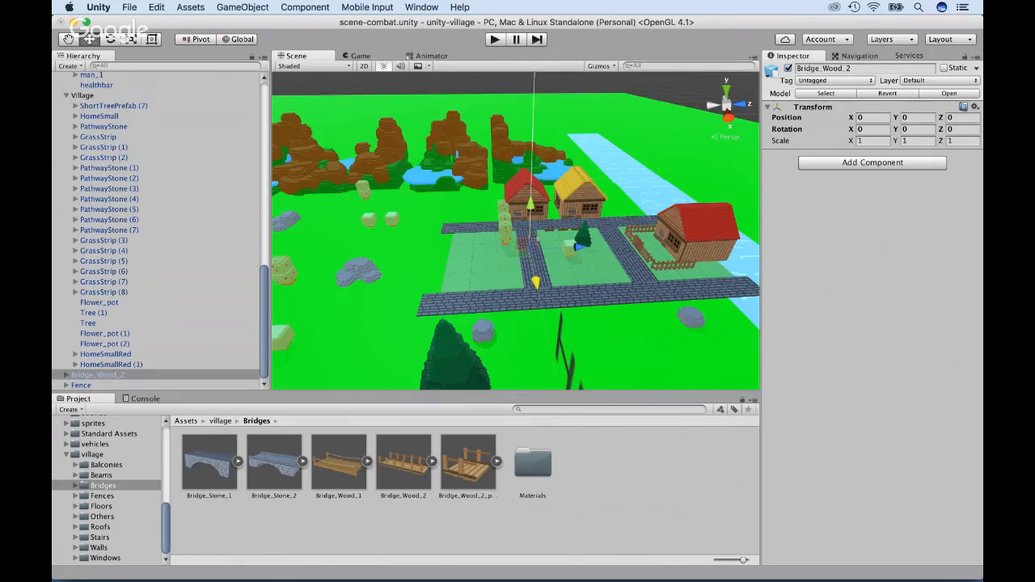
double_click(98, 375)
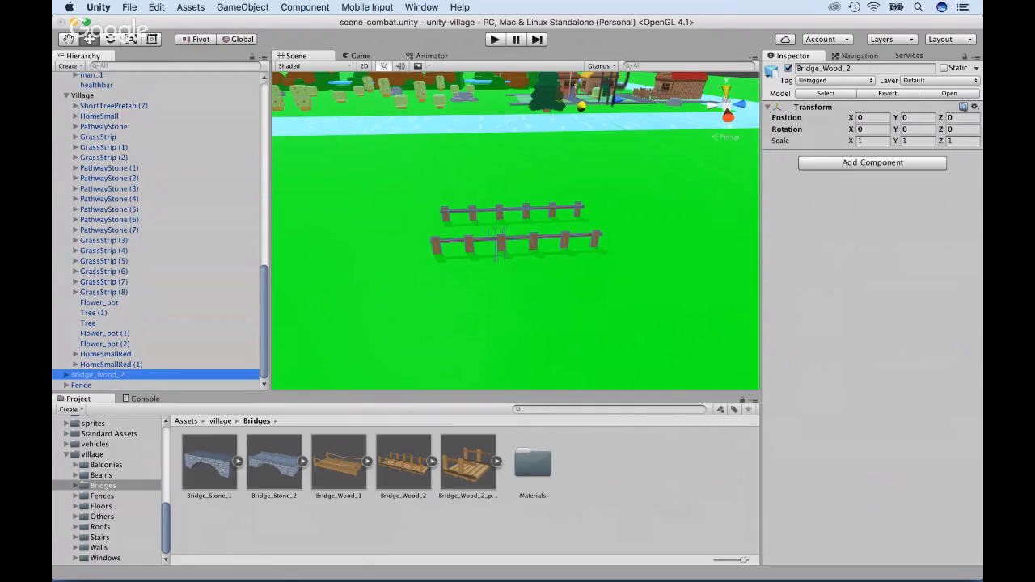
drag(98, 375, 122, 100)
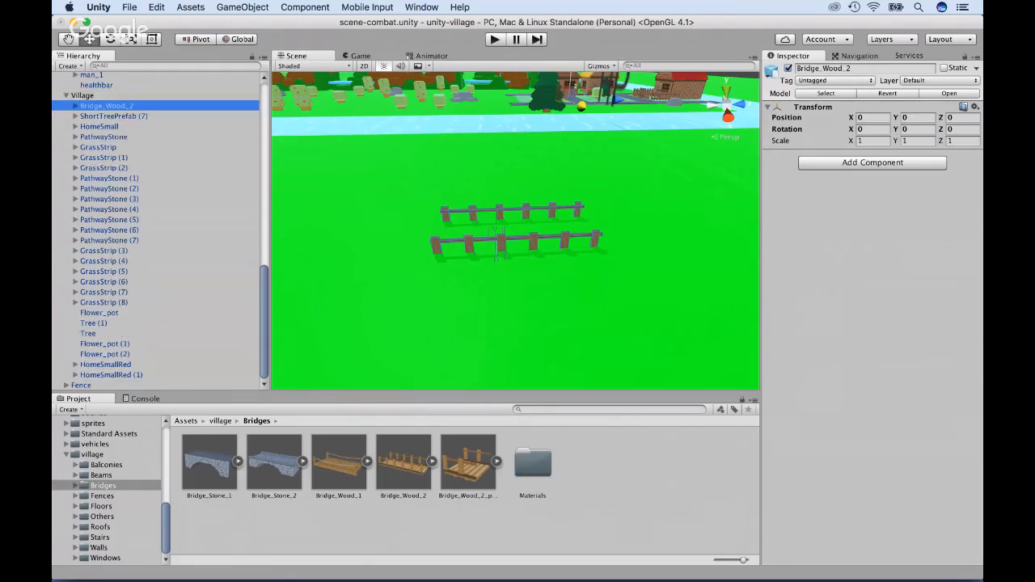
click(917, 118)
text(0)
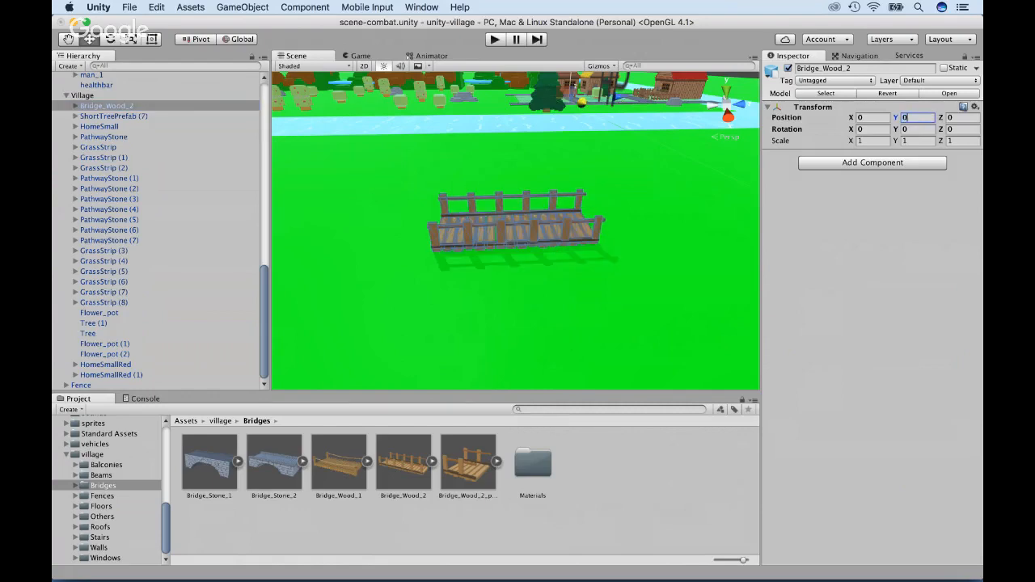
double_click(107, 106)
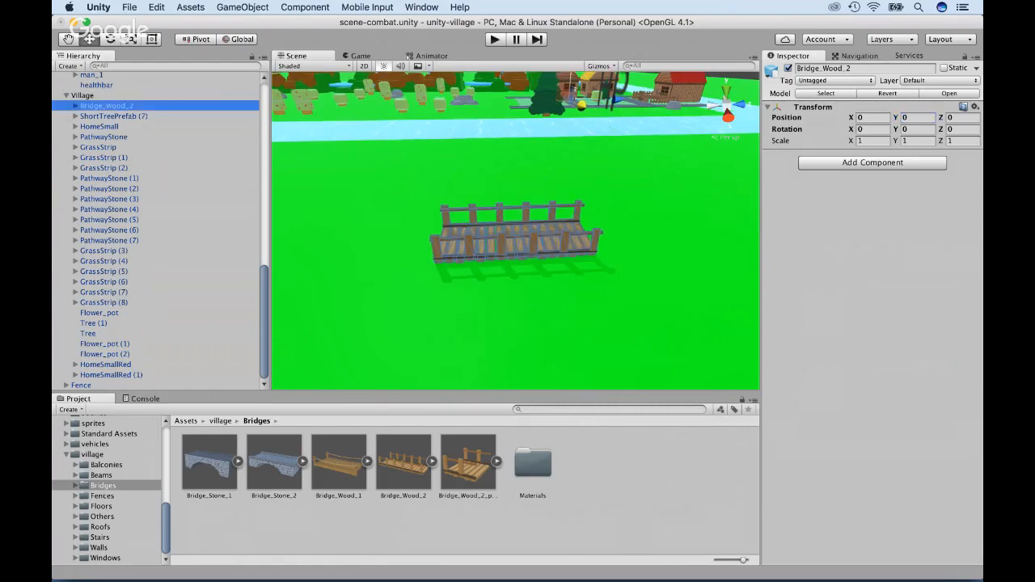
Move Bridge_Wood_2 along X toward the village, to about -160.4.
scroll(516, 230, down, 5)
scroll(516, 230, down, 3)
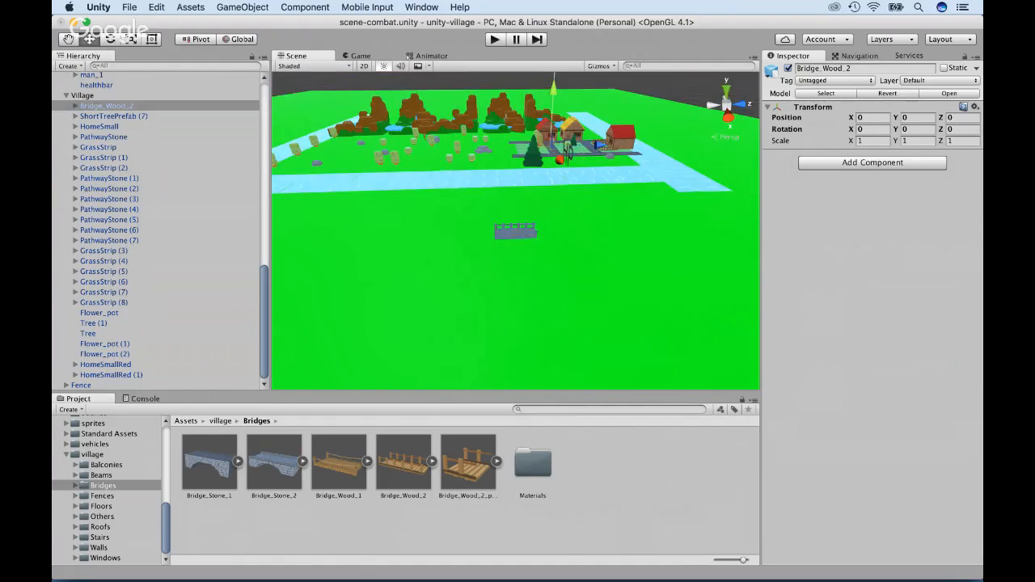
click(107, 106)
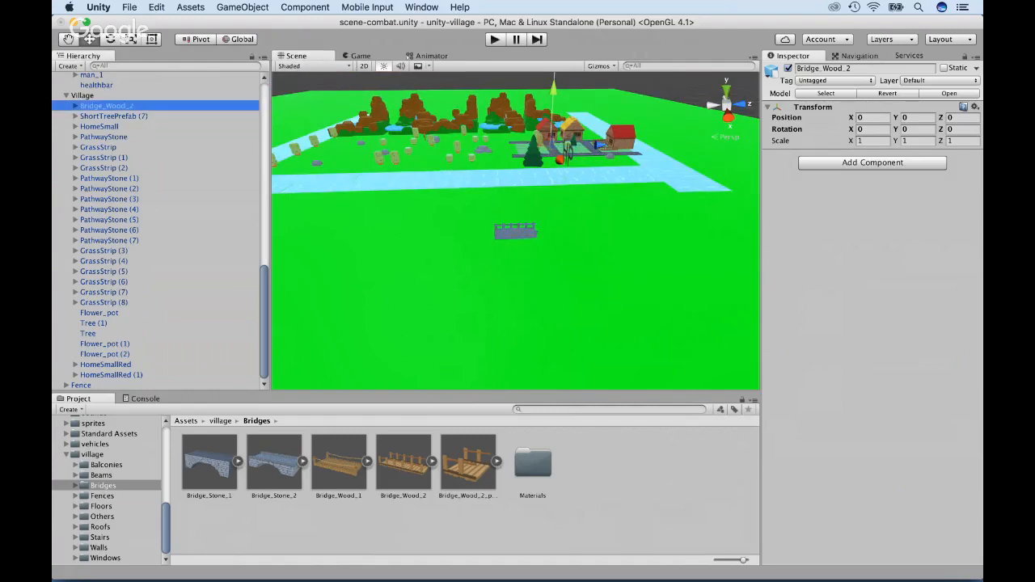
alt+drag(404, 218, 574, 271)
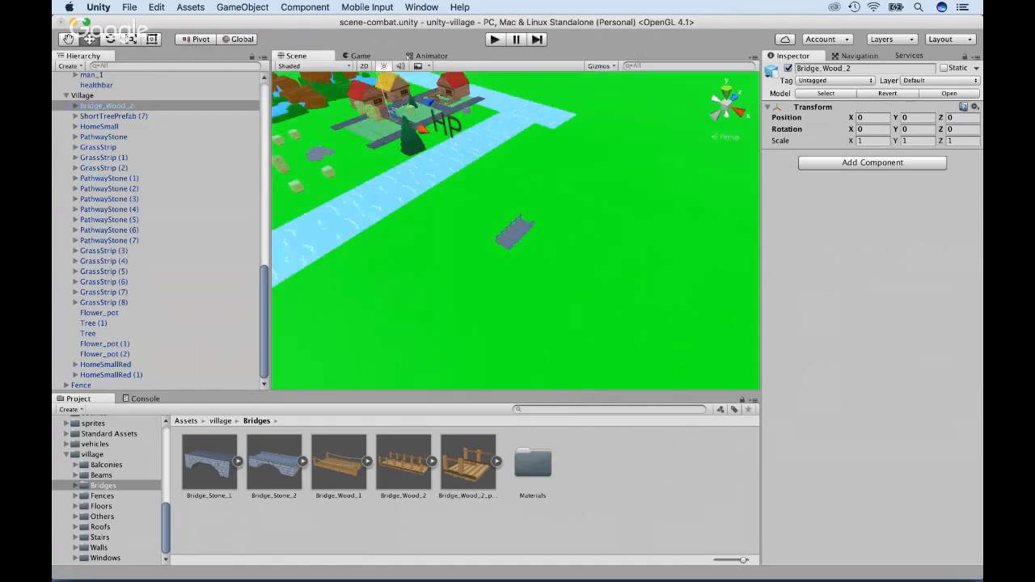
drag(423, 130, 333, 93)
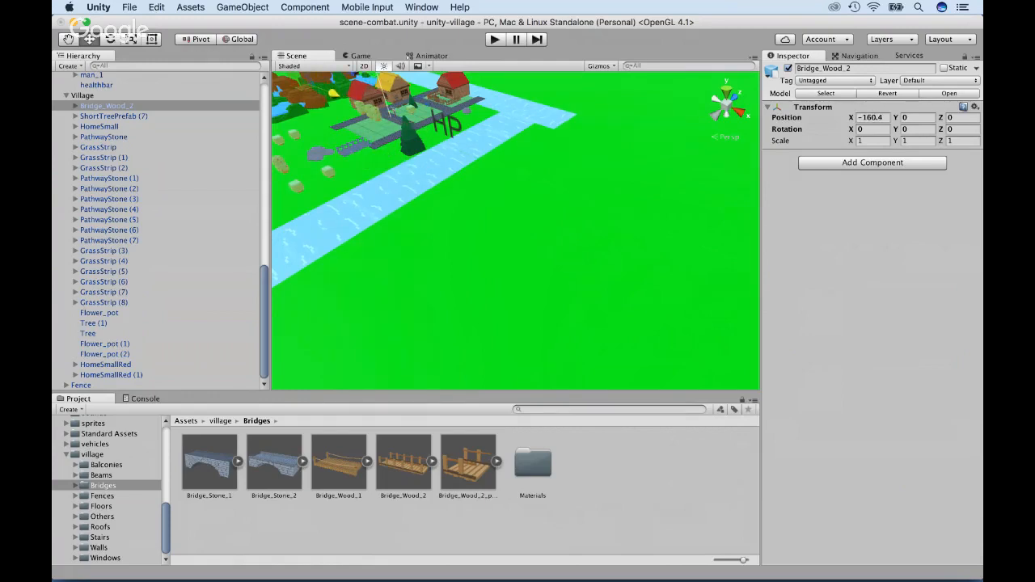
Select the bridge's Union_16, Union_17 and Union_18 parts and move them together toward the fenced red-roofed house by the river.
click(107, 106)
key(Right)
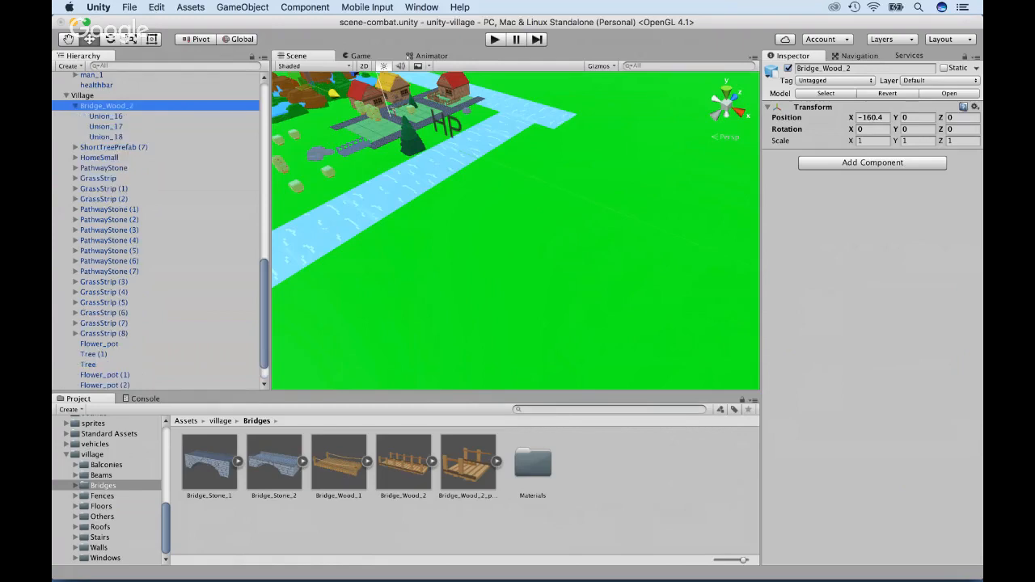
key(Down)
key(shift+Down)
key(shift+Down)
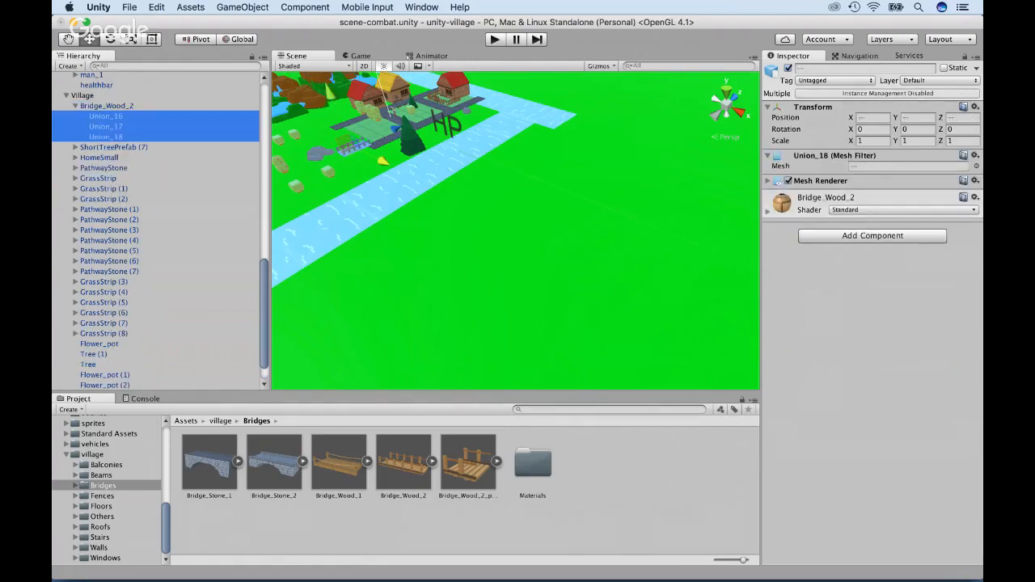
scroll(396, 130, up, 3)
scroll(396, 129, down, 3)
drag(395, 128, 511, 80)
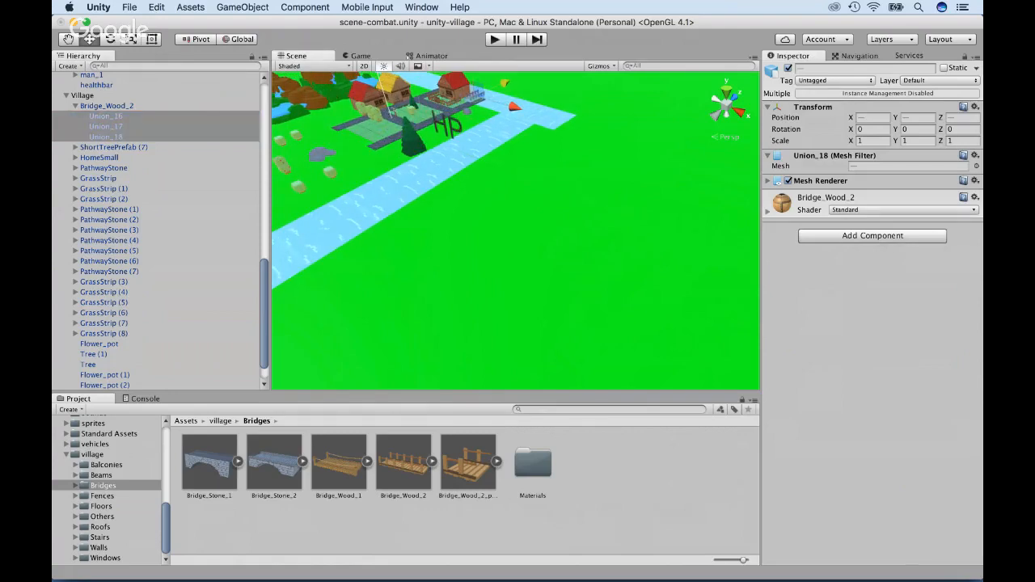
Shift the three bridge parts onto the river behind the houses, with one end on the near bank, and check the game view.
key(f)
key(super+z)
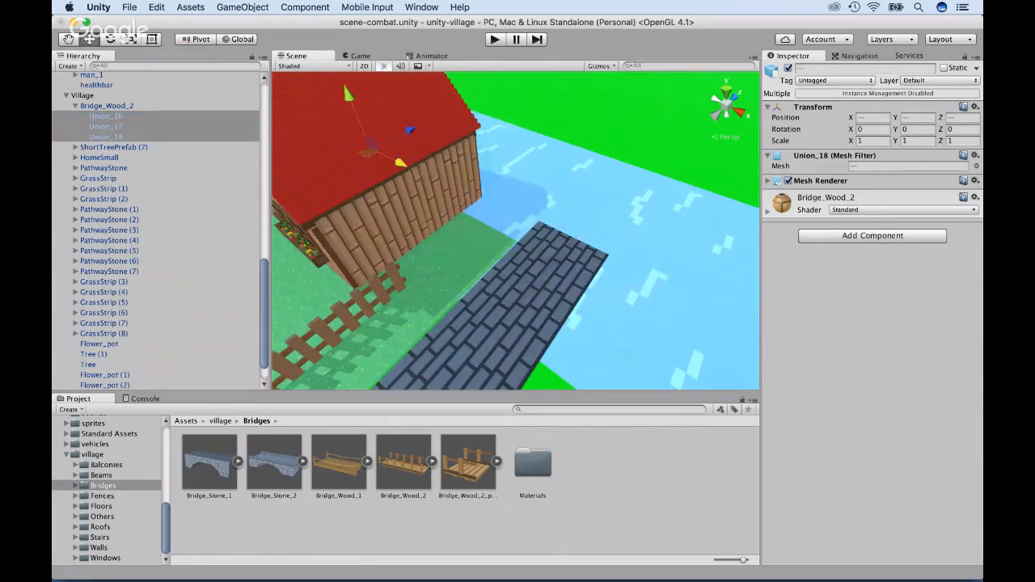
key(f)
drag(450, 191, 353, 142)
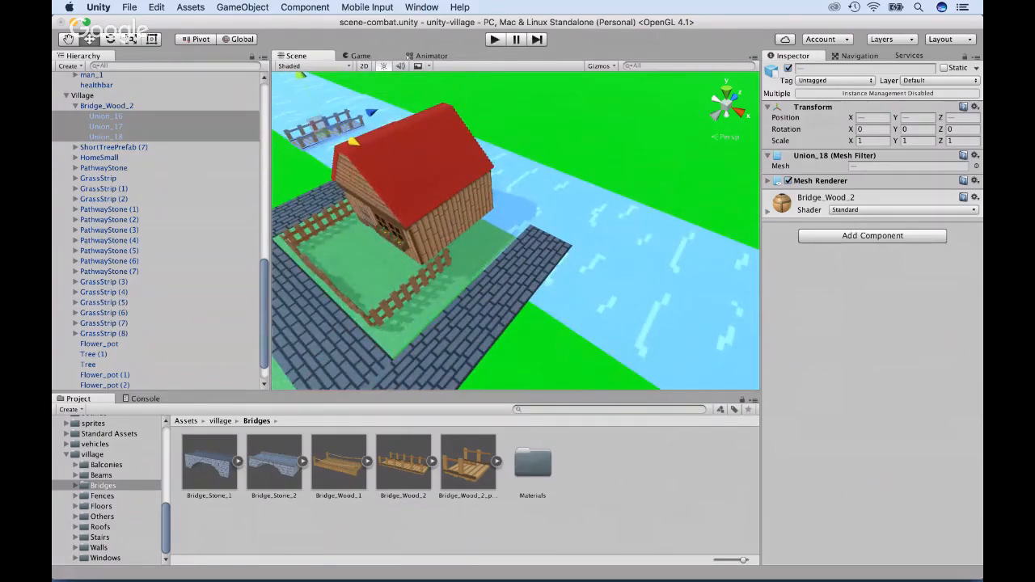
key(f)
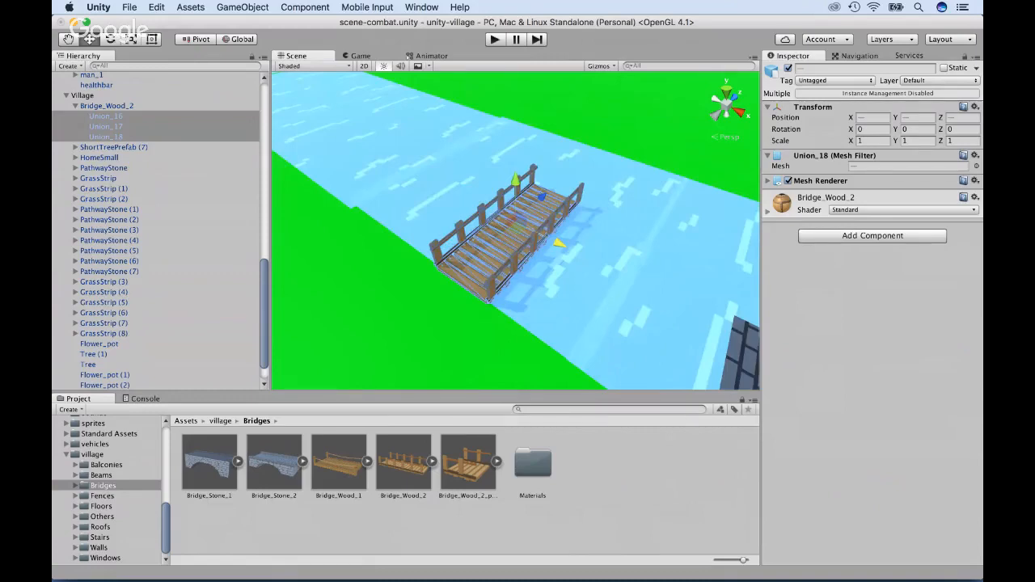
alt+drag(558, 242, 537, 145)
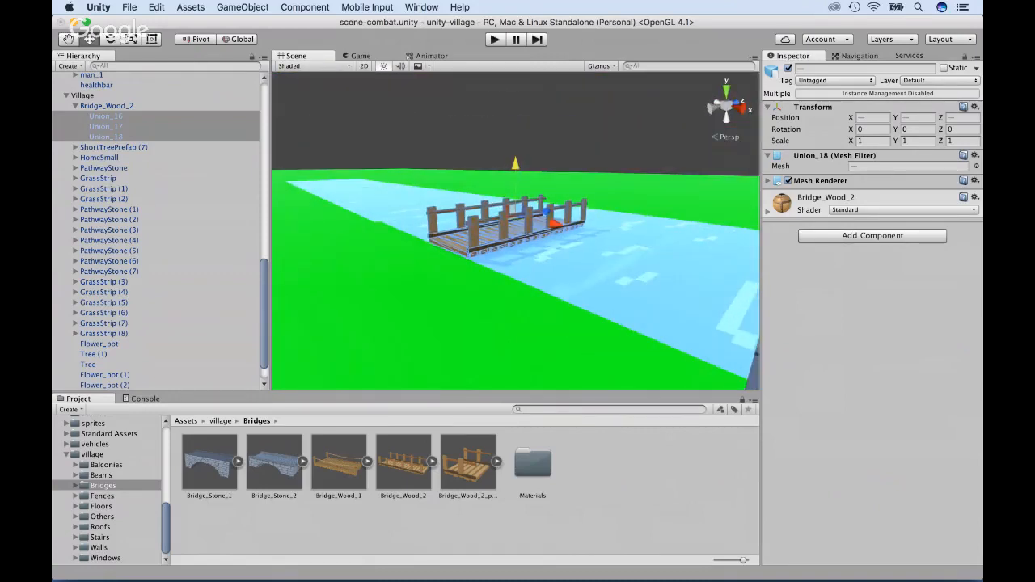
drag(547, 212, 534, 215)
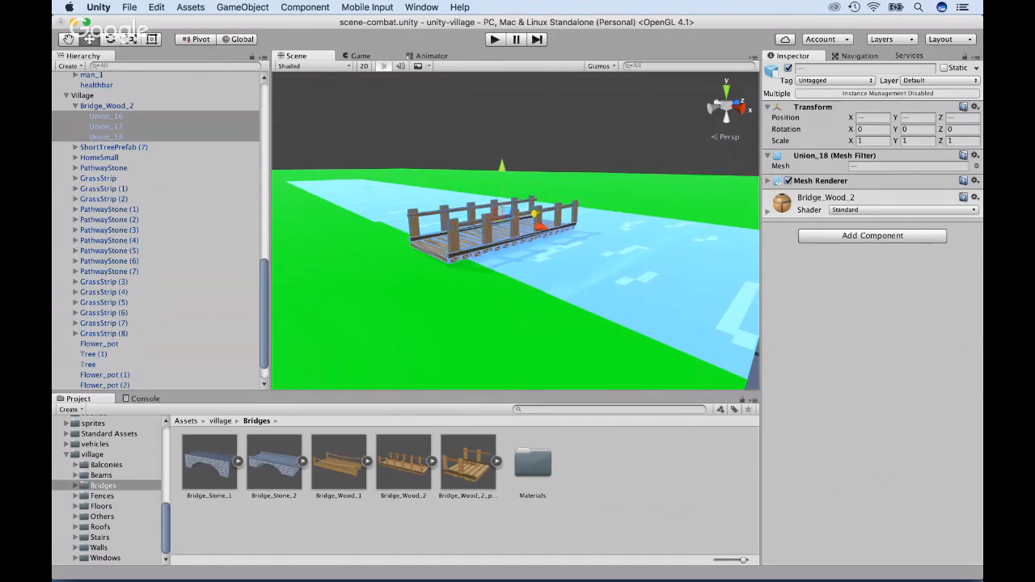
click(360, 56)
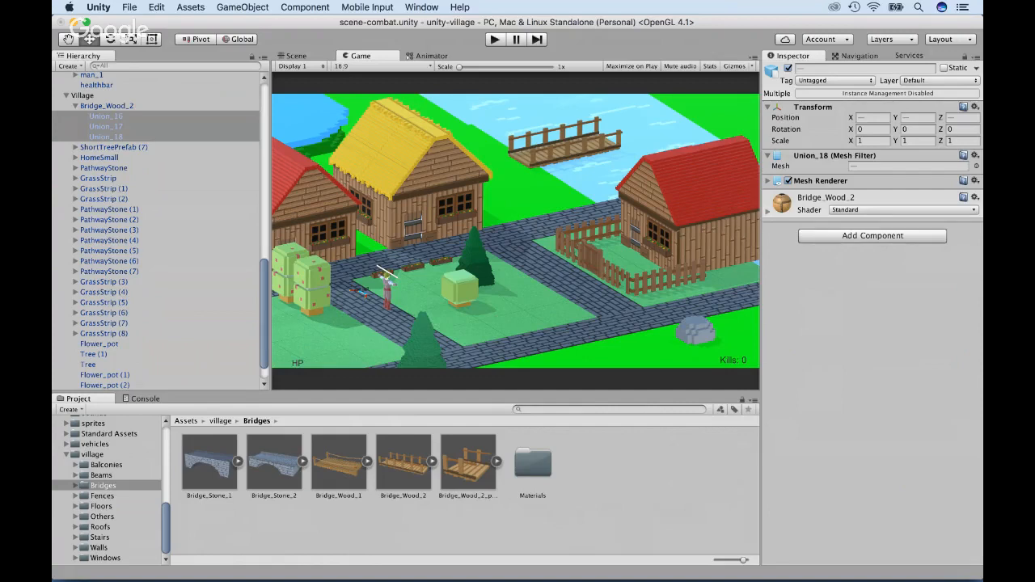
Duplicate Union_16, Union_17 and Union_18 and slide the copies along X to extend the bridge across the river, checking the game view.
click(106, 106)
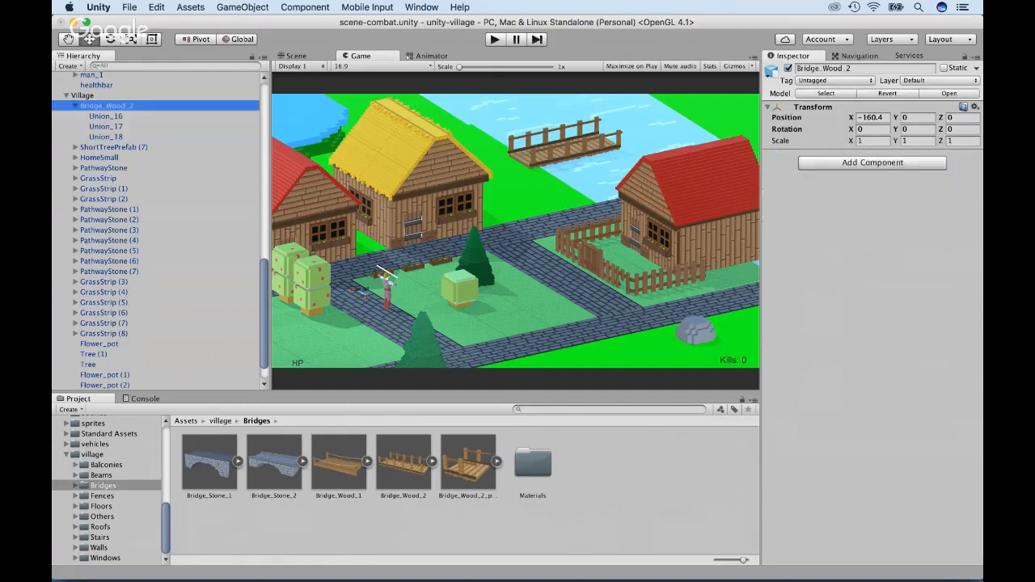
click(106, 116)
shift+click(106, 136)
key(super+c)
key(super+v)
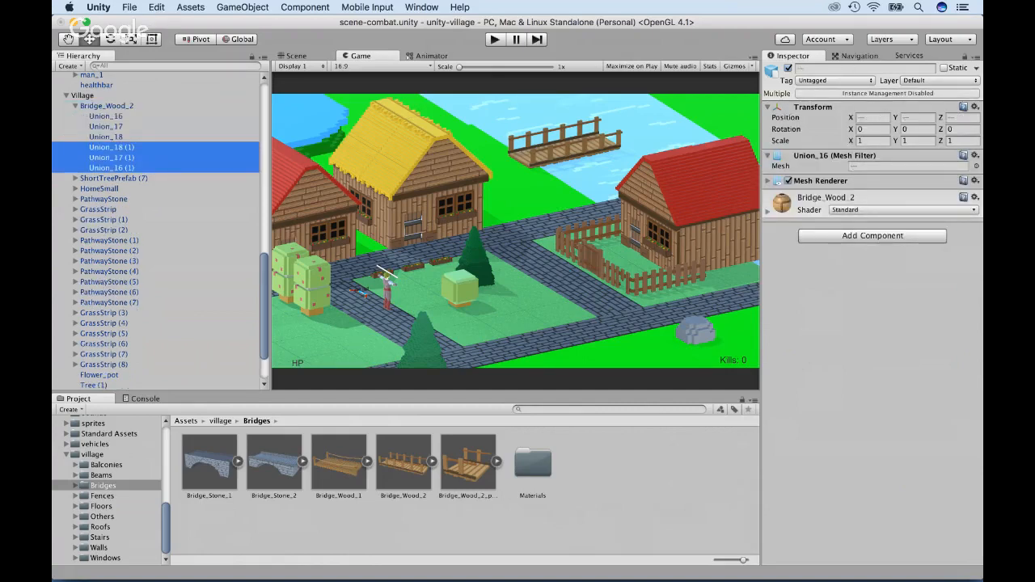
click(296, 56)
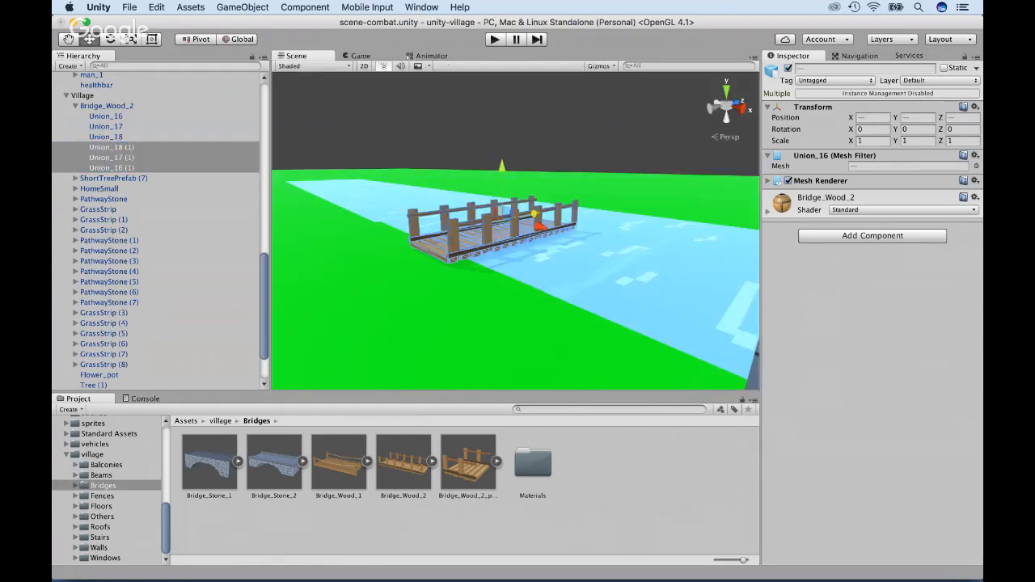
drag(539, 225, 610, 200)
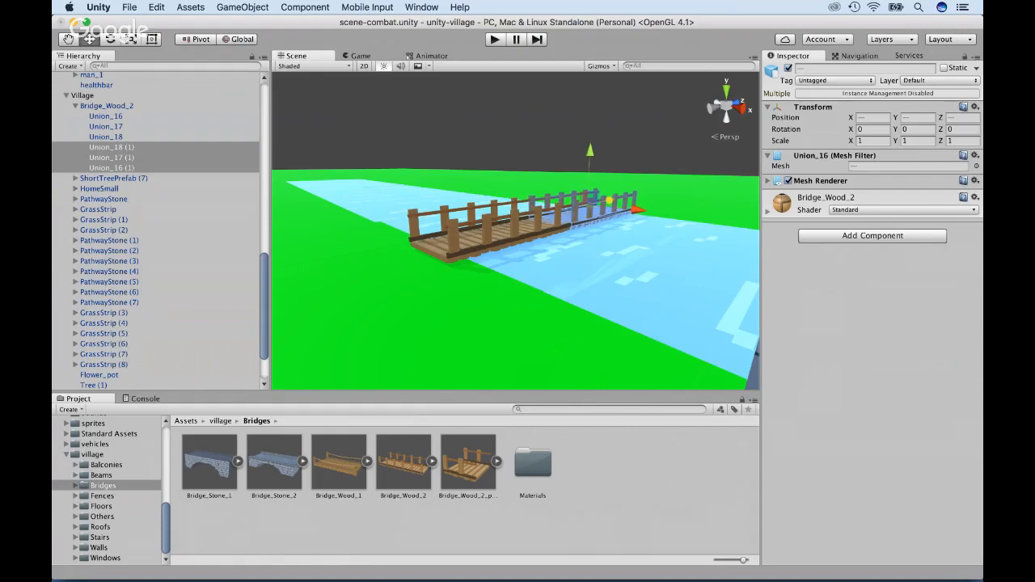
click(361, 55)
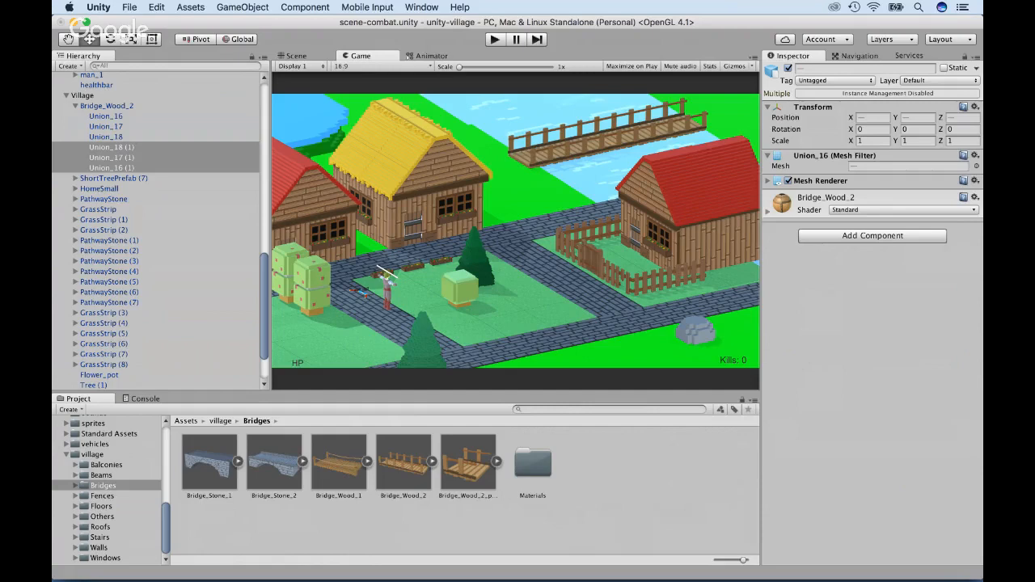
Scale Bridge_Wood_2 to 1.1 in X, Y and Z.
click(107, 106)
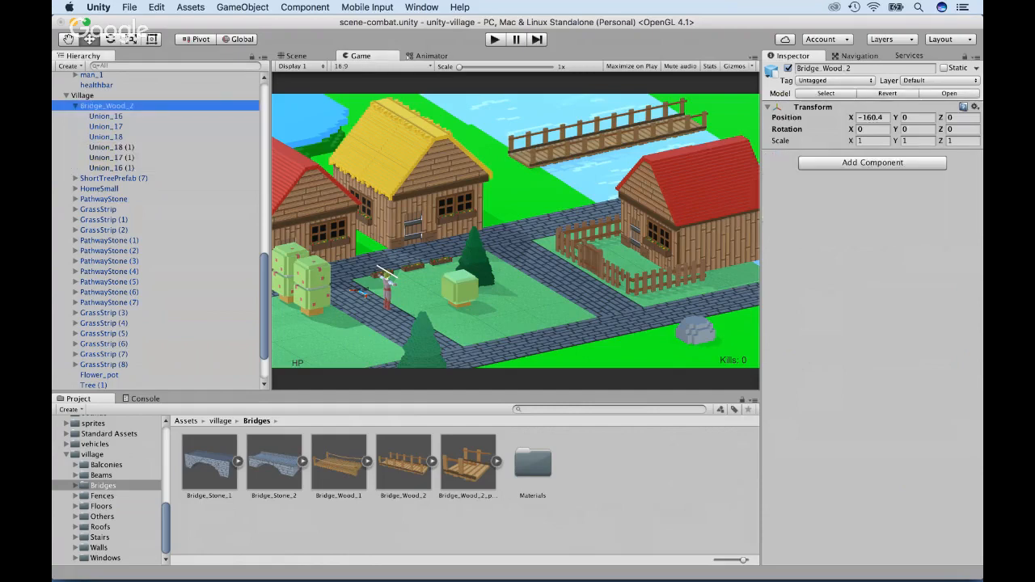
click(873, 141)
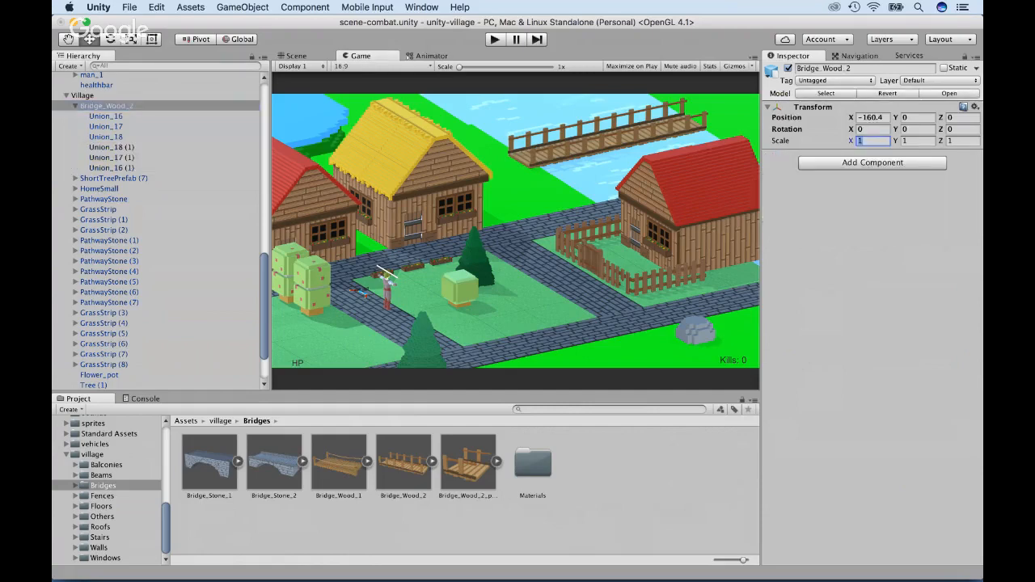
text(1.1)
key(Tab)
text(1.1)
key(Tab)
text(1.)
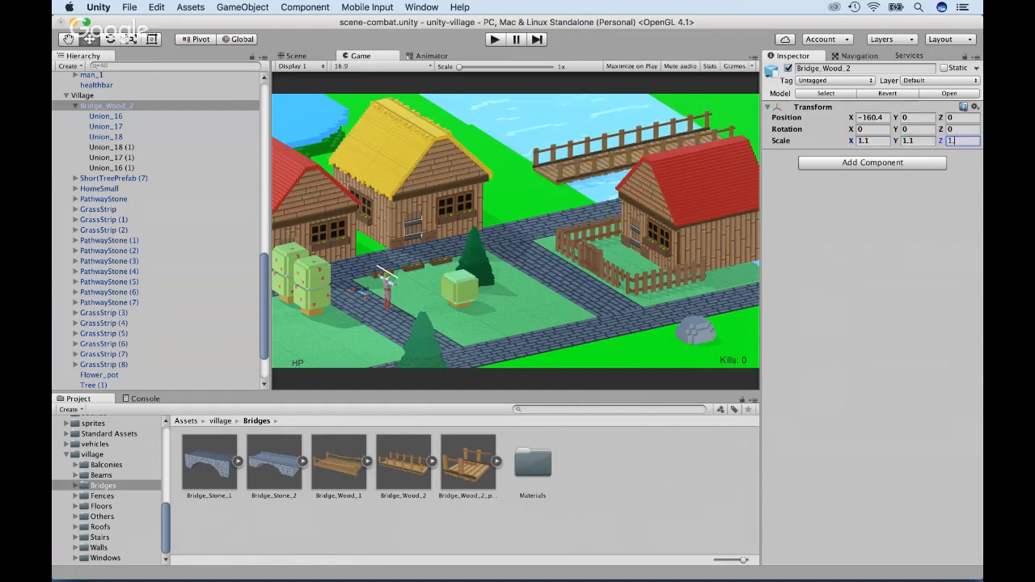
text(1)
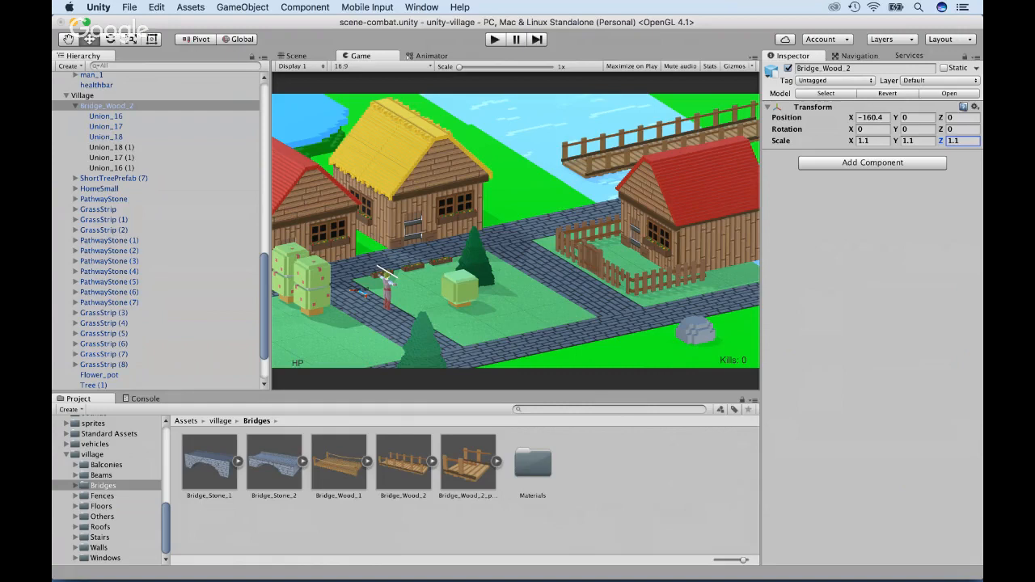
Reposition the enlarged Bridge_Wood_2 to about -170.9 in X, -0.22 in Y and -10.4 in Z.
drag(852, 118, 829, 118)
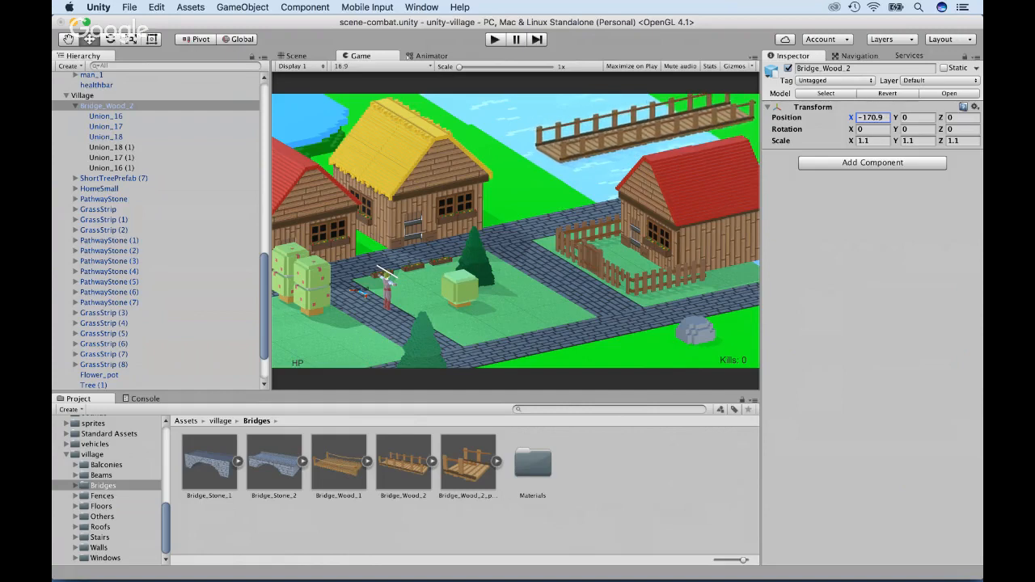
drag(942, 118, 717, 118)
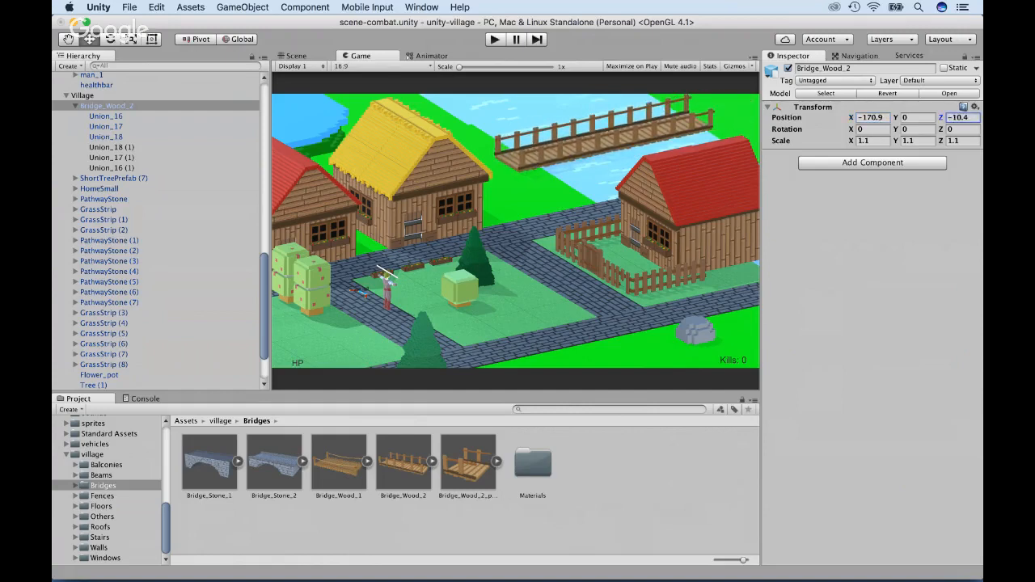
mouse_move(896, 118)
mouse_down()
mouse_move(875, 118)
mouse_move(890, 118)
mouse_up()
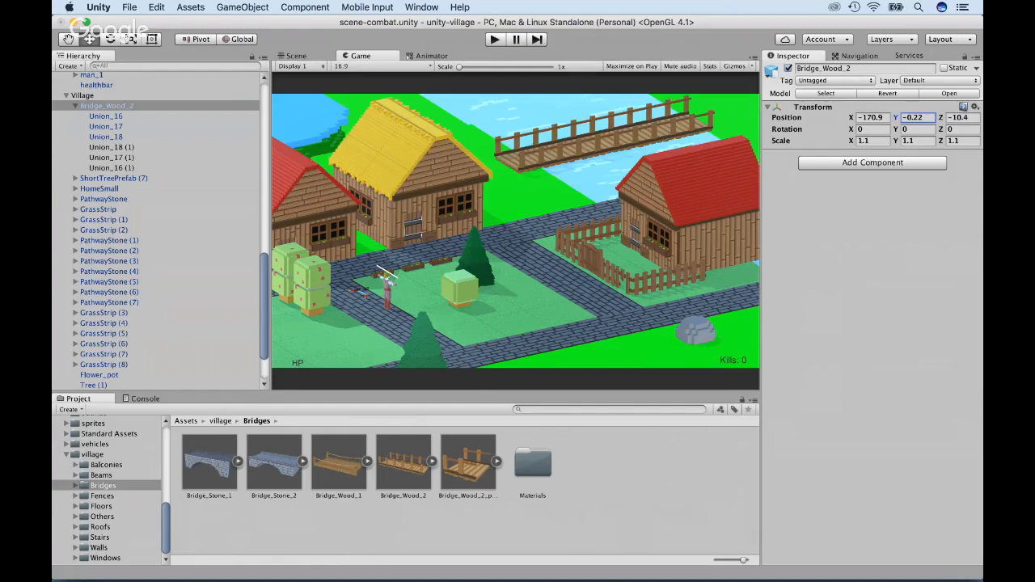
Duplicate SmallRockPrefab (4) and move the copy near the bridge's village end, to about -3.8 in X and 231.9 in Z.
click(297, 56)
scroll(516, 230, down, 10)
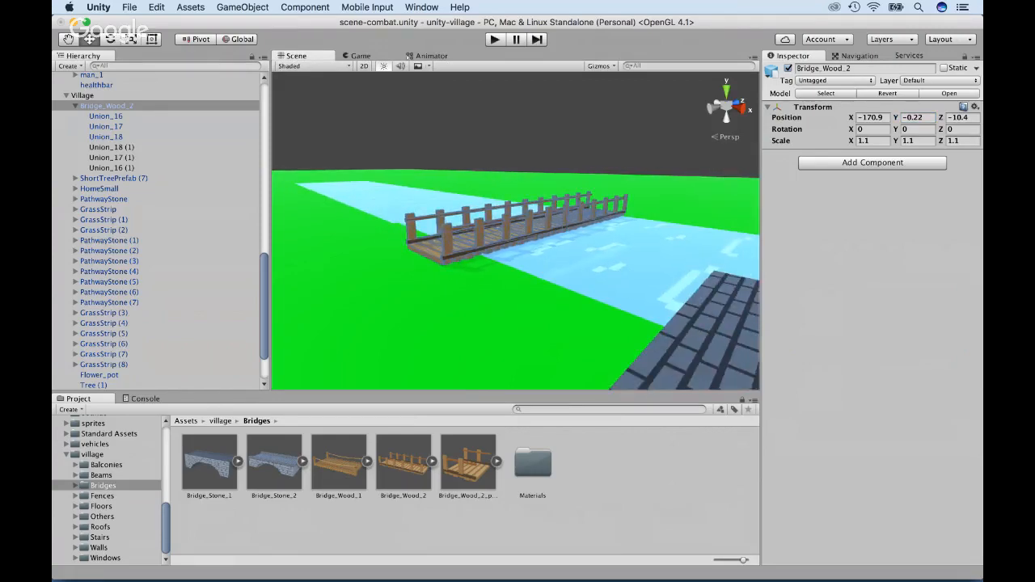
alt+drag(320, 219, 250, 202)
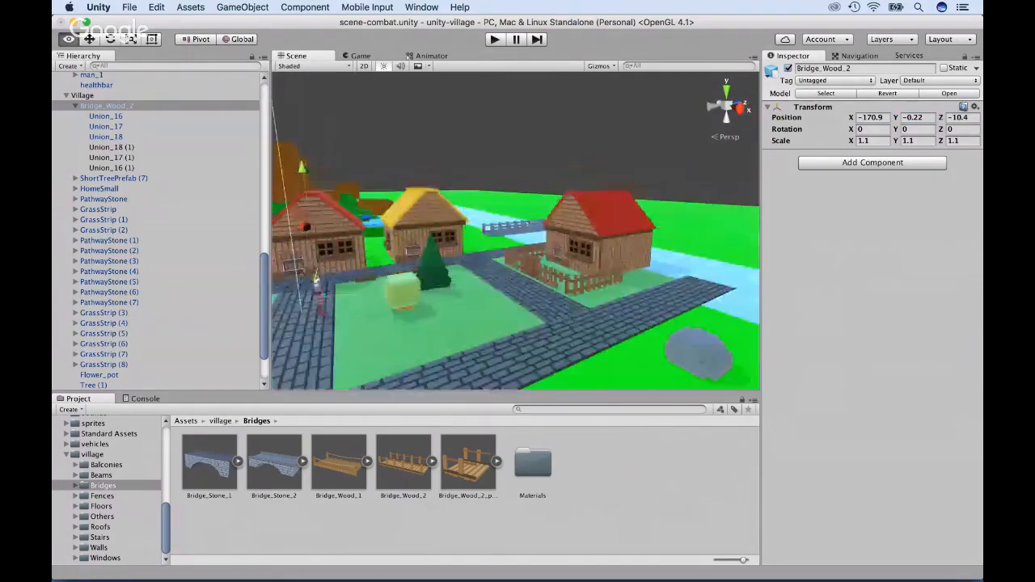
click(698, 353)
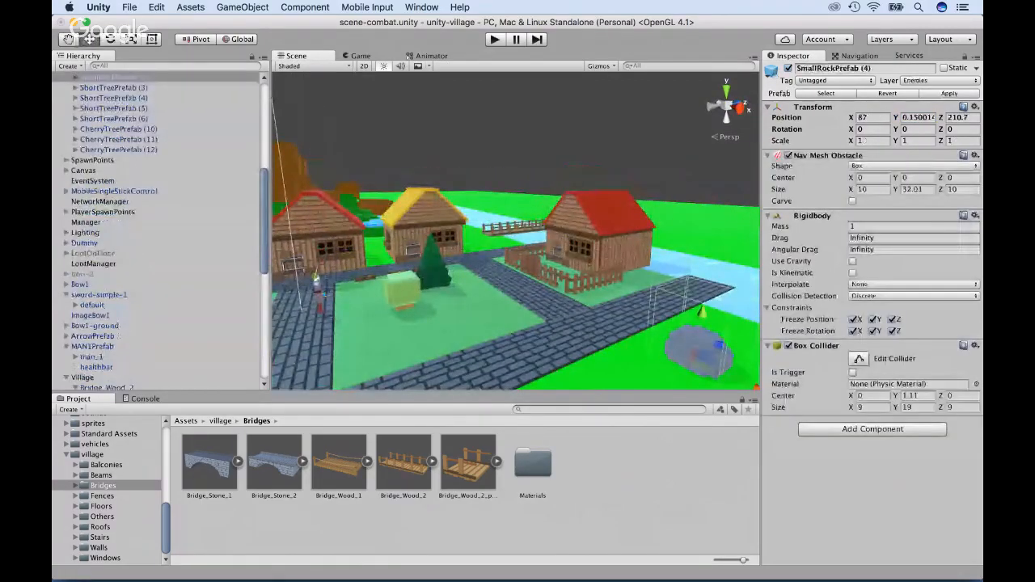
key(super+d)
drag(756, 387, 485, 255)
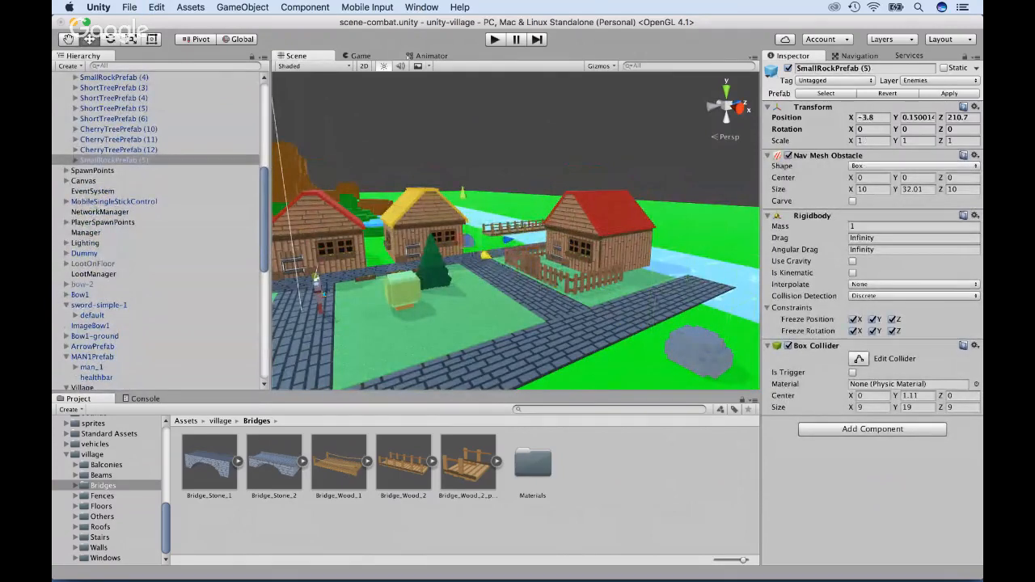
drag(462, 194, 508, 187)
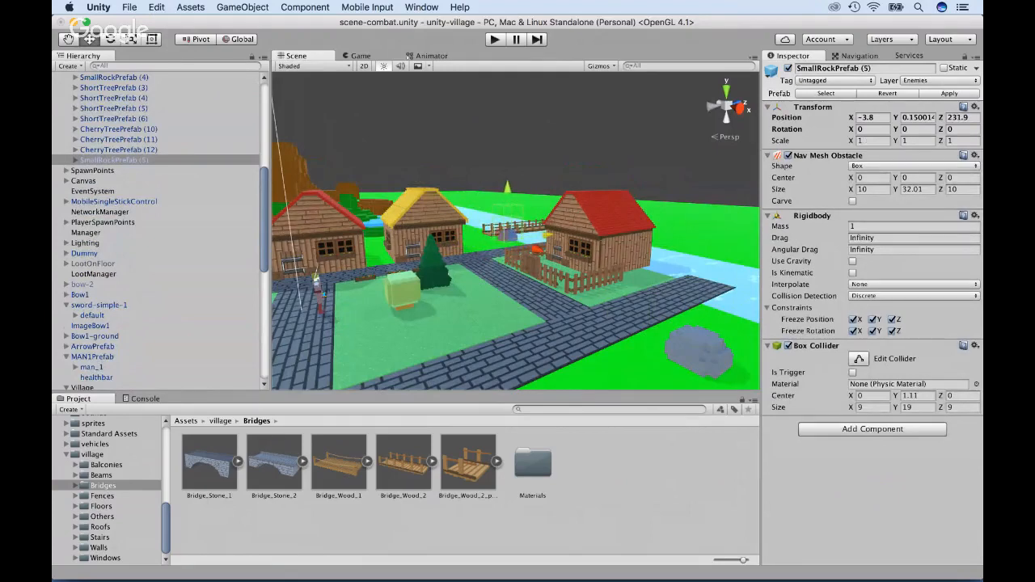
Duplicate SmallRockPrefab (5), move the copy across the bridge to about -44.2 in X, and rotate it to about -12.6, -14.7, -7.1.
key(super+d)
drag(538, 250, 494, 235)
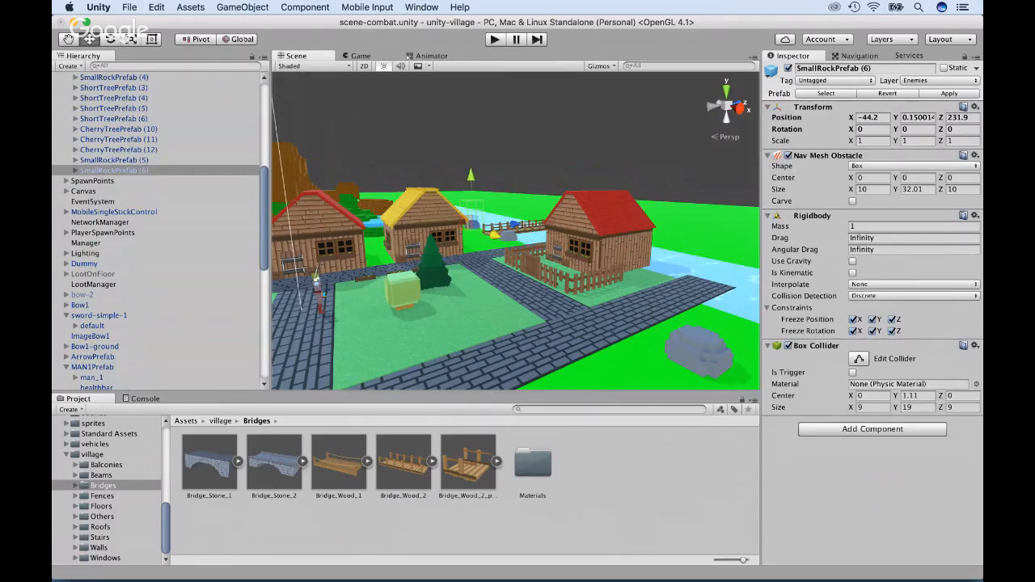
key(f)
alt+drag(495, 235, 517, 257)
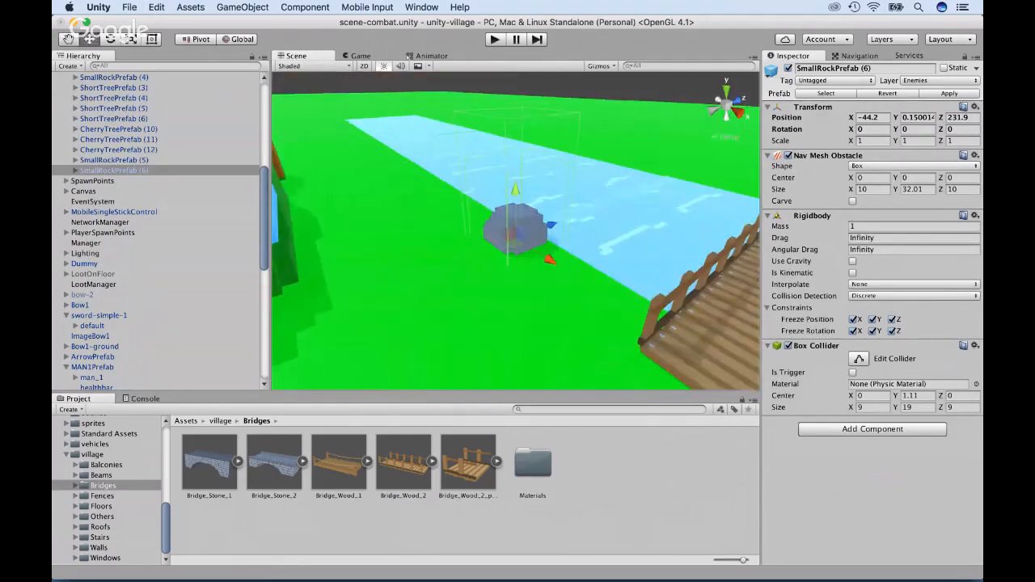
key(e)
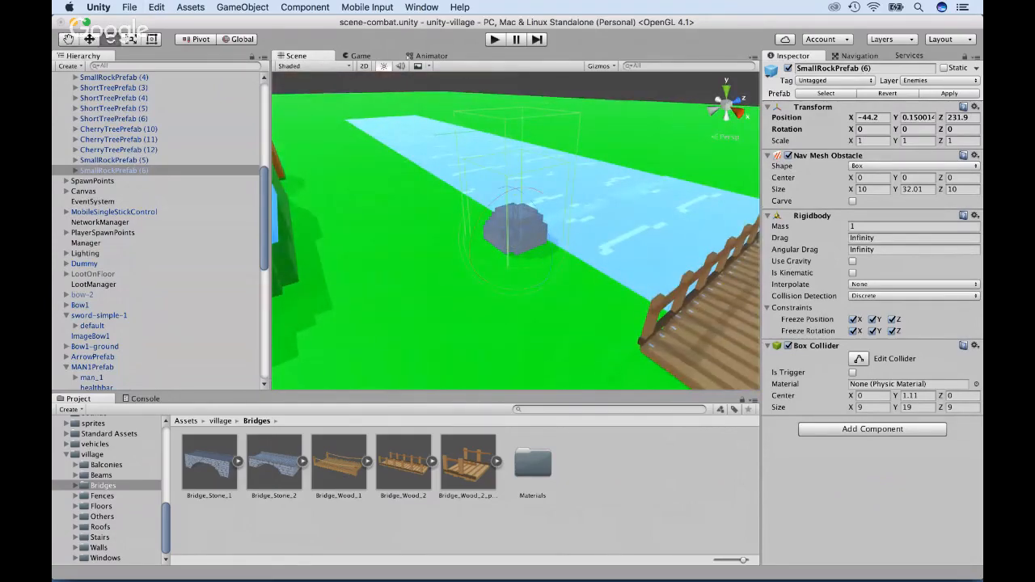
drag(495, 201, 514, 231)
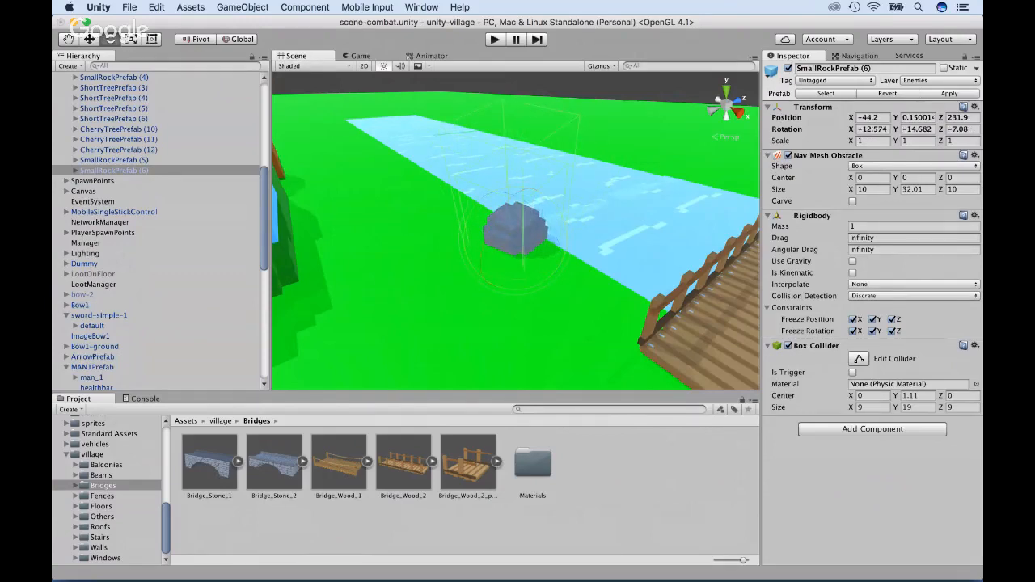
key(w)
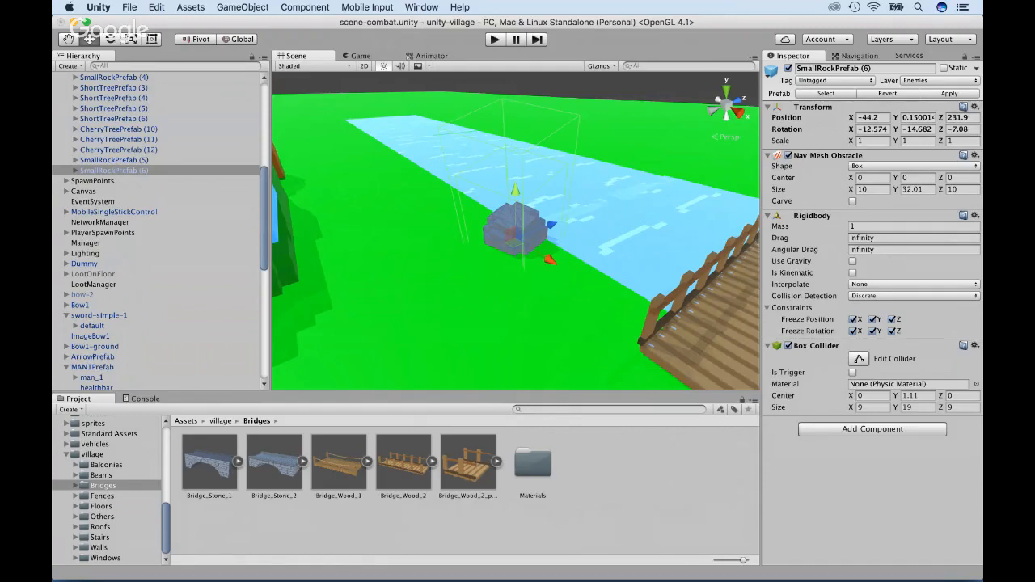
Scale SmallRockPrefab (6) to 0.6 in X, Y and Z and nudge it to about -43 in X.
click(872, 140)
text(0.6)
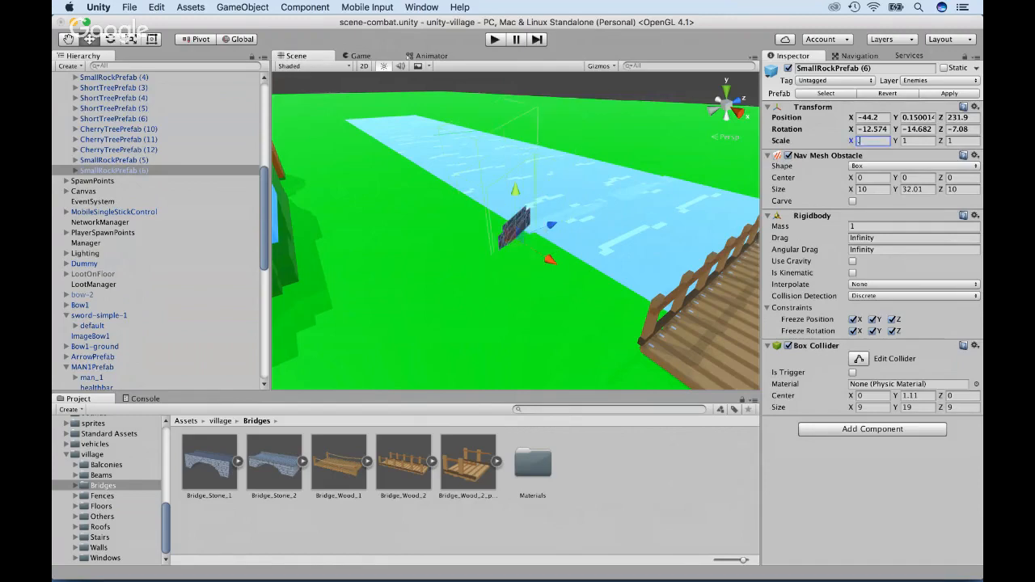
key(Tab)
text(0.6)
key(Tab)
text(0.6)
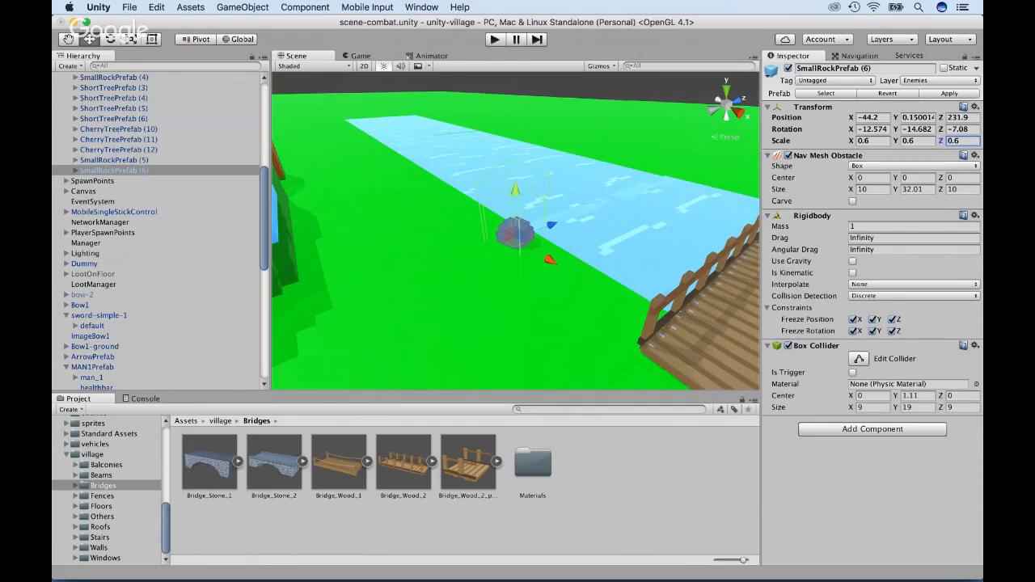
drag(550, 259, 556, 263)
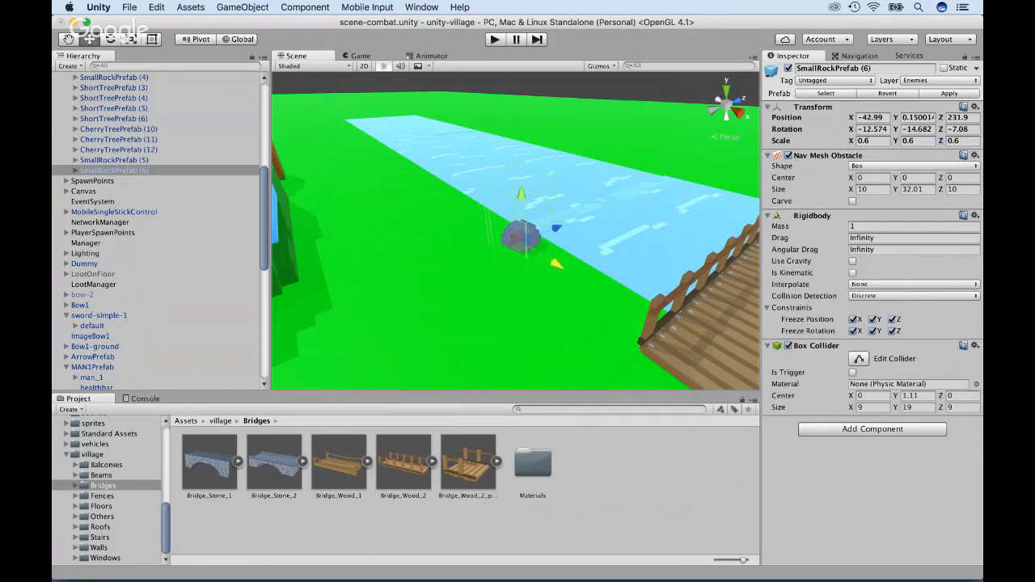
Duplicate SmallRockPrefab (6), move the copy beside it to about -38.5 in X, and scale it to 1 in X, Y and Z.
key(super+d)
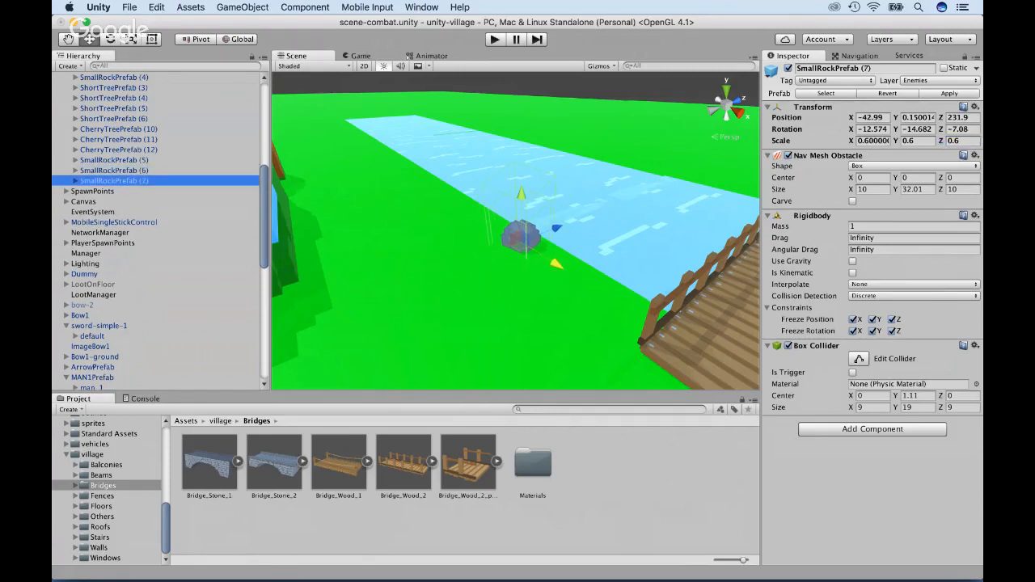
drag(556, 264, 582, 280)
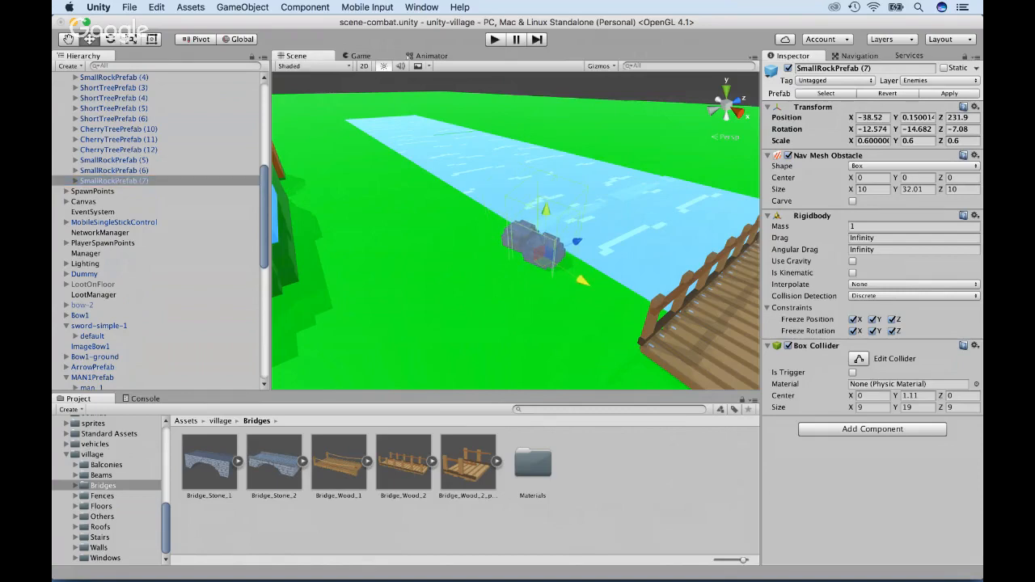
click(874, 141)
text(1)
key(Tab)
text(1)
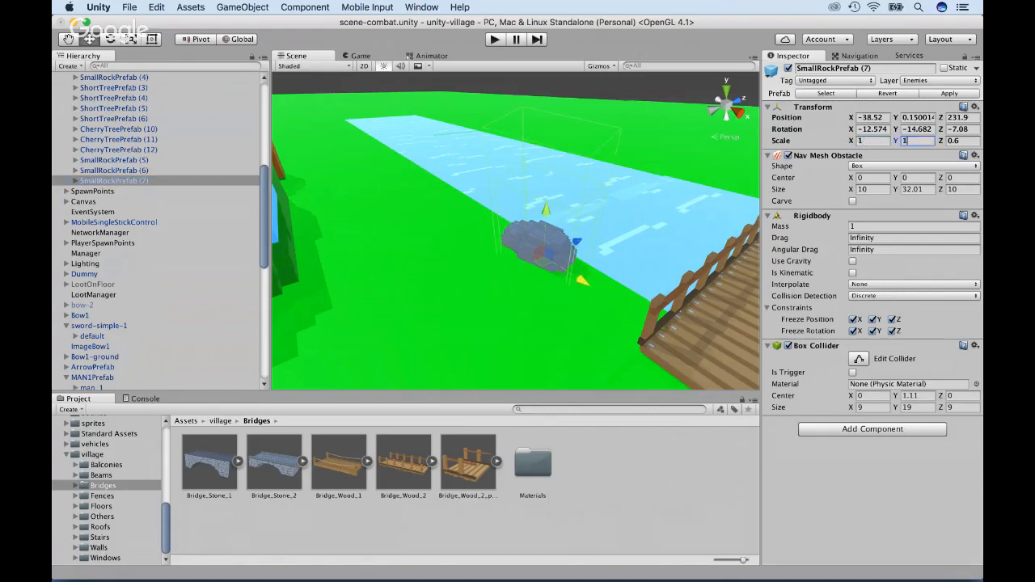
key(Tab)
text(1)
key(Return)
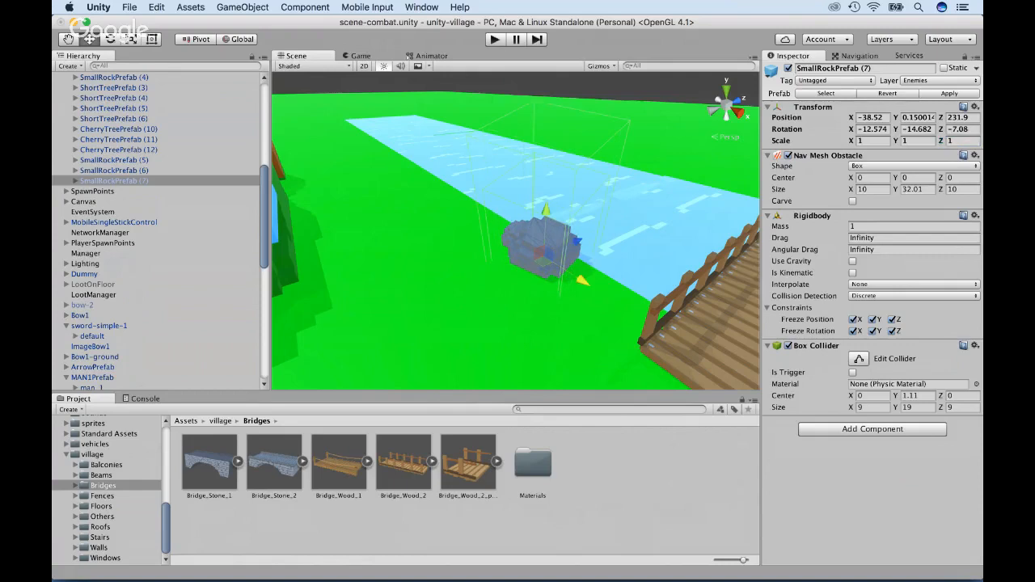
Rotate SmallRockPrefab (7) to about -10.4, -52.7, -13.8 and shift it to about 233.5 in Z, checking the game view.
key(e)
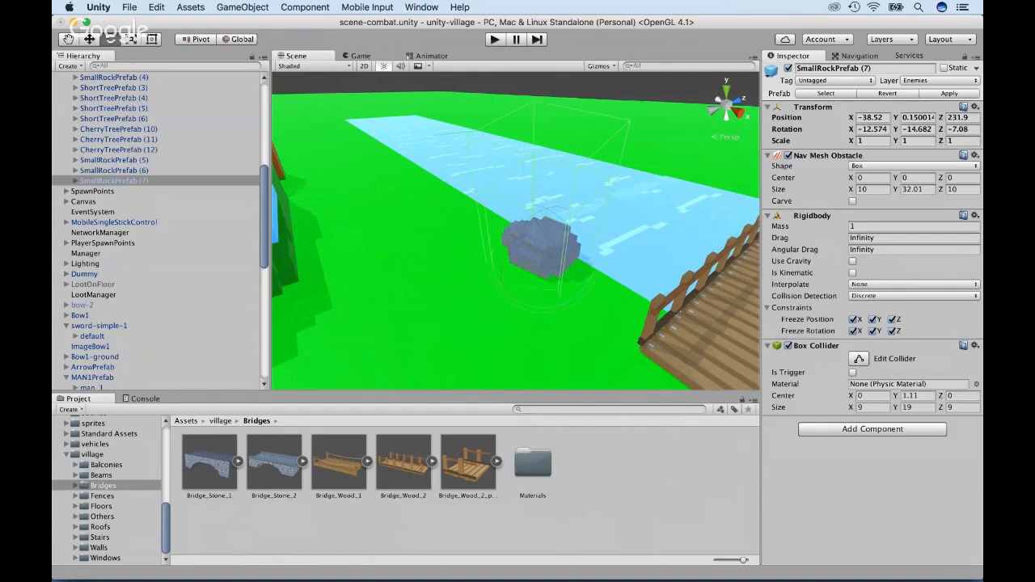
drag(555, 210, 547, 209)
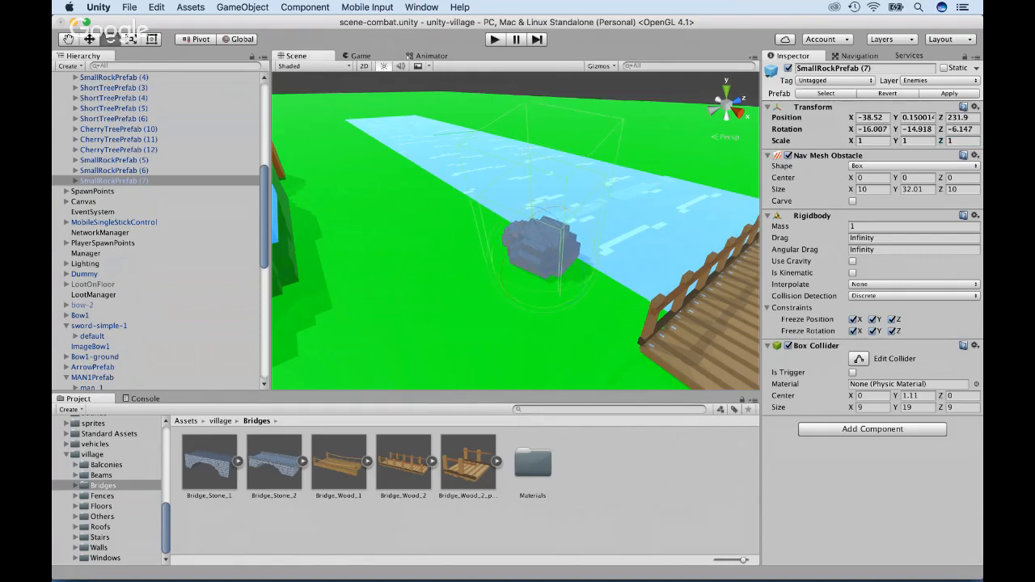
drag(527, 260, 585, 236)
key(w)
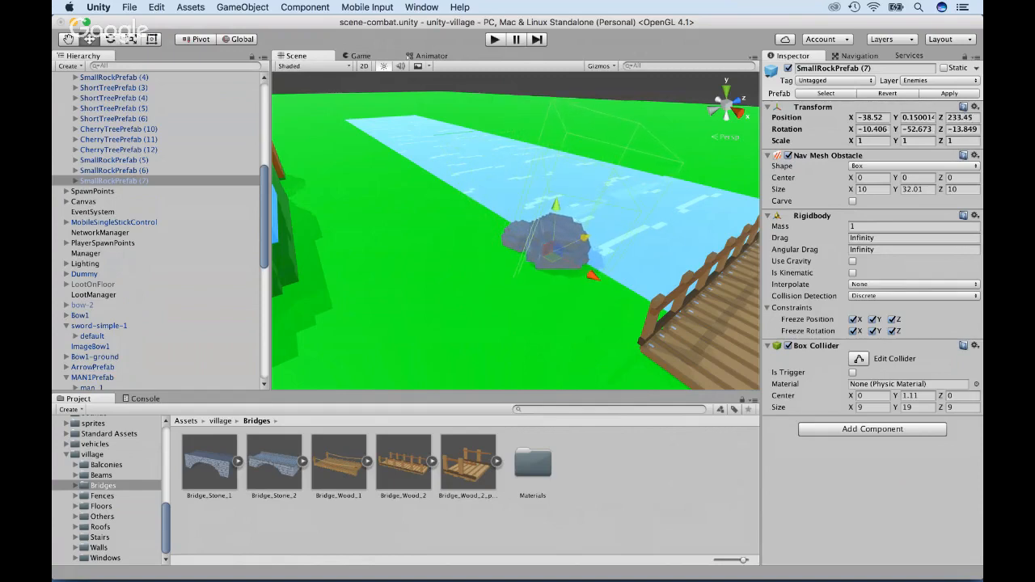
scroll(566, 243, down, 8)
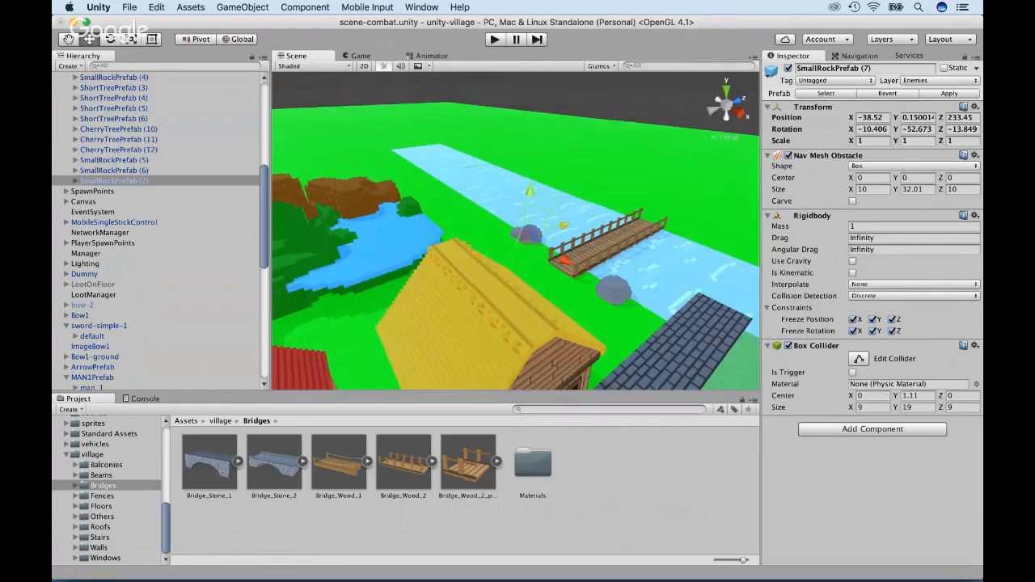
click(361, 55)
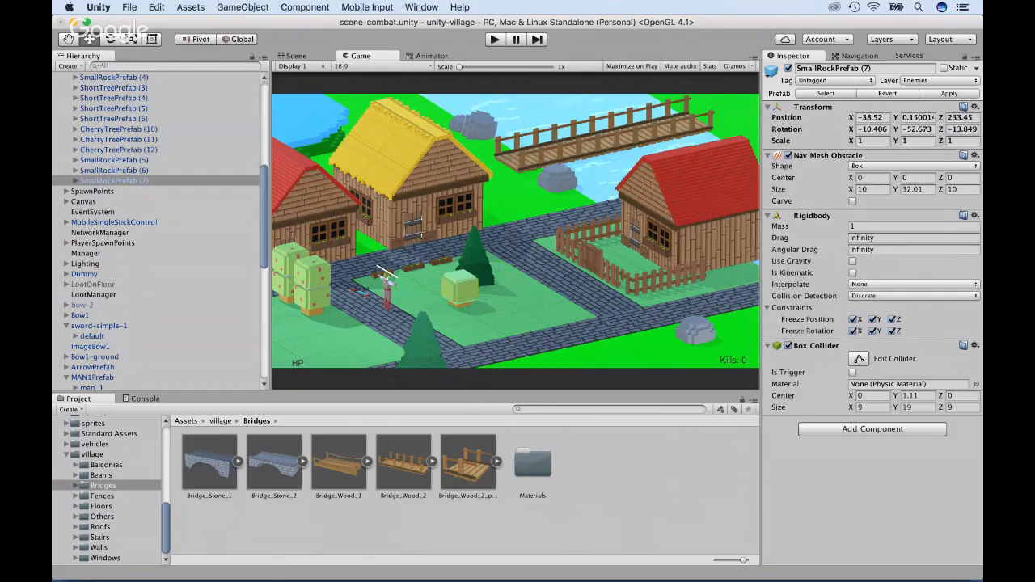
Add the Floor_Slab_2 model from the village Floors assets to the scene as a child of Village.
click(102, 517)
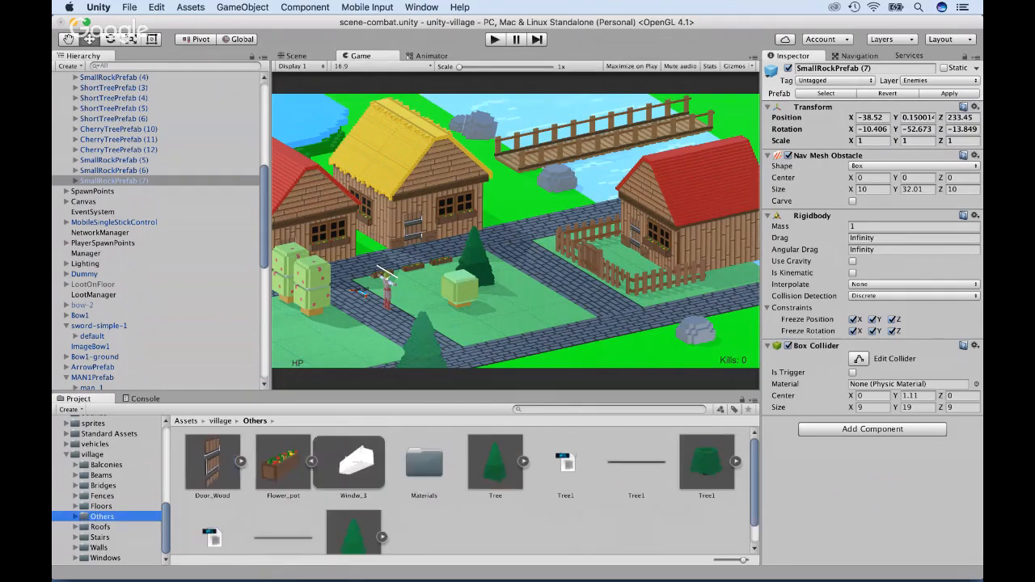
click(101, 506)
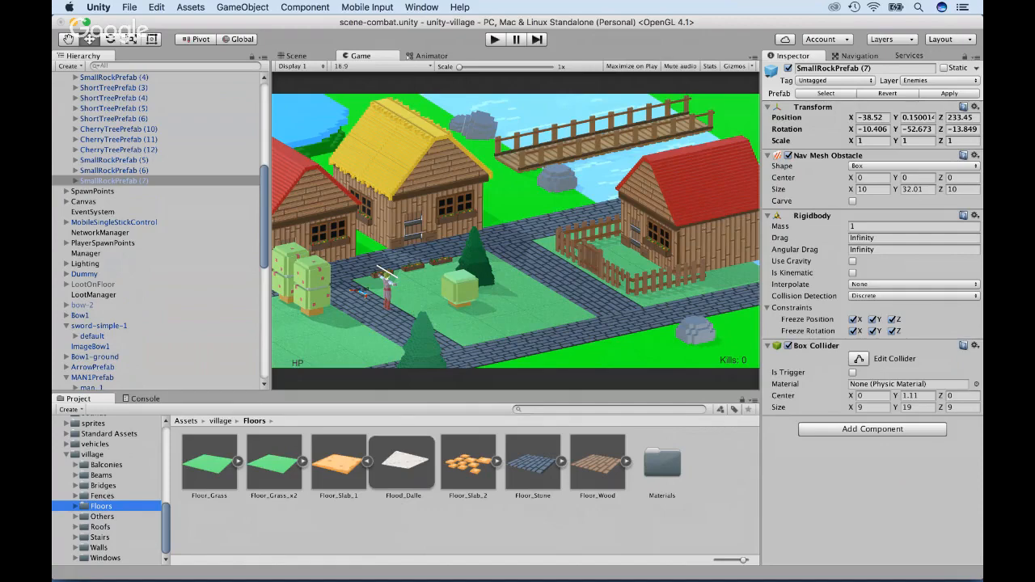
scroll(158, 226, down, 10)
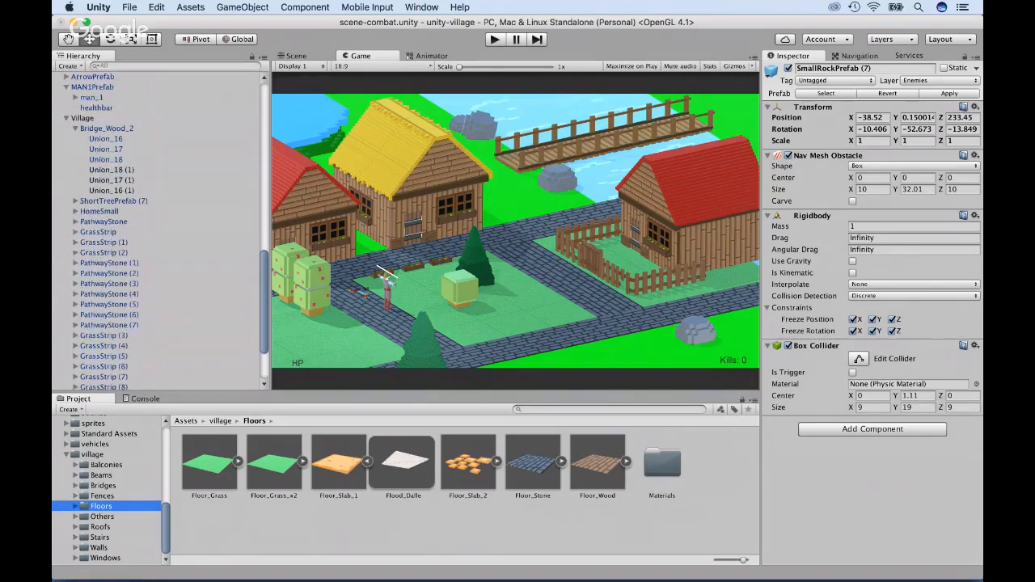
click(468, 462)
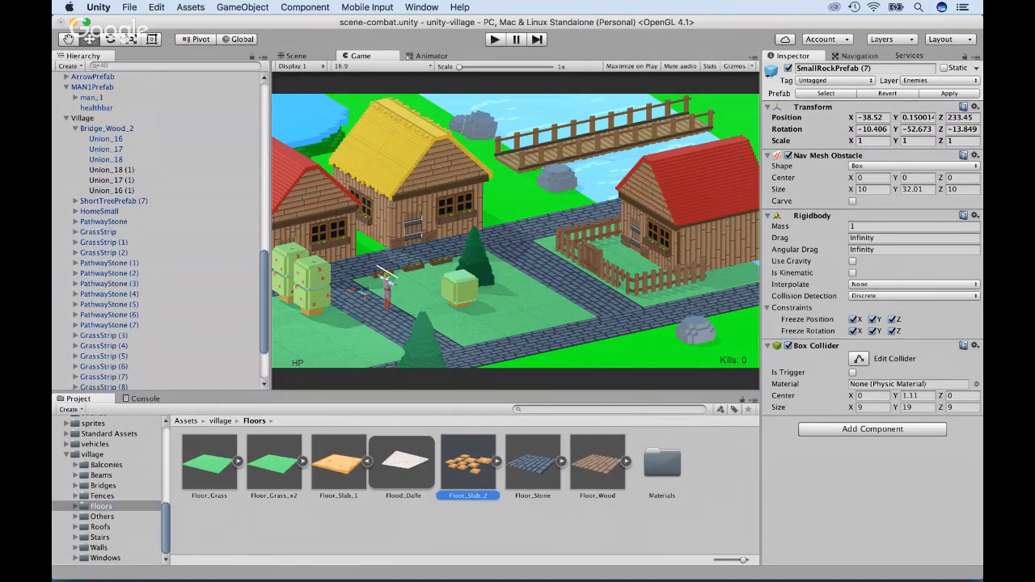
drag(468, 462, 89, 120)
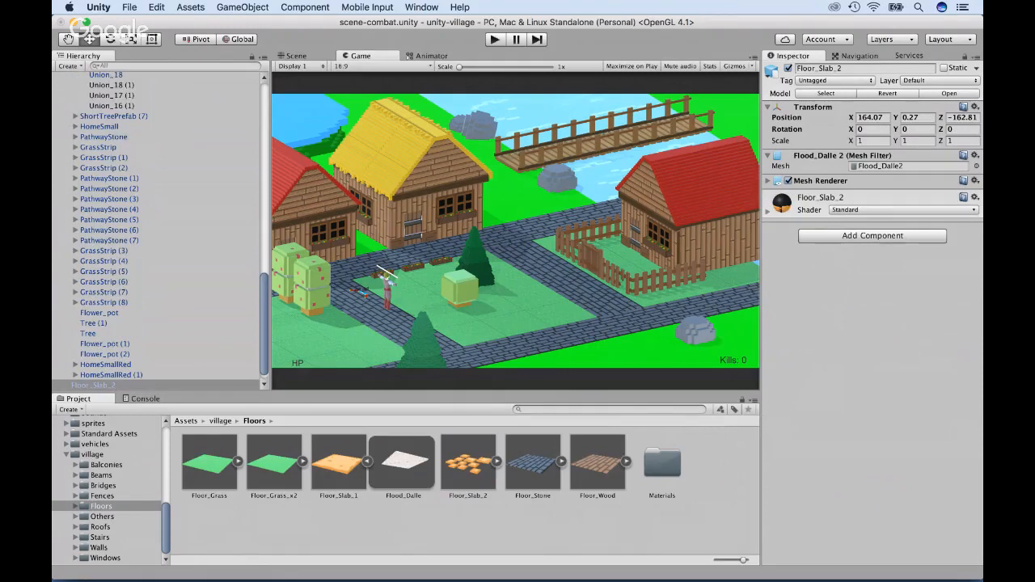
drag(93, 385, 122, 158)
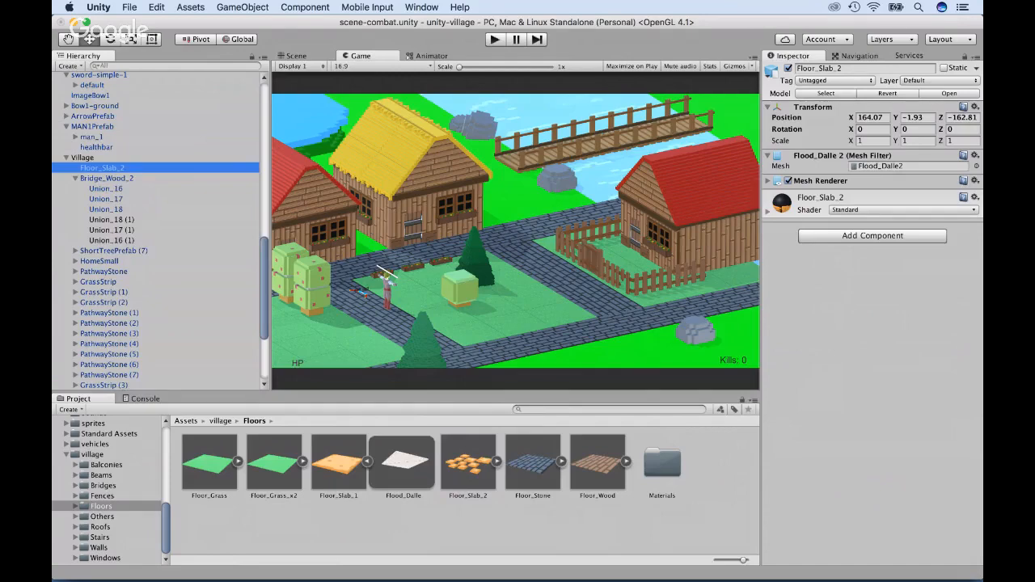
Set the position of Floor_Slab_2 to 0 in X, Y and Z.
click(296, 56)
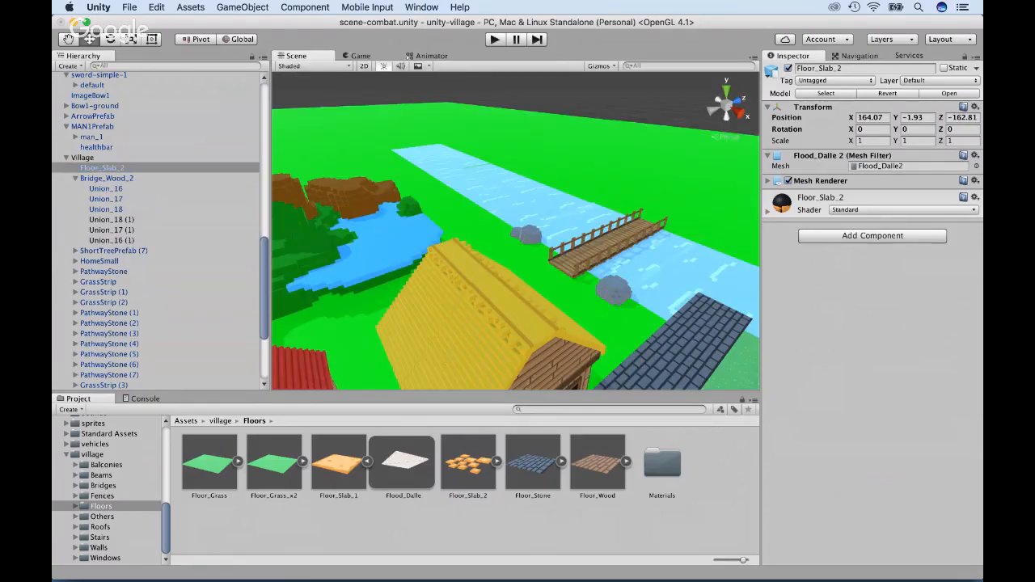
double_click(103, 168)
drag(515, 182, 515, 136)
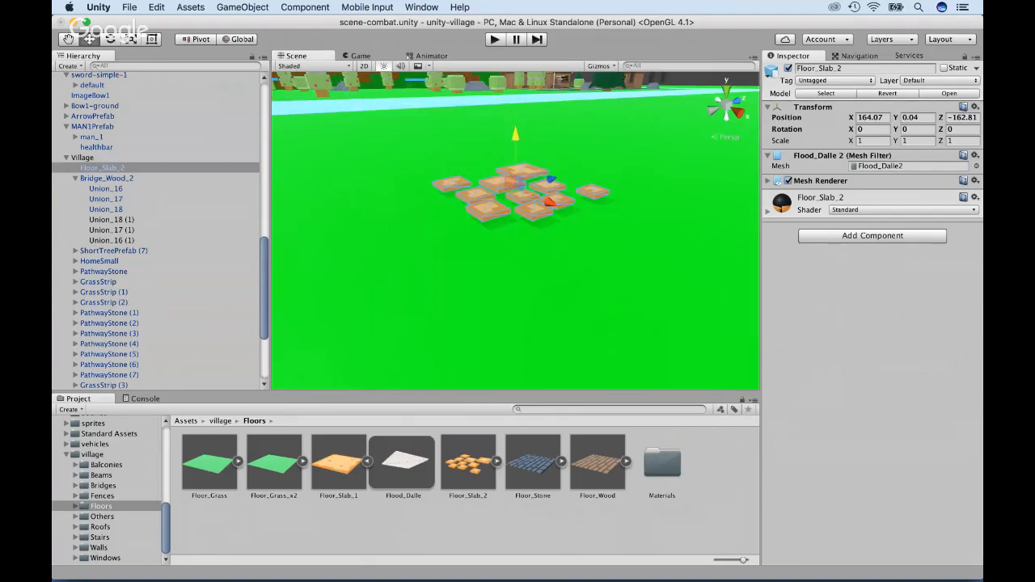
click(872, 118)
text(0)
key(Tab)
text(0)
key(Tab)
text(0)
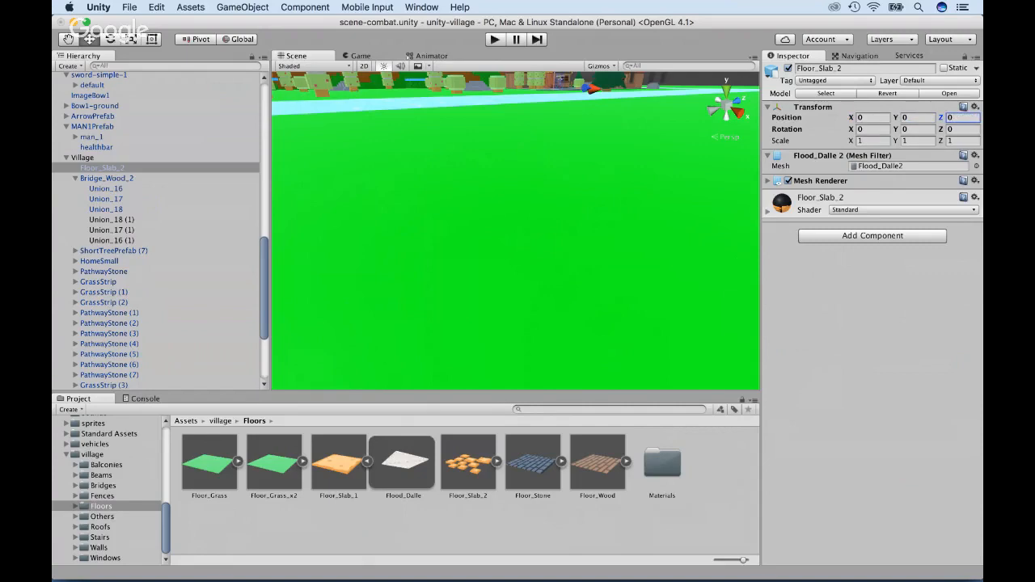
Move Floor_Slab_2 onto the grass plot with the pine tree, to about 19.6 in X and 21.7 in Z.
double_click(102, 168)
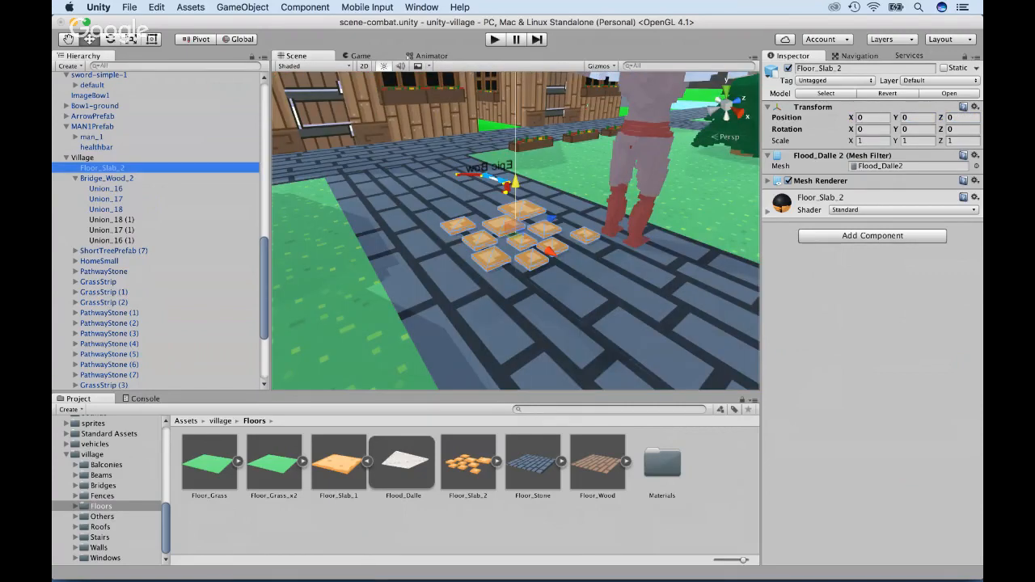
scroll(516, 230, down, 10)
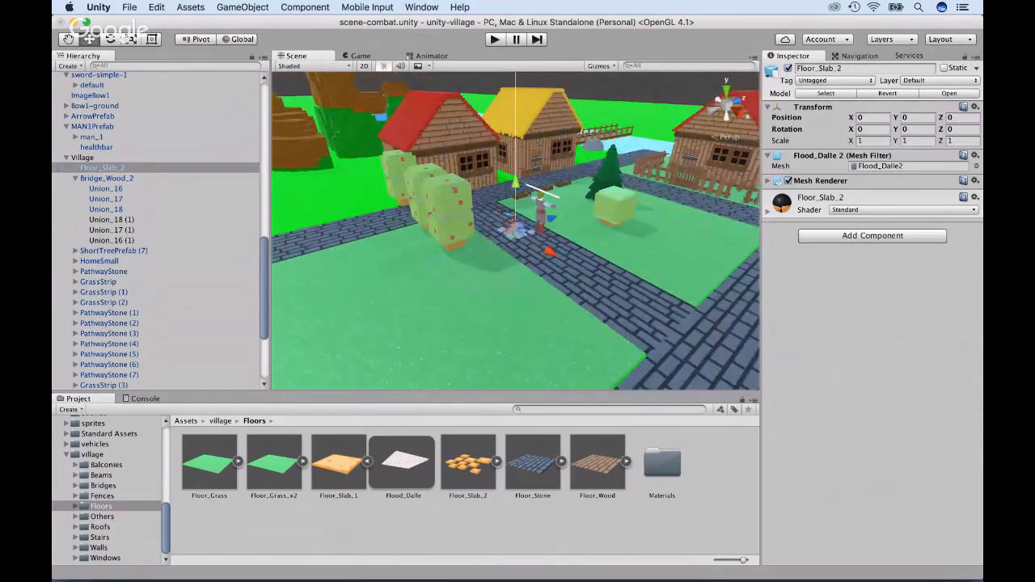
drag(549, 252, 644, 310)
drag(626, 264, 658, 245)
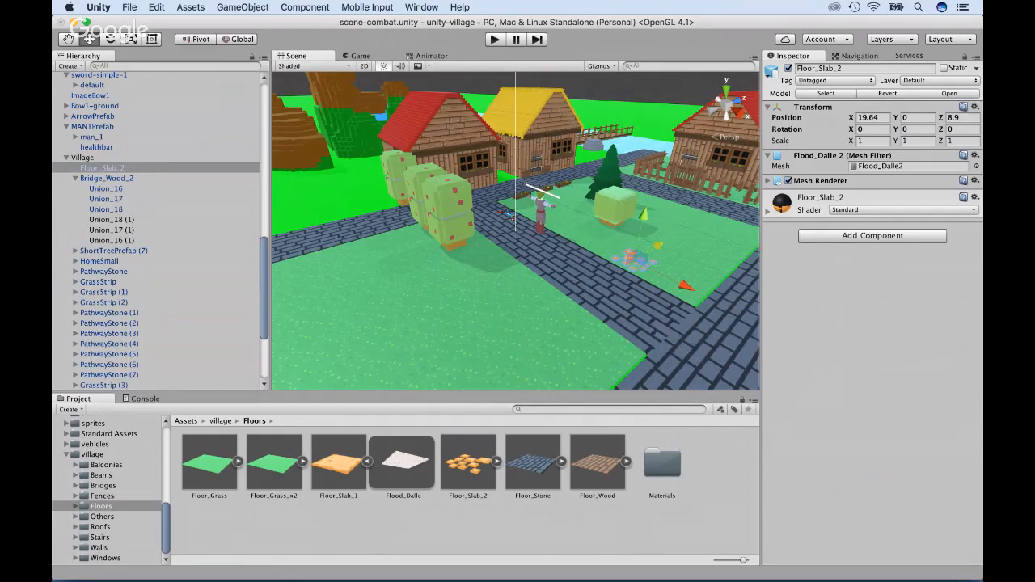
drag(658, 245, 696, 224)
scroll(696, 224, down, 3)
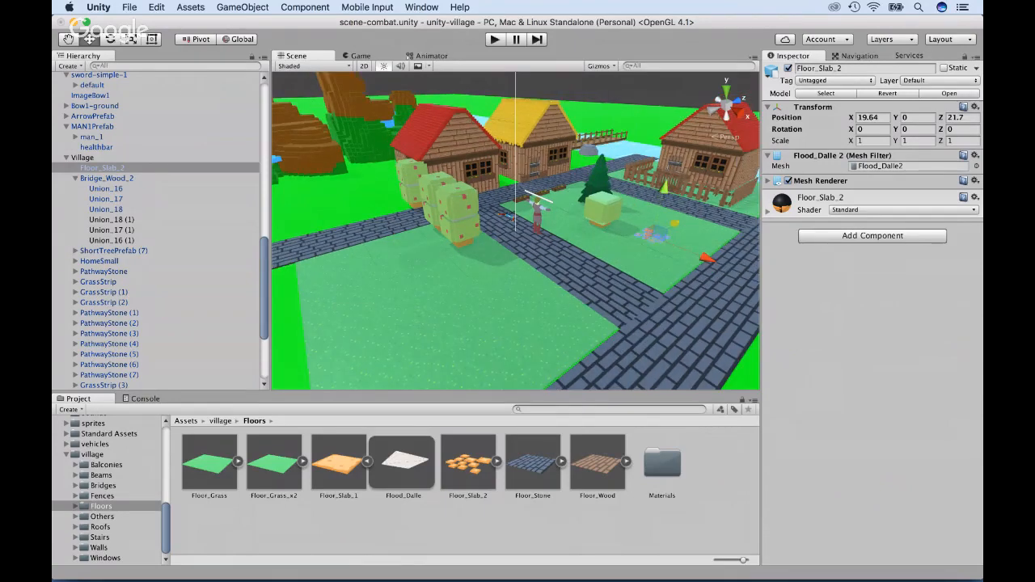
scroll(516, 231, down, 5)
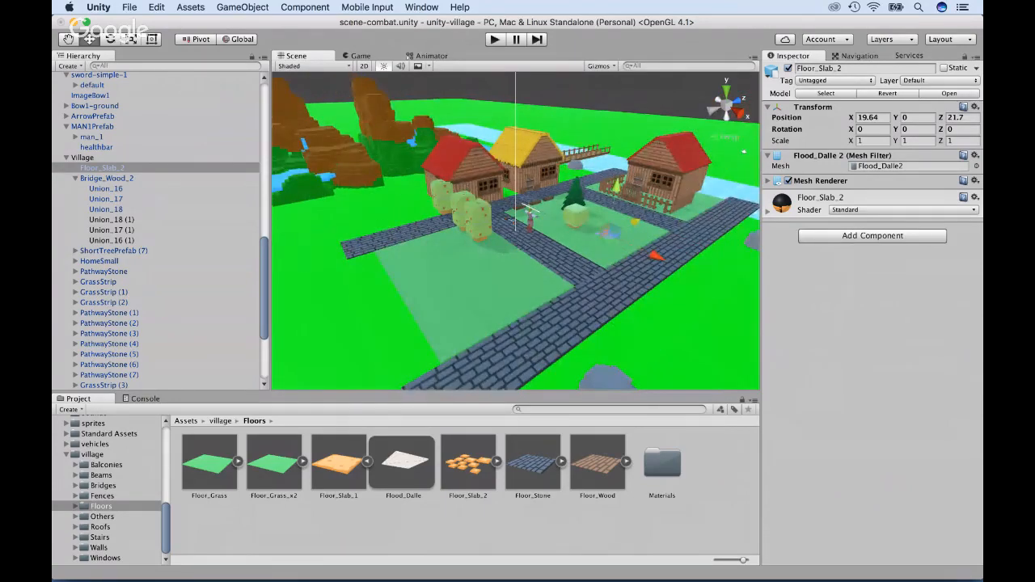
key(alt)
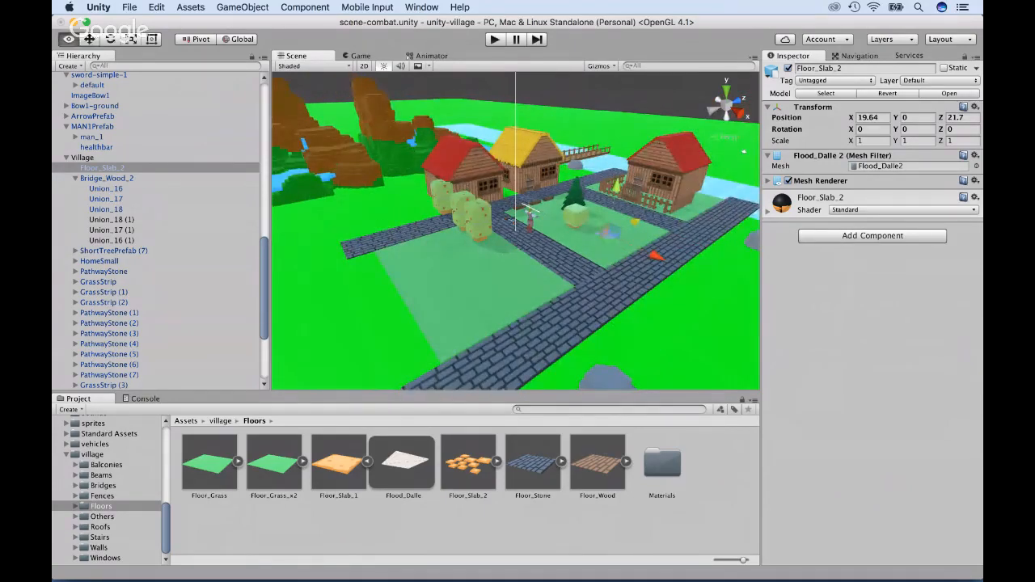